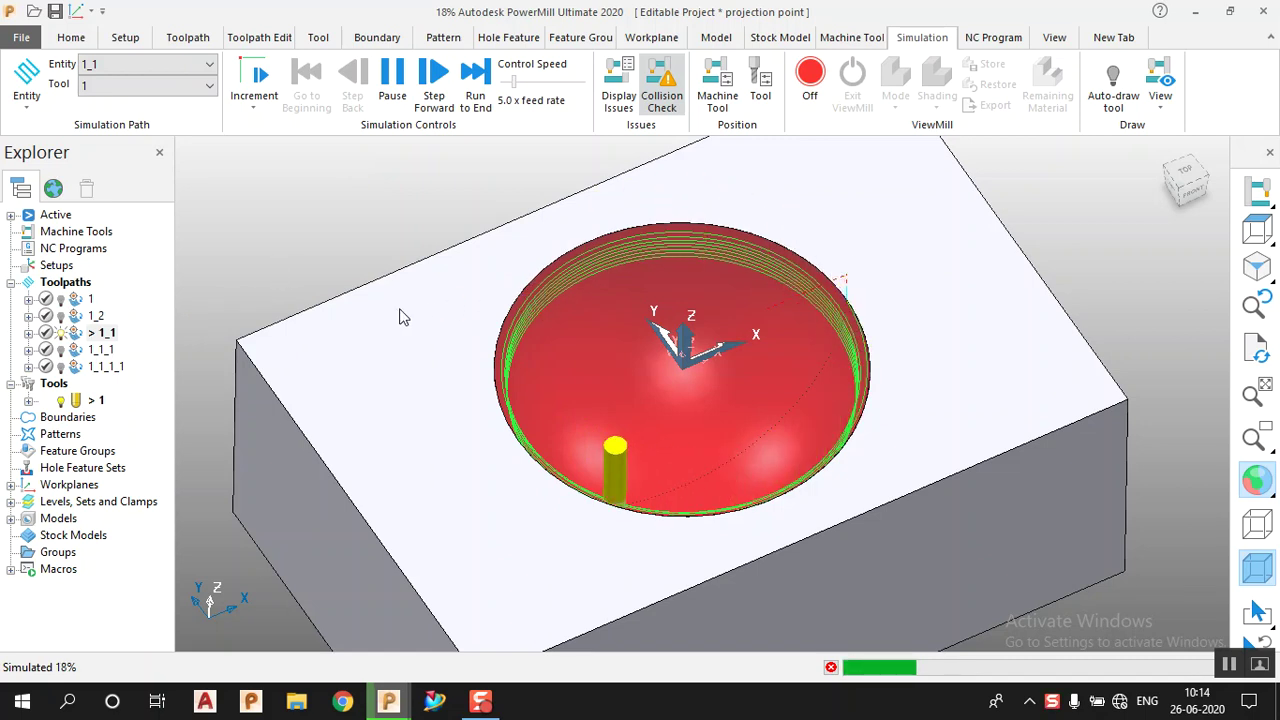
# Step: Pause the running simulation and display toolpath 1 in place of toolpath 1_1
pyautogui.click(390, 92)
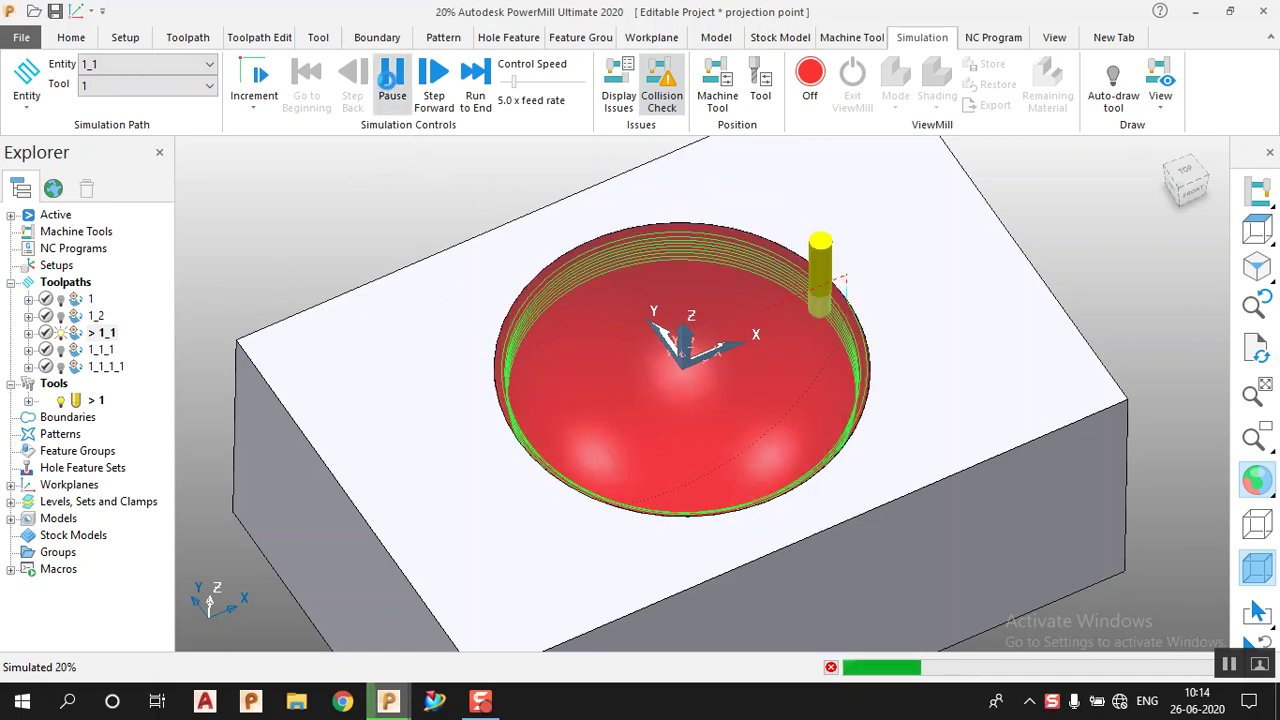
pyautogui.click(61, 333)
pyautogui.click(61, 299)
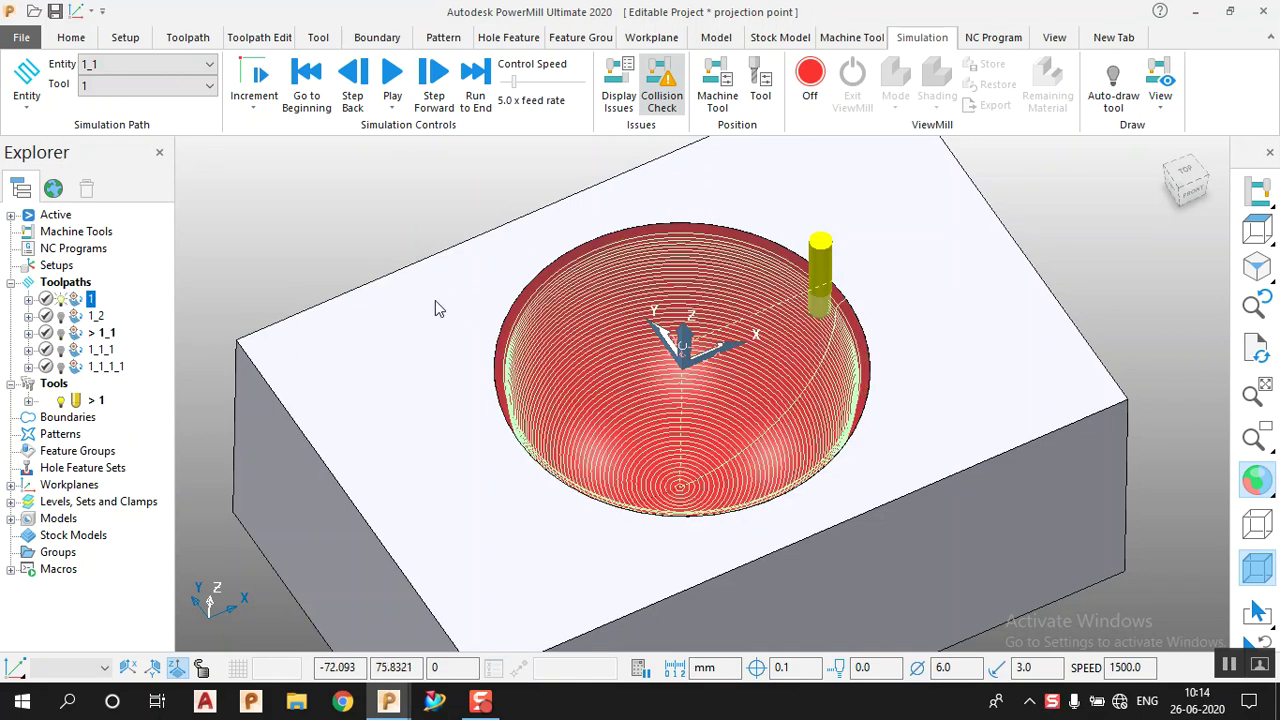
pyautogui.moveTo(649, 313)
pyautogui.mouseDown(button='middle')
pyautogui.moveTo(652, 372)
pyautogui.moveTo(648, 300)
pyautogui.mouseUp(button='middle')
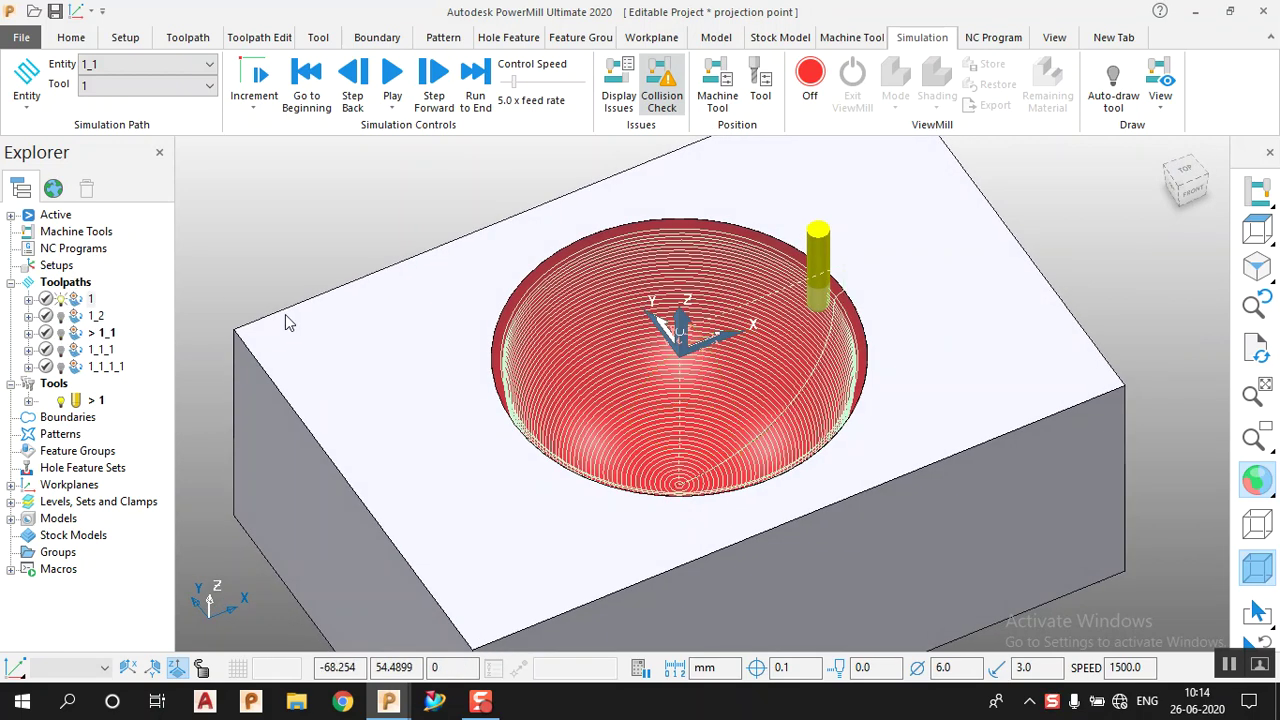
# Step: Hide toolpath 1 and display toolpath 1_1 in the cavity for inspection
pyautogui.click(61, 299)
pyautogui.click(61, 333)
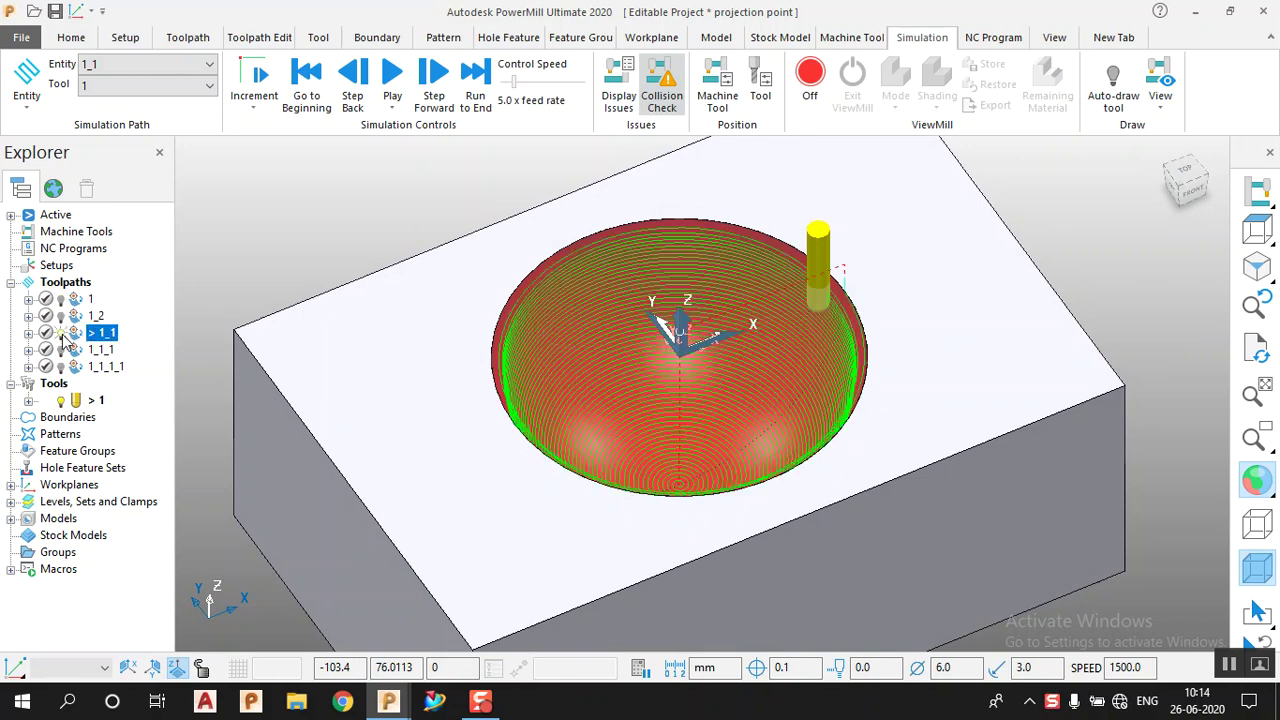
pyautogui.moveTo(546, 323); pyautogui.dragTo(565, 345, button='middle')
# Step: Hide toolpath 1_1 and display toolpath 1_1_1 in the cavity for inspection
pyautogui.click(61, 333)
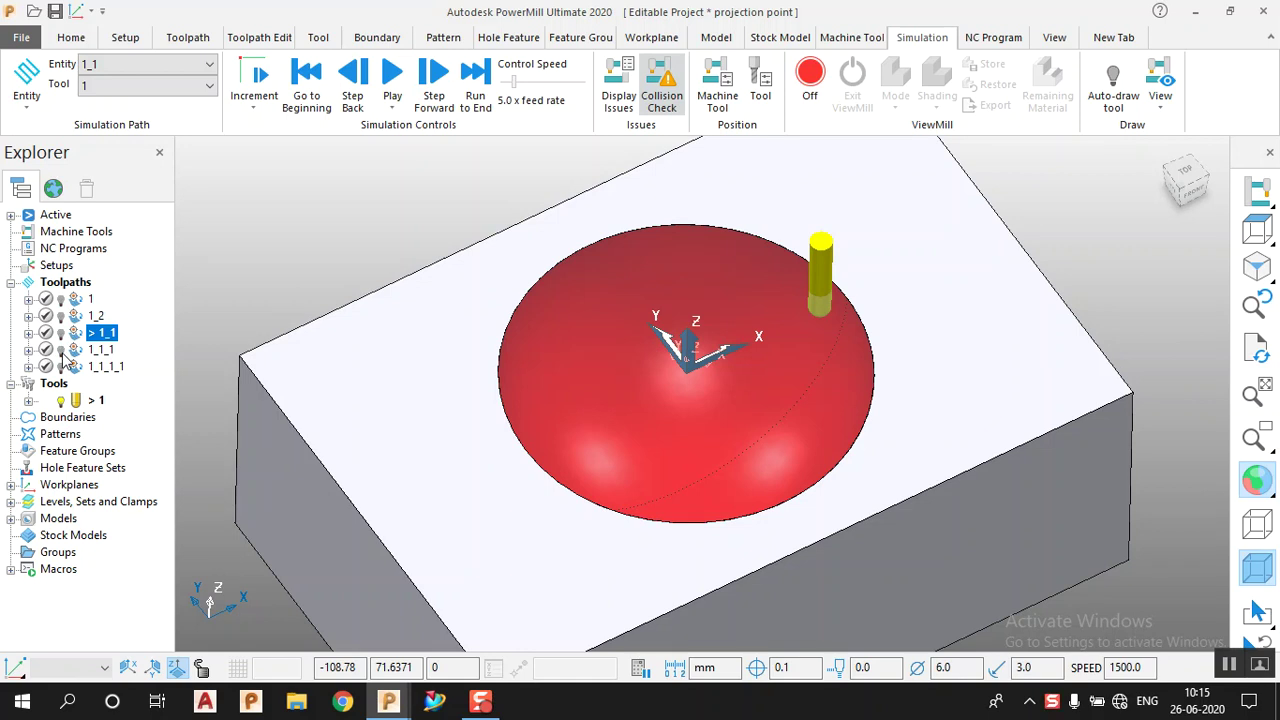
pyautogui.click(61, 349)
pyautogui.moveTo(793, 417); pyautogui.dragTo(772, 390, button='middle')
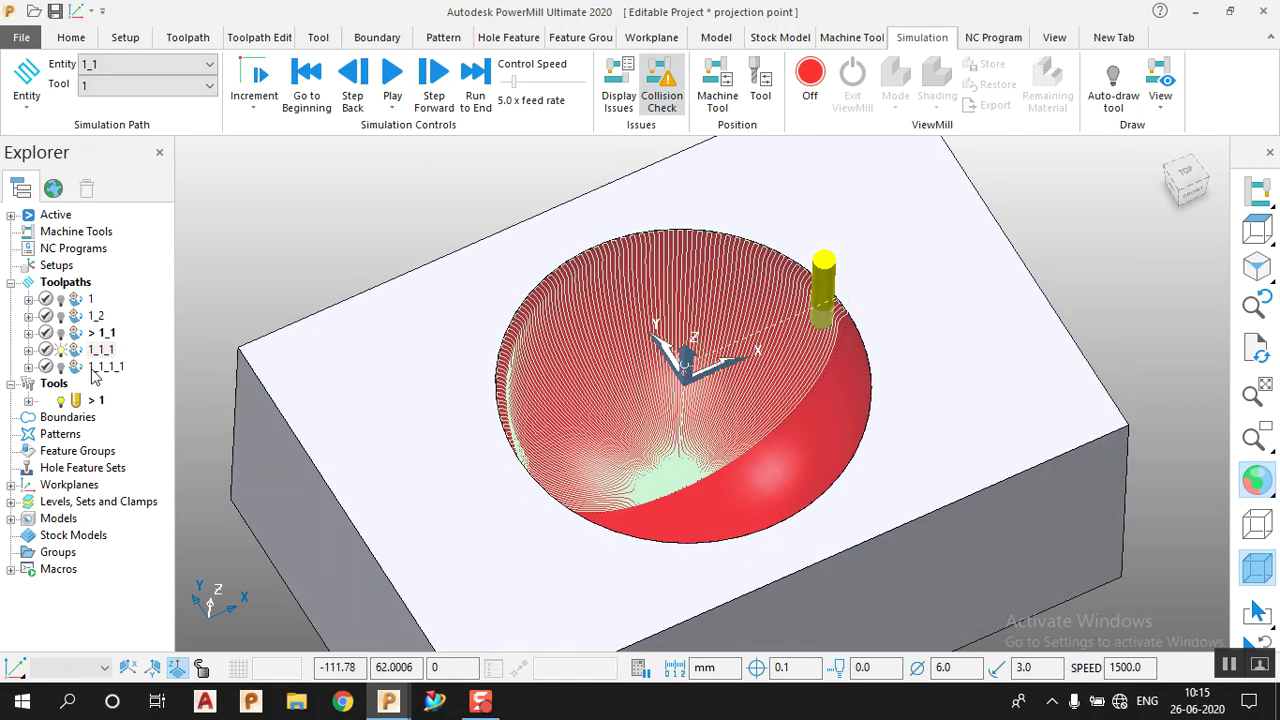
# Step: Switch the display from toolpath 1_1_1 to toolpath 1_1_1_1 and examine its passes on the cavity wall
pyautogui.click(60, 350)
pyautogui.click(62, 366)
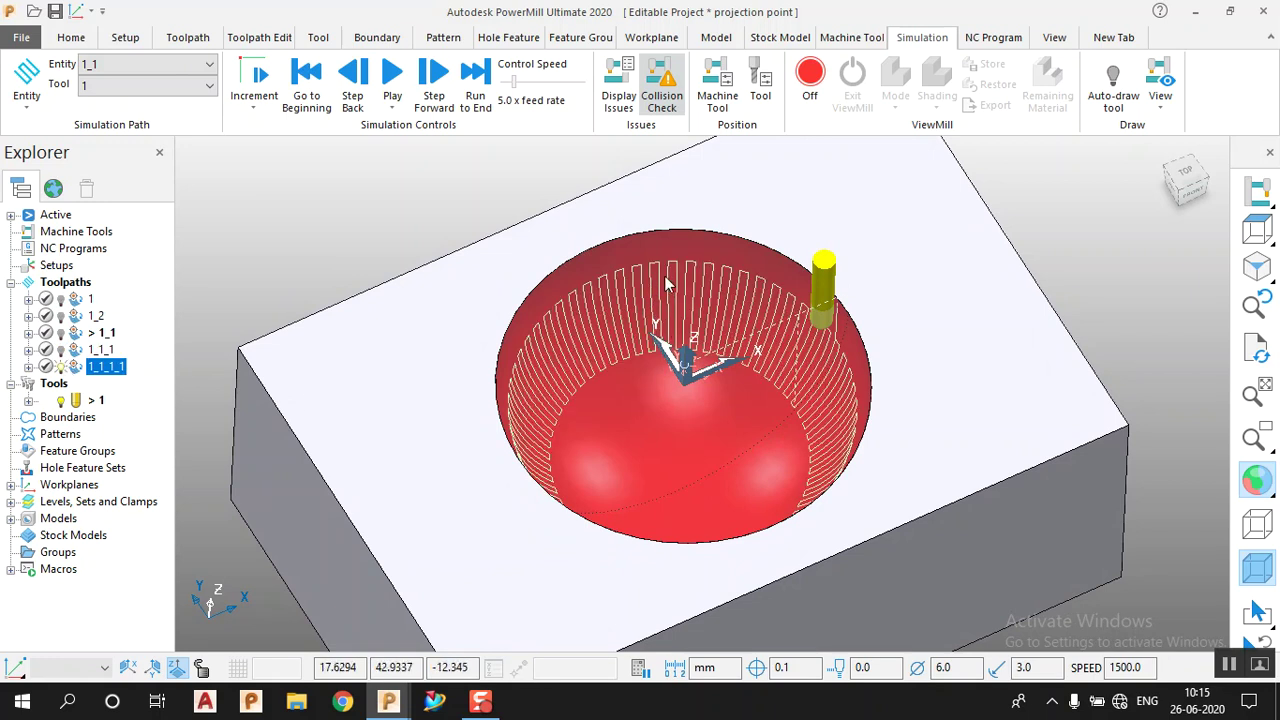
pyautogui.moveTo(688, 382)
pyautogui.mouseDown(button='middle')
pyautogui.moveTo(689, 404)
pyautogui.moveTo(756, 377)
pyautogui.moveTo(760, 362)
pyautogui.mouseUp(button='middle')
pyautogui.scroll(-2, 691, 392)
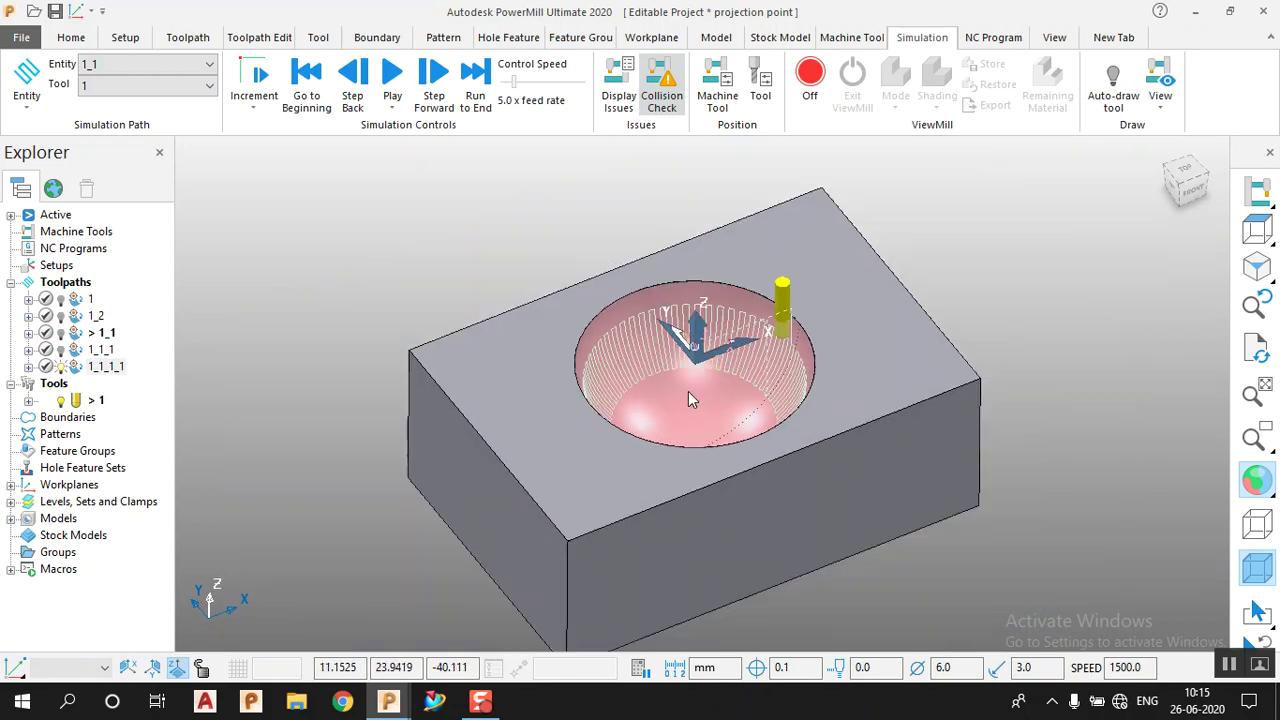
pyautogui.click(1010, 308)
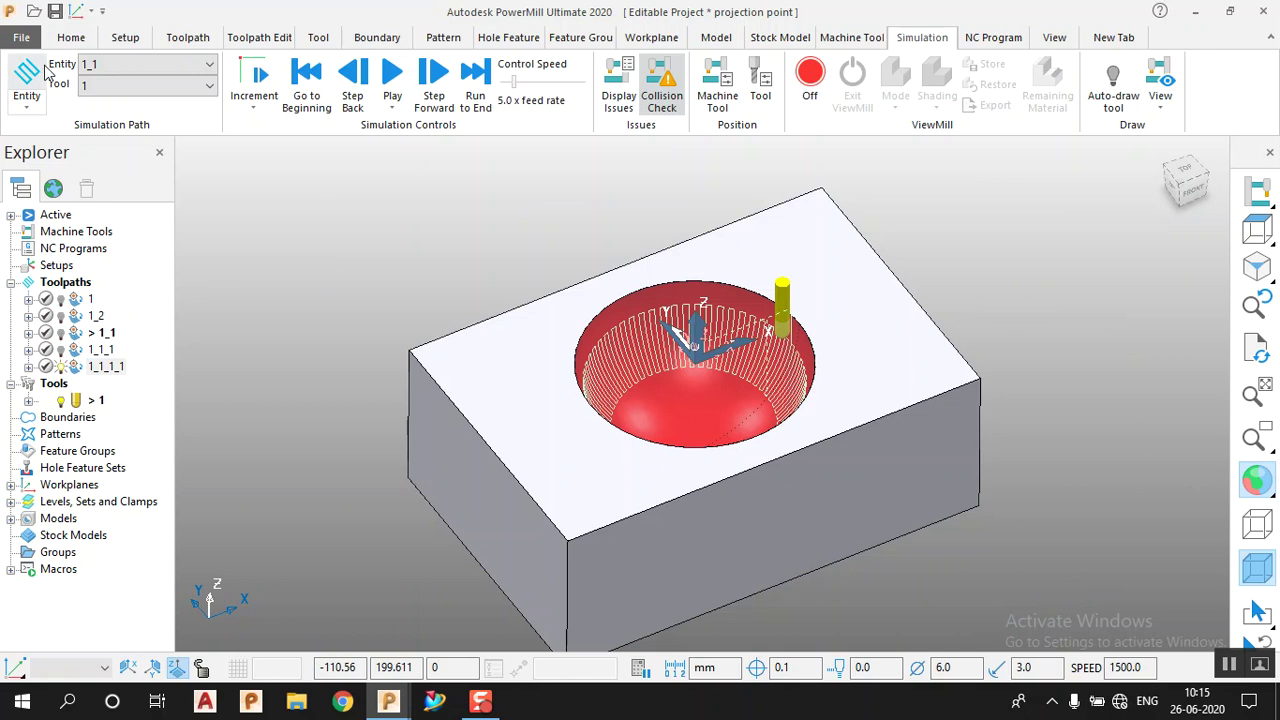
pyautogui.click(72, 38)
pyautogui.scroll(1, 835, 390)
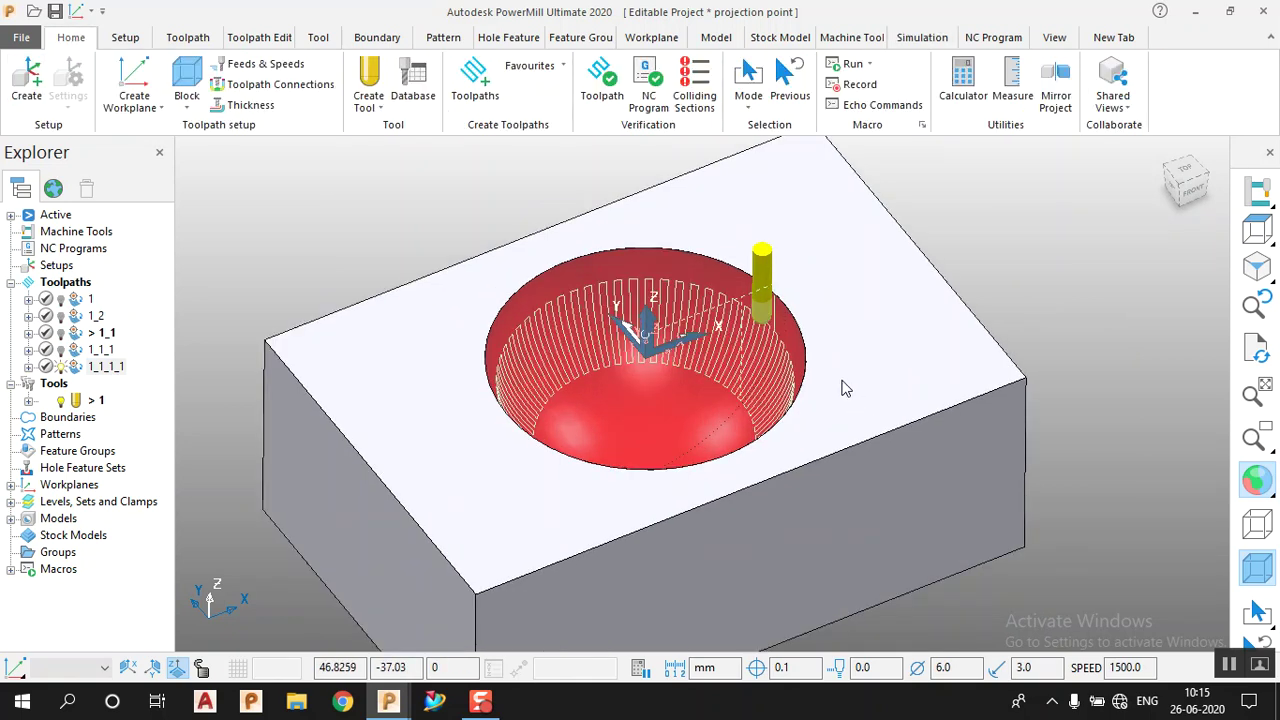
pyautogui.click(474, 75)
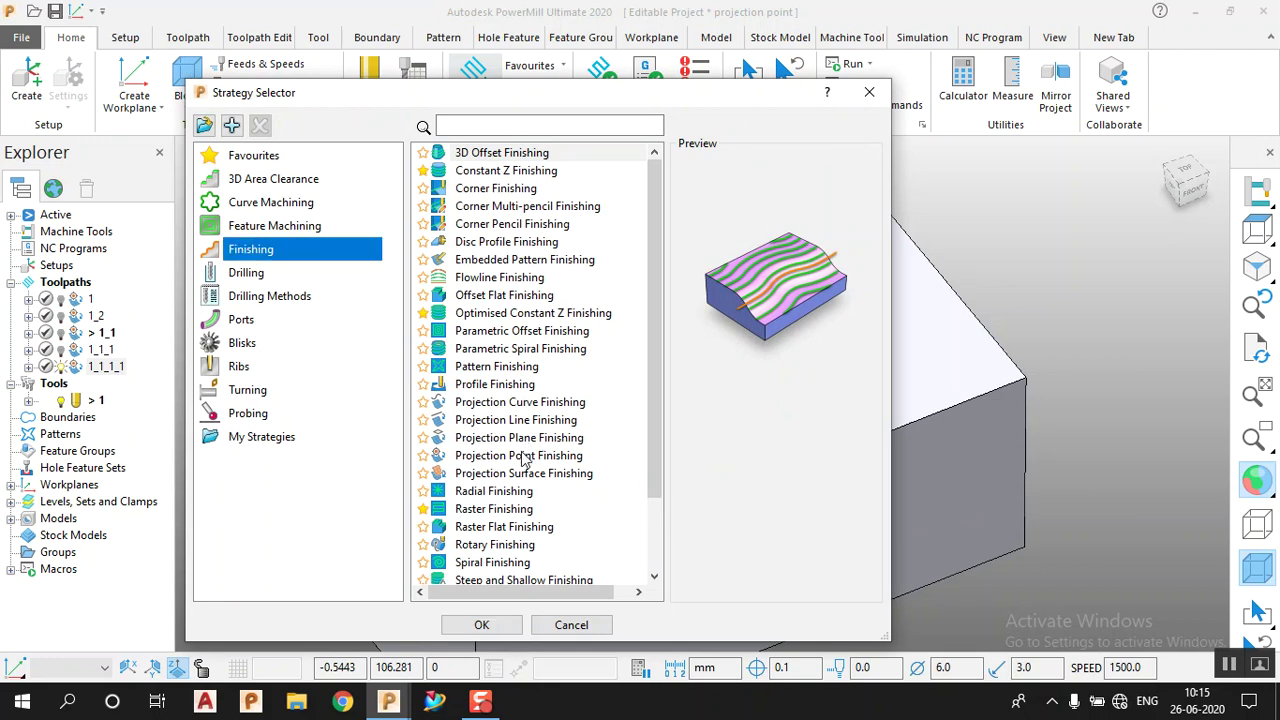
pyautogui.click(482, 460)
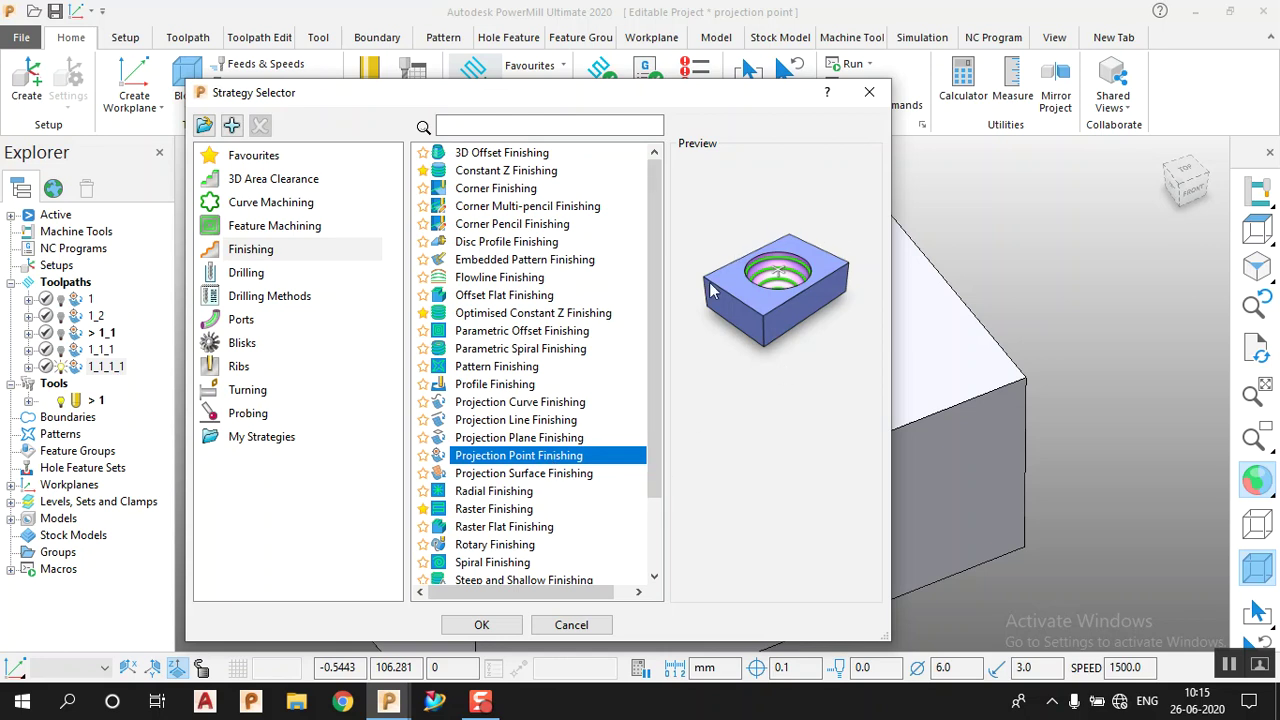
pyautogui.moveTo(586, 88); pyautogui.dragTo(666, 82)
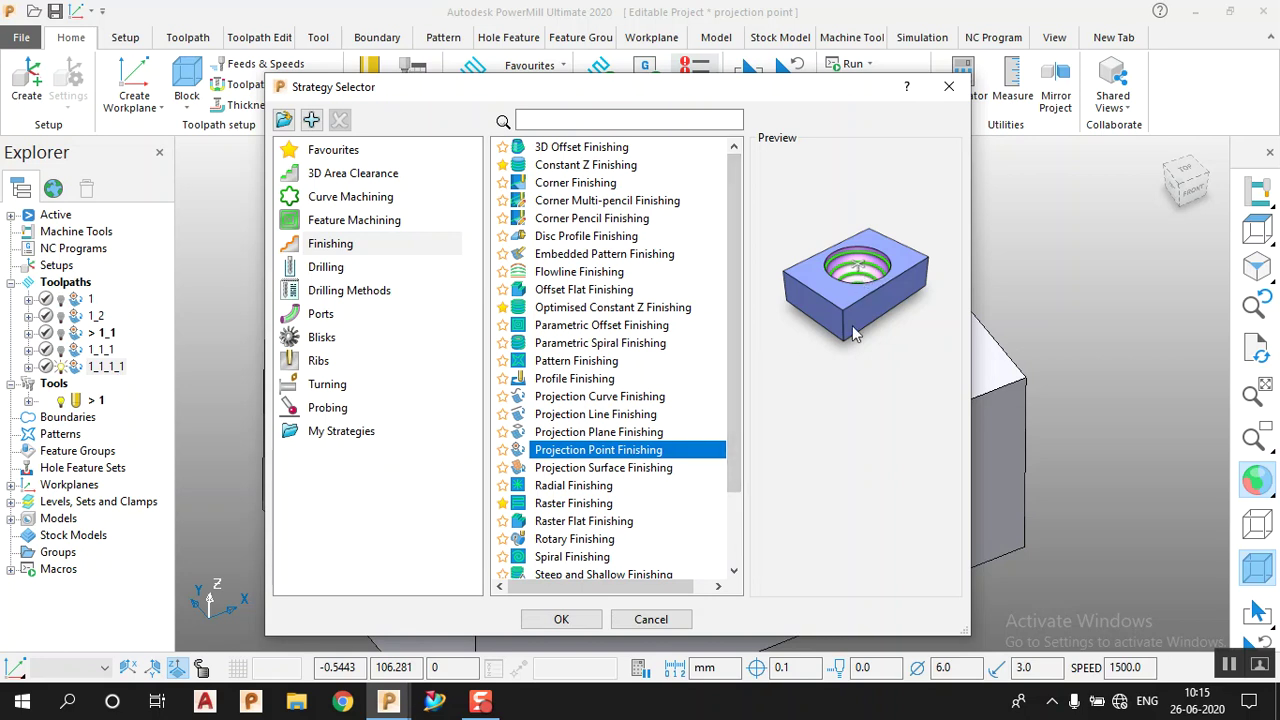
pyautogui.click(651, 619)
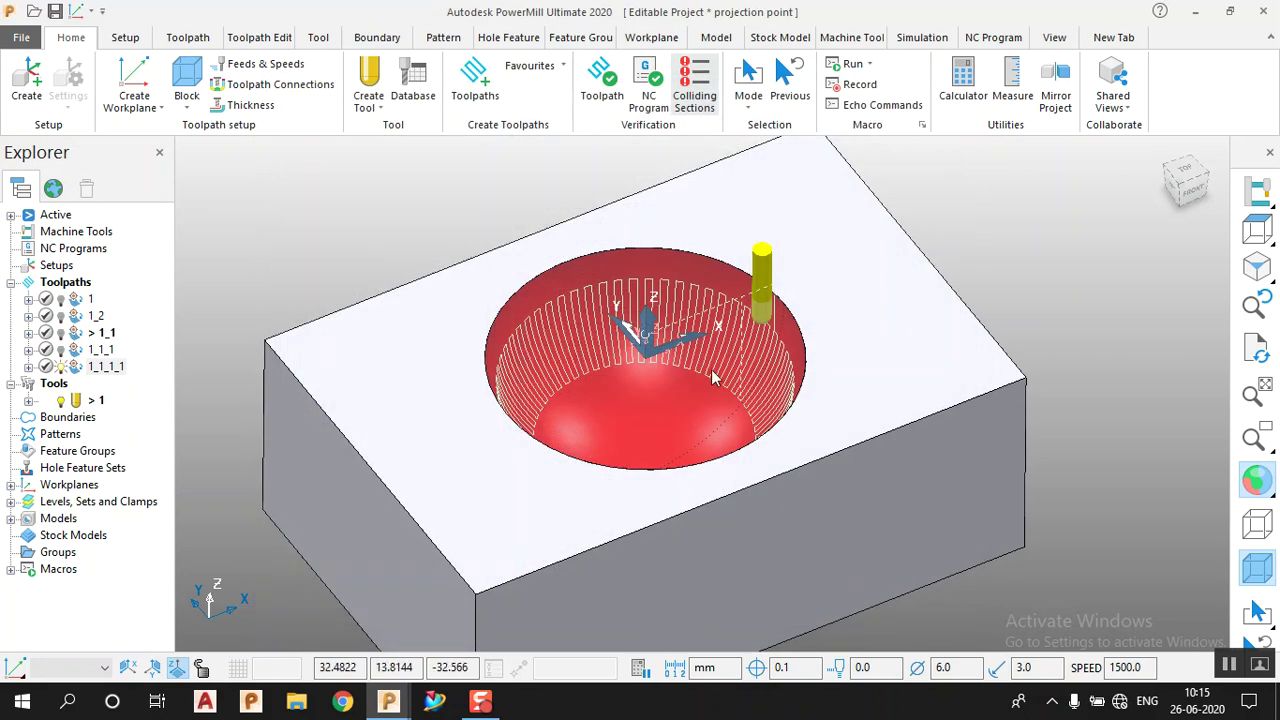
# Step: Activate workplane st137 at the centre of the spherical cavity
pyautogui.scroll(3, 620, 316)
pyautogui.moveTo(636, 390); pyautogui.dragTo(601, 381, button='middle')
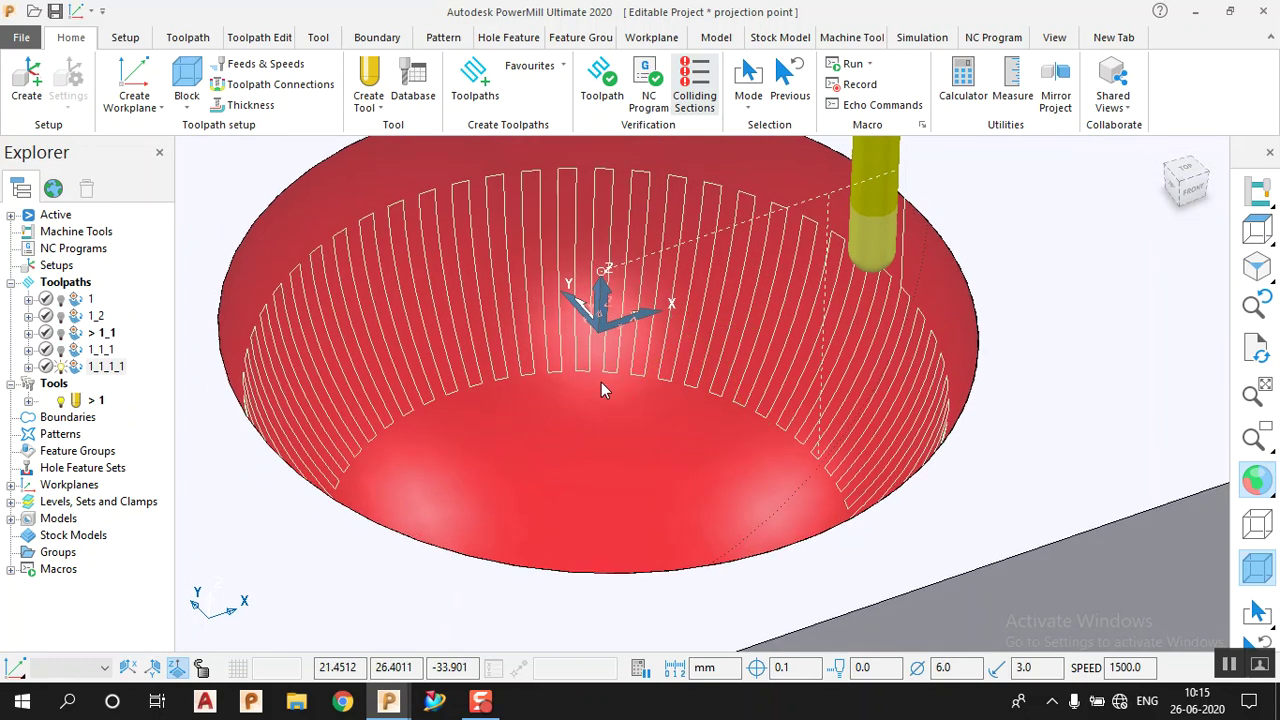
pyautogui.click(11, 485)
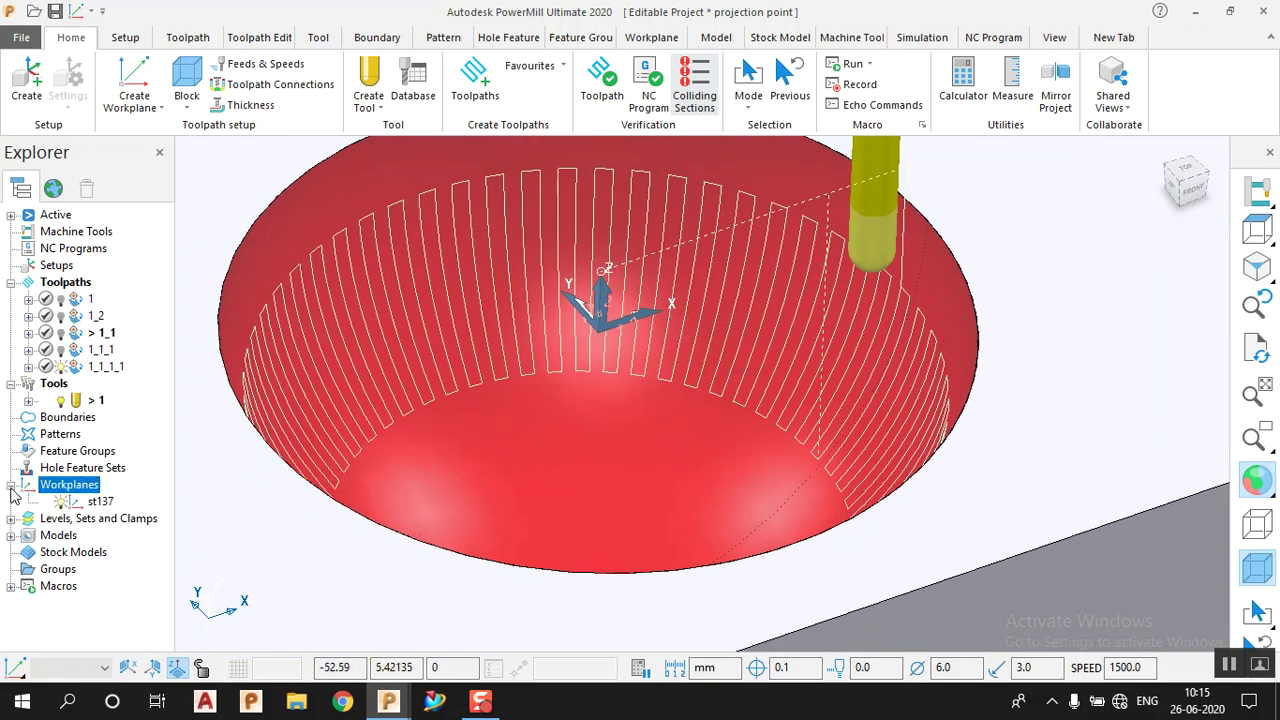
pyautogui.click(88, 507)
pyautogui.scroll(-3, 680, 352)
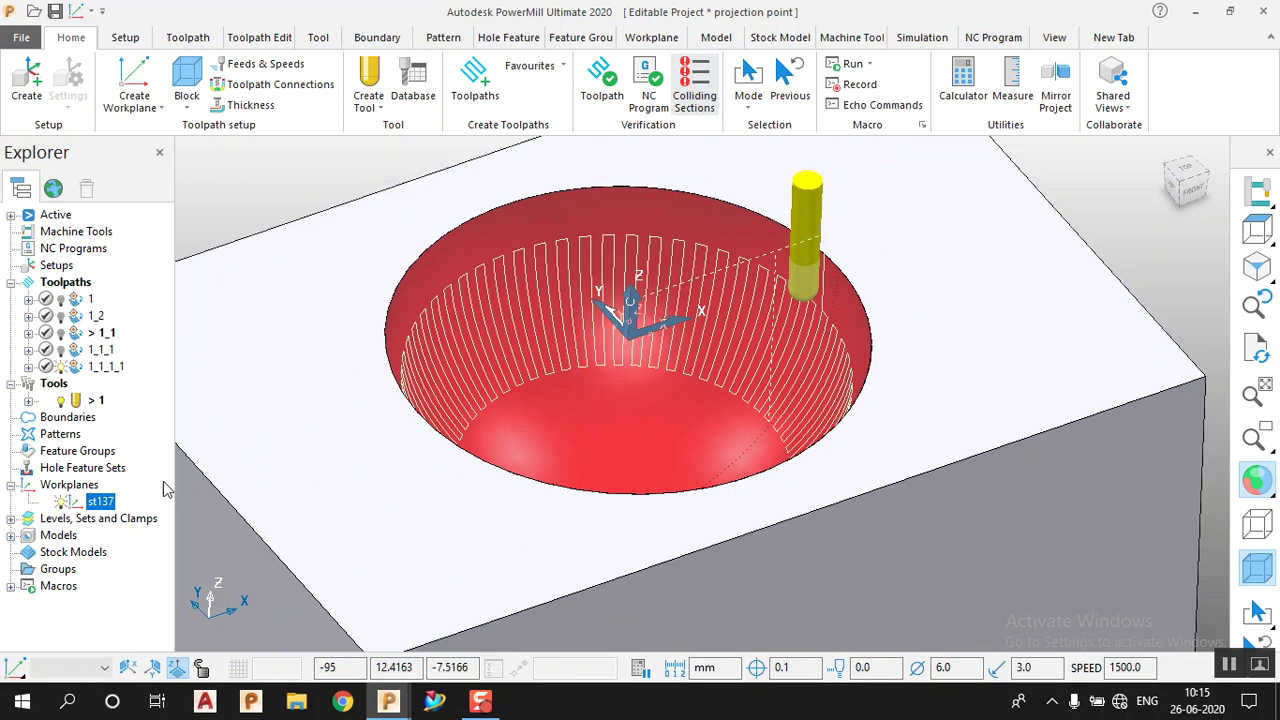
pyautogui.rightClick(108, 511)
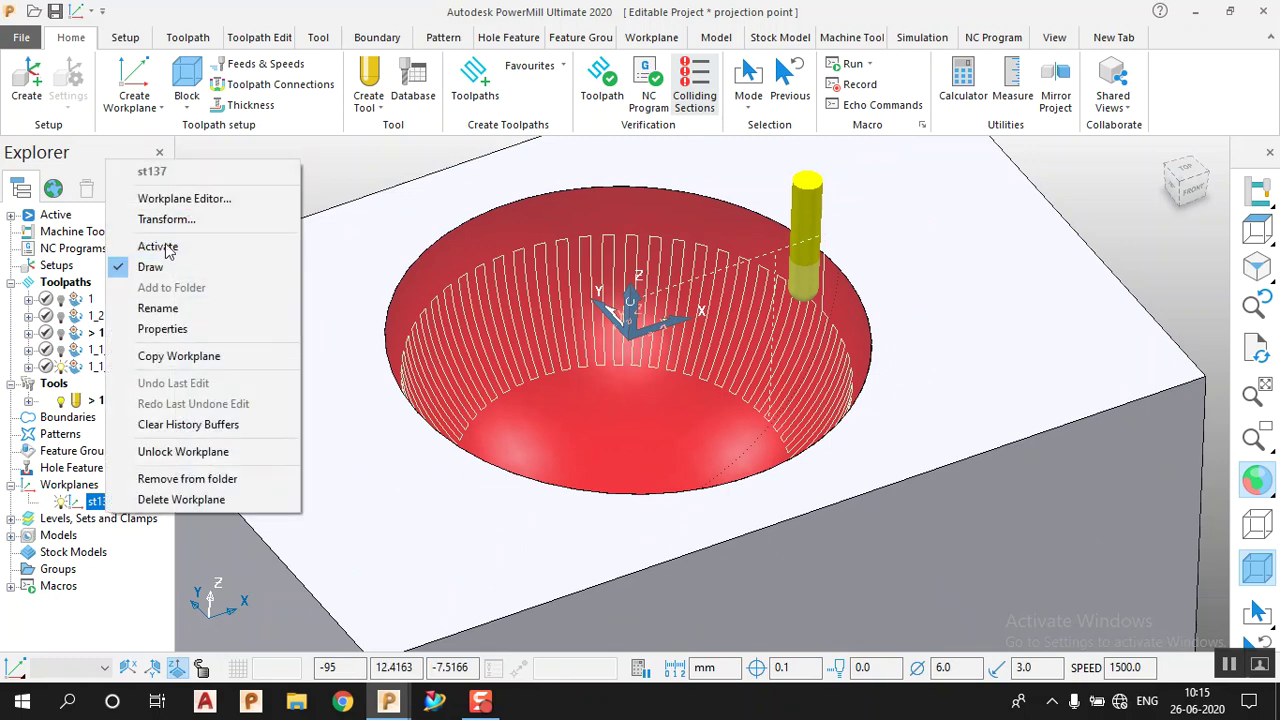
pyautogui.click(165, 249)
pyautogui.scroll(4, 630, 333)
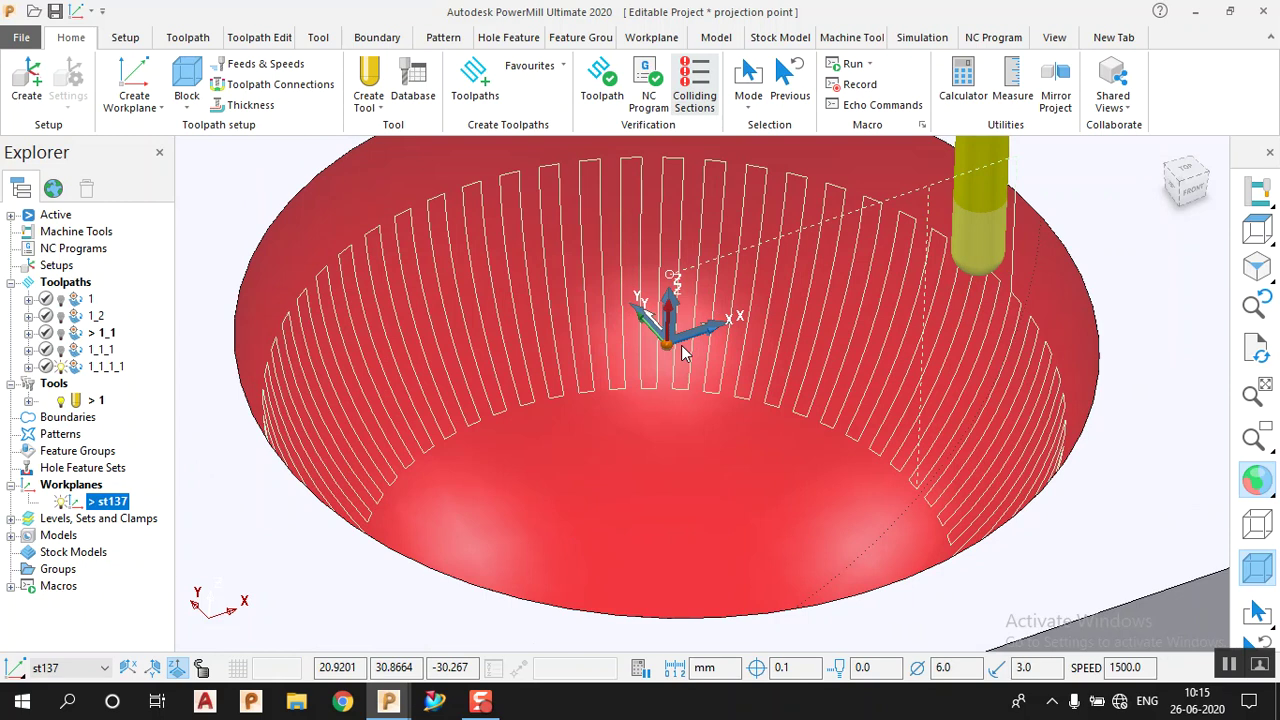
pyautogui.scroll(-5, 563, 399)
pyautogui.scroll(2, 563, 399)
pyautogui.scroll(-2, 590, 385)
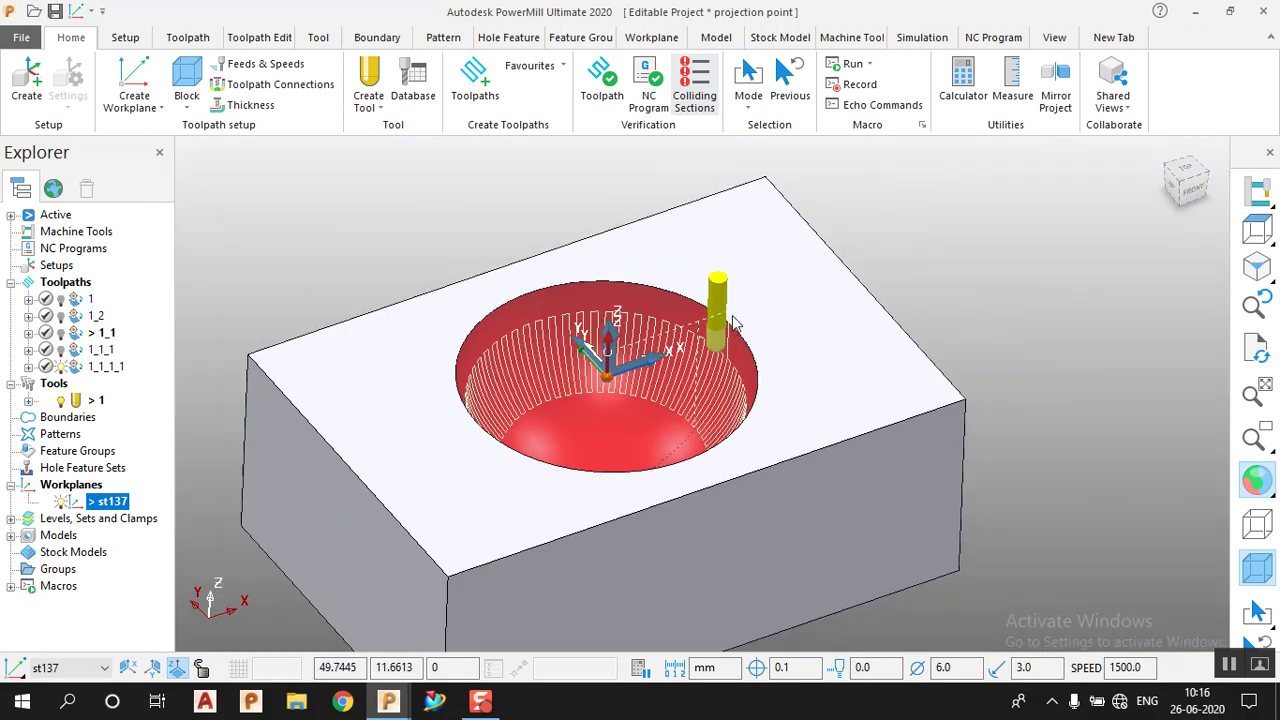
pyautogui.scroll(-2, 655, 385)
pyautogui.scroll(3, 623, 420)
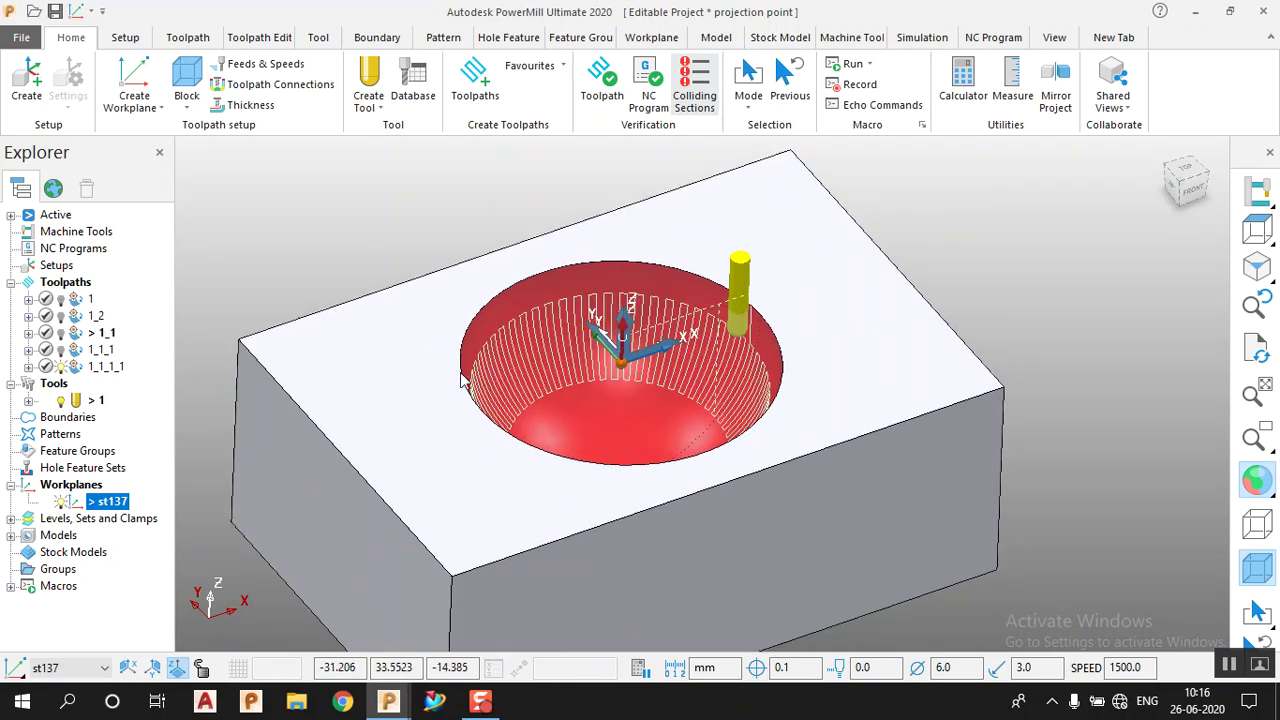
# Step: Hide toolpath 1_1_1_1 and create a new toolpath with the Projection Point Finishing strategy
pyautogui.click(200, 278)
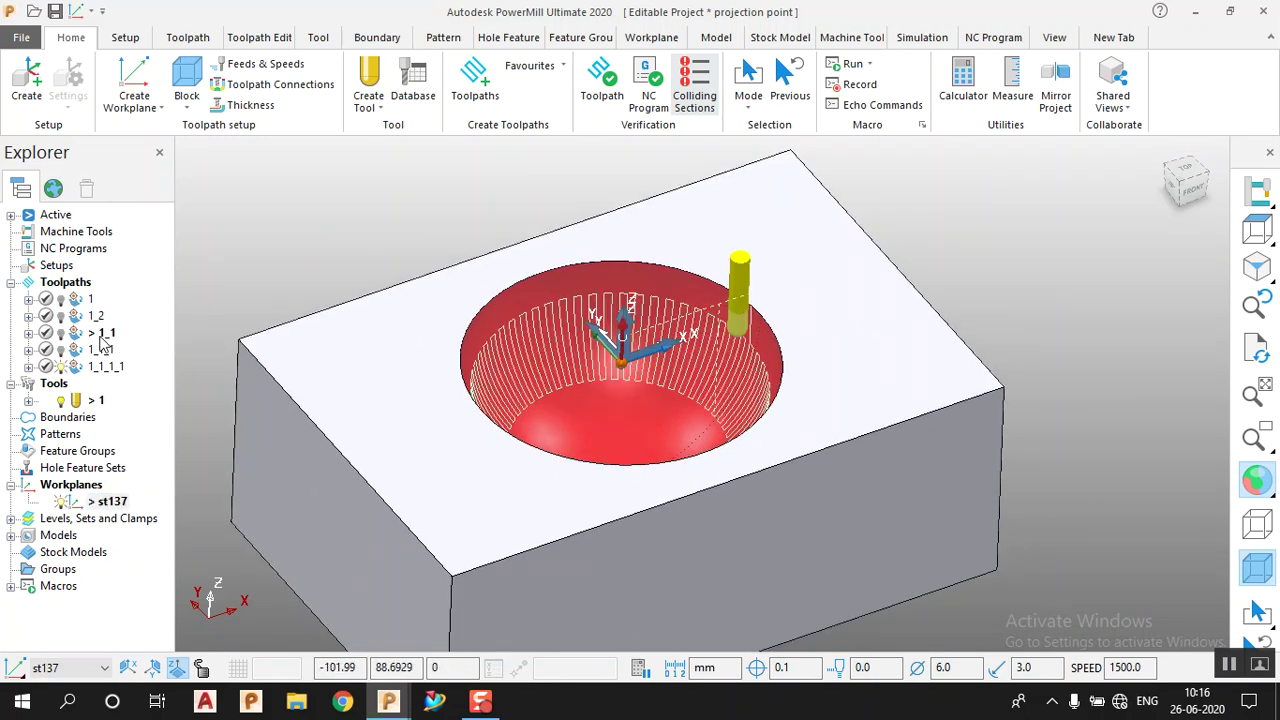
pyautogui.click(61, 367)
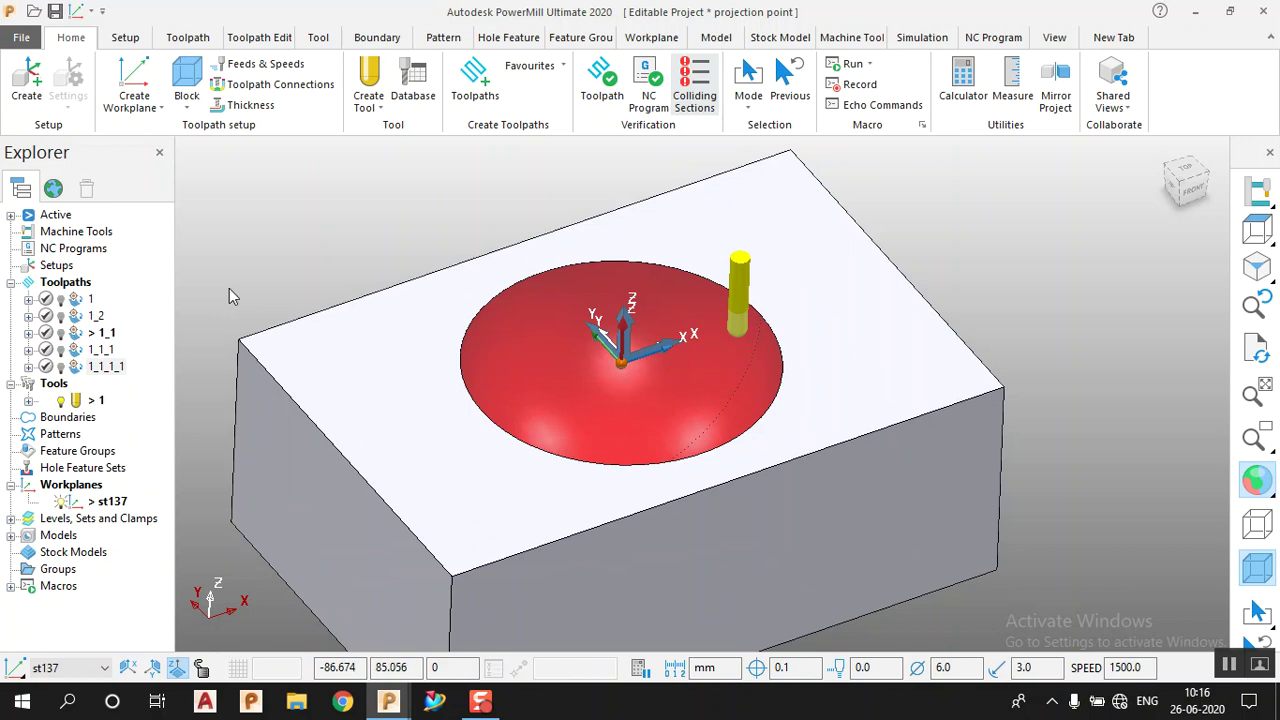
pyautogui.click(478, 88)
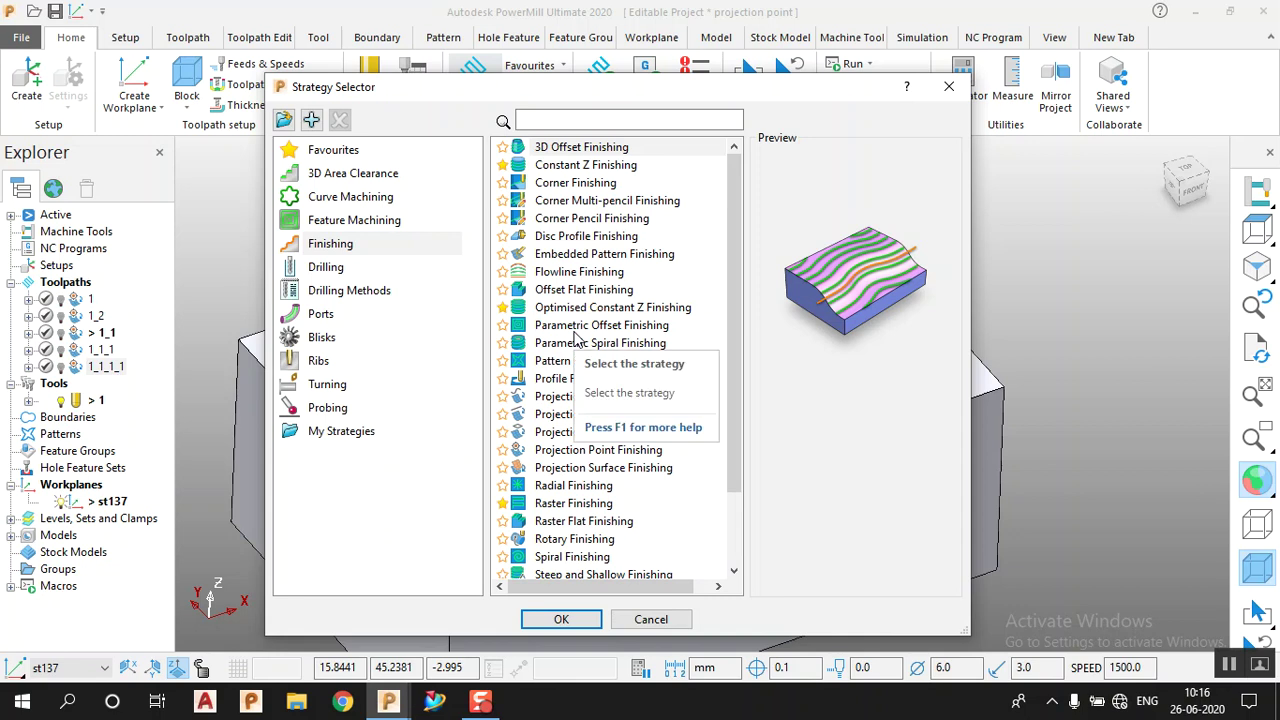
pyautogui.moveTo(580, 93); pyautogui.dragTo(810, 60)
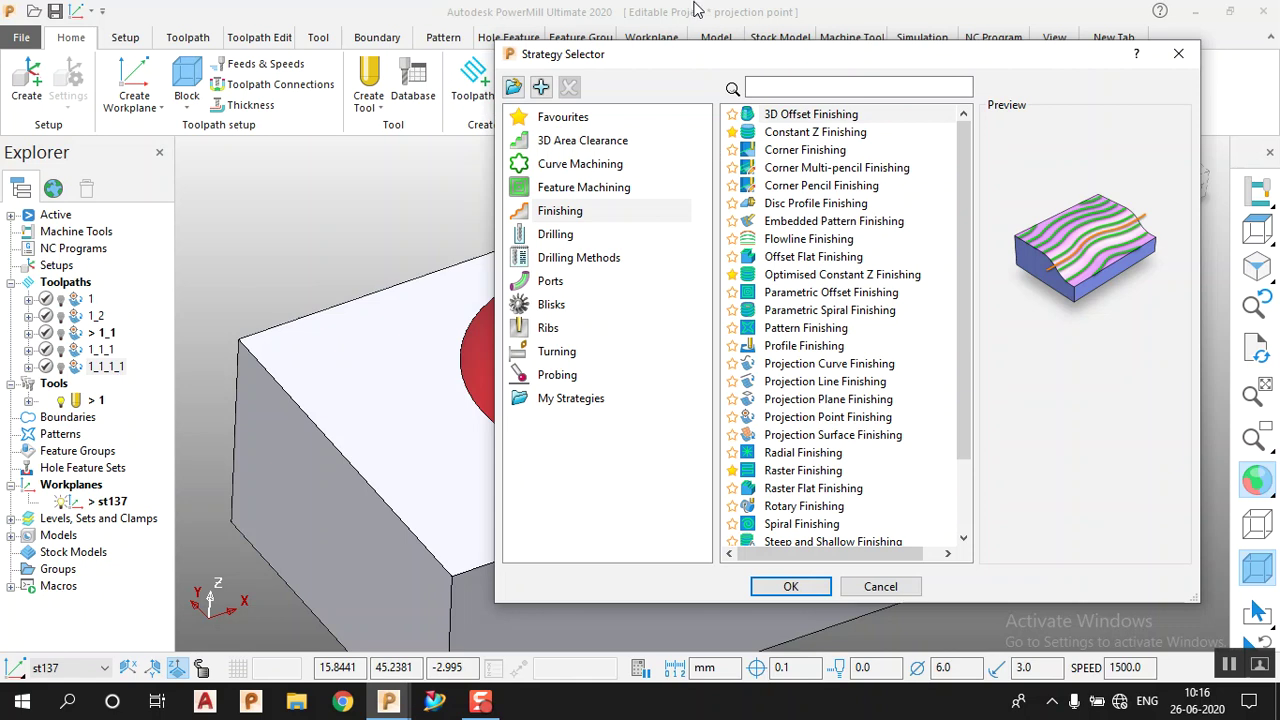
pyautogui.click(835, 419)
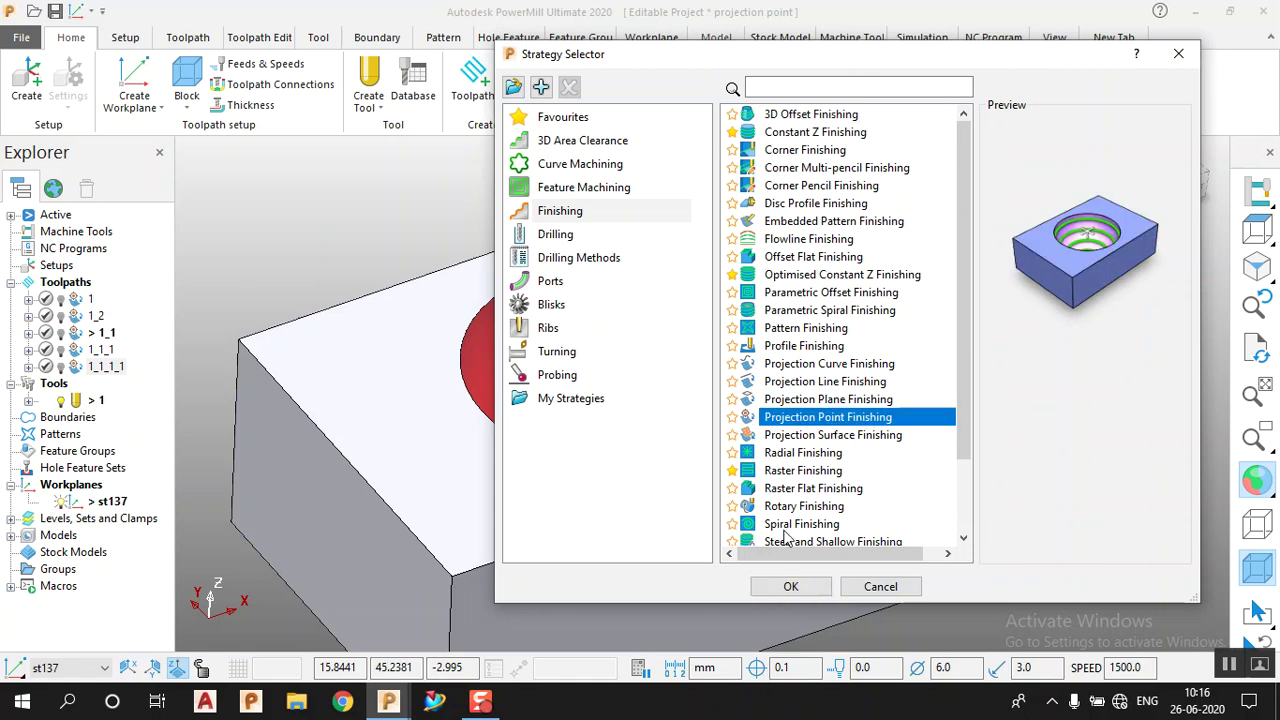
pyautogui.click(792, 587)
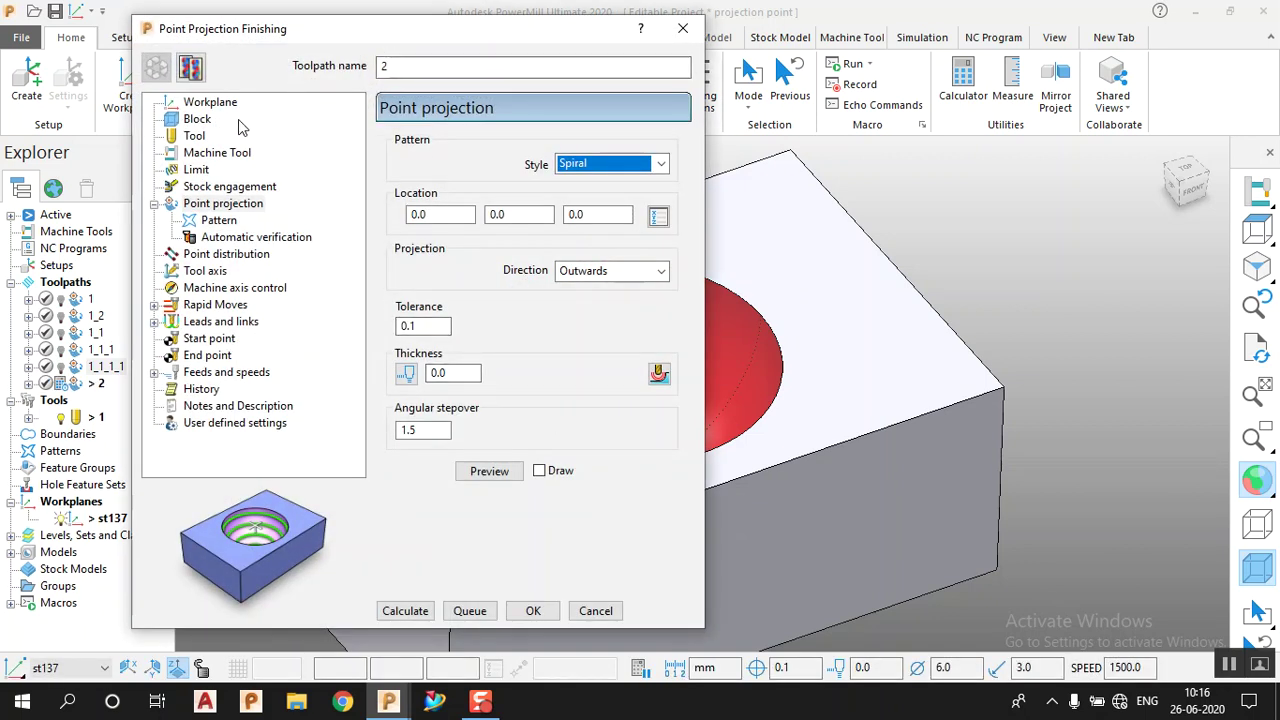
# Step: Calculate a box block around the model in the active workplane for the new toolpath
pyautogui.click(198, 119)
pyautogui.click(634, 525)
pyautogui.scroll(-4, 1020, 494)
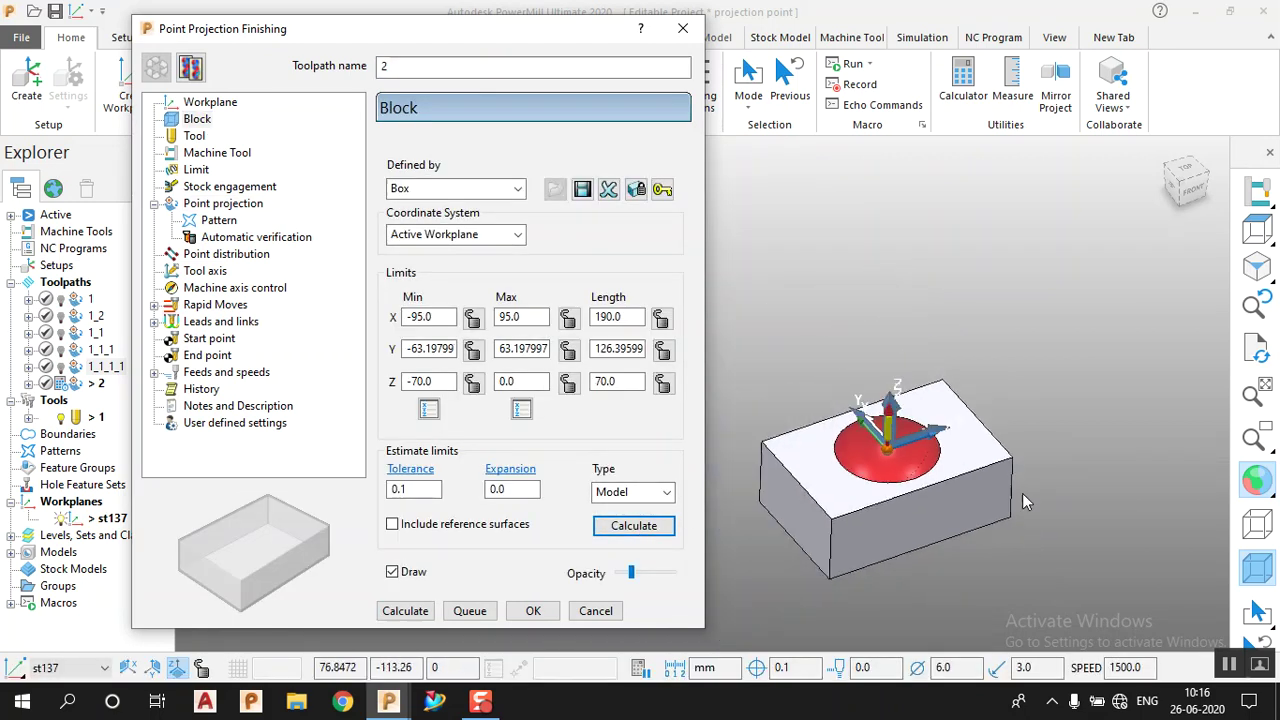
pyautogui.scroll(2, 735, 524)
pyautogui.scroll(1, 1060, 463)
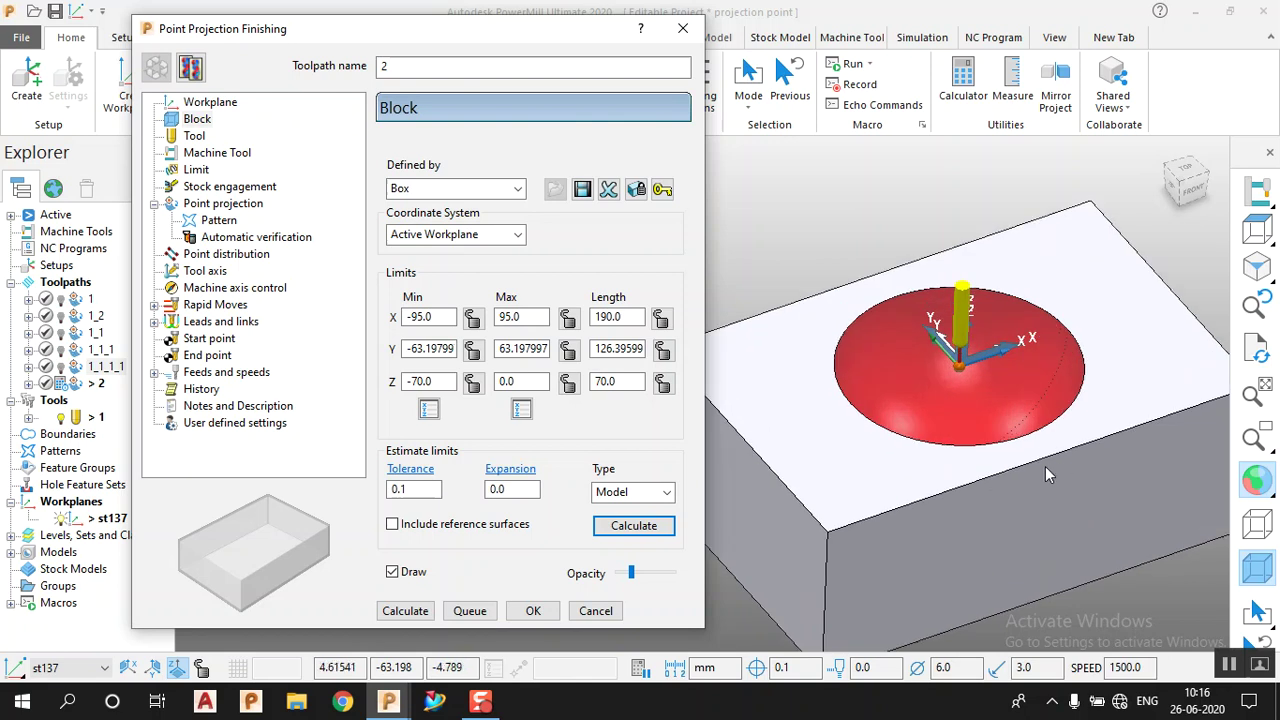
# Step: Check the ball nosed tool and the projection location, and preview the outward spiral point projection pattern
pyautogui.click(197, 137)
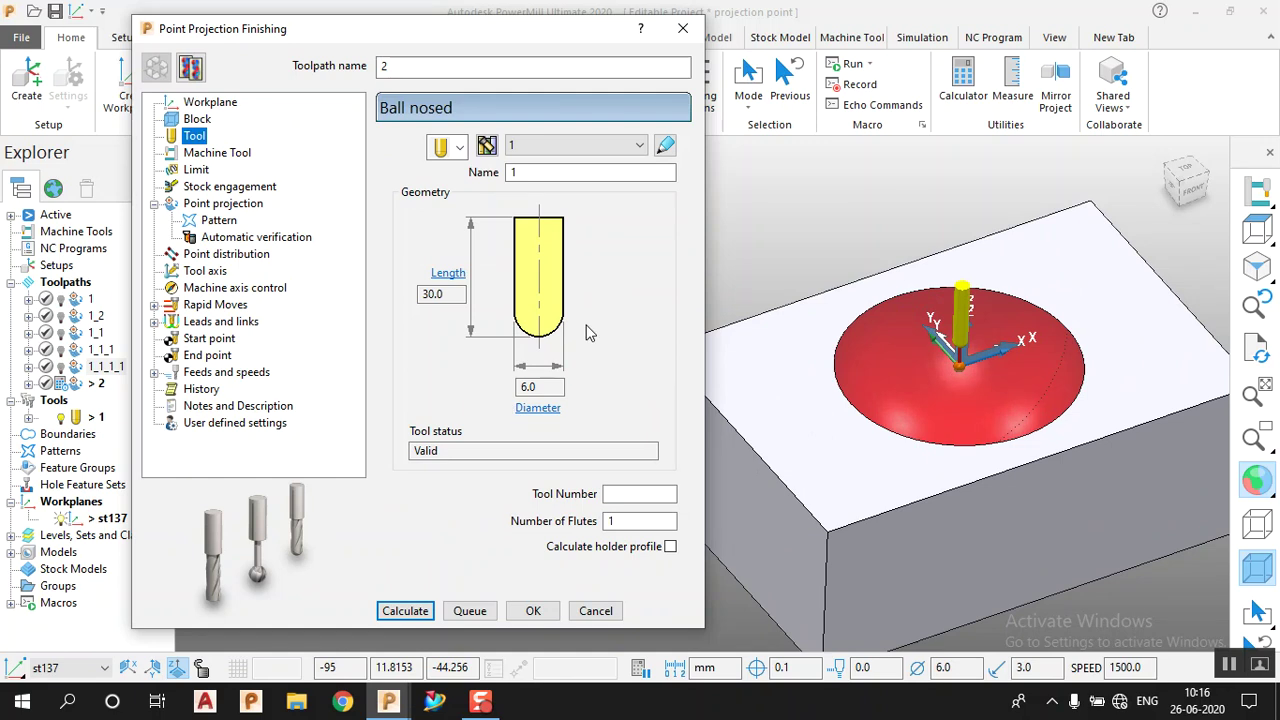
pyautogui.click(222, 204)
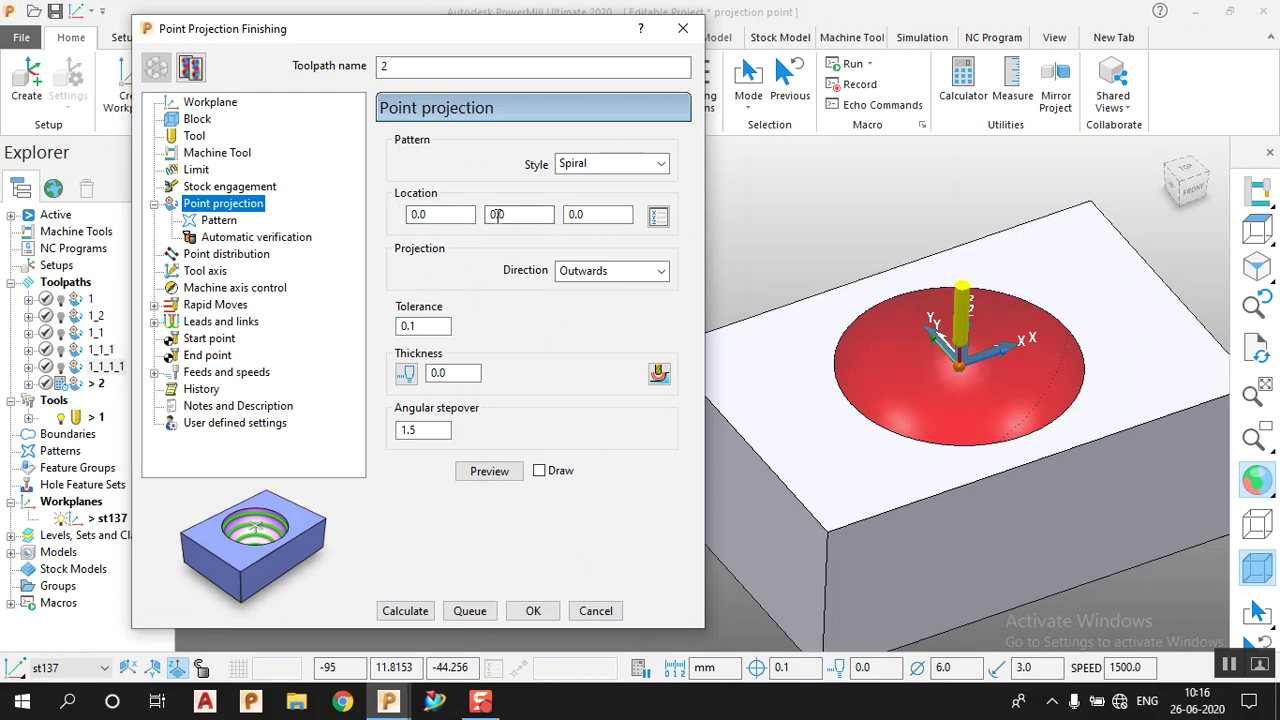
pyautogui.click(608, 216)
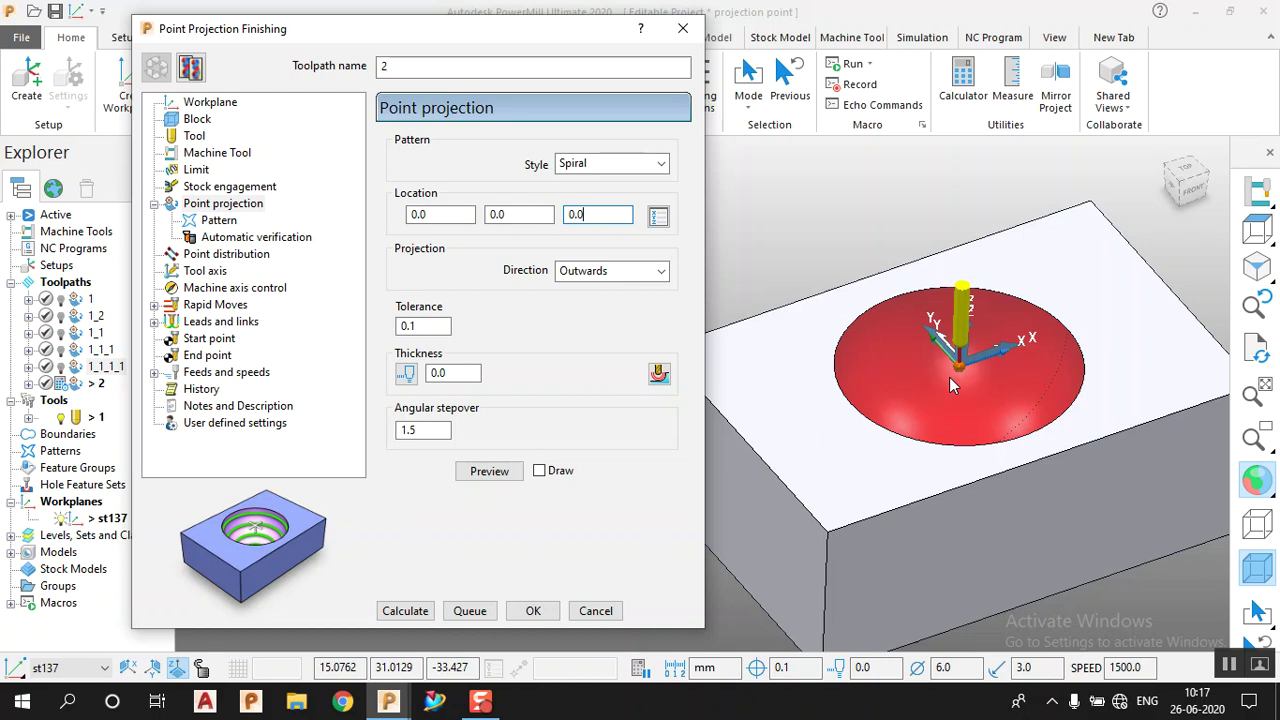
pyautogui.scroll(-3, 935, 318)
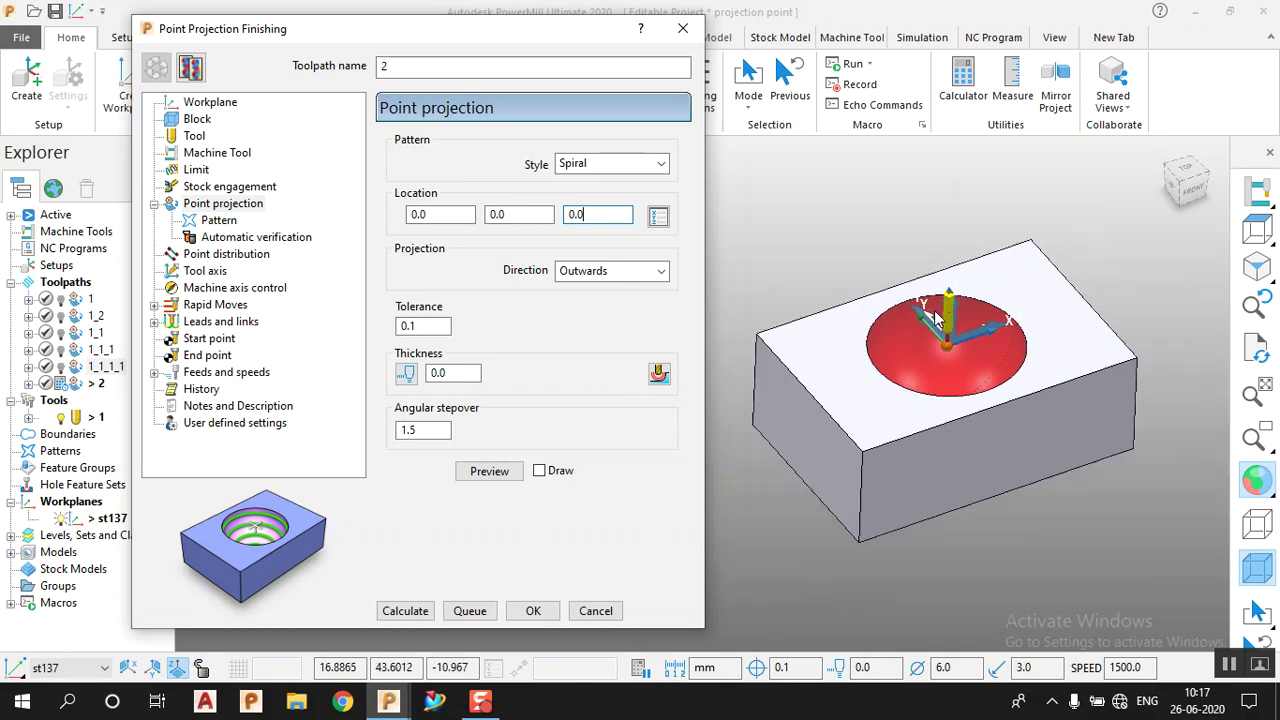
pyautogui.click(493, 474)
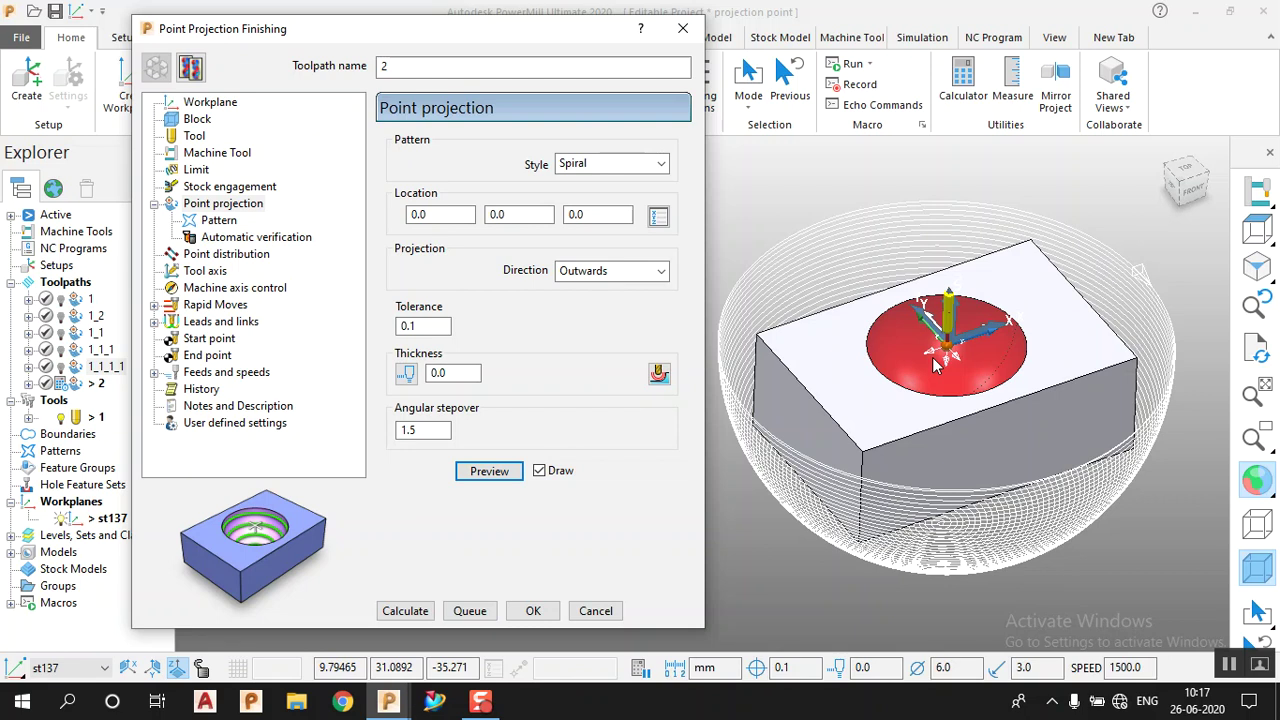
# Step: Set the spiral pattern's elevation end angle to 180 and preview the projection pattern around the block
pyautogui.click(224, 226)
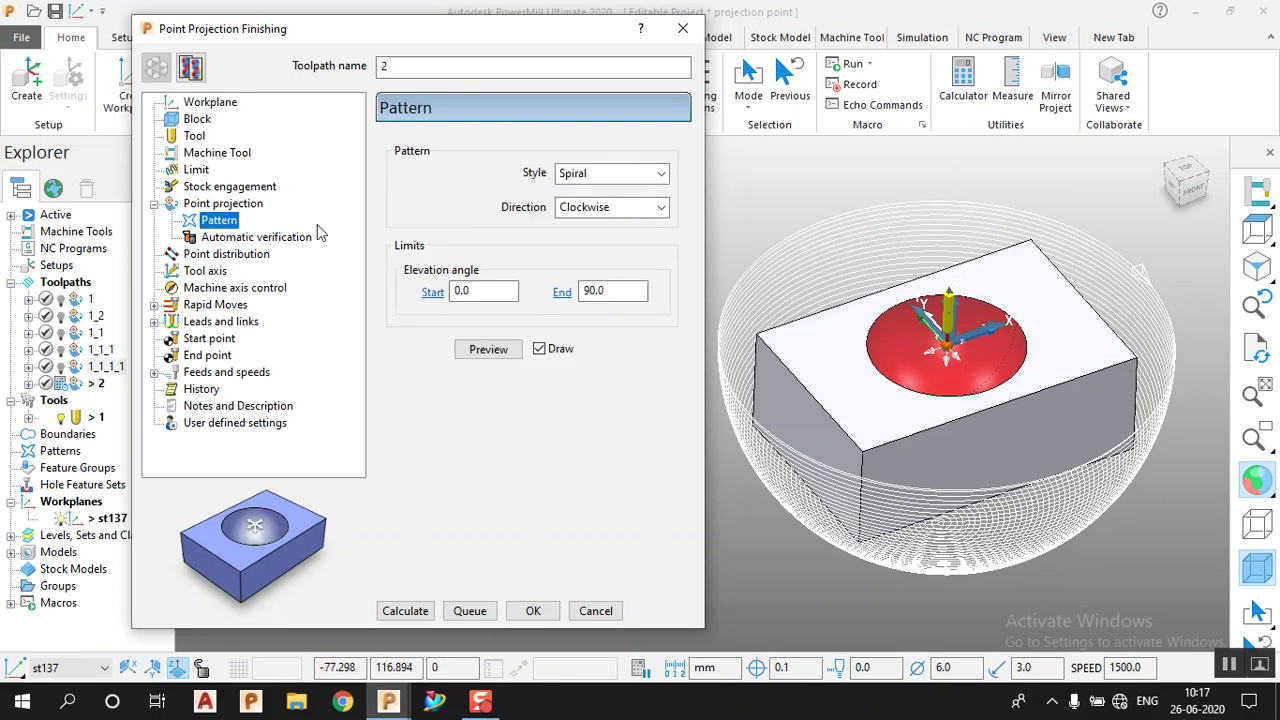
pyautogui.click(490, 291)
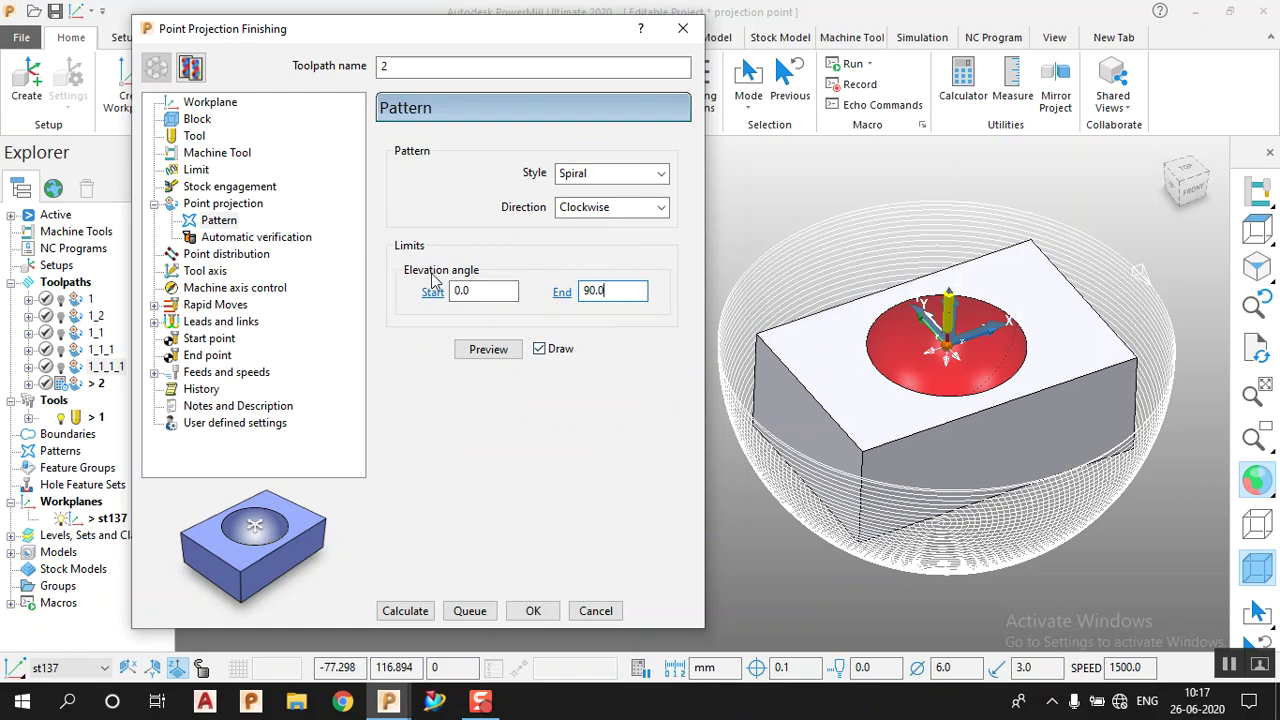
pyautogui.moveTo(616, 290); pyautogui.dragTo(561, 285)
pyautogui.write('180')
pyautogui.click(491, 355)
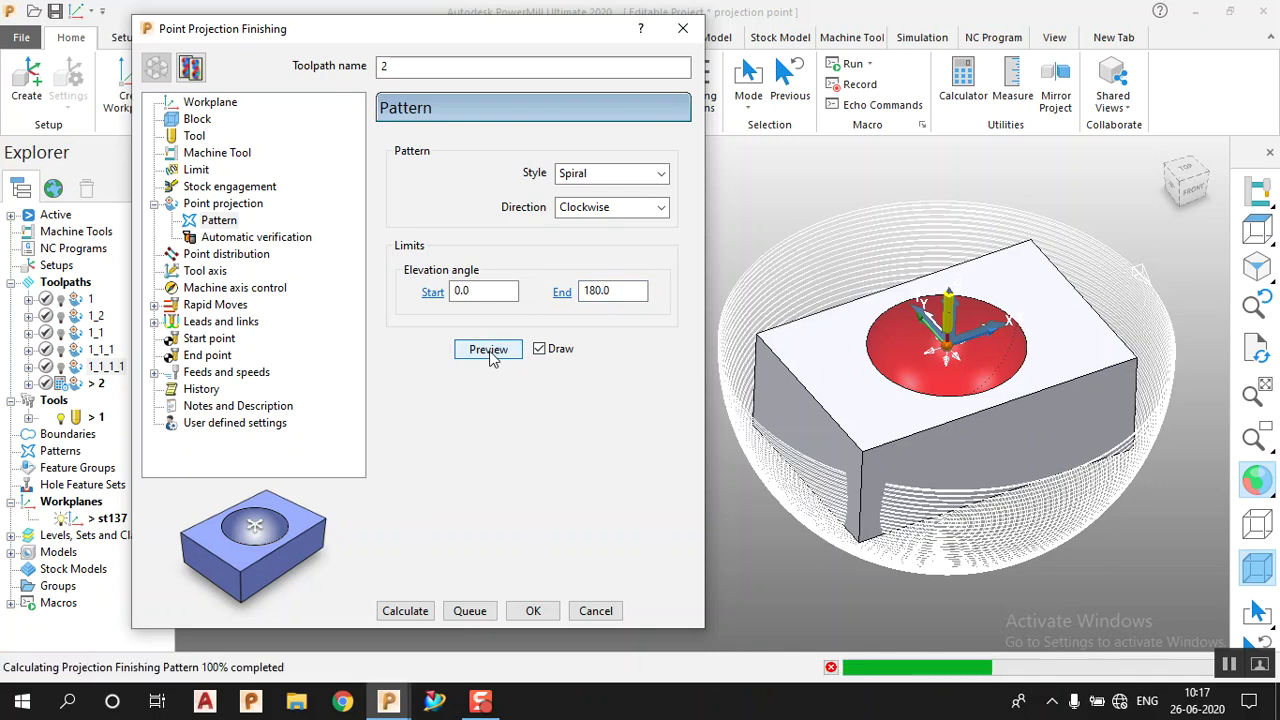
pyautogui.moveTo(900, 430); pyautogui.dragTo(968, 470, button='middle')
pyautogui.scroll(5, 1088, 256)
pyautogui.scroll(-5, 1080, 275)
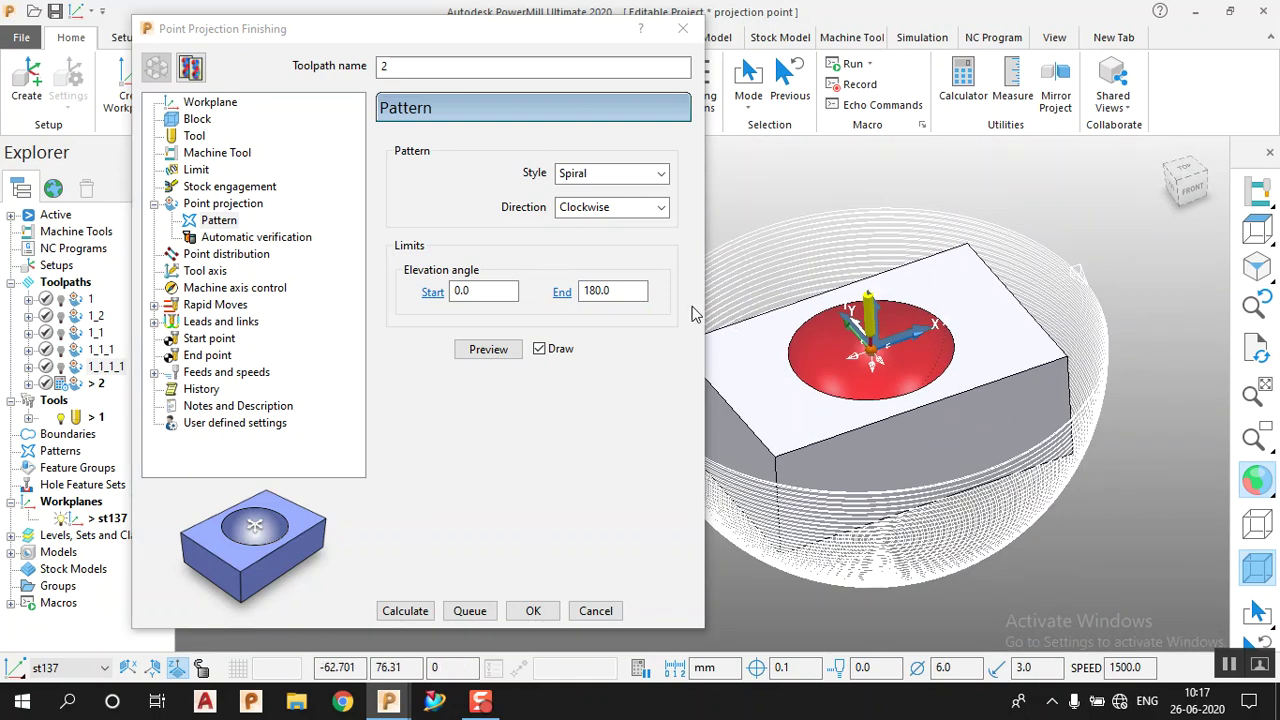
# Step: Set the spiral pattern's elevation end angle to 12 and examine the previewed pattern against the cavity
pyautogui.click(612, 290)
pyautogui.write('12')
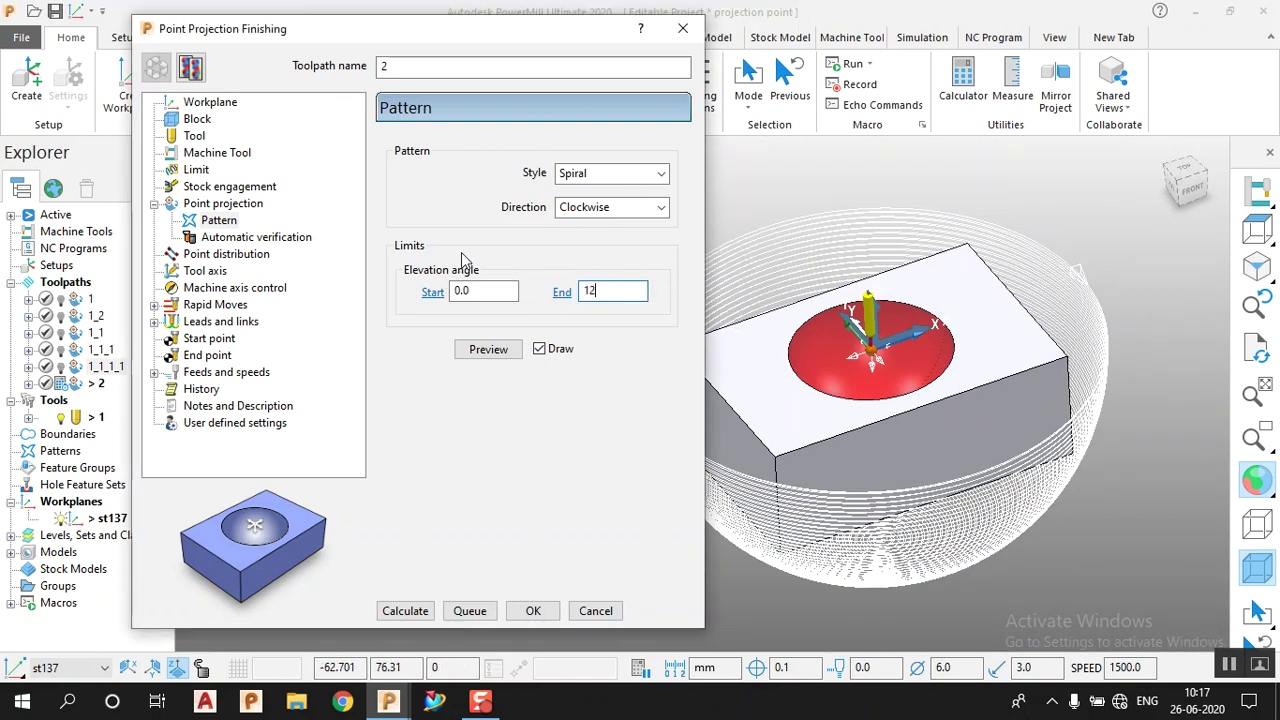
pyautogui.click(482, 349)
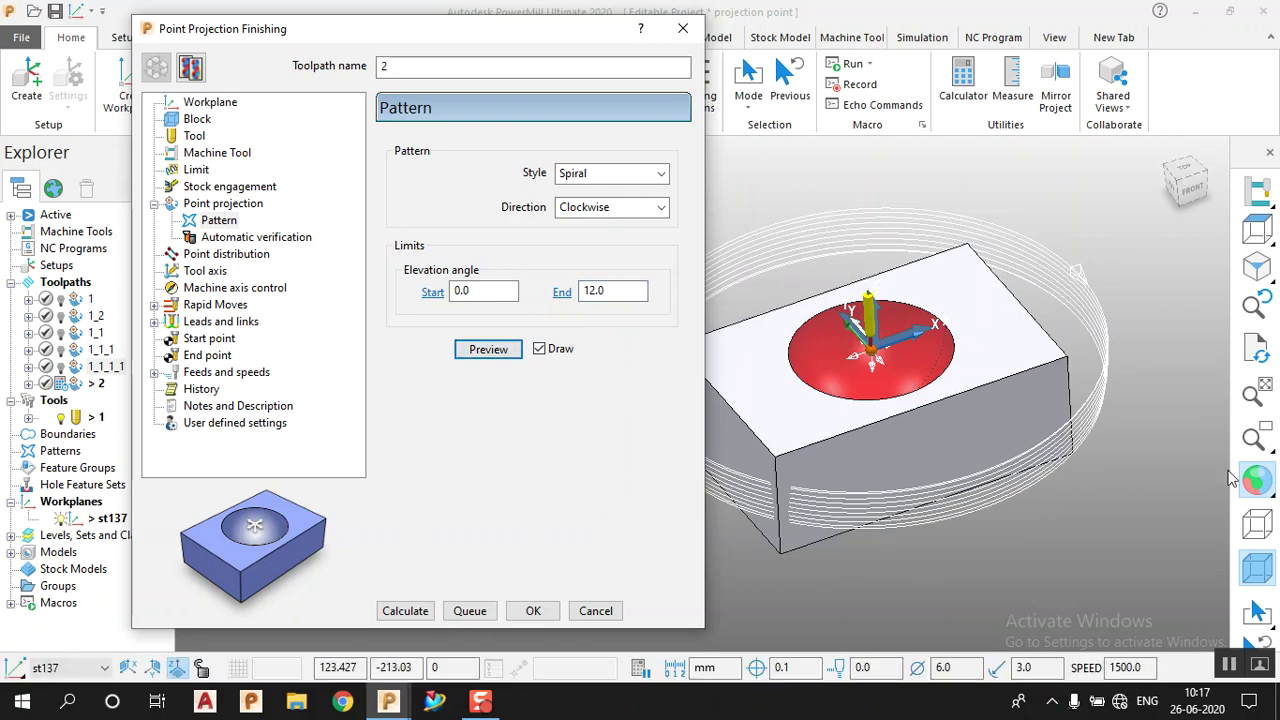
pyautogui.moveTo(1051, 377); pyautogui.dragTo(1072, 363, button='middle')
pyautogui.moveTo(1113, 376); pyautogui.dragTo(1019, 387, button='middle')
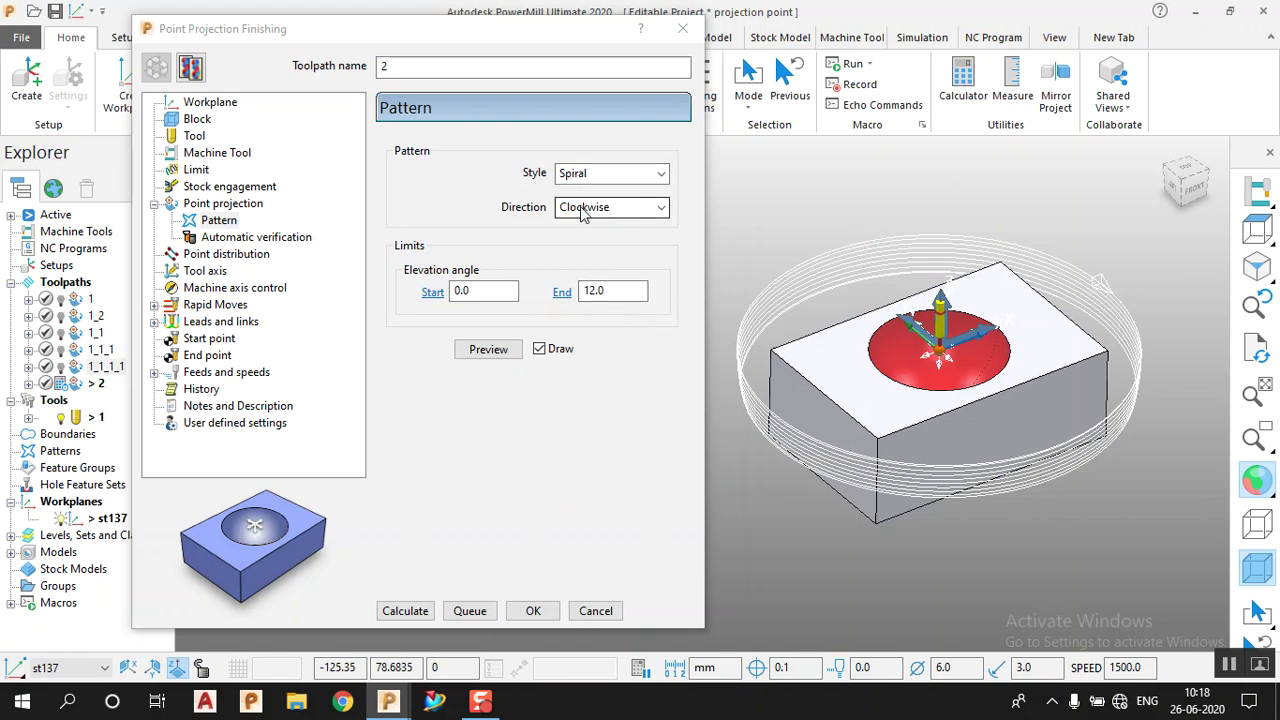
pyautogui.click(625, 291)
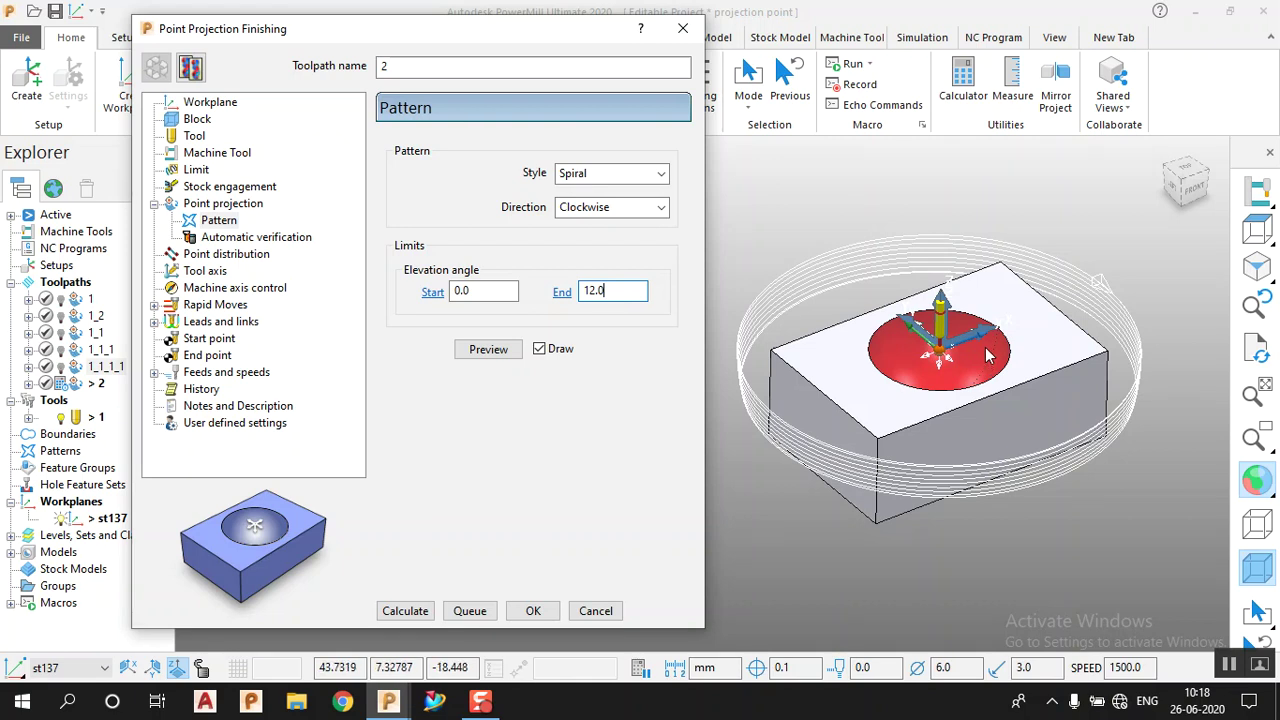
pyautogui.scroll(3, 899, 350)
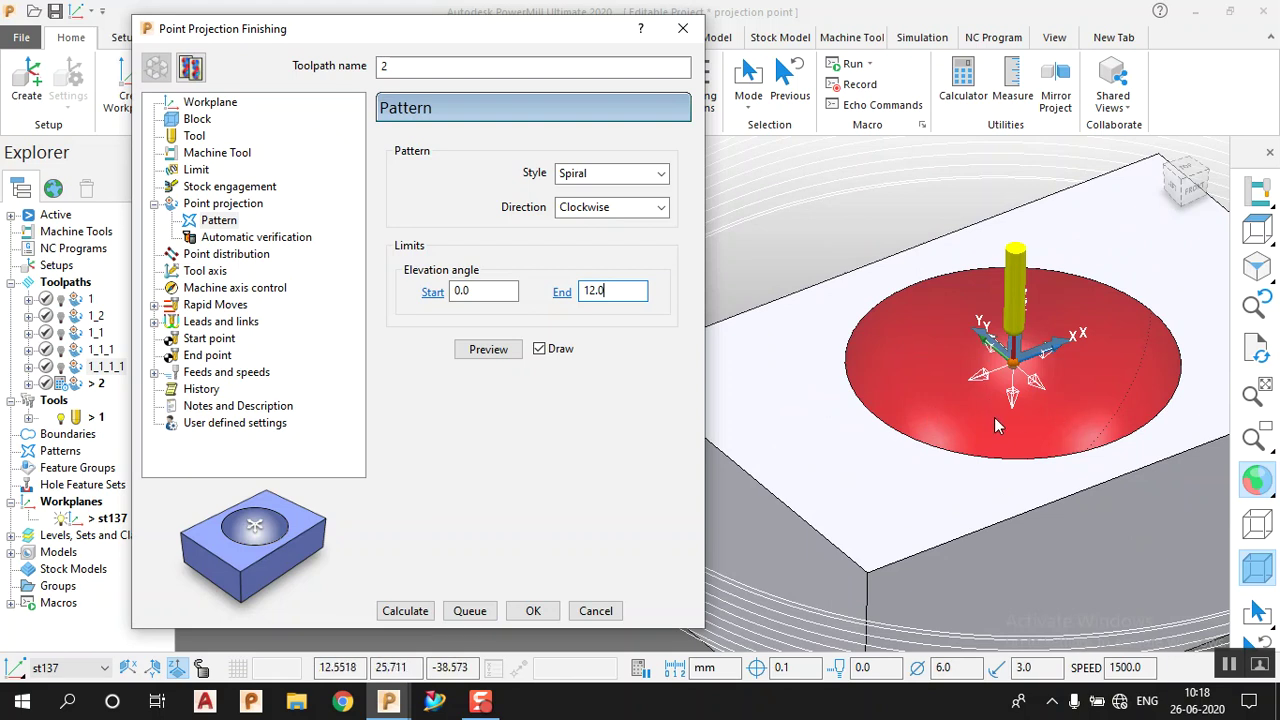
pyautogui.scroll(-4, 1015, 397)
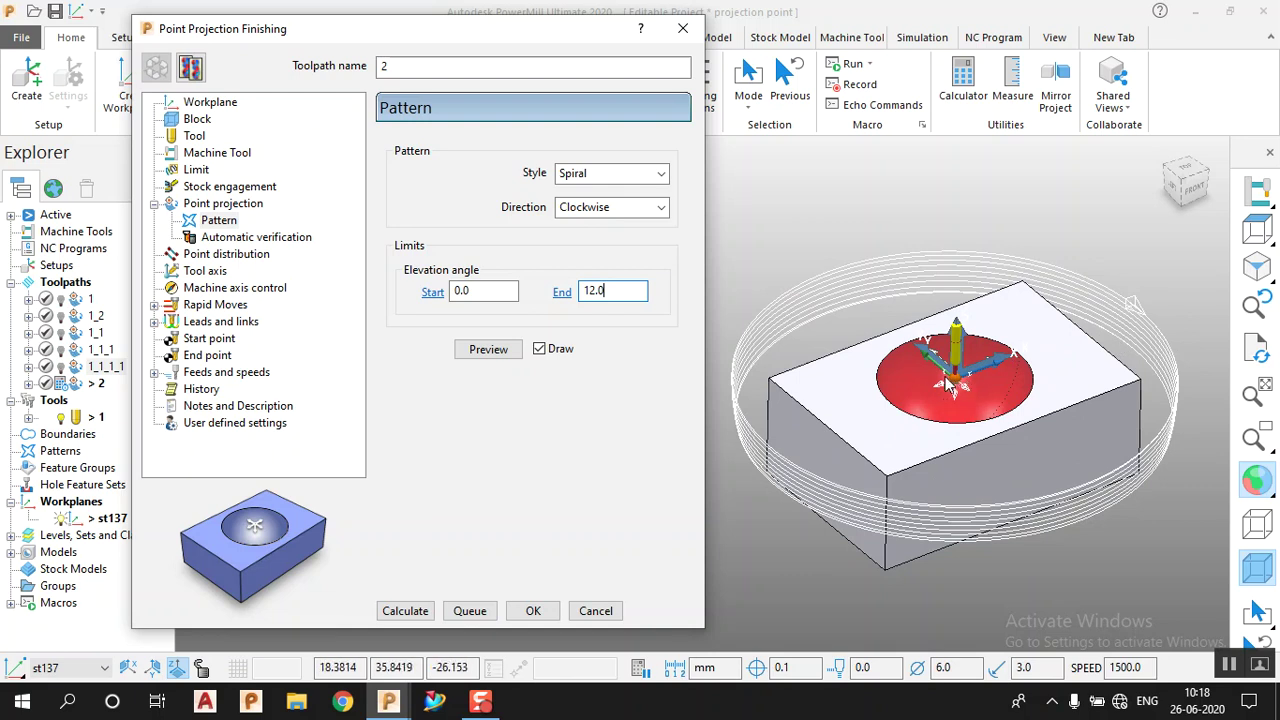
# Step: Check the angular stepover in the point projection settings and calculate toolpath 2 for the cavity
pyautogui.click(218, 204)
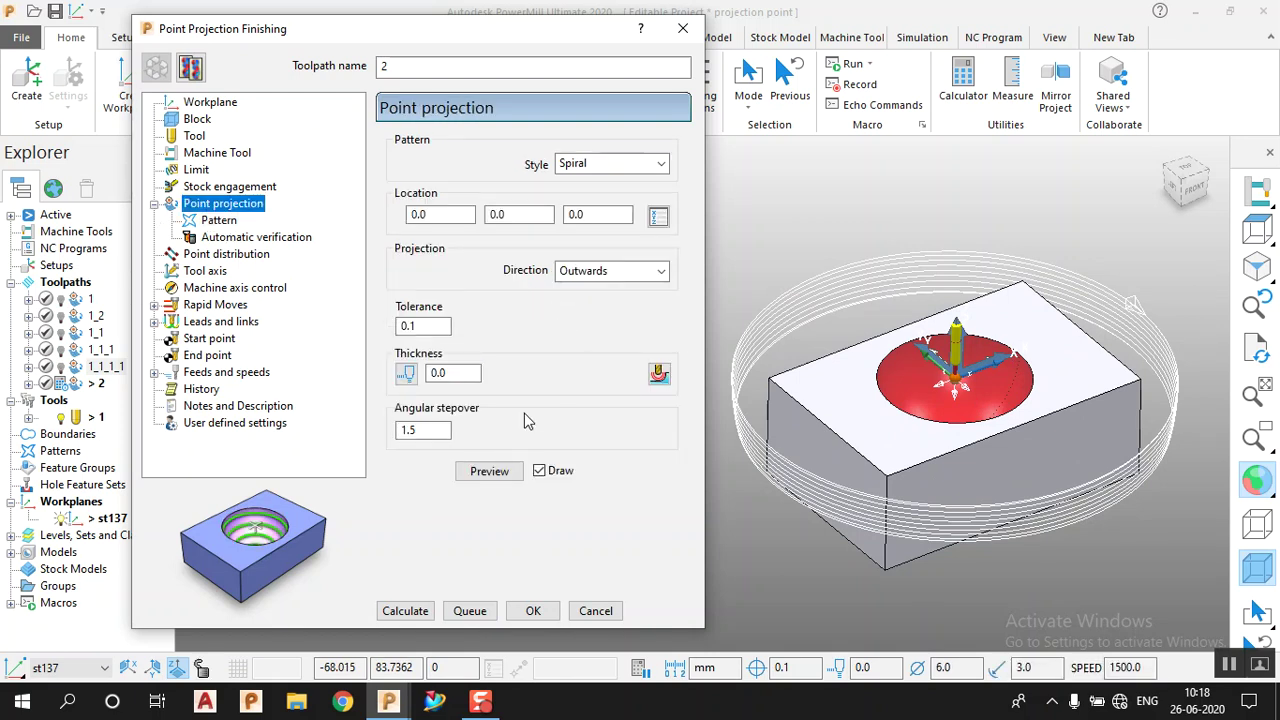
pyautogui.doubleClick(420, 429)
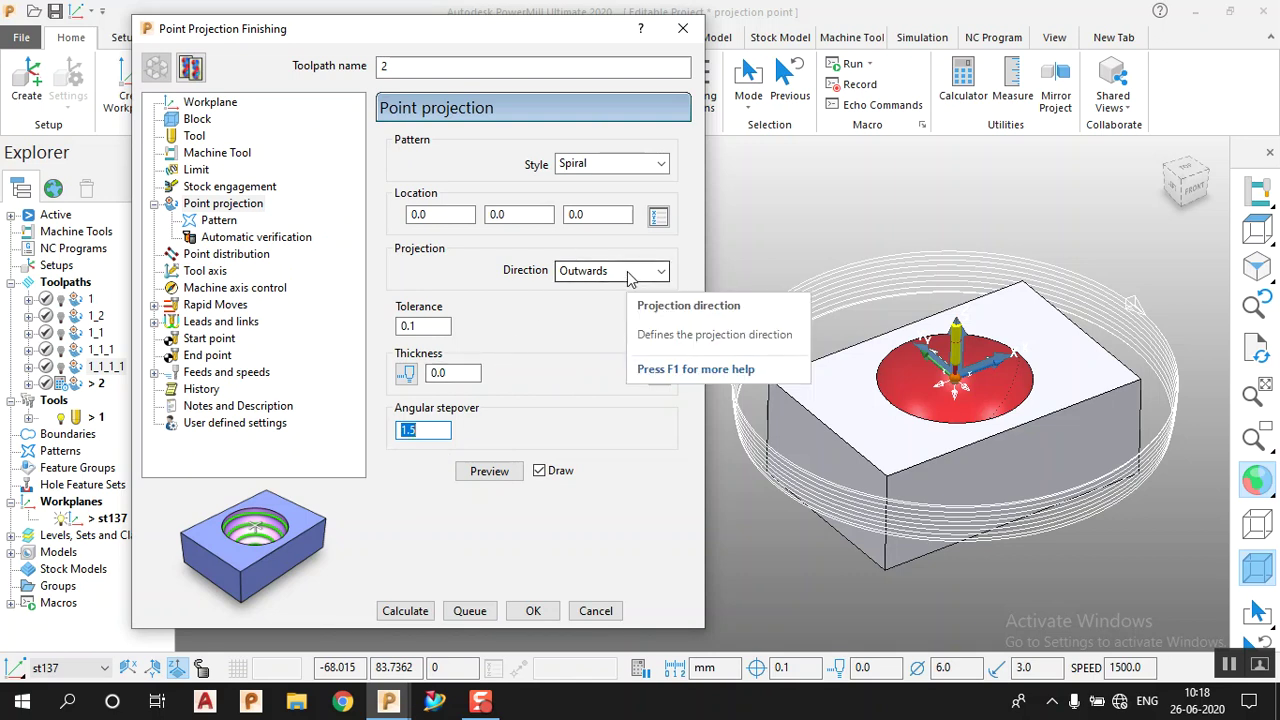
pyautogui.click(405, 611)
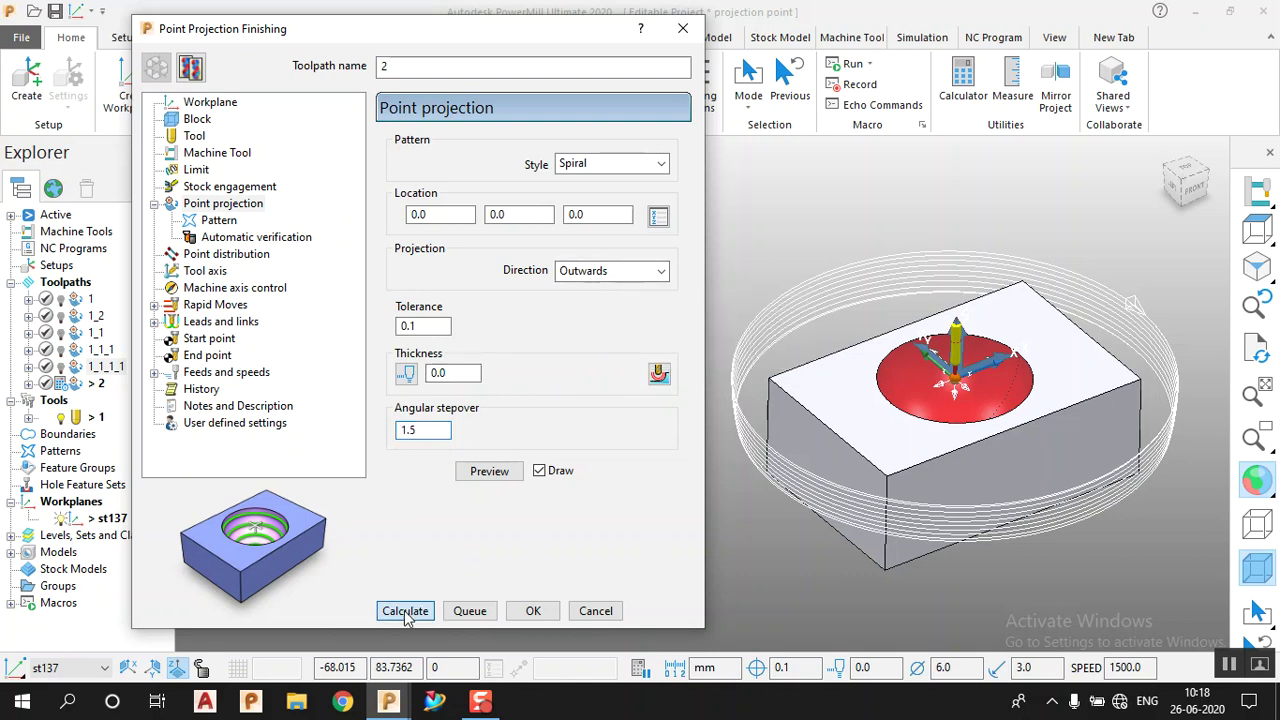
pyautogui.scroll(5, 972, 375)
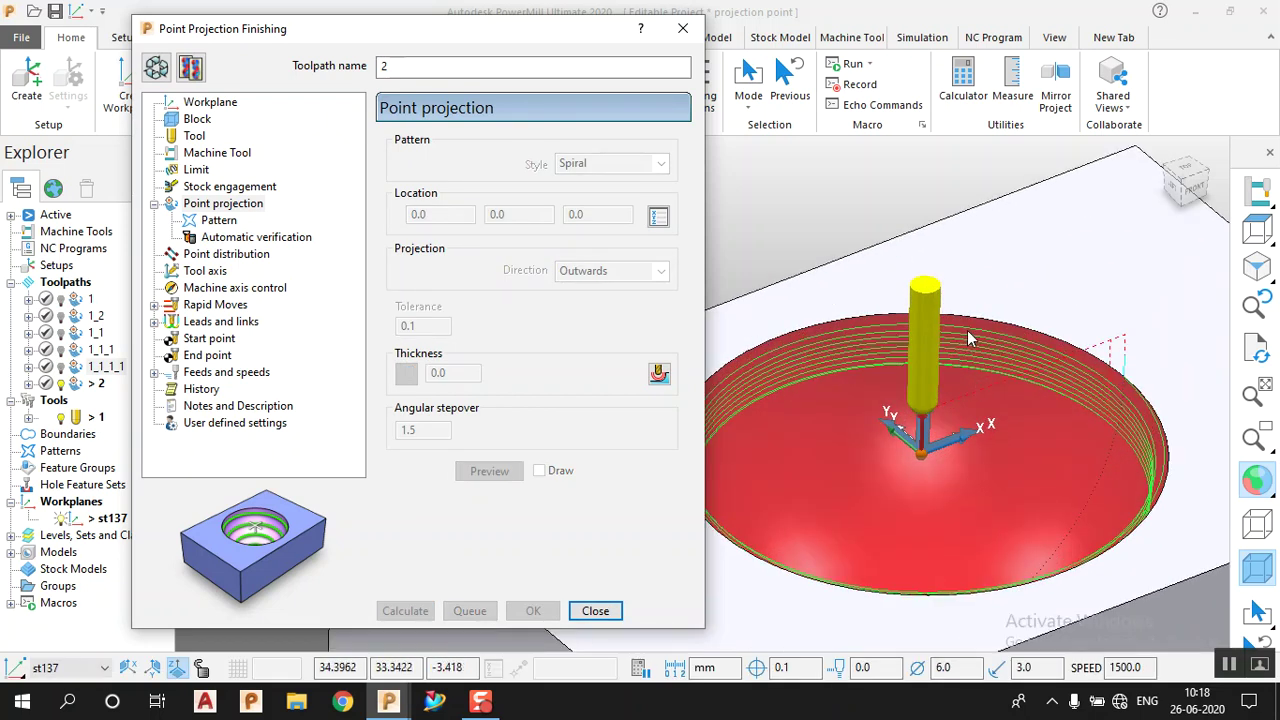
# Step: Make toolpath 2 editable again and preview its spiral pattern with an elevation end angle of 100
pyautogui.click(150, 72)
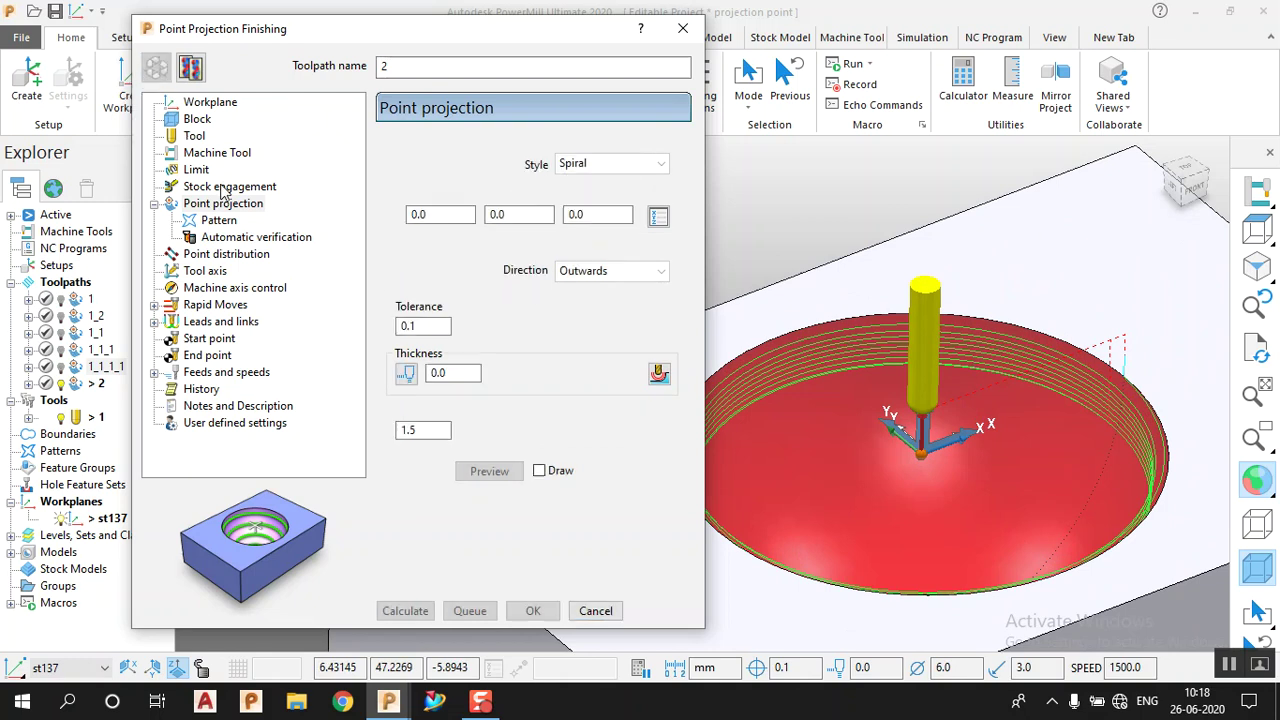
pyautogui.click(219, 221)
pyautogui.doubleClick(605, 290)
pyautogui.write('100')
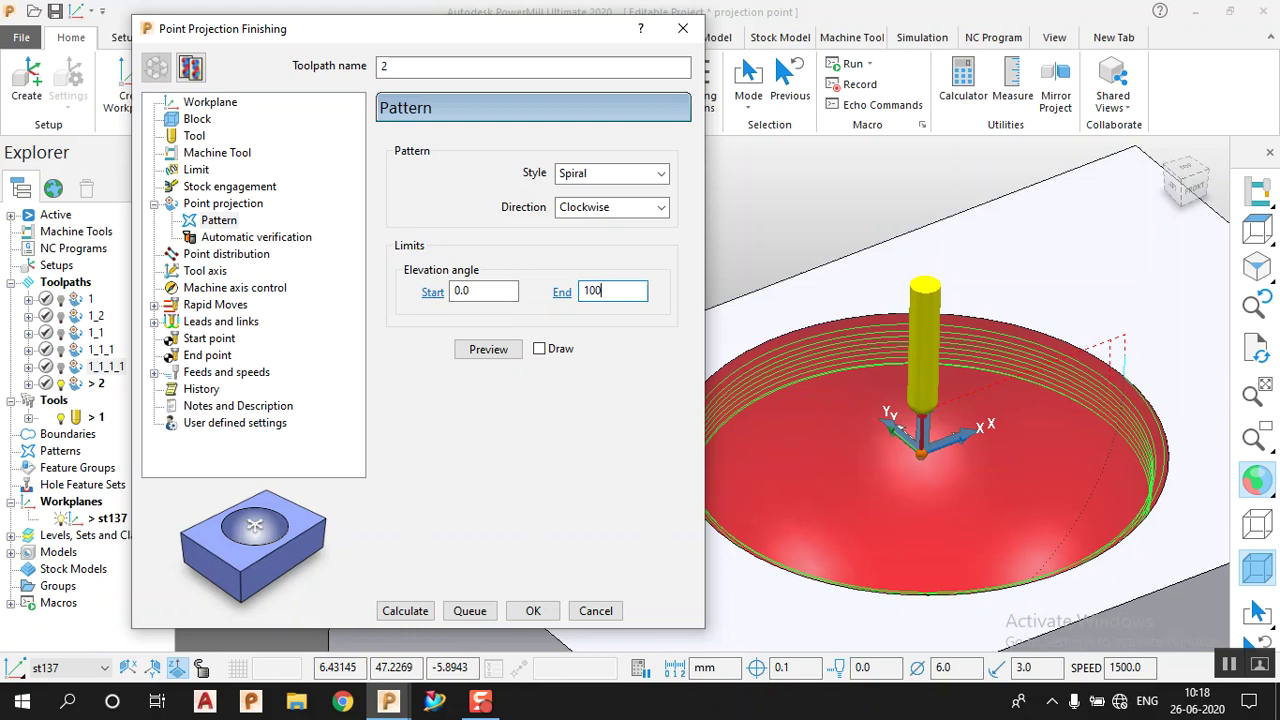
pyautogui.click(487, 349)
pyautogui.moveTo(937, 351); pyautogui.dragTo(915, 440, button='middle')
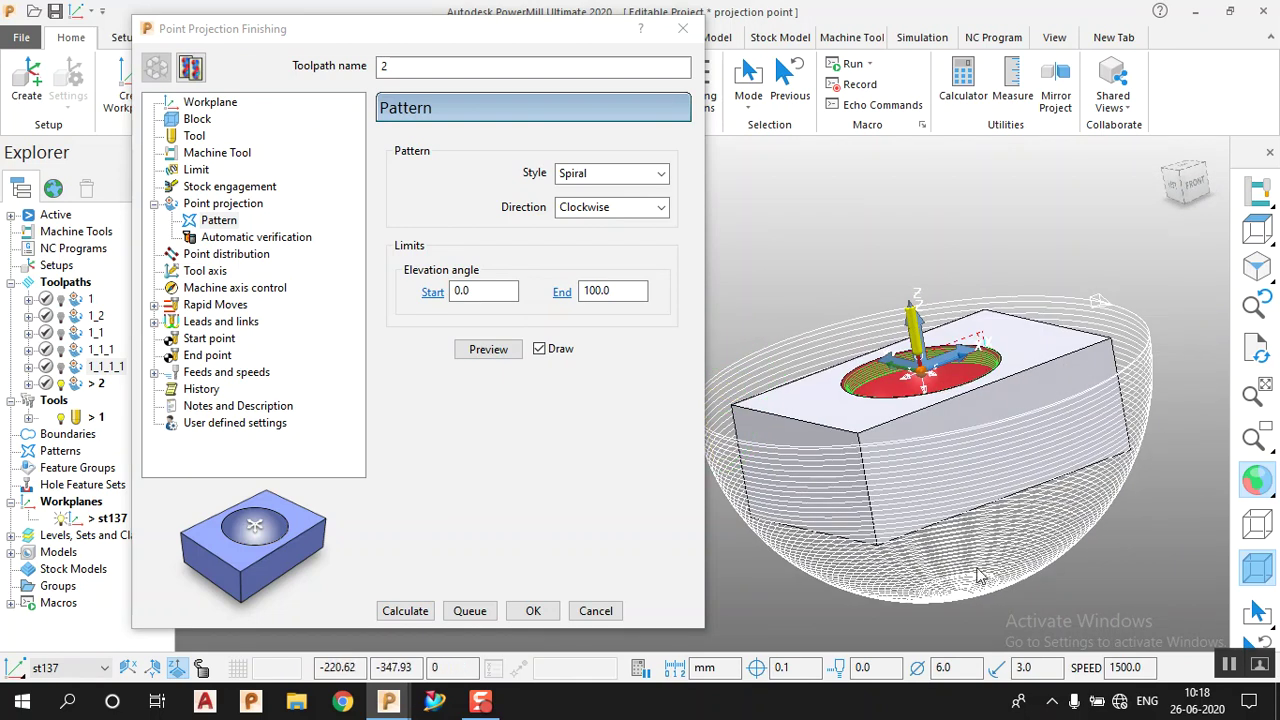
# Step: Recalculate toolpath 2 with the extended elevation limit and inspect the spiral passes inside the cavity
pyautogui.click(405, 611)
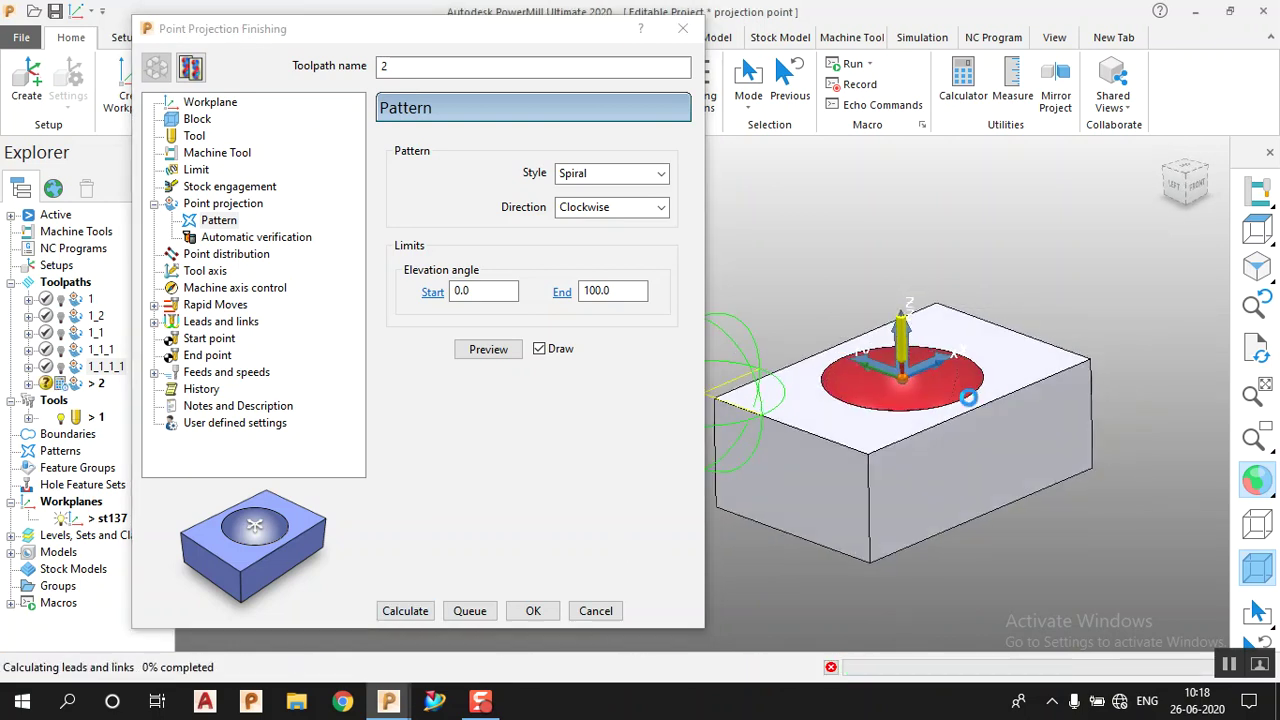
pyautogui.scroll(5, 910, 405)
pyautogui.moveTo(916, 444); pyautogui.dragTo(868, 319, button='middle')
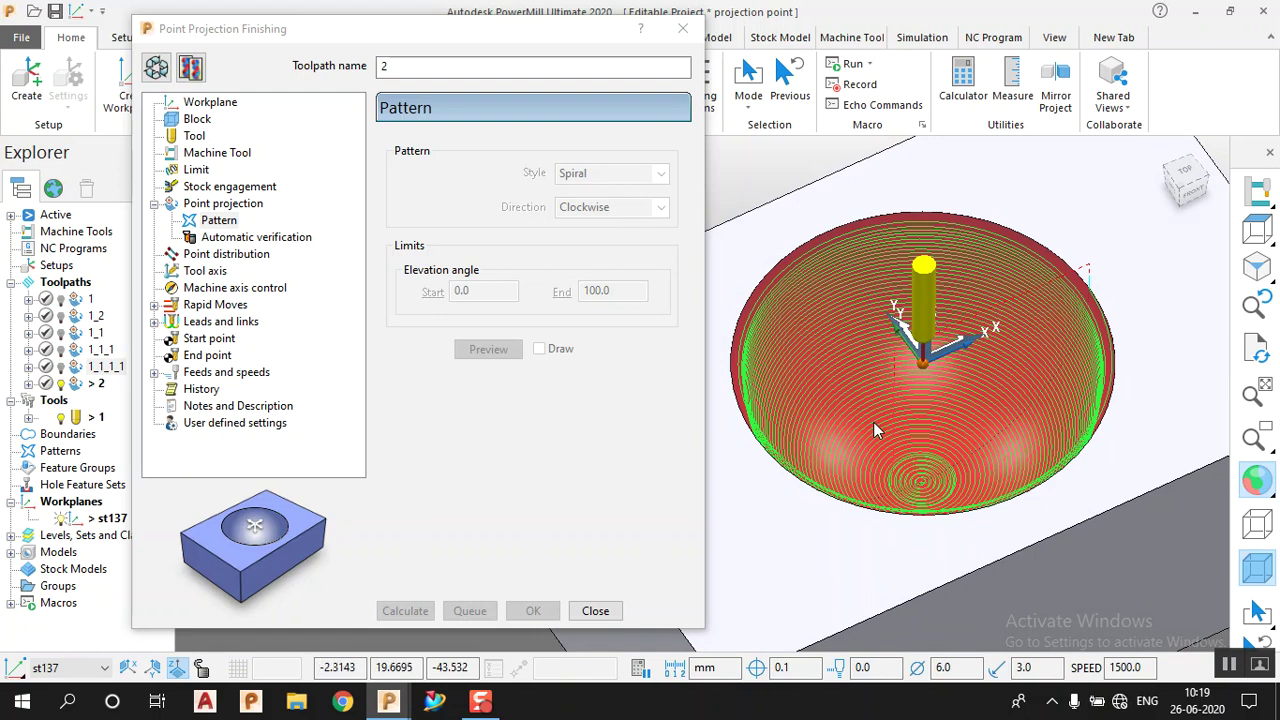
pyautogui.moveTo(875, 428); pyautogui.dragTo(913, 365, button='middle')
# Step: Set the elevation end angle of toolpath 2 to 90, then recalculate it and inspect the spiral passes
pyautogui.click(156, 66)
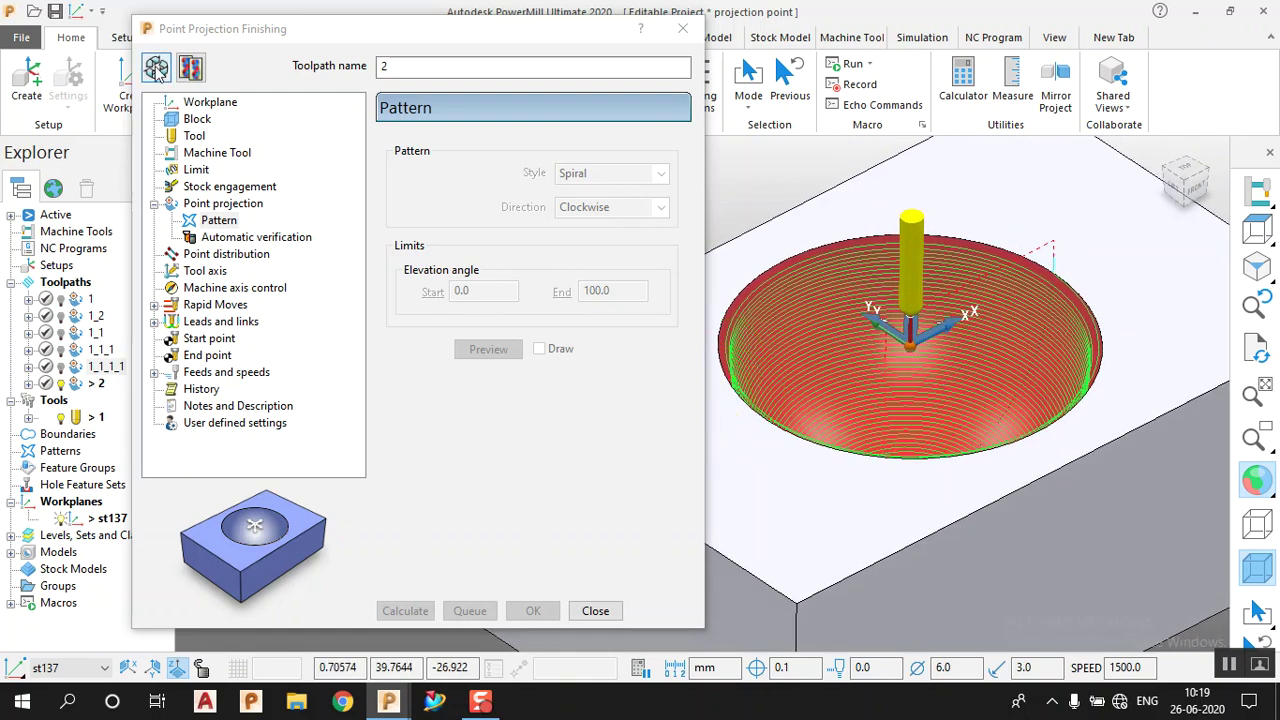
pyautogui.doubleClick(605, 291)
pyautogui.write('9')
pyautogui.click(488, 349)
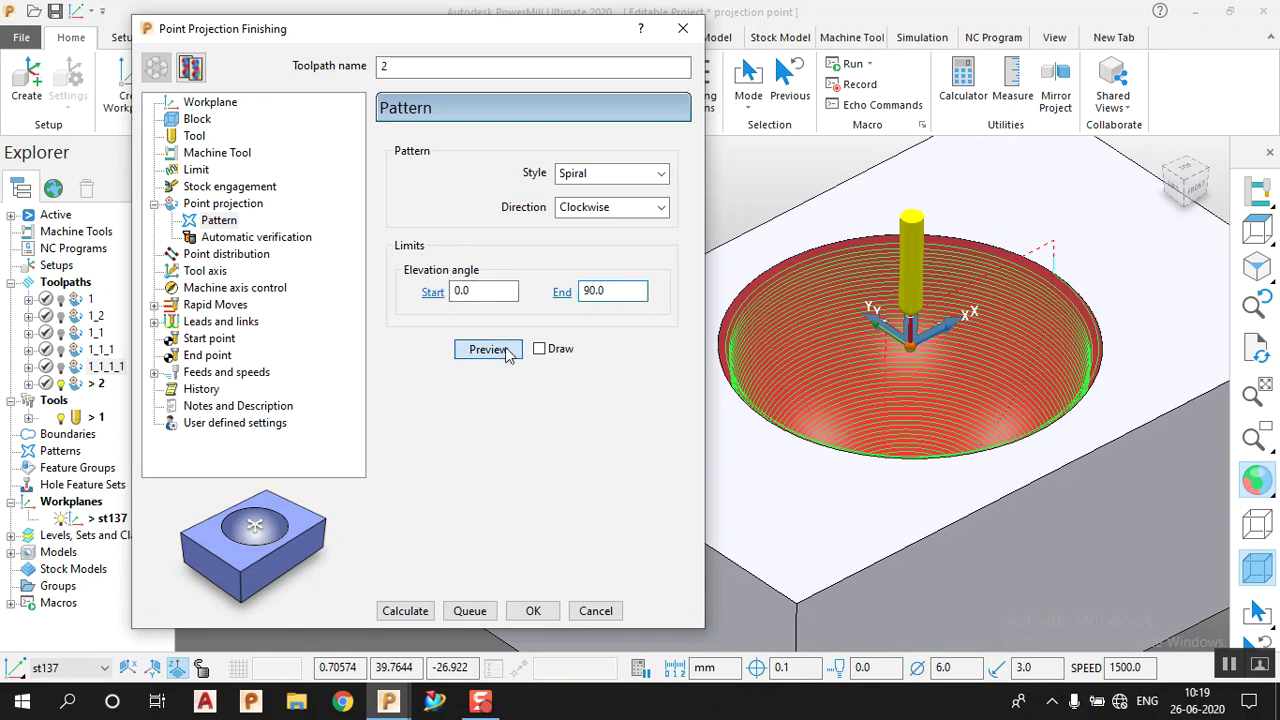
pyautogui.click(539, 349)
pyautogui.click(405, 610)
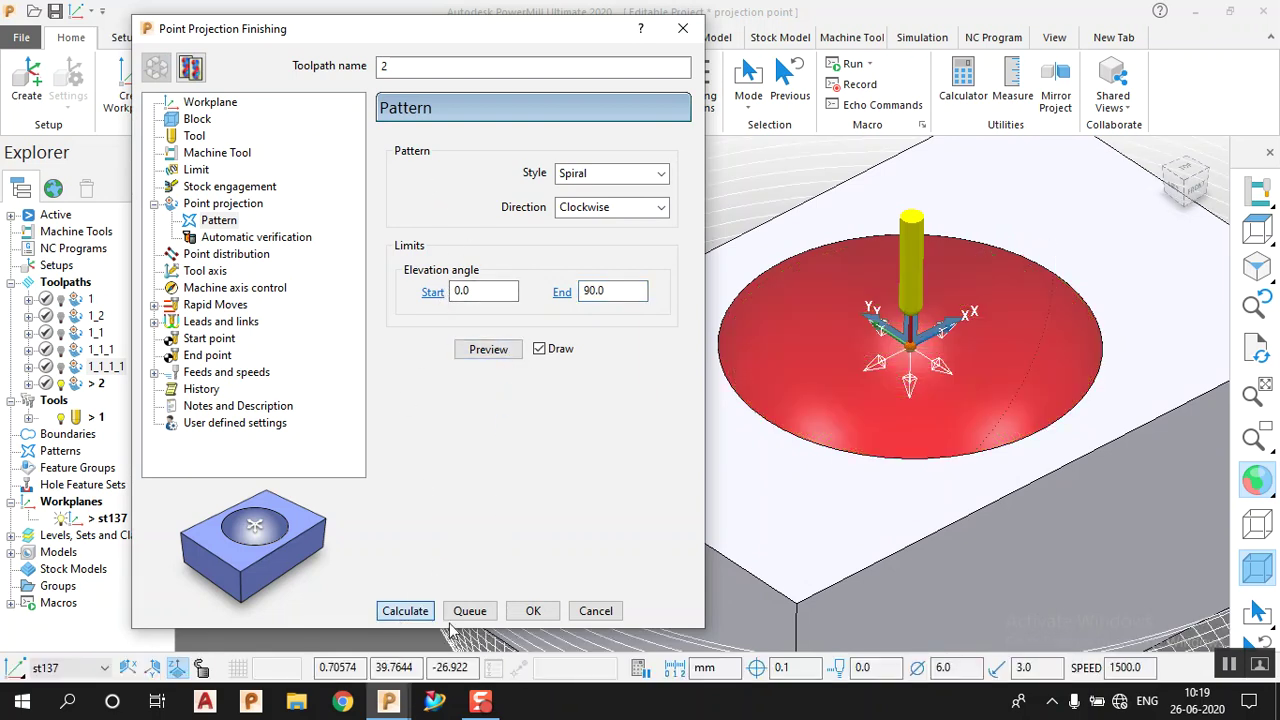
pyautogui.moveTo(930, 312); pyautogui.dragTo(875, 436, button='middle')
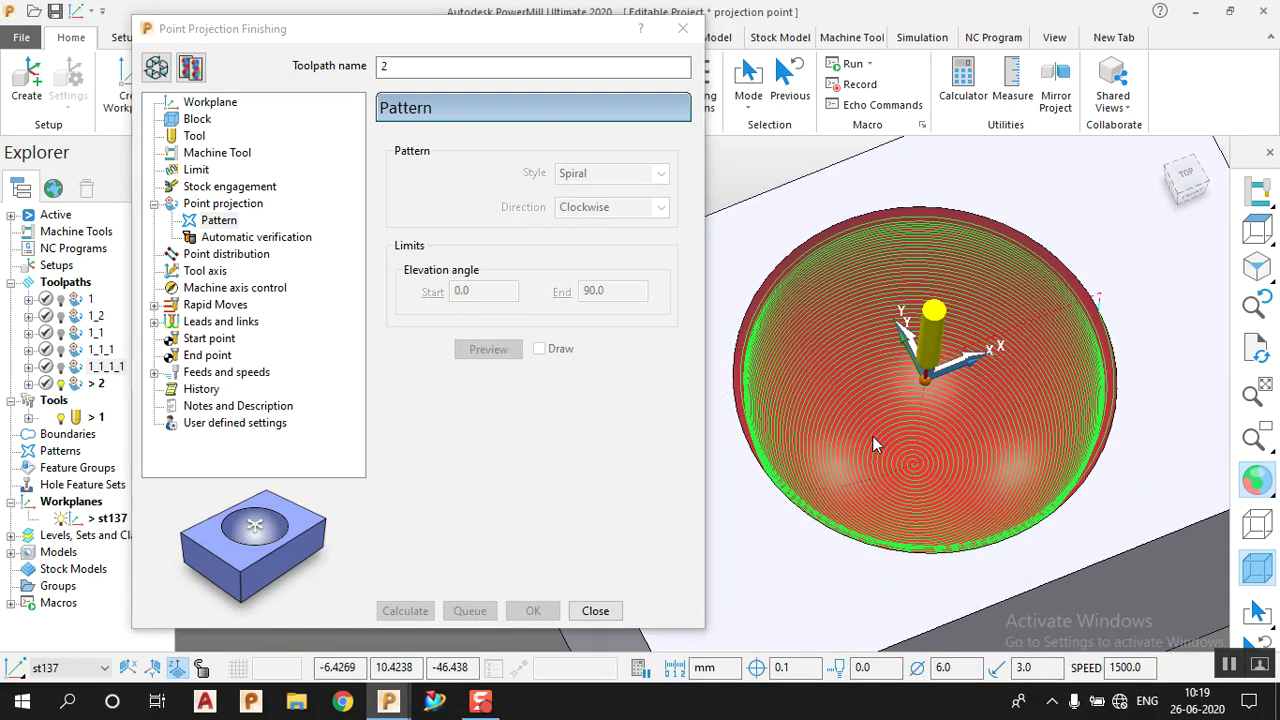
pyautogui.moveTo(880, 383); pyautogui.dragTo(902, 264, button='middle')
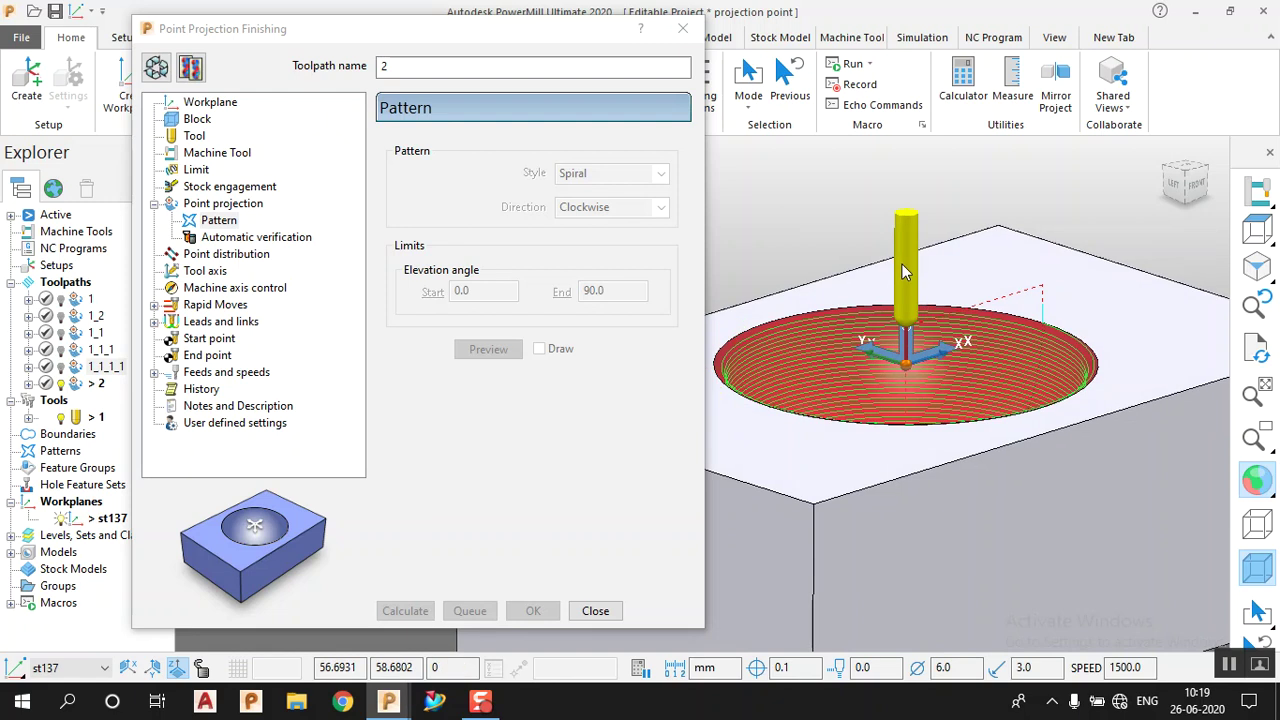
pyautogui.scroll(-4, 902, 264)
# Step: Make toolpath 2 editable again, change its pattern style to Circular and preview the projection pattern
pyautogui.click(157, 70)
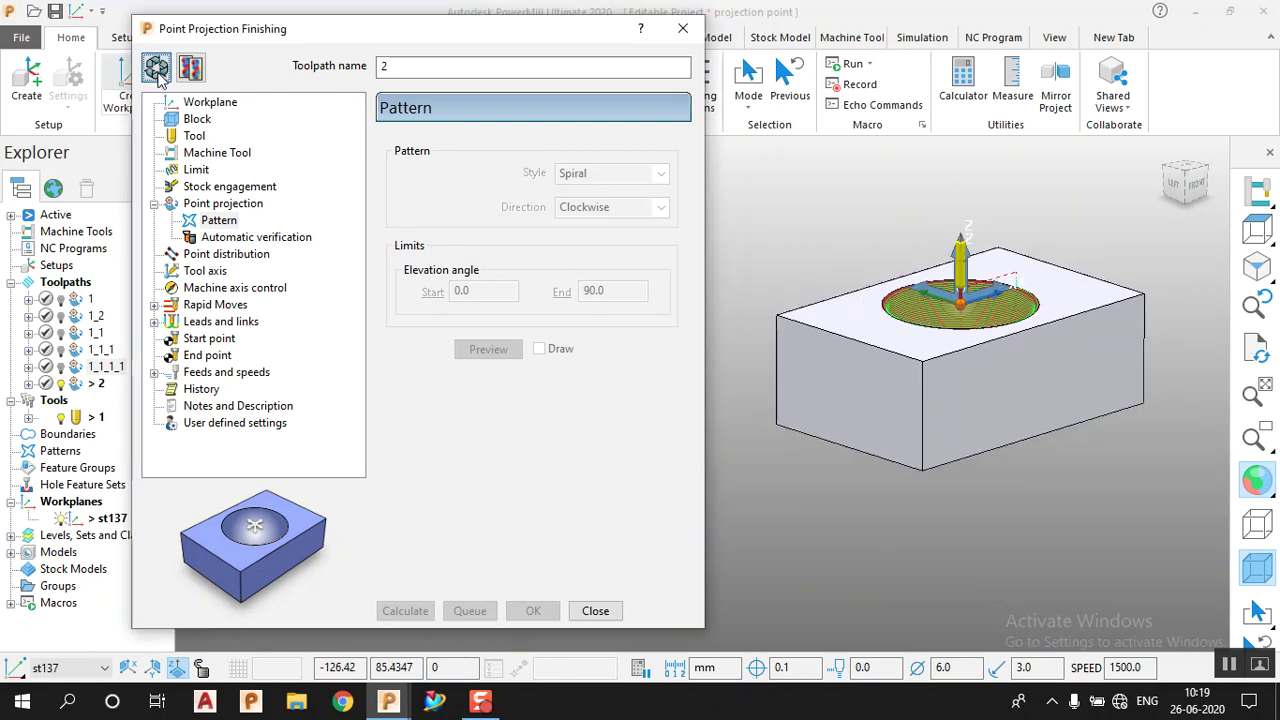
pyautogui.click(157, 70)
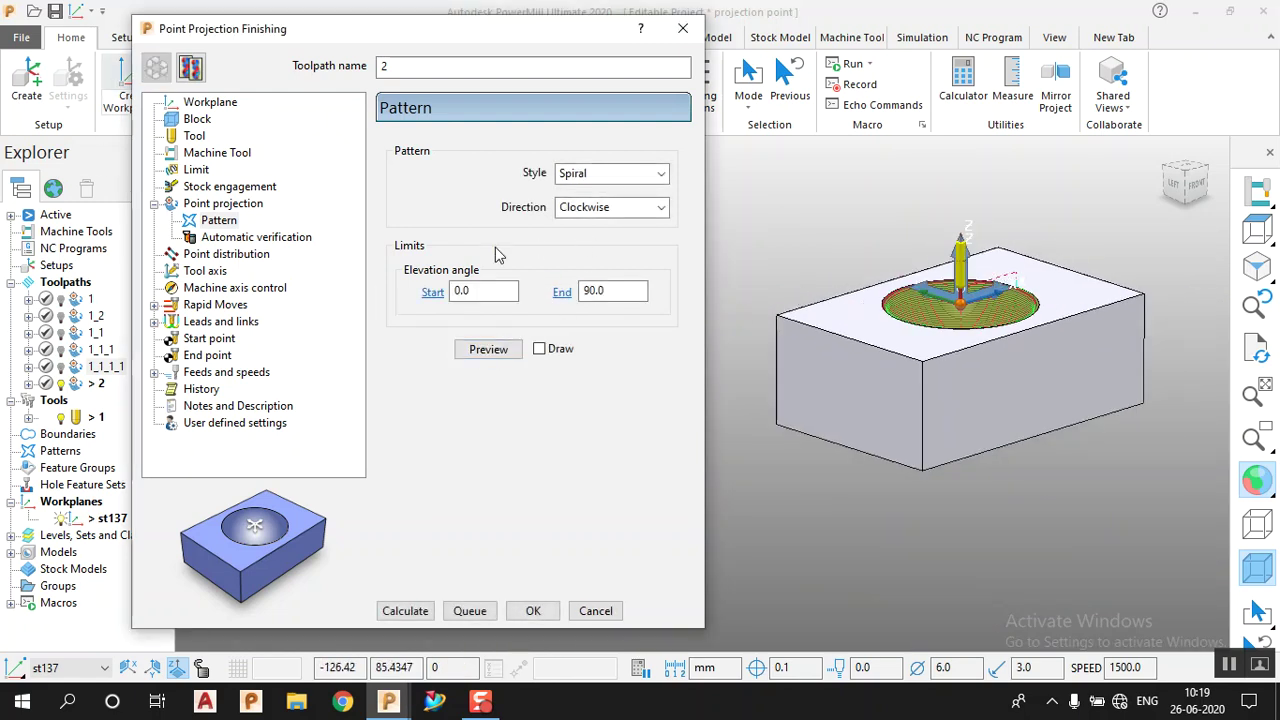
pyautogui.click(588, 176)
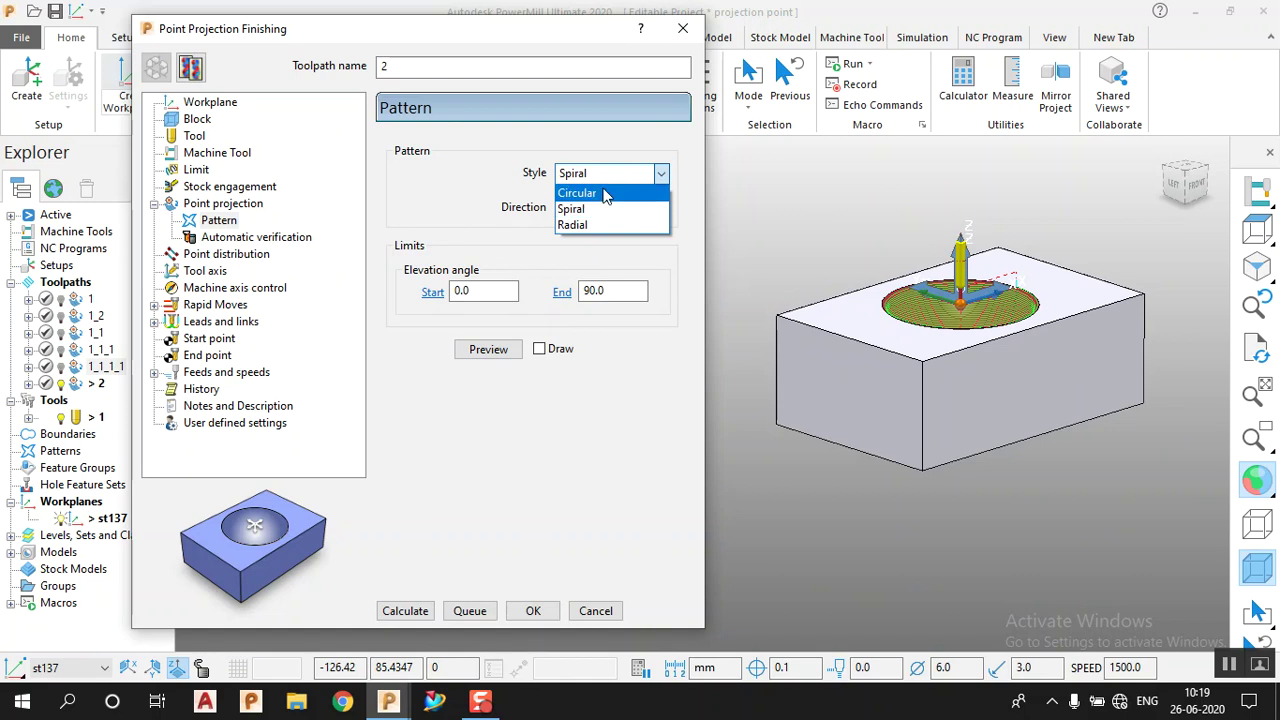
pyautogui.click(603, 193)
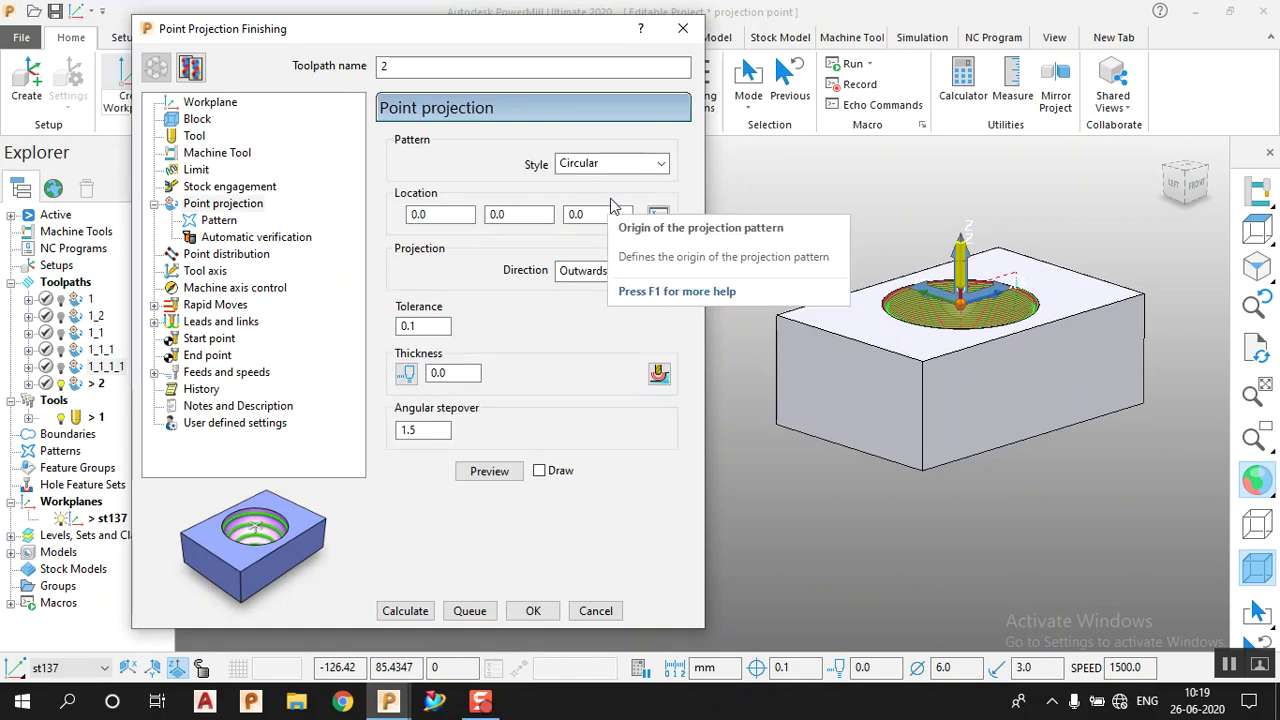
pyautogui.click(218, 220)
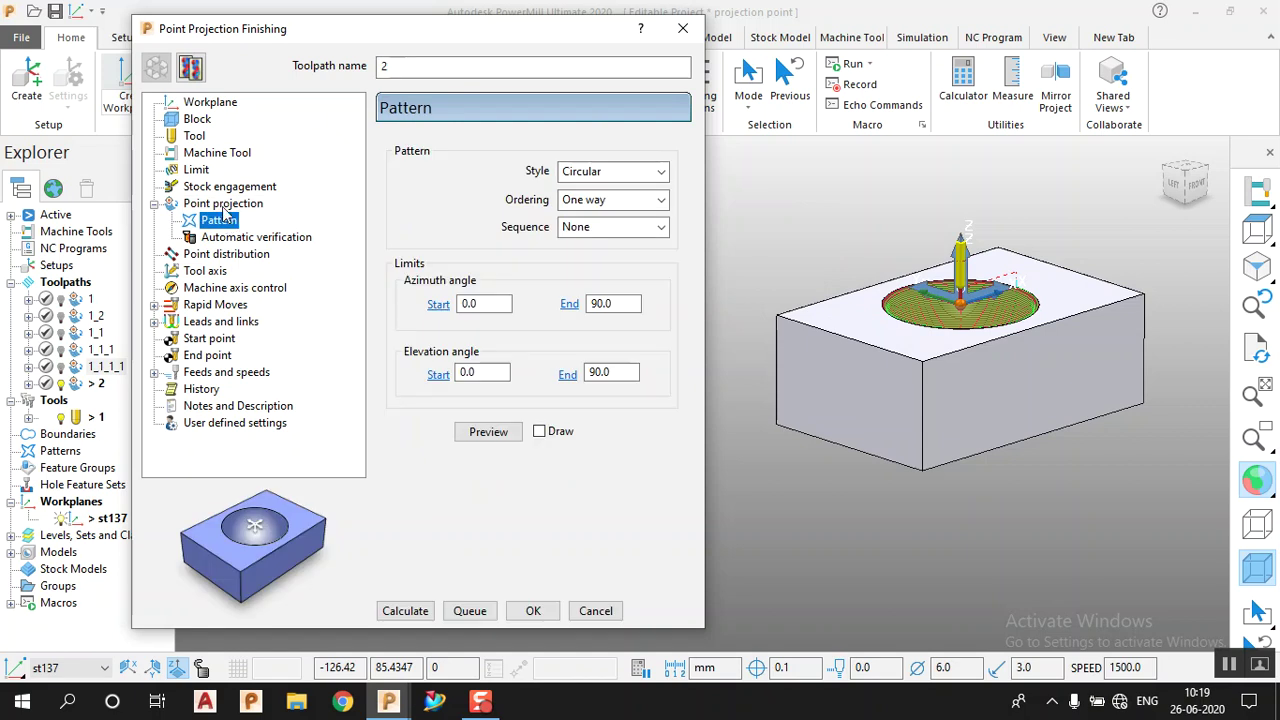
pyautogui.click(223, 204)
pyautogui.click(219, 221)
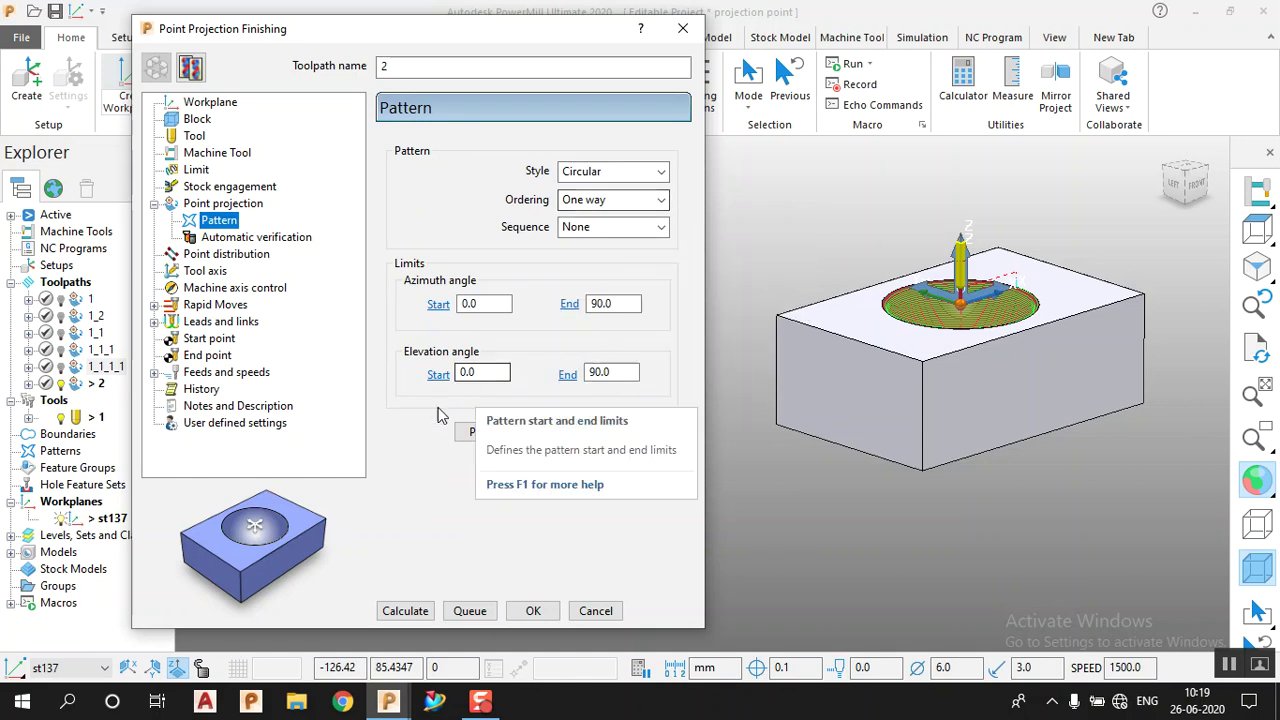
pyautogui.click(495, 432)
pyautogui.moveTo(1091, 313); pyautogui.dragTo(895, 287, button='middle')
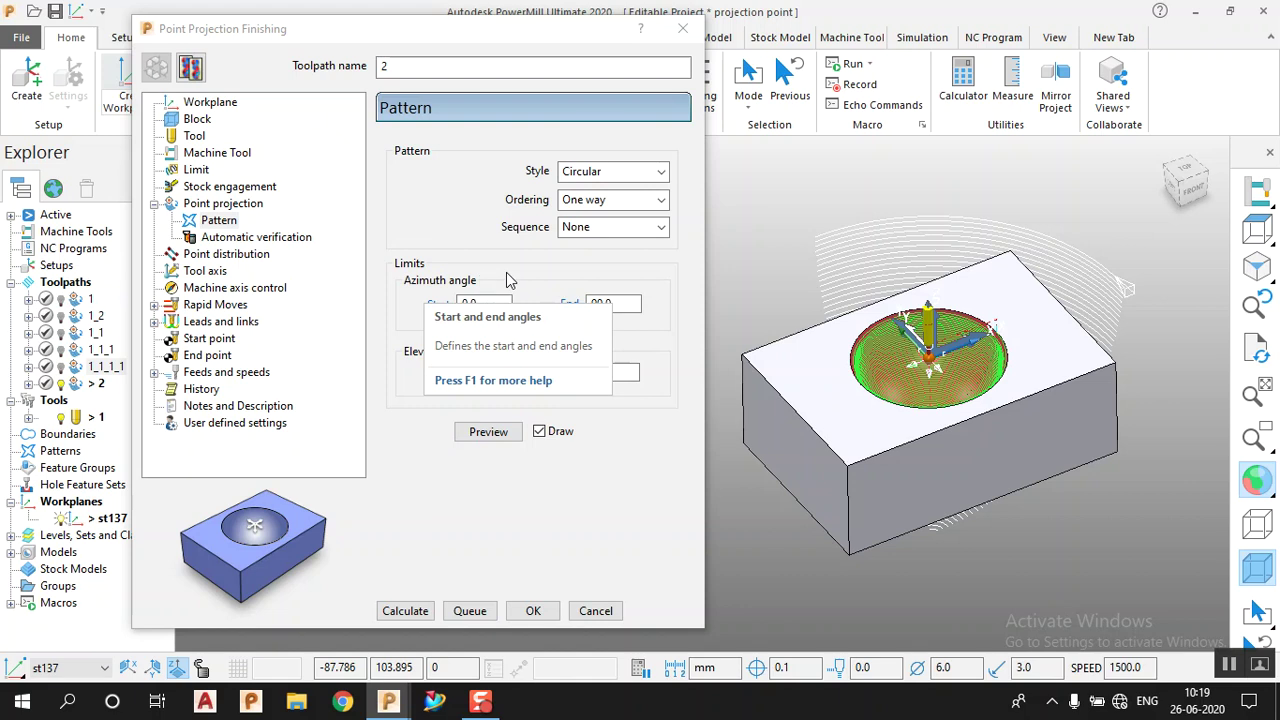
# Step: Set the circular pattern's azimuth end angle to 180 and preview the projection pattern
pyautogui.click(483, 304)
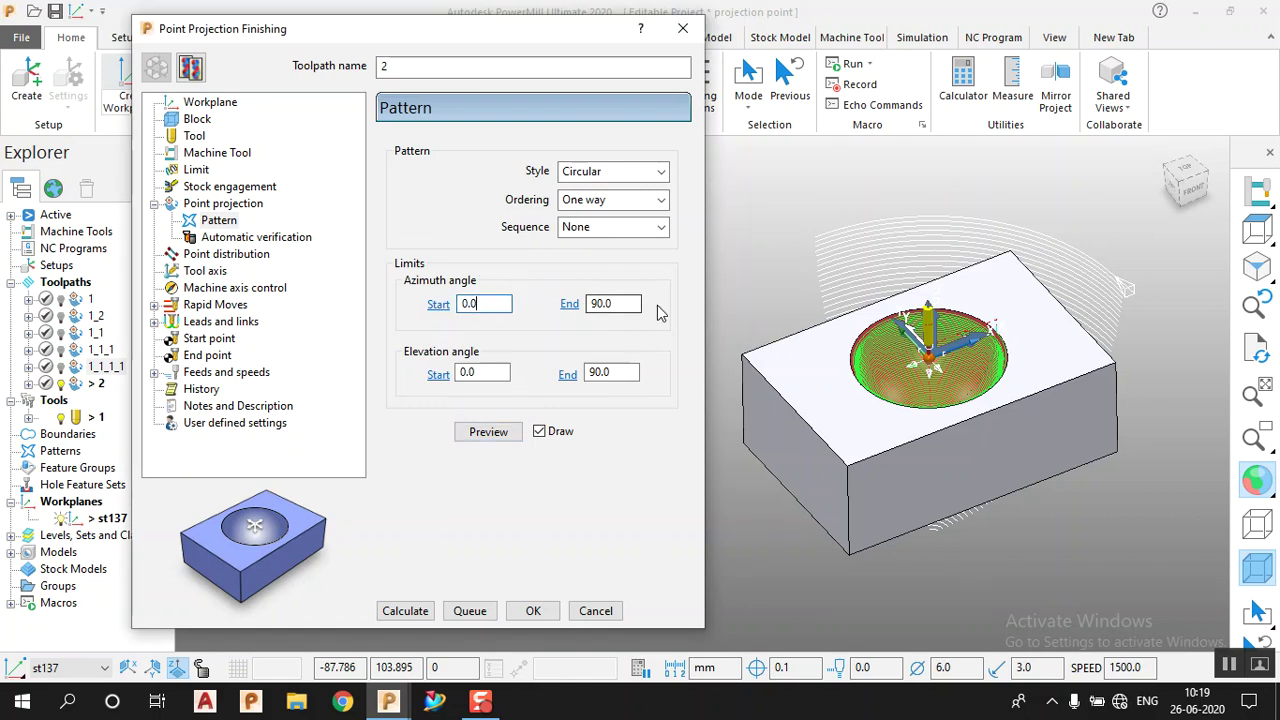
pyautogui.doubleClick(612, 304)
pyautogui.write('180')
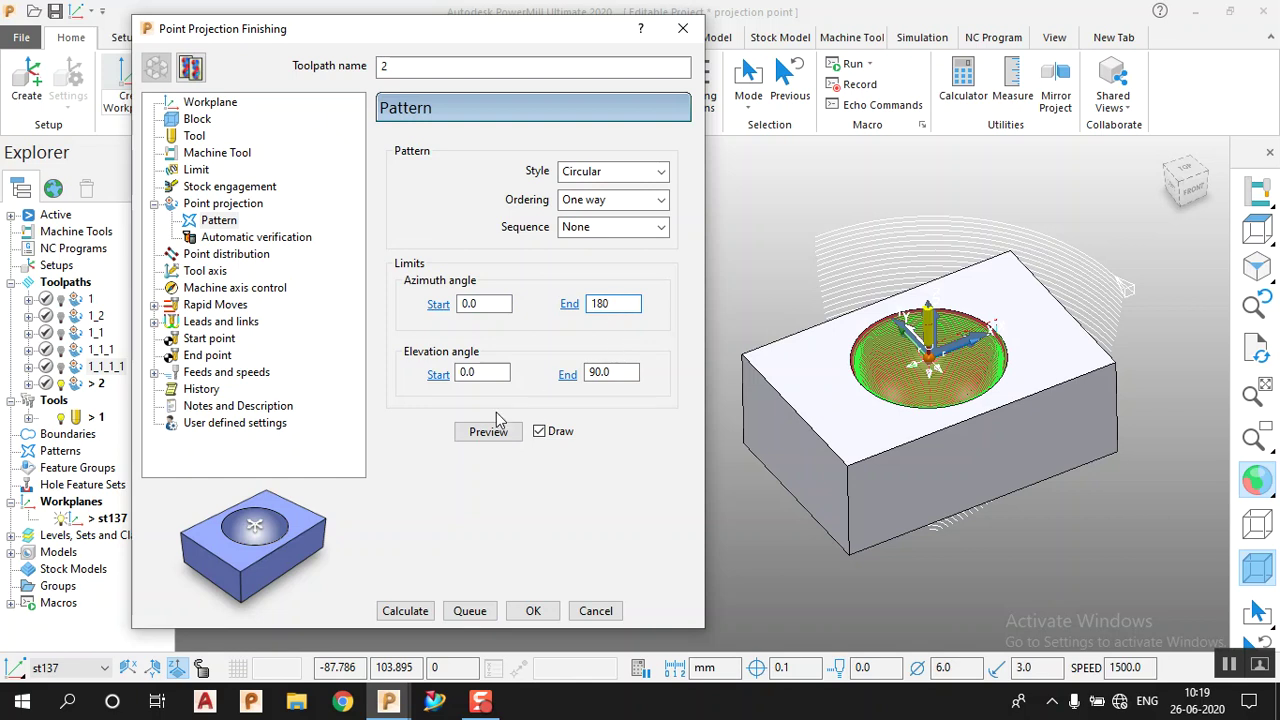
pyautogui.click(498, 431)
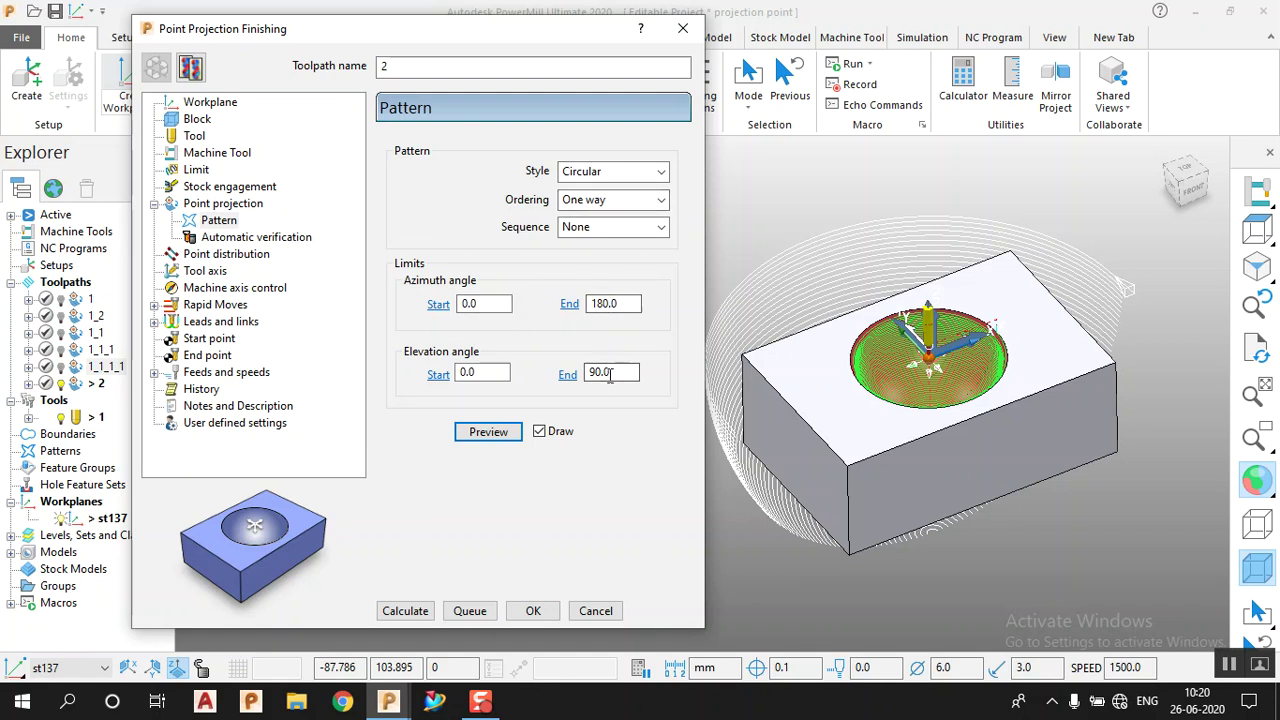
# Step: Set the elevation end angle of toolpath 2 to 45 and preview the circular projection pattern around the block
pyautogui.click(612, 372)
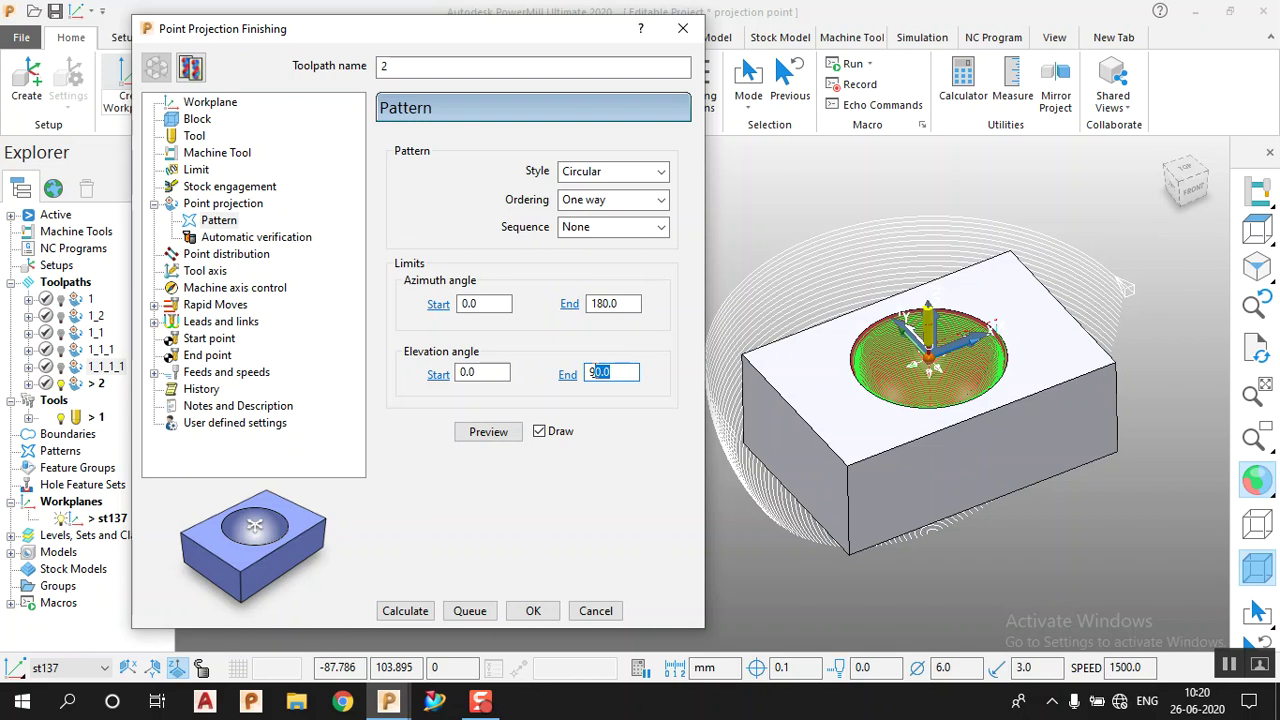
pyautogui.moveTo(623, 372); pyautogui.dragTo(577, 368)
pyautogui.write('45')
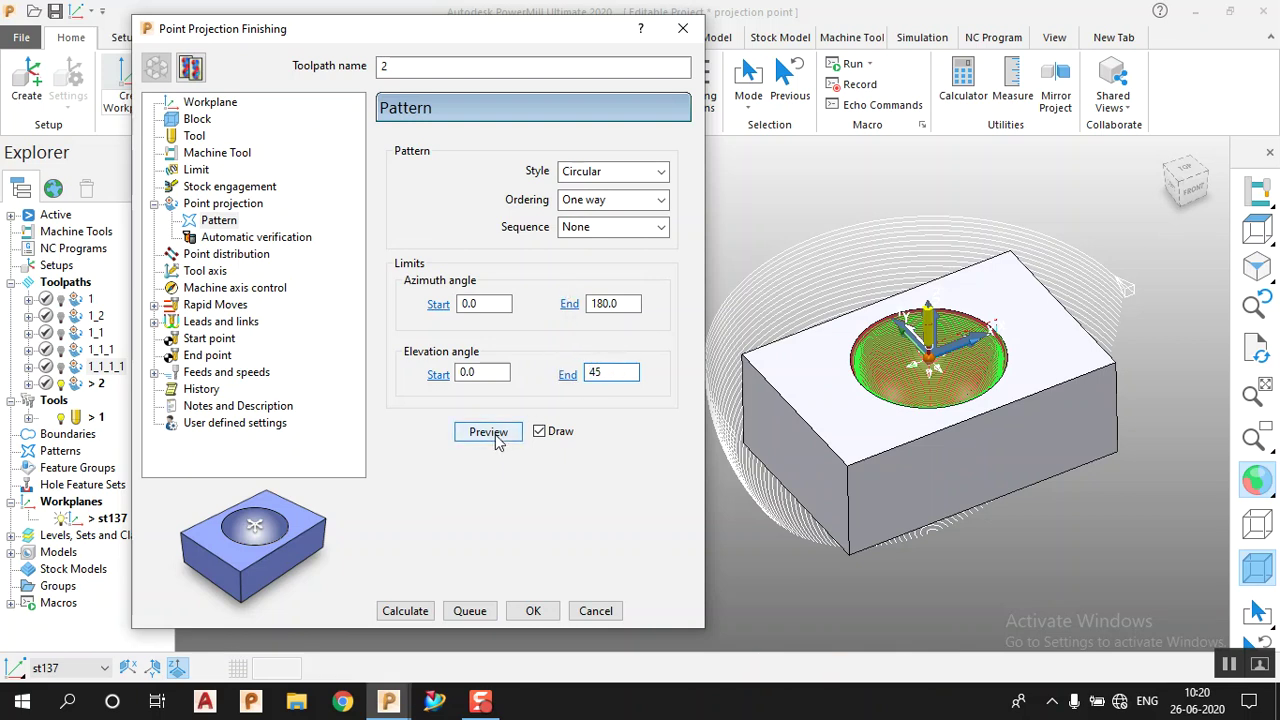
pyautogui.click(488, 432)
pyautogui.moveTo(989, 531); pyautogui.dragTo(1095, 320, button='middle')
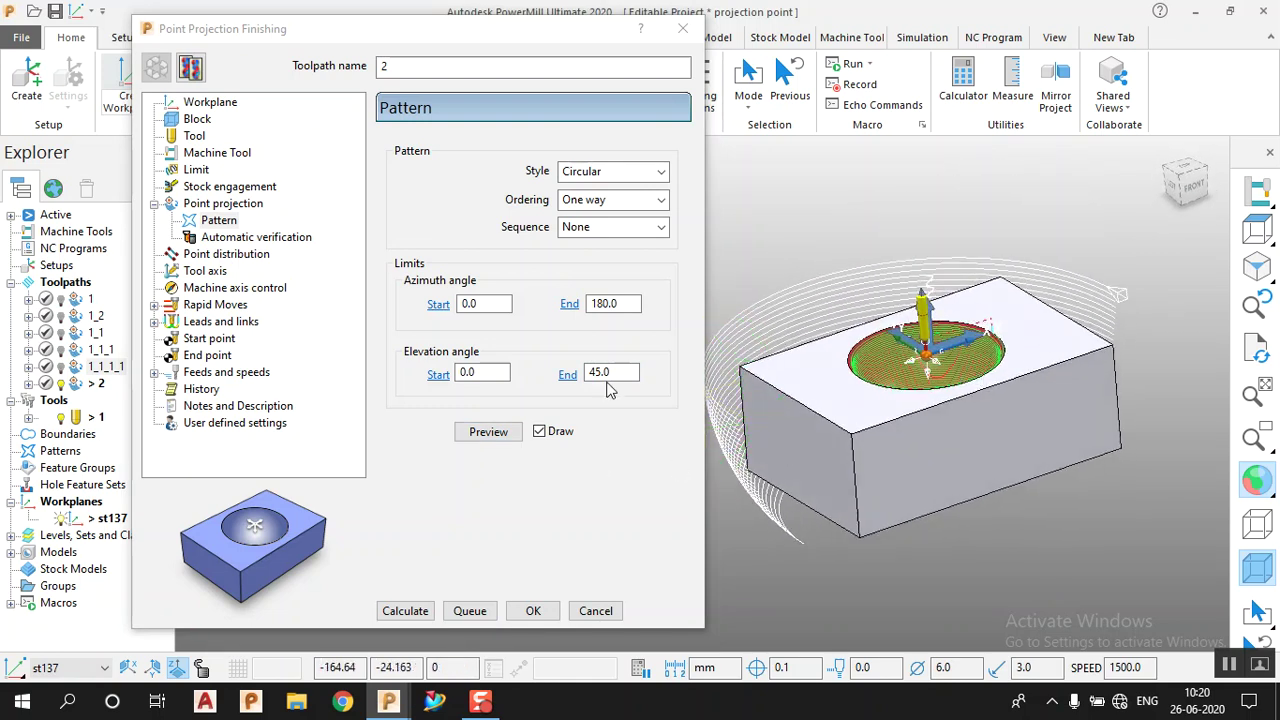
# Step: Set the elevation end angle of toolpath 2 back to 90 and preview the circular projection pattern again
pyautogui.click(606, 380)
pyautogui.write('90')
pyautogui.press('Return')
pyautogui.click(510, 440)
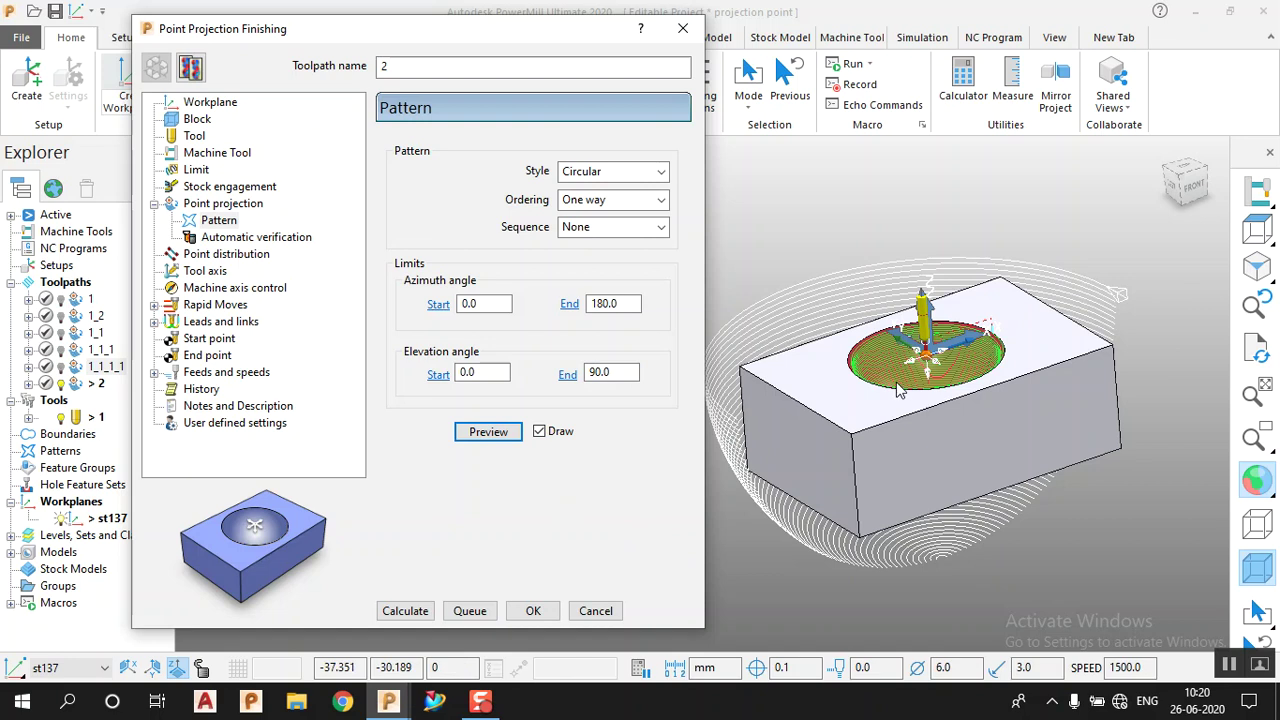
pyautogui.moveTo(937, 416); pyautogui.dragTo(860, 440, button='middle')
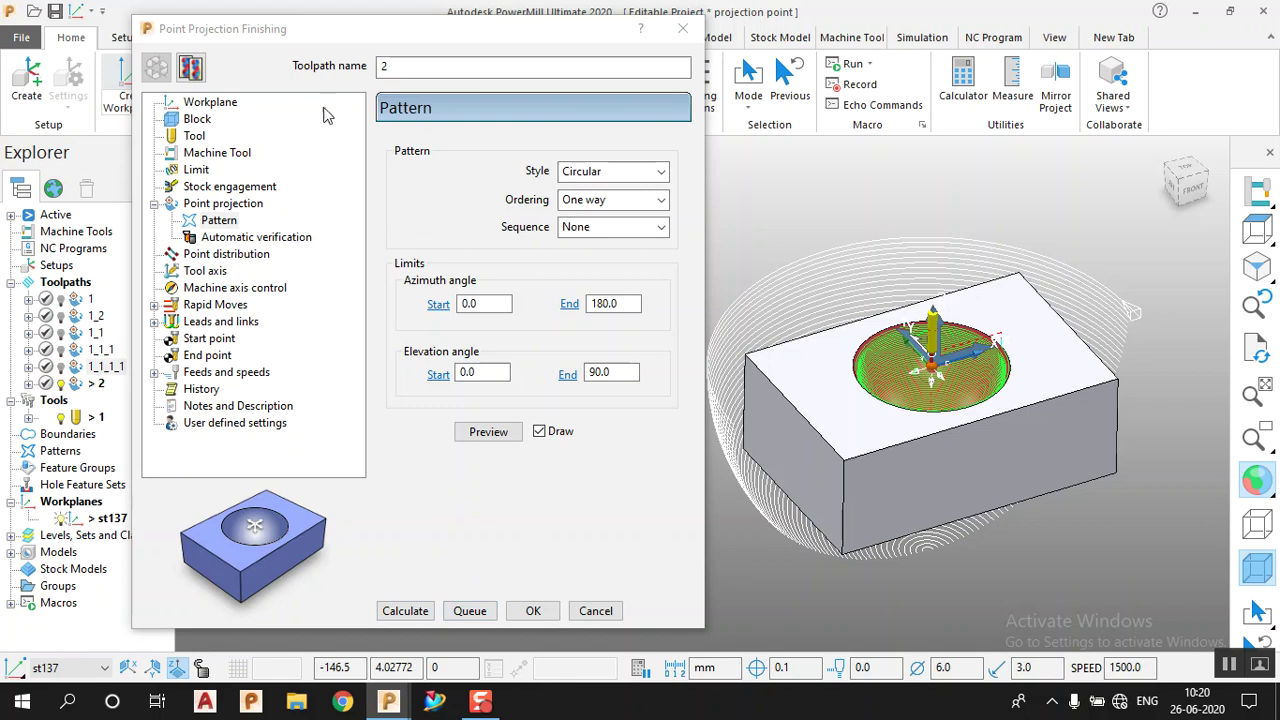
# Step: Rename toolpath 2 to cir_one and create a copy of it as a new editable toolpath
pyautogui.click(472, 67)
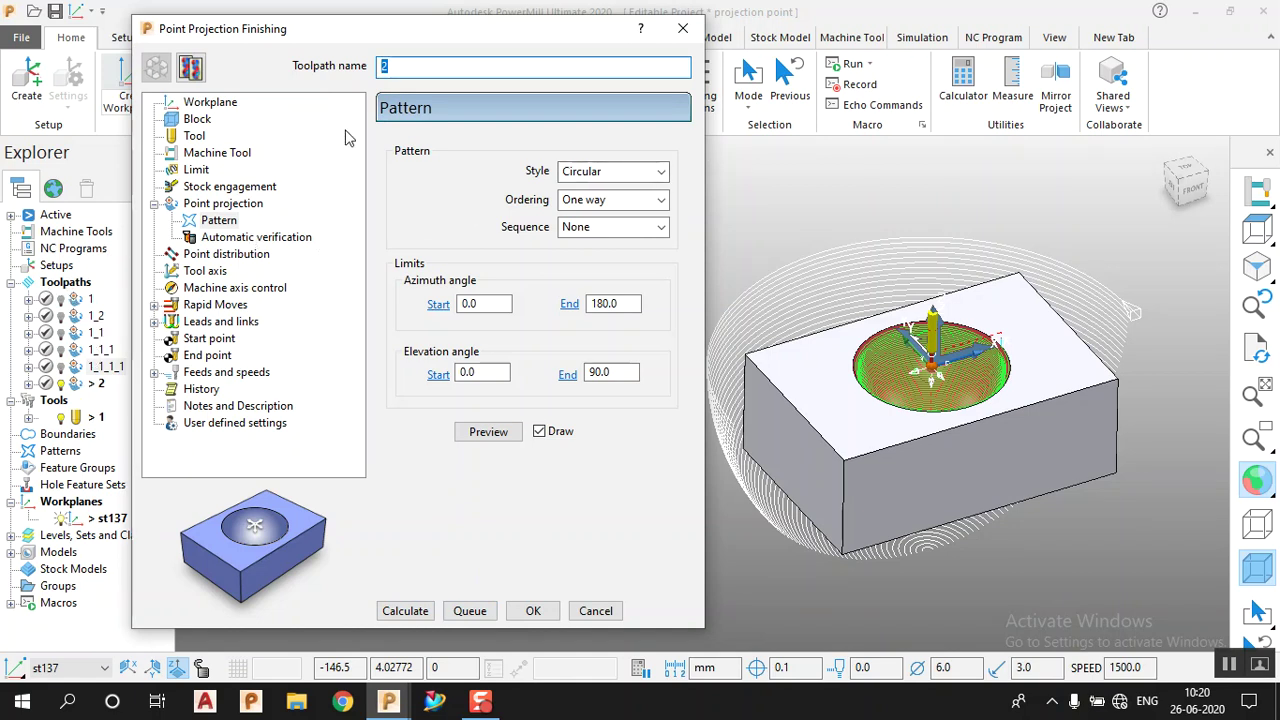
pyautogui.write('cir')
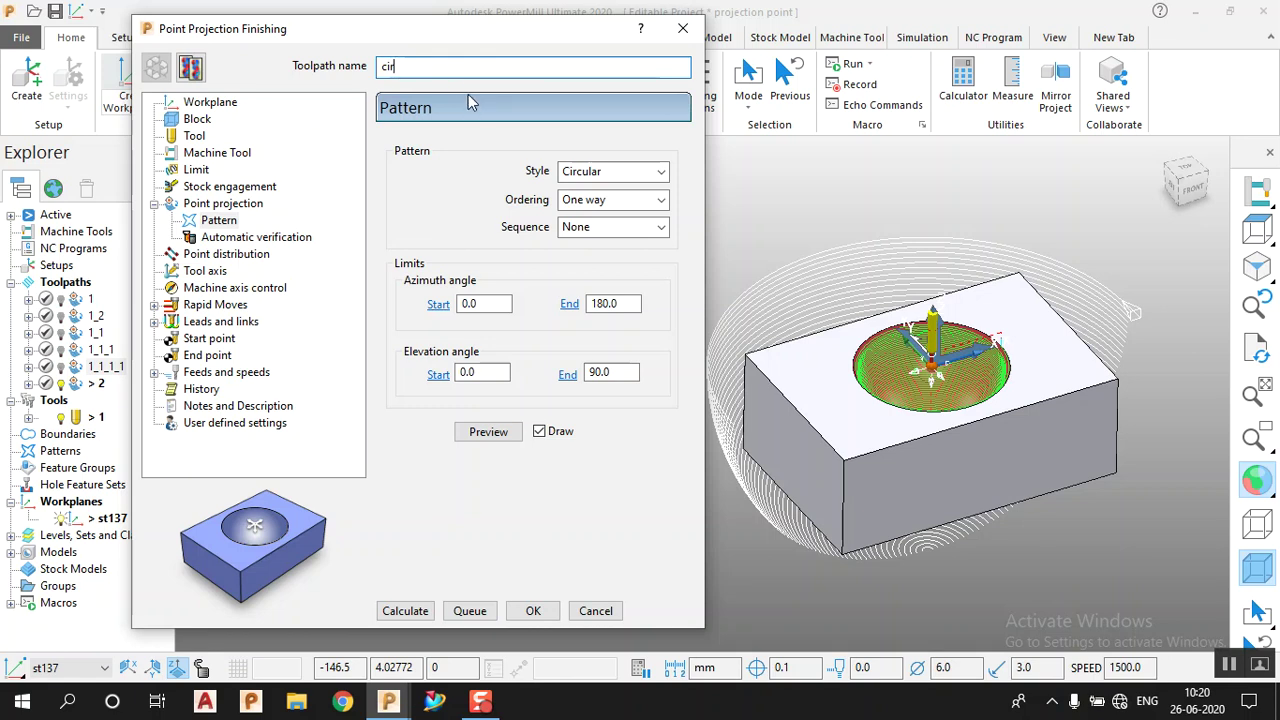
pyautogui.write('_one')
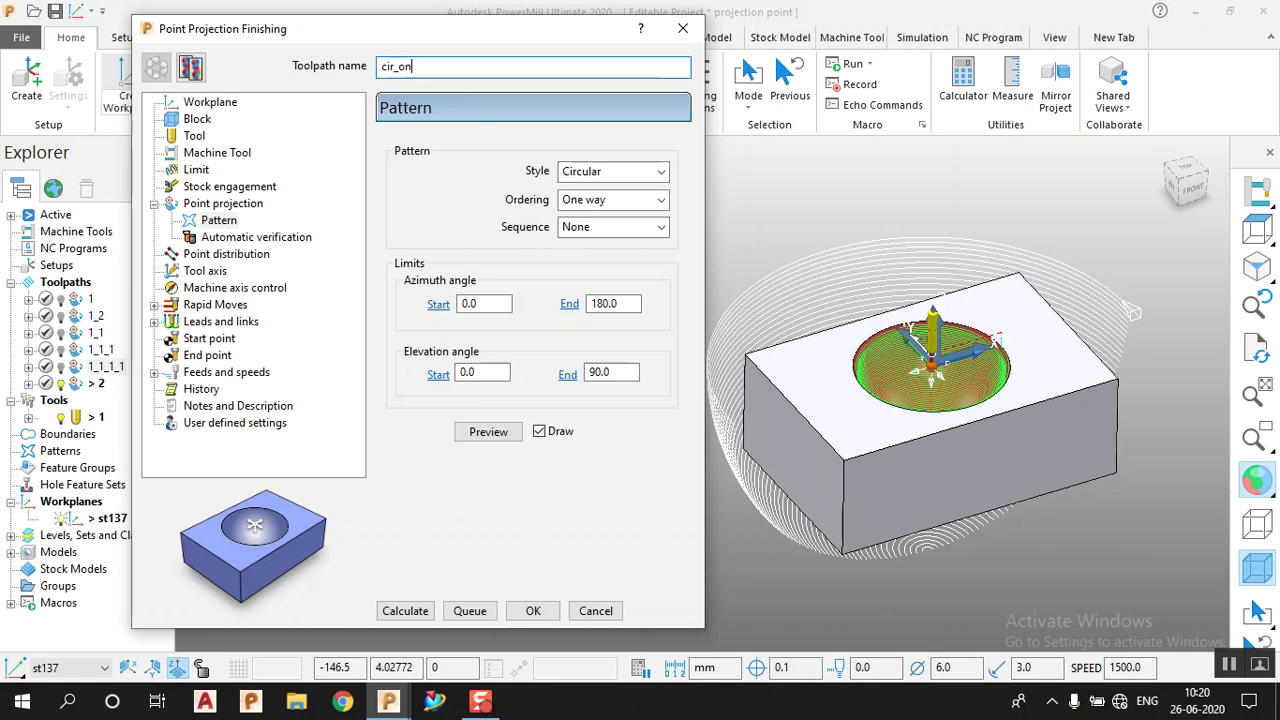
pyautogui.click(191, 70)
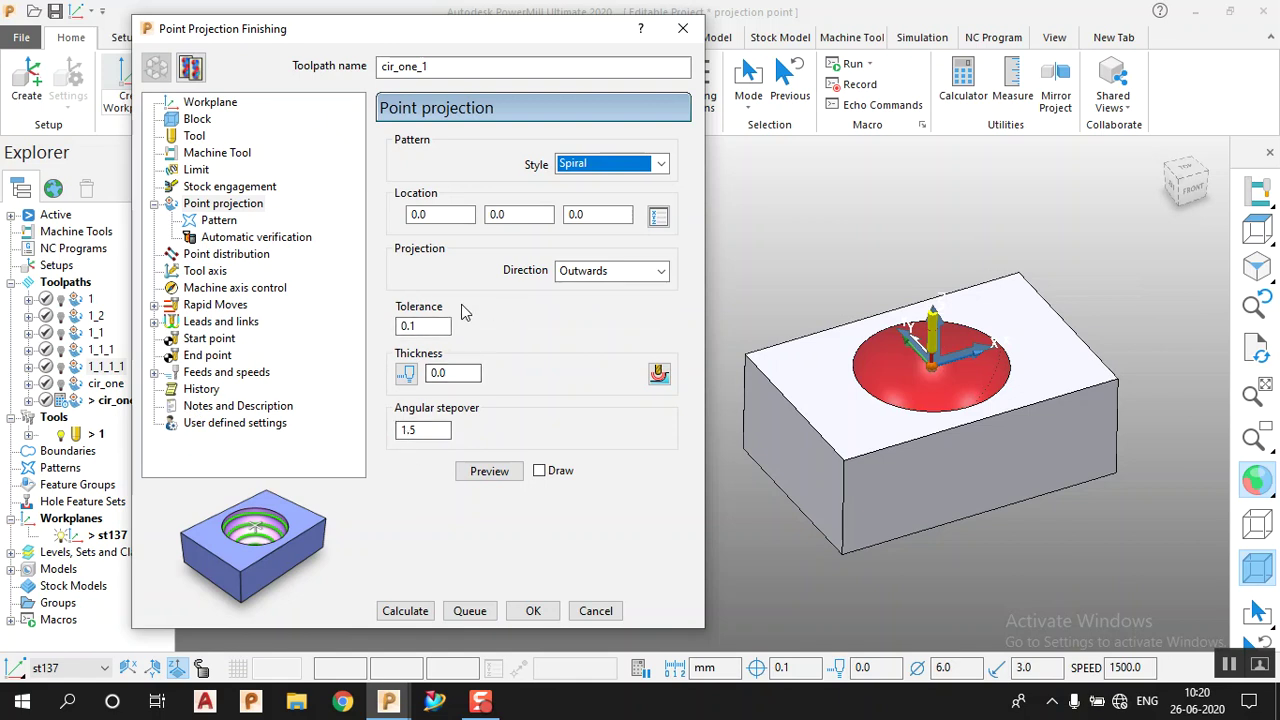
# Step: Change the pattern style of toolpath cir_one_1 to Circular and preview the projection pattern
pyautogui.click(219, 220)
pyautogui.click(600, 173)
pyautogui.click(580, 193)
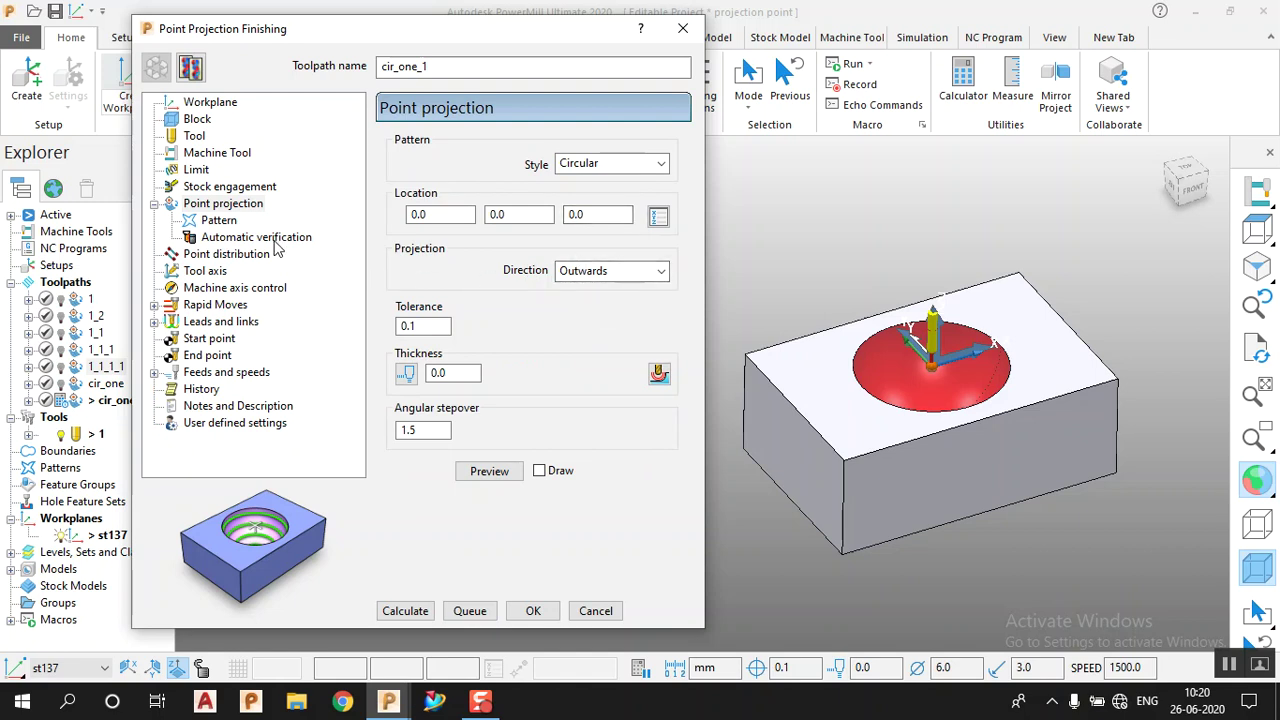
pyautogui.click(222, 236)
pyautogui.click(219, 220)
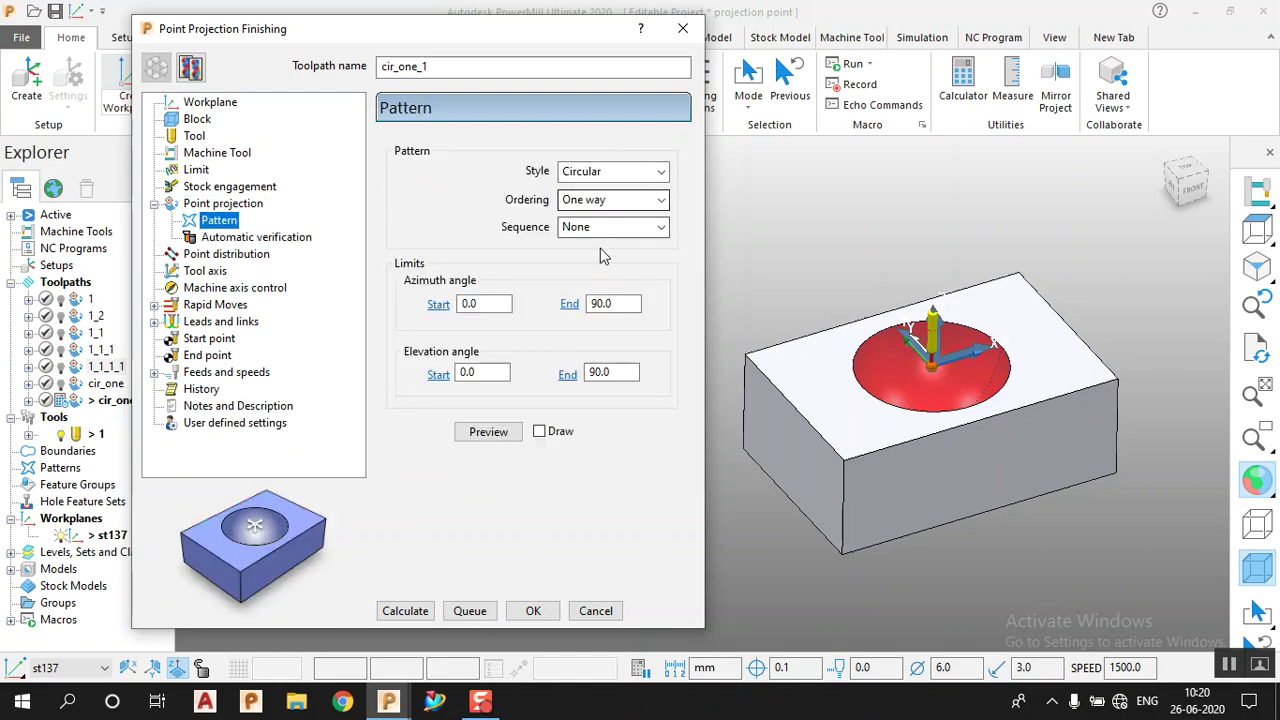
pyautogui.click(492, 436)
# Step: Set the azimuth end angle of cir_one_1 to 180, then calculate the toolpath and inspect its passes in the cavity
pyautogui.doubleClick(612, 304)
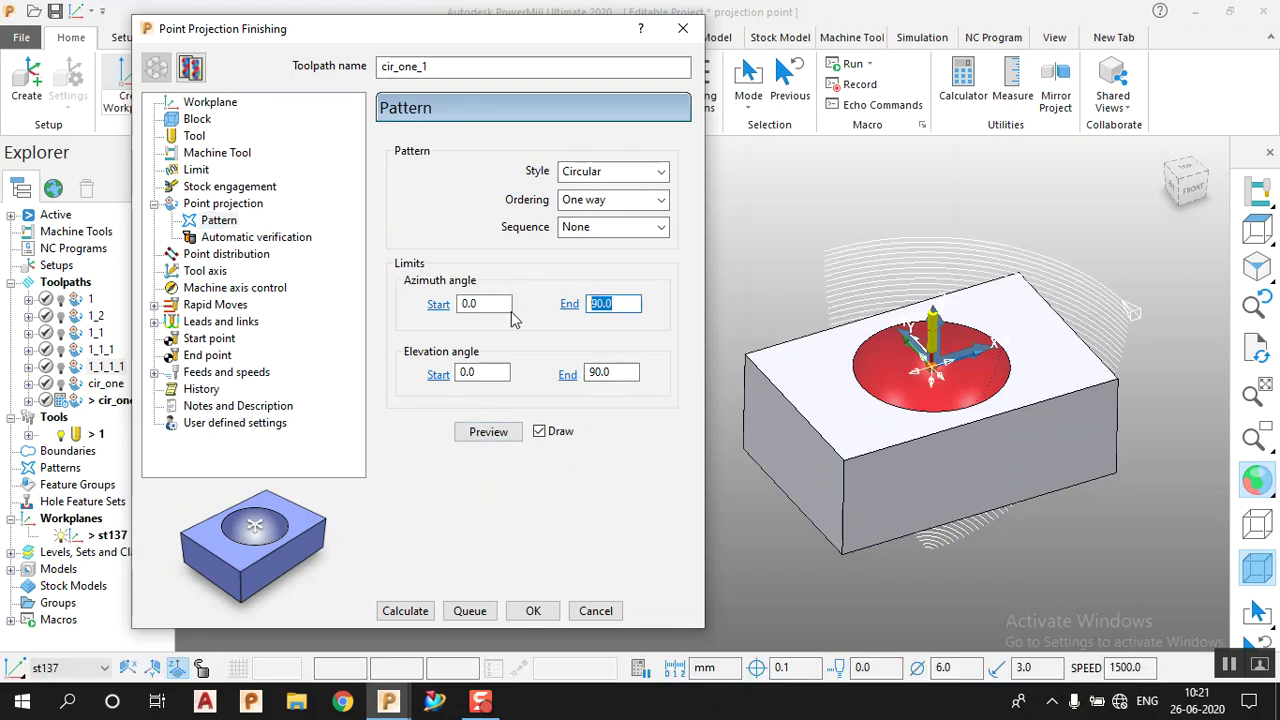
pyautogui.write('180')
pyautogui.press('Tab')
pyautogui.press('Tab')
pyautogui.press('Tab')
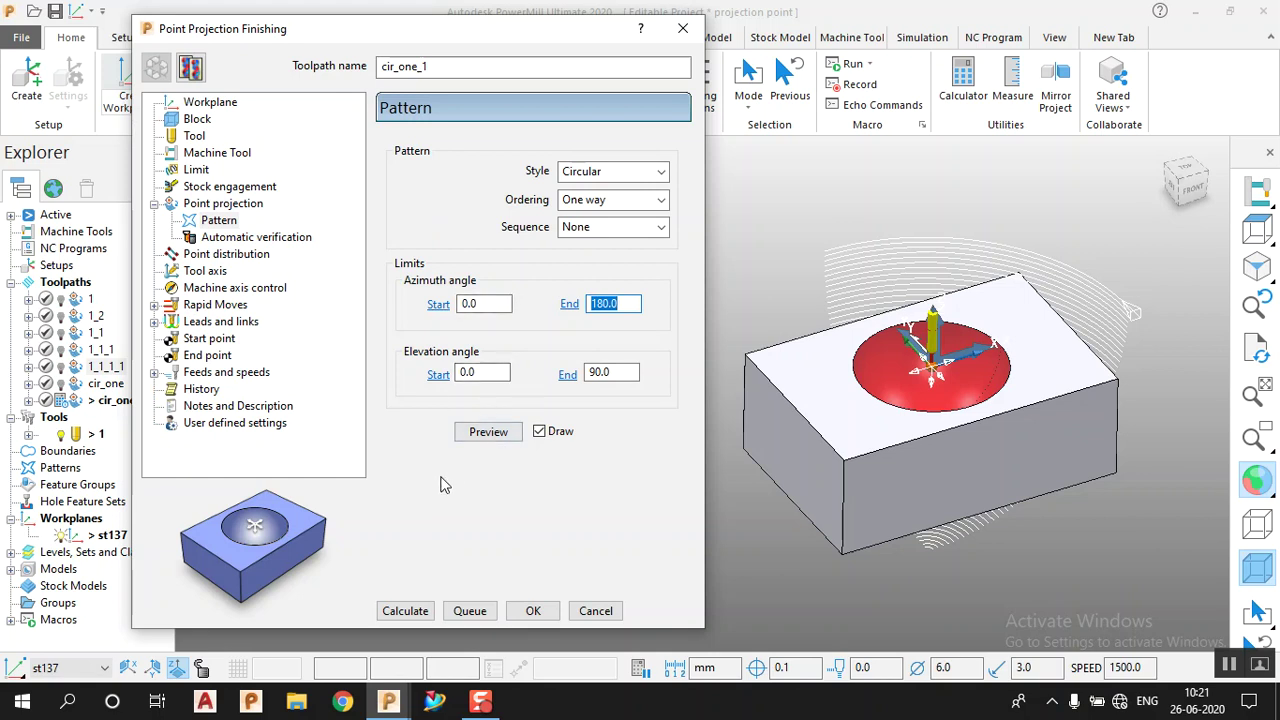
pyautogui.click(410, 611)
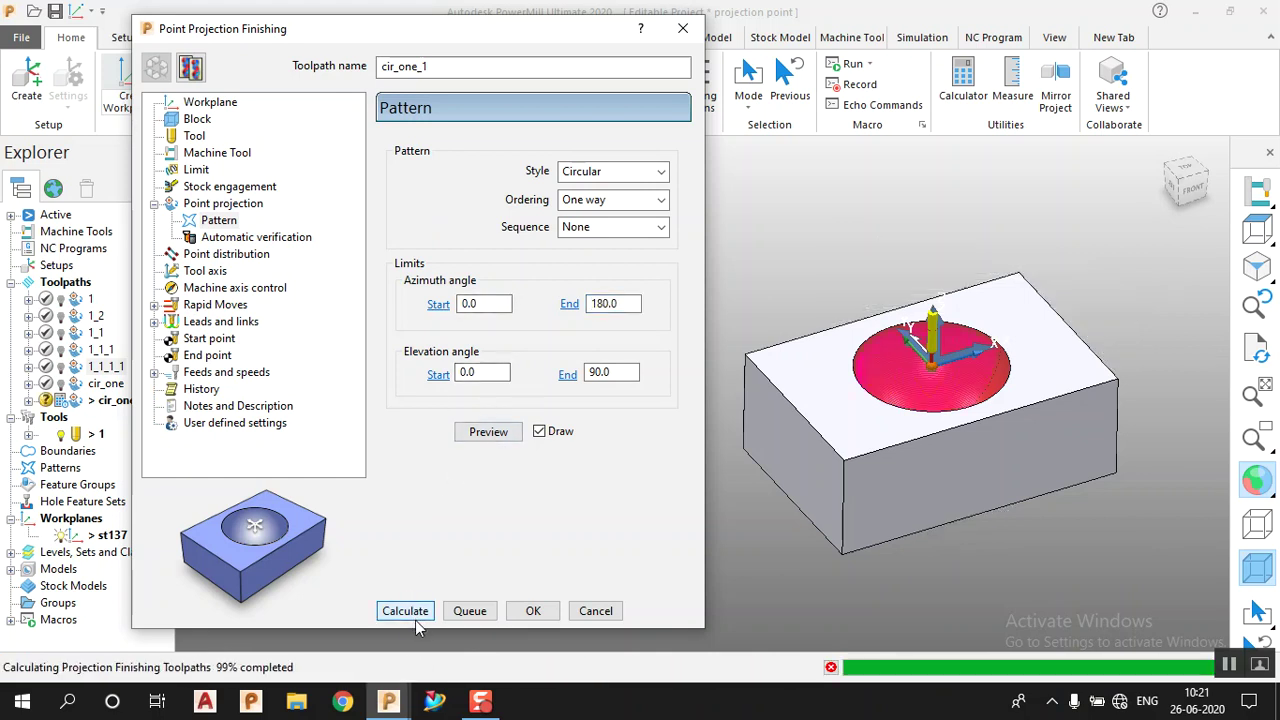
pyautogui.moveTo(978, 397); pyautogui.dragTo(846, 421, button='middle')
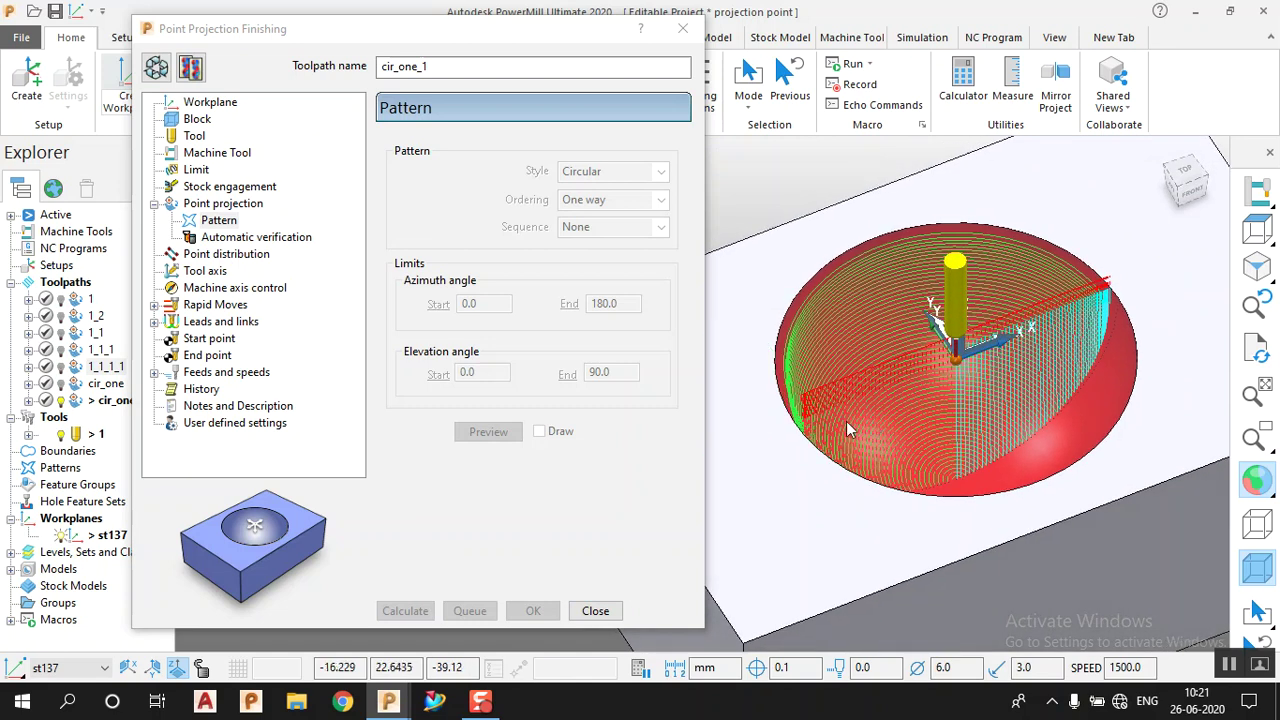
# Step: Make cir_one_1 editable, change its pattern ordering to Two way and recalculate the toolpath
pyautogui.click(156, 67)
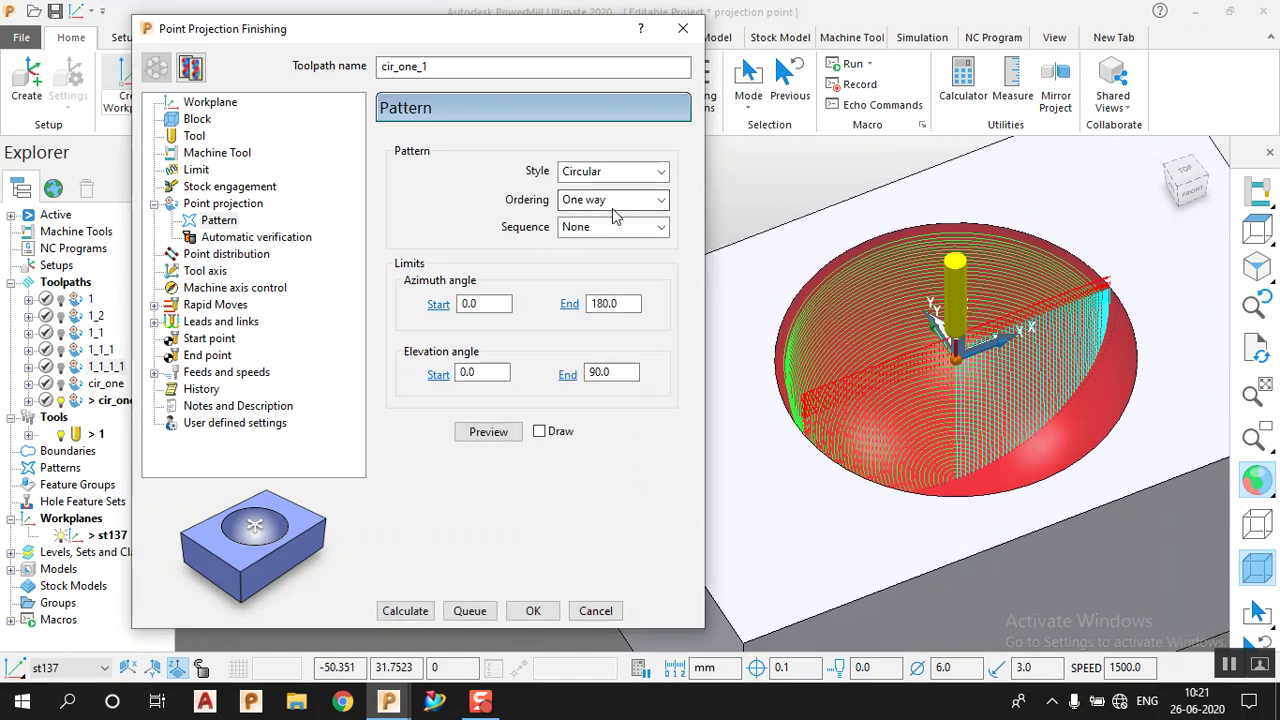
pyautogui.click(615, 200)
pyautogui.click(610, 236)
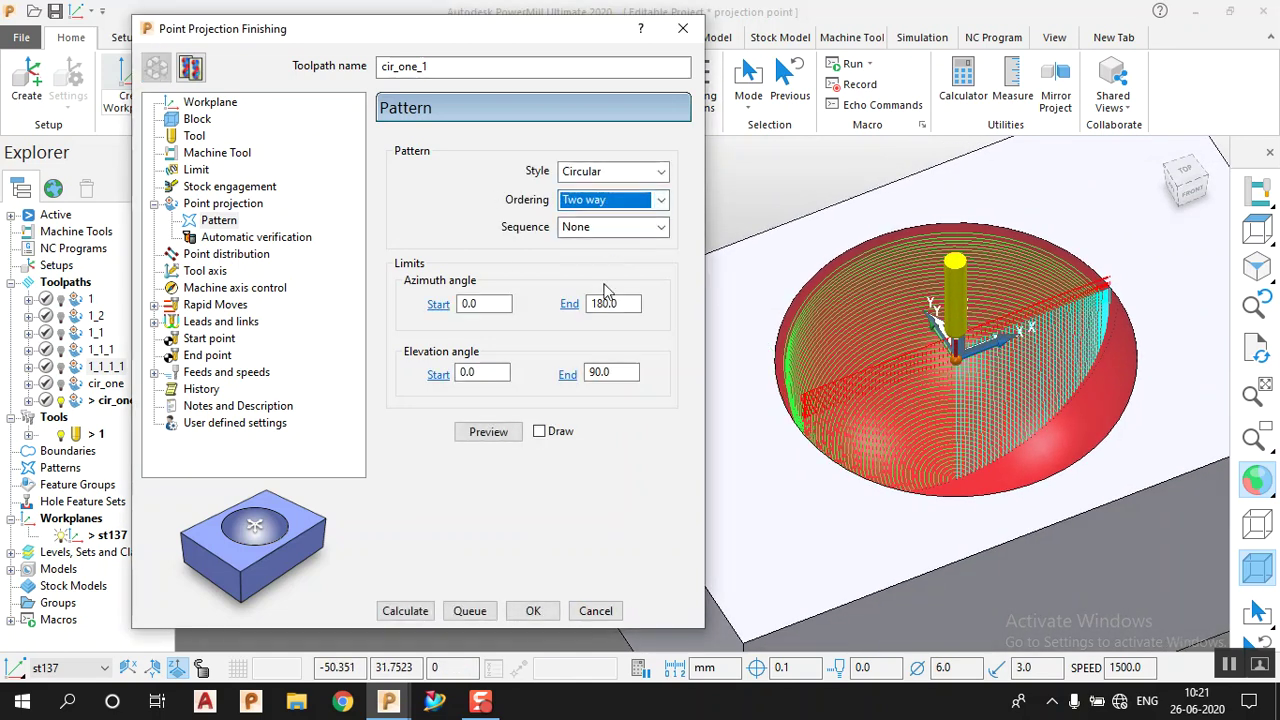
pyautogui.click(487, 432)
pyautogui.click(405, 611)
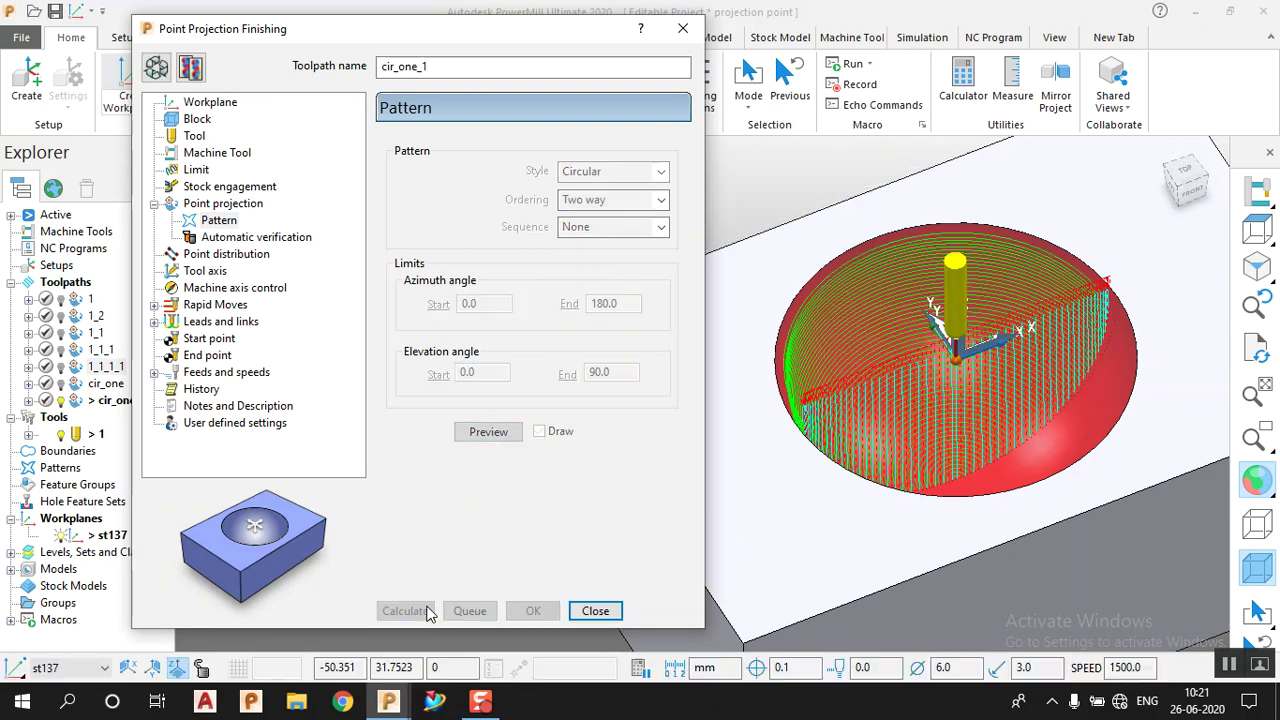
# Step: Change the pattern ordering of cir_one_1 to Two way joined, recalculate it and inspect the links at the pass ends
pyautogui.click(156, 67)
pyautogui.click(622, 200)
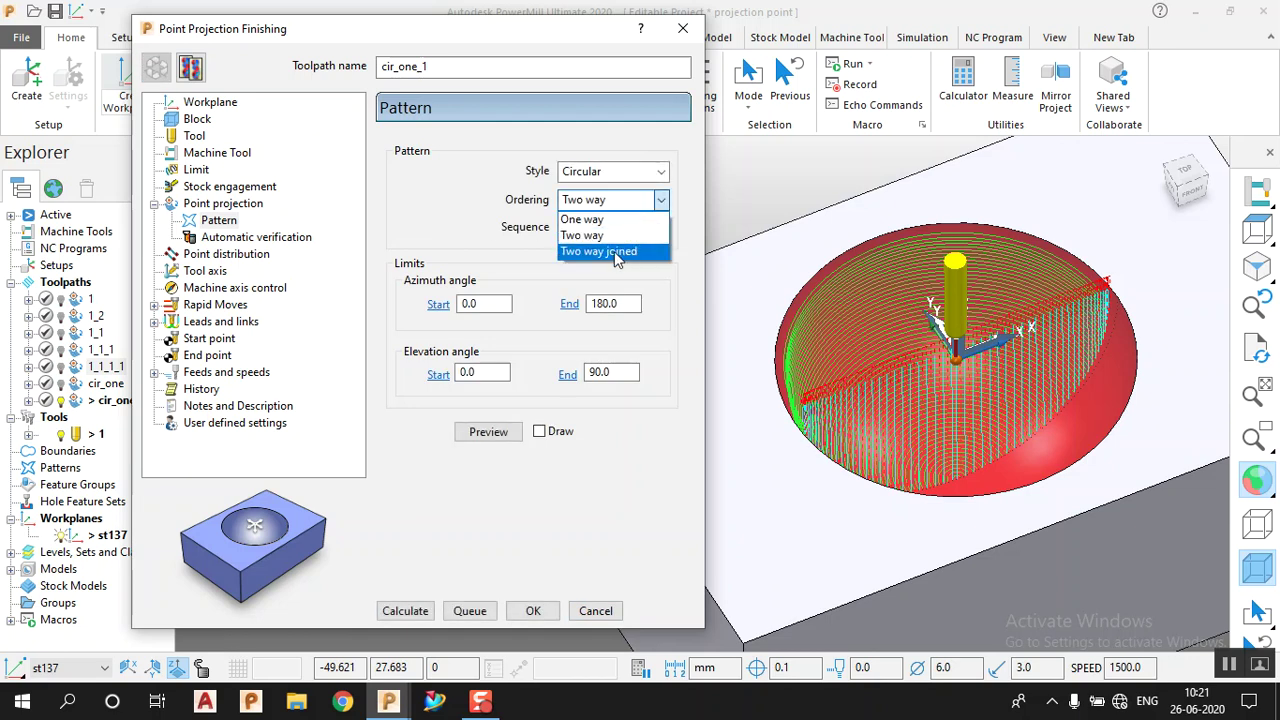
pyautogui.click(610, 251)
pyautogui.click(414, 609)
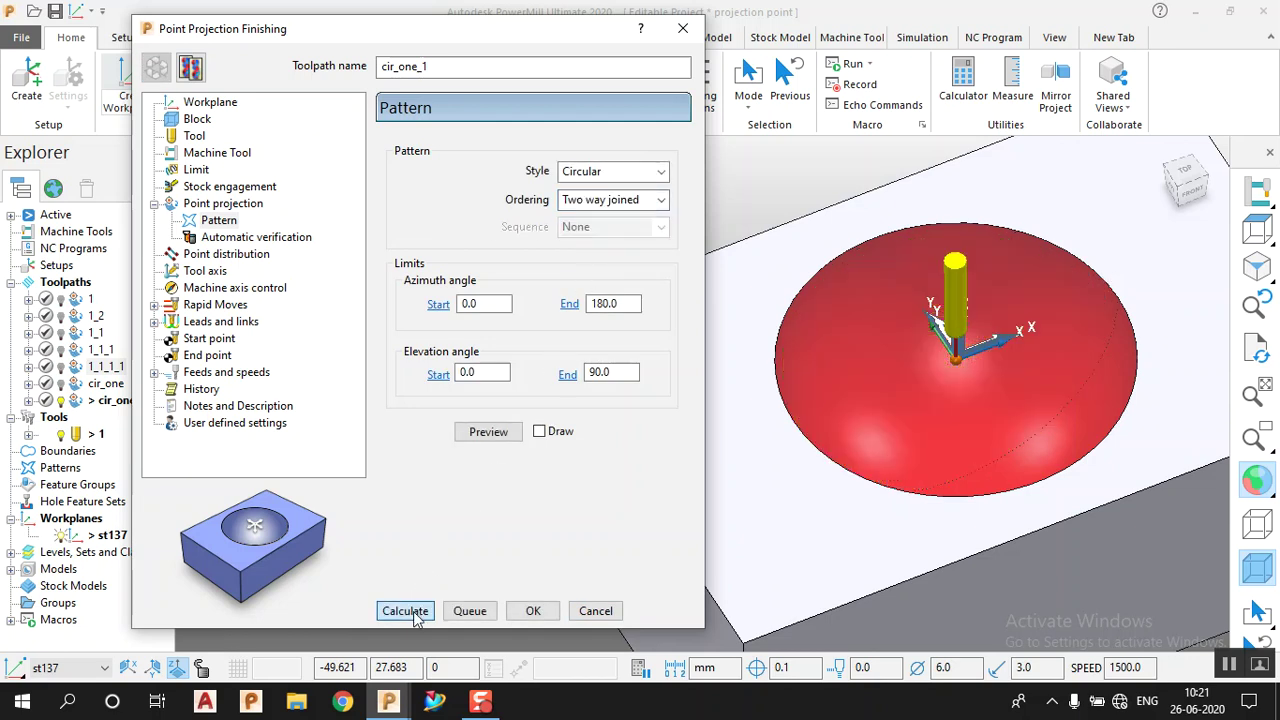
pyautogui.scroll(6, 1017, 447)
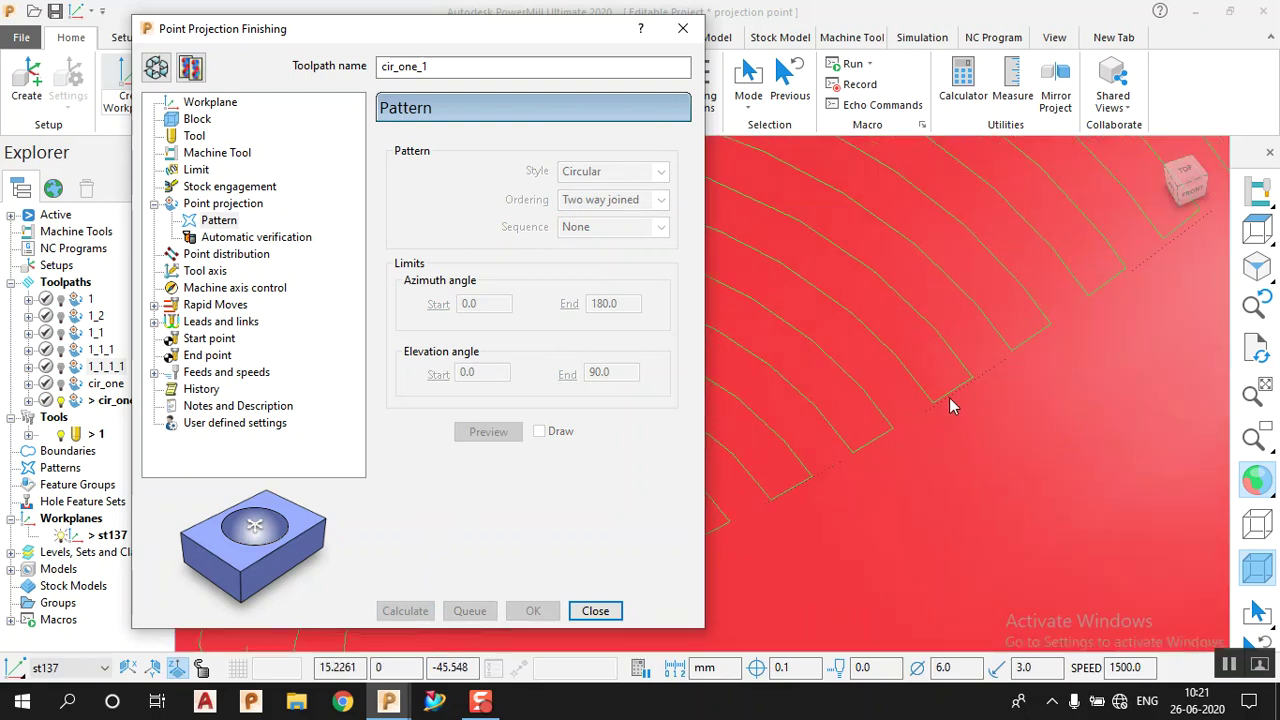
pyautogui.scroll(-6, 949, 397)
pyautogui.moveTo(968, 401)
pyautogui.mouseDown(button='middle')
pyautogui.moveTo(945, 435)
pyautogui.moveTo(954, 408)
pyautogui.mouseUp(button='middle')
pyautogui.scroll(-3, 960, 400)
pyautogui.scroll(3, 997, 351)
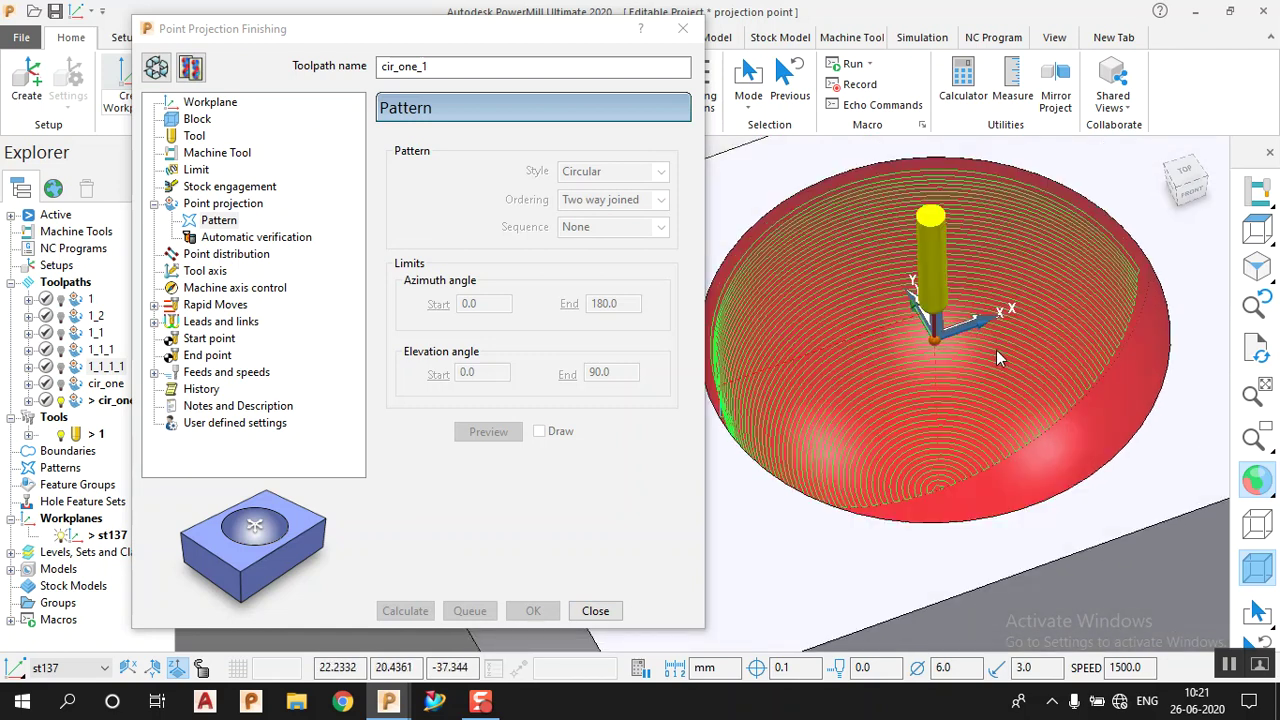
# Step: Set the azimuth end angle of cir_one_1 to 360, preview the pattern, then recalculate the toolpath and inspect the full circular passes
pyautogui.click(157, 68)
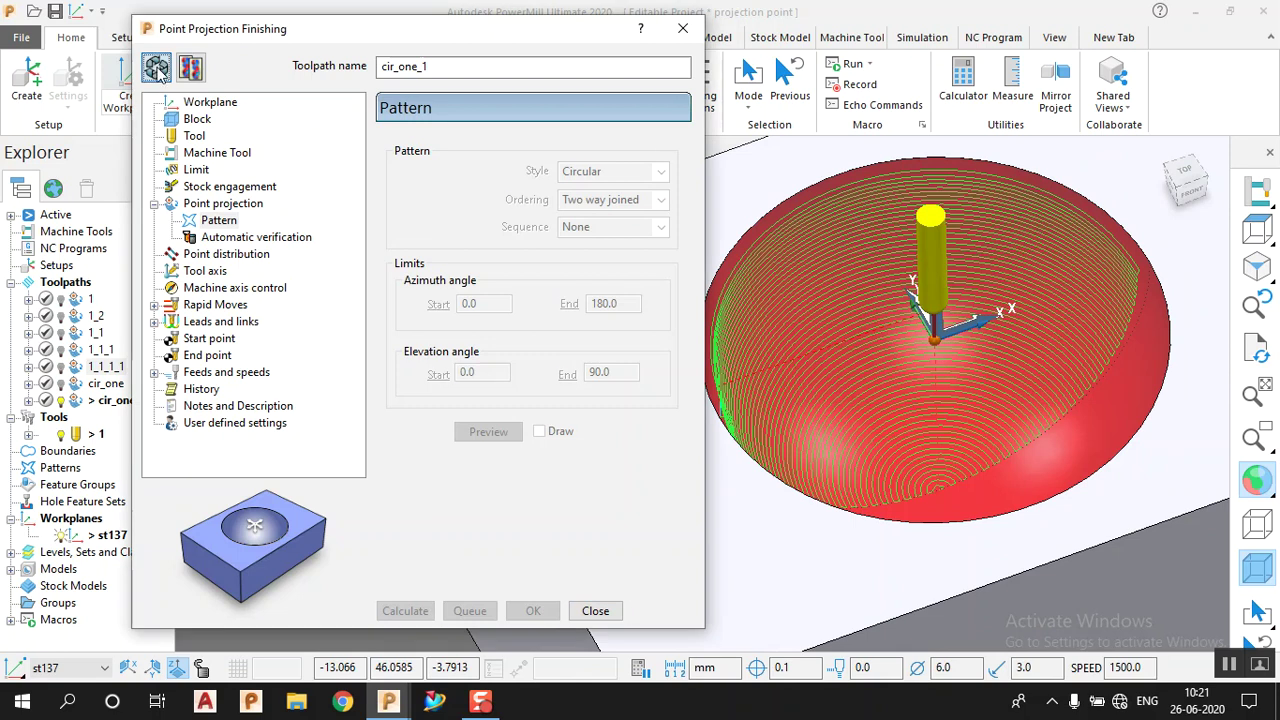
pyautogui.click(635, 306)
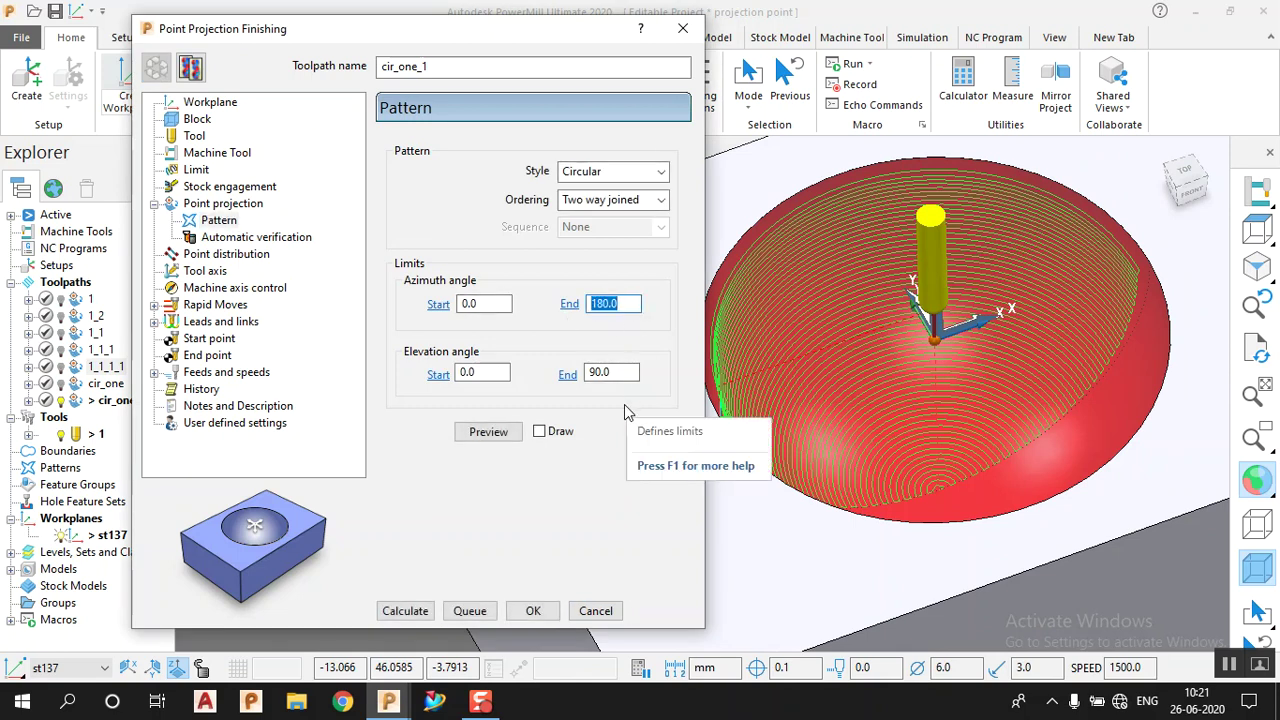
pyautogui.write('36')
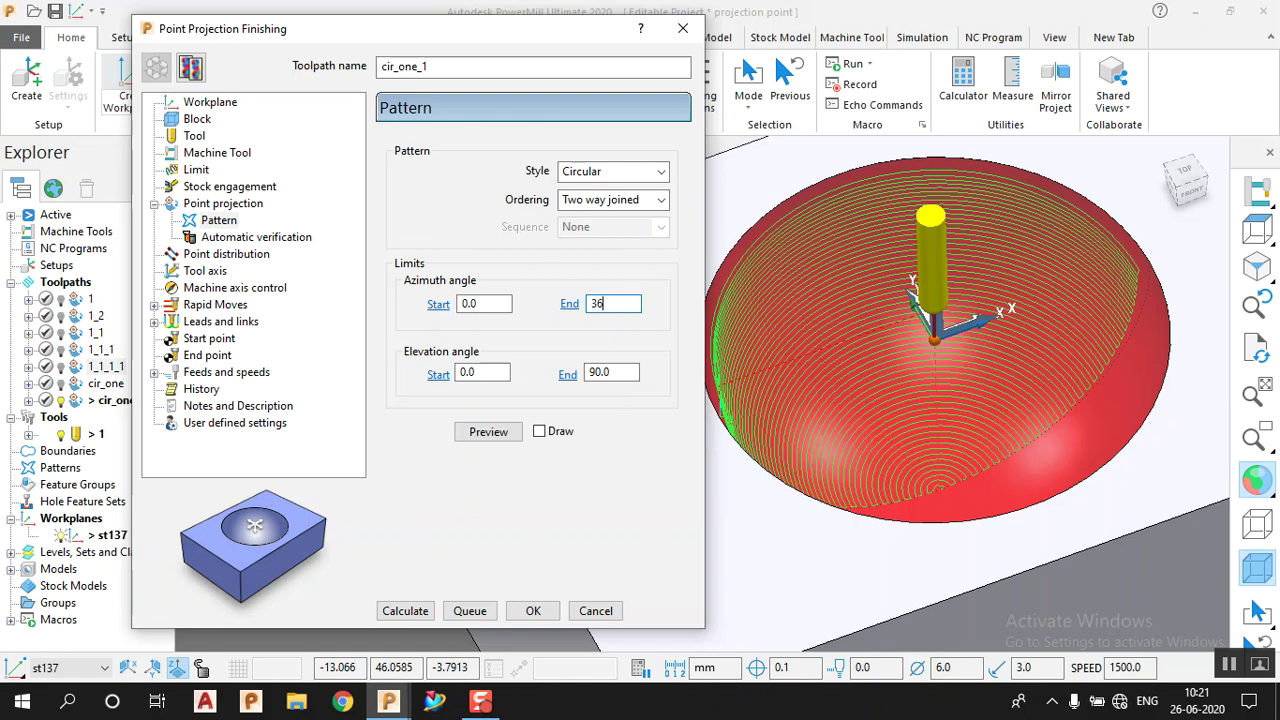
pyautogui.click(490, 432)
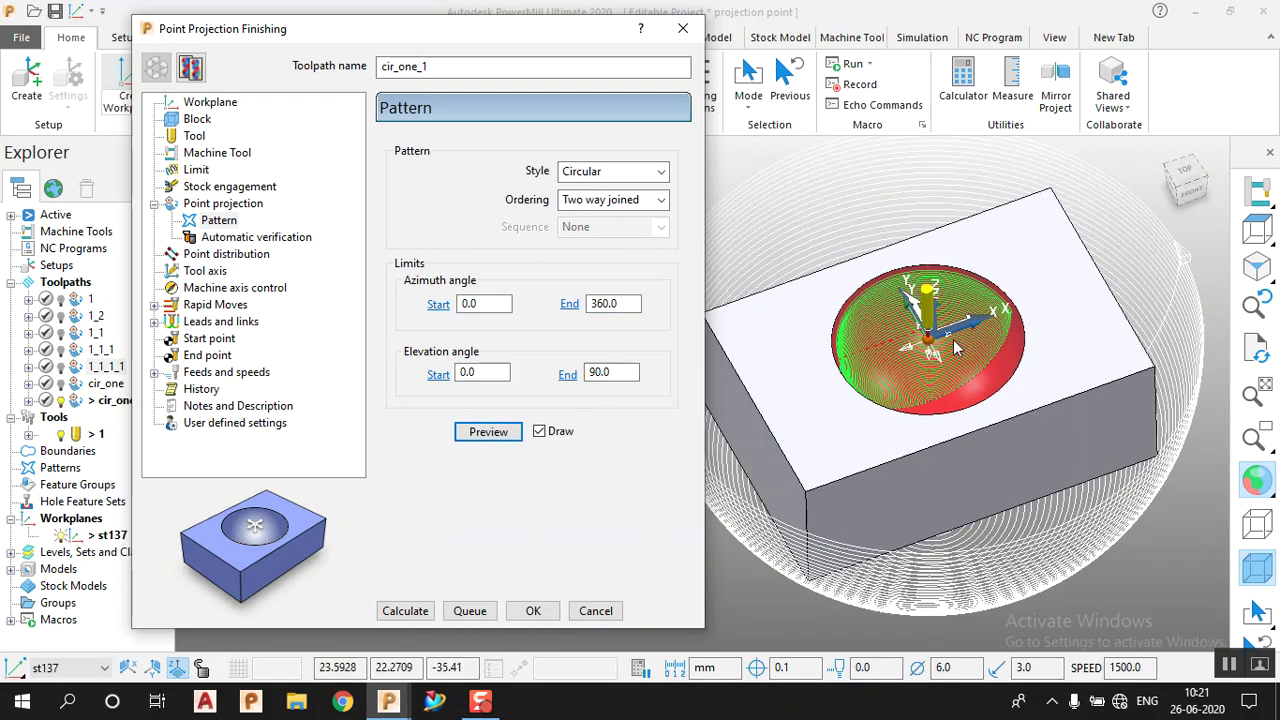
pyautogui.click(405, 611)
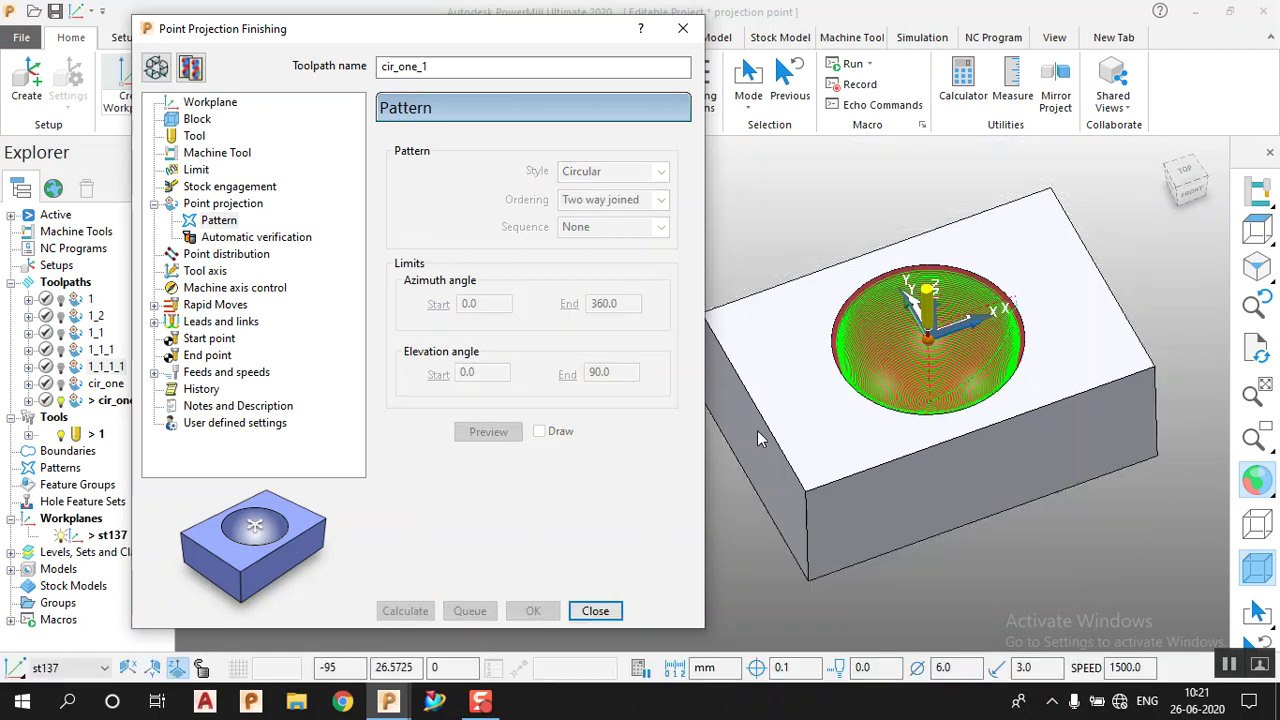
pyautogui.scroll(5, 900, 372)
pyautogui.scroll(3, 929, 423)
pyautogui.moveTo(929, 423)
pyautogui.mouseDown(button='middle')
pyautogui.moveTo(955, 452)
pyautogui.moveTo(947, 436)
pyautogui.mouseUp(button='middle')
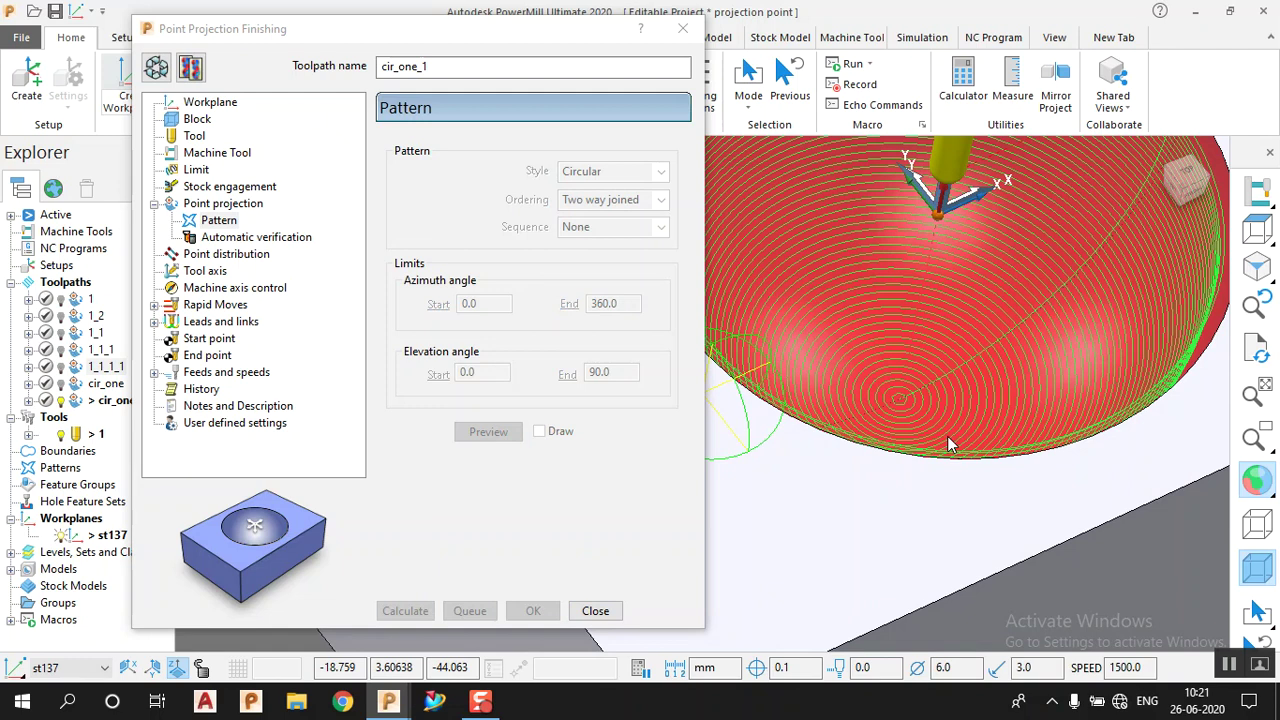
pyautogui.scroll(-3, 835, 484)
pyautogui.scroll(2, 845, 455)
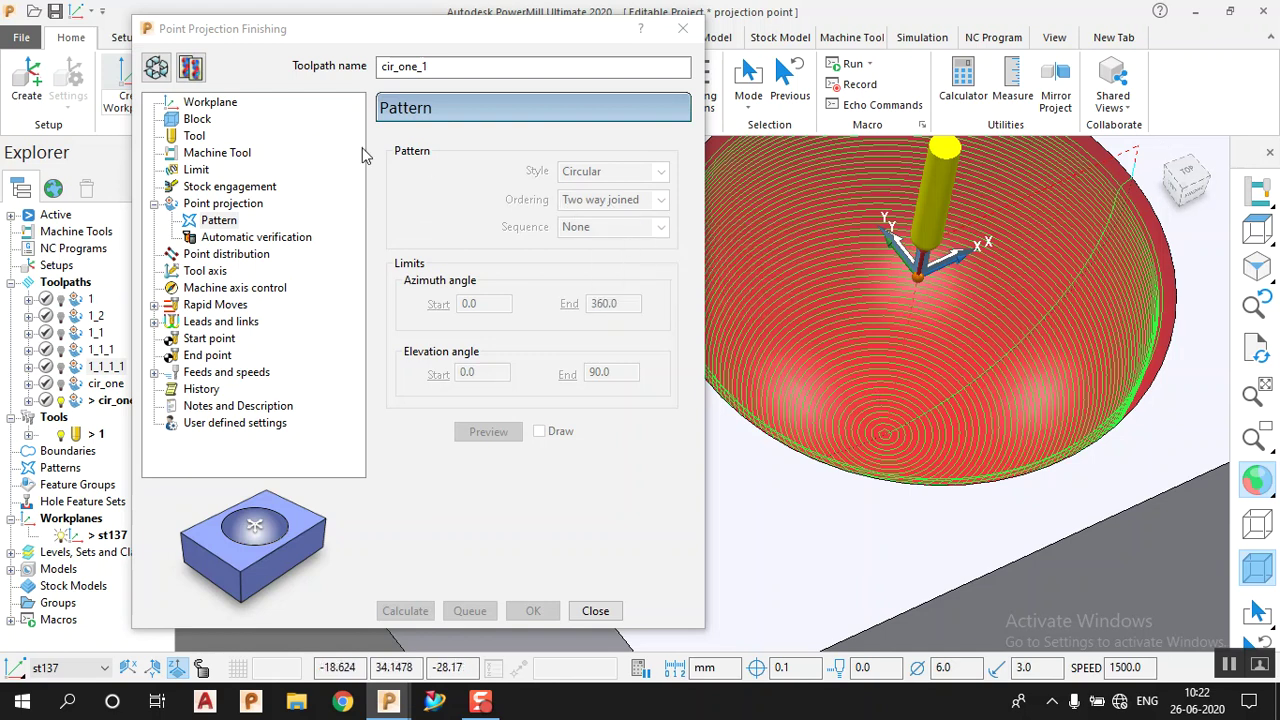
# Step: Change the pattern ordering of the 360-degree cir_one_1 toolpath to Two way, recalculate it and inspect the link moves
pyautogui.click(190, 68)
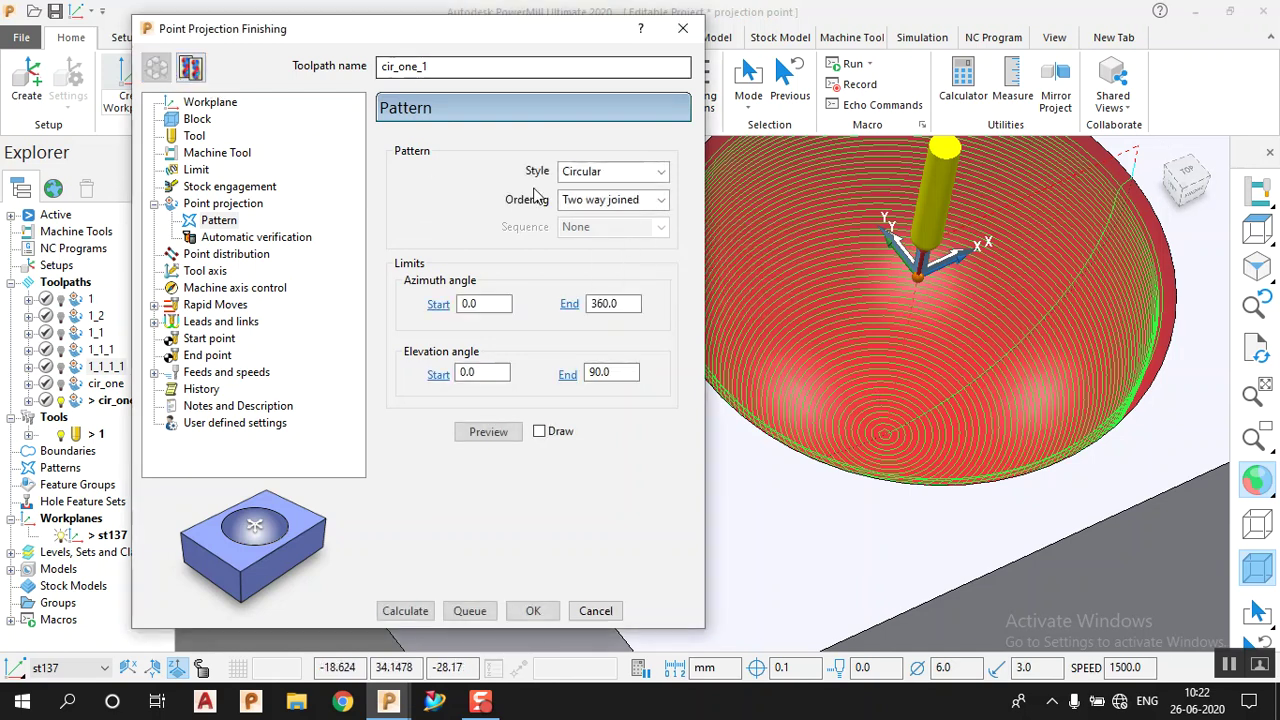
pyautogui.click(640, 200)
pyautogui.click(630, 237)
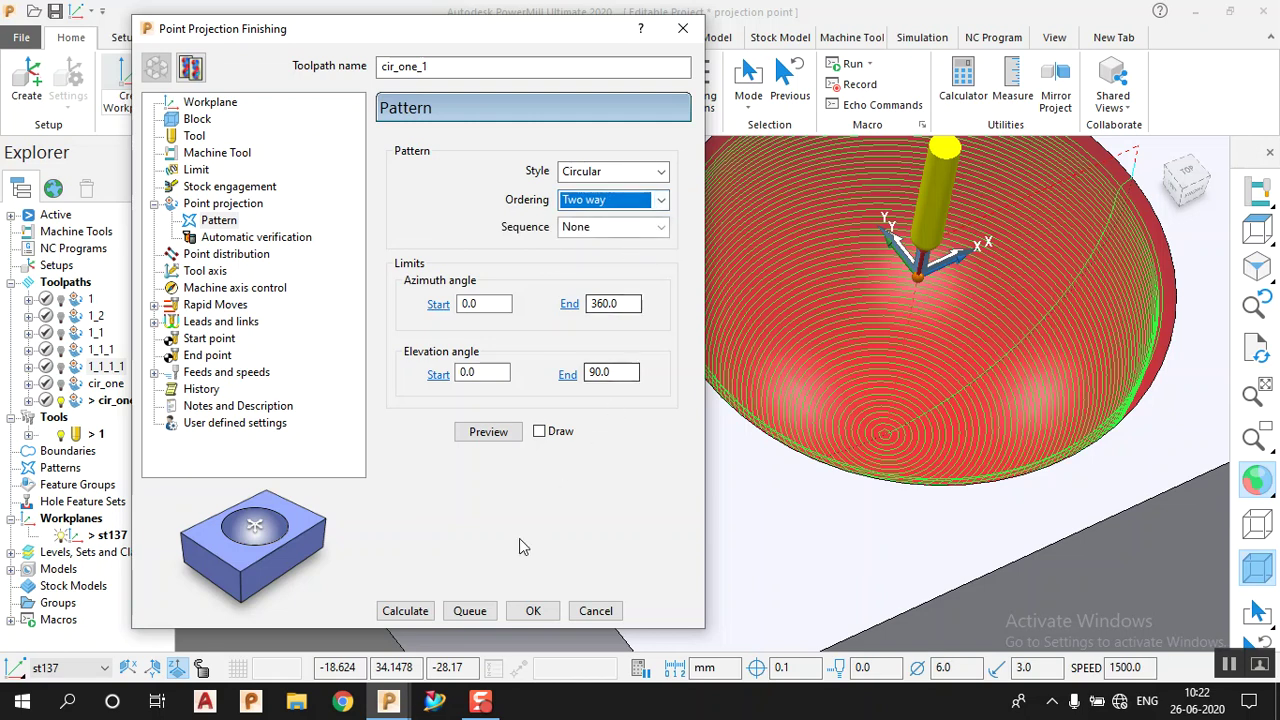
pyautogui.click(400, 617)
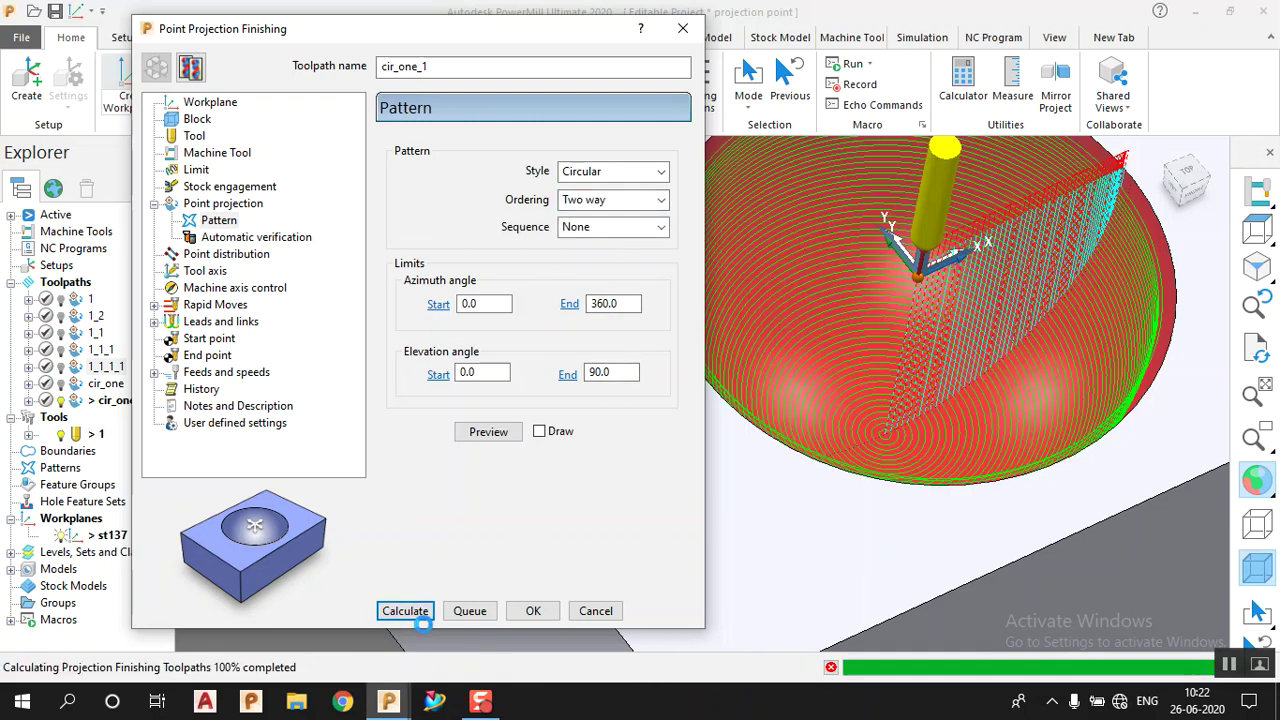
pyautogui.scroll(-4, 911, 344)
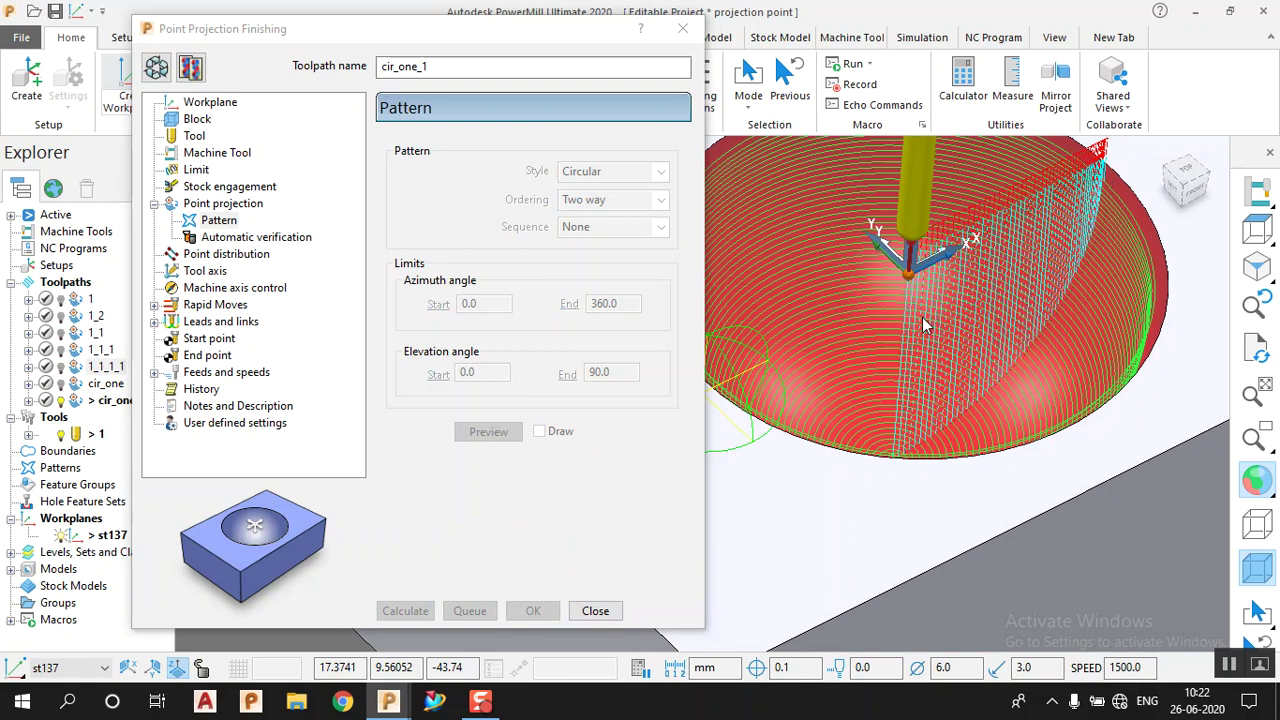
pyautogui.scroll(2, 901, 316)
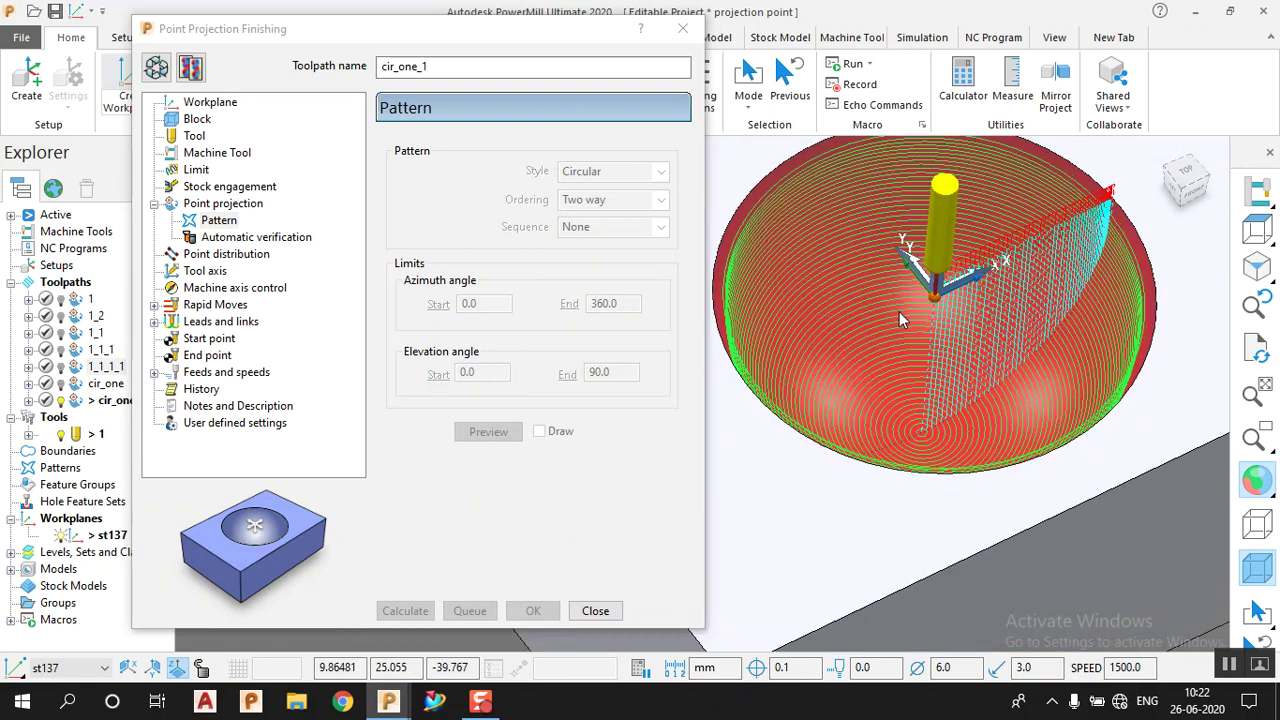
# Step: Make cir_one_1 editable, change its pattern ordering to One way, recalculate the toolpath and inspect the link moves
pyautogui.click(156, 67)
pyautogui.click(610, 200)
pyautogui.click(585, 216)
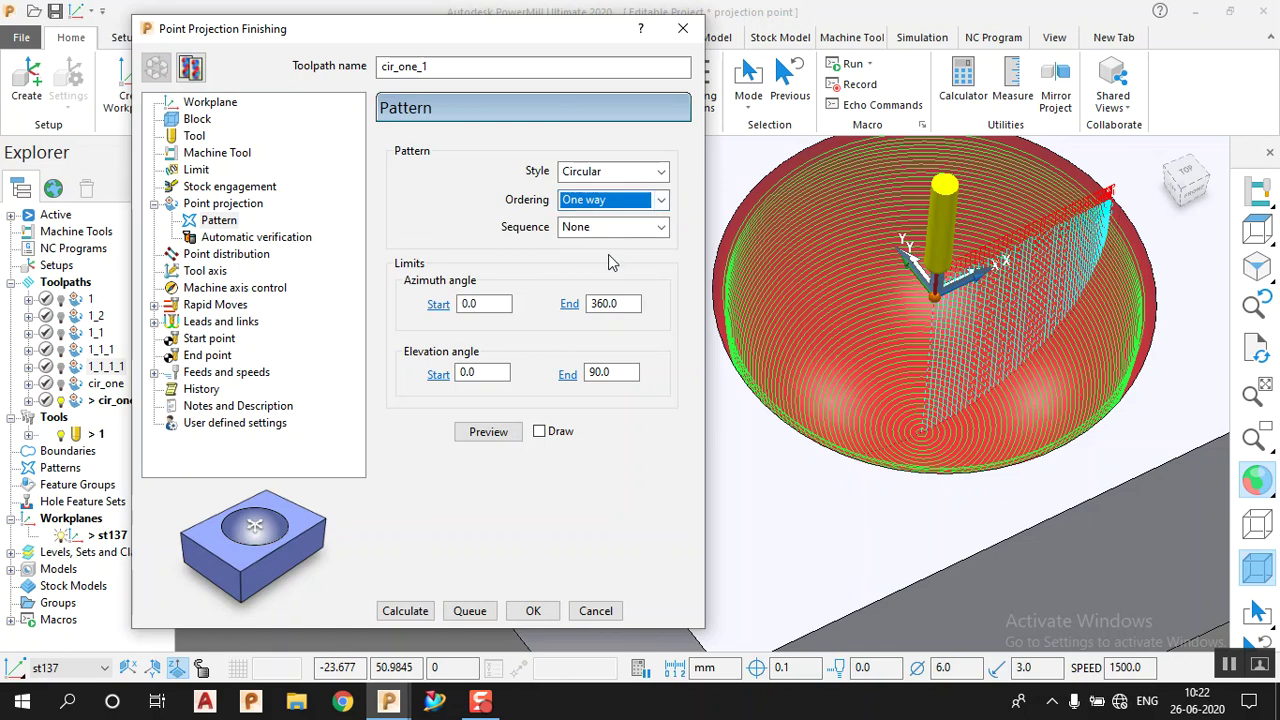
pyautogui.click(500, 435)
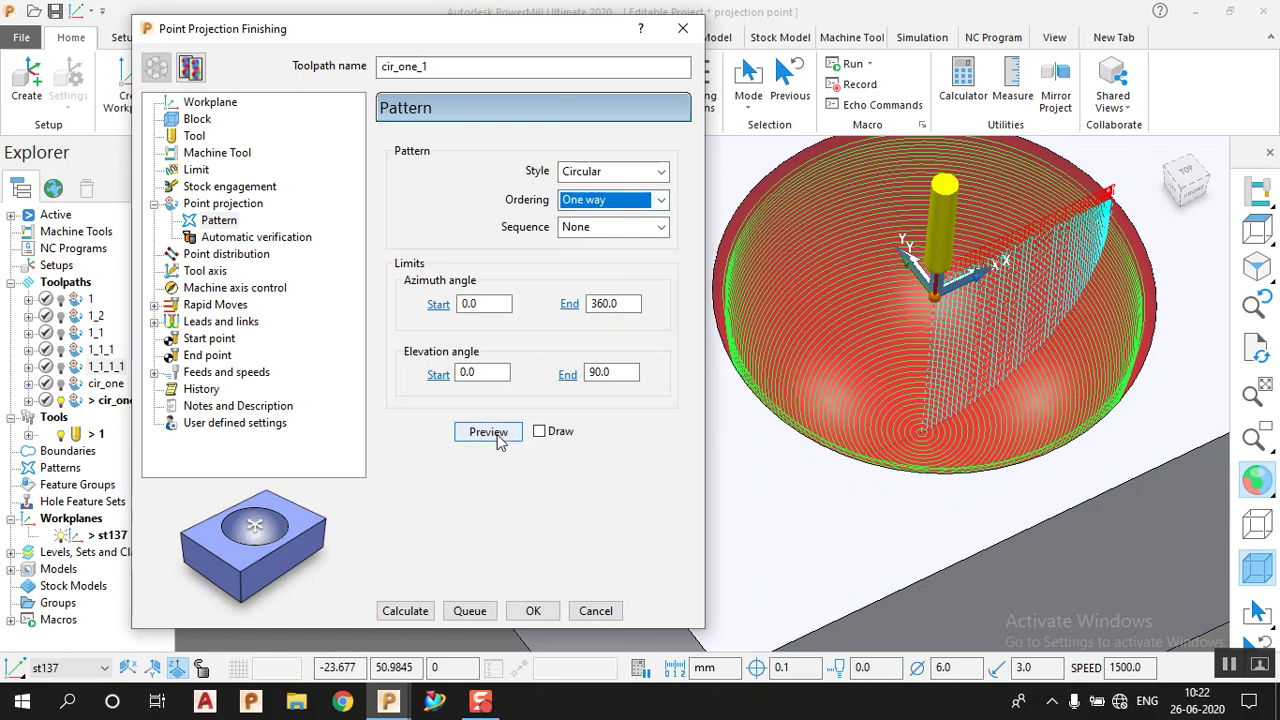
pyautogui.click(410, 610)
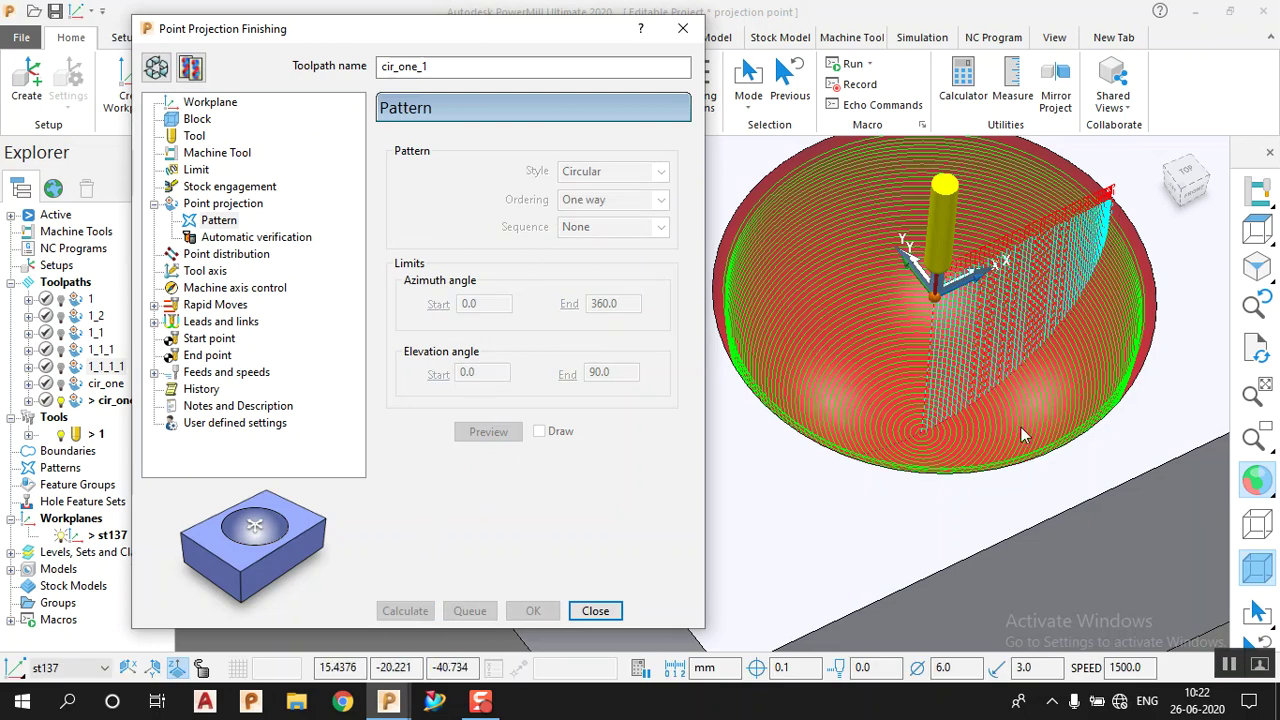
pyautogui.scroll(-3, 820, 375)
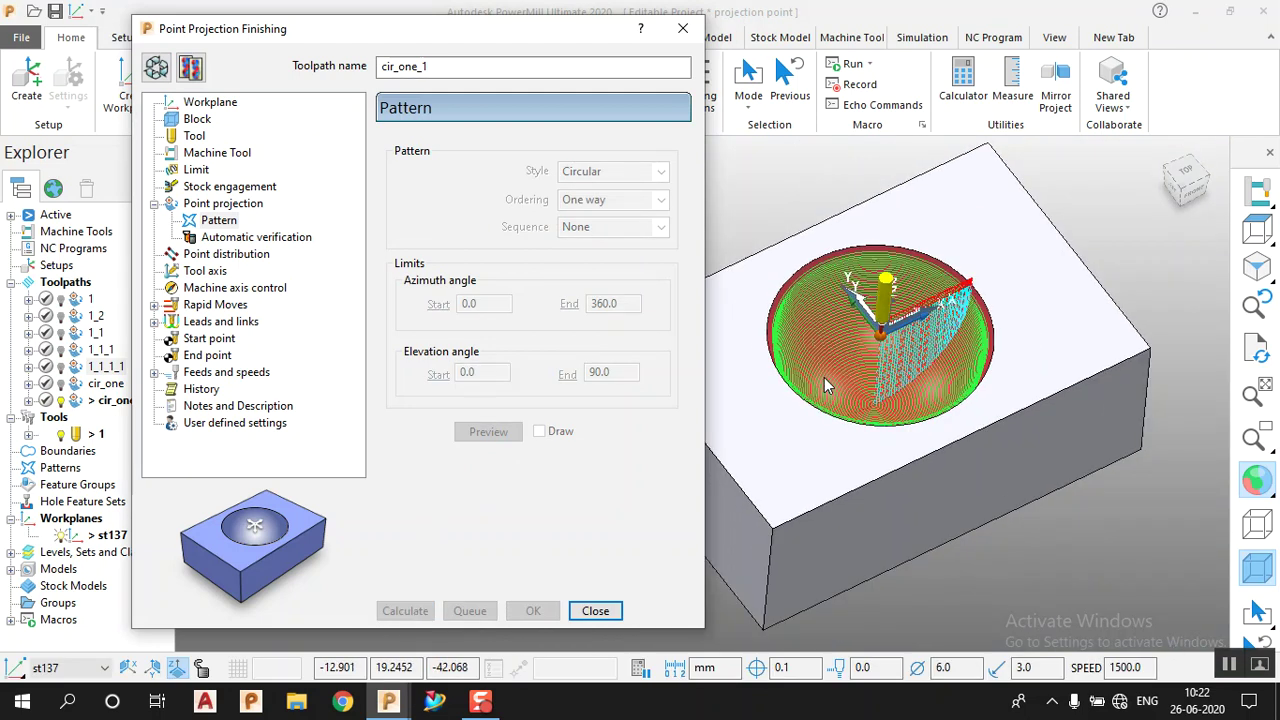
# Step: Change the pattern ordering of cir_one_1 to Two way joined, recalculate it and inspect the joined circular passes
pyautogui.click(156, 67)
pyautogui.click(615, 200)
pyautogui.click(600, 251)
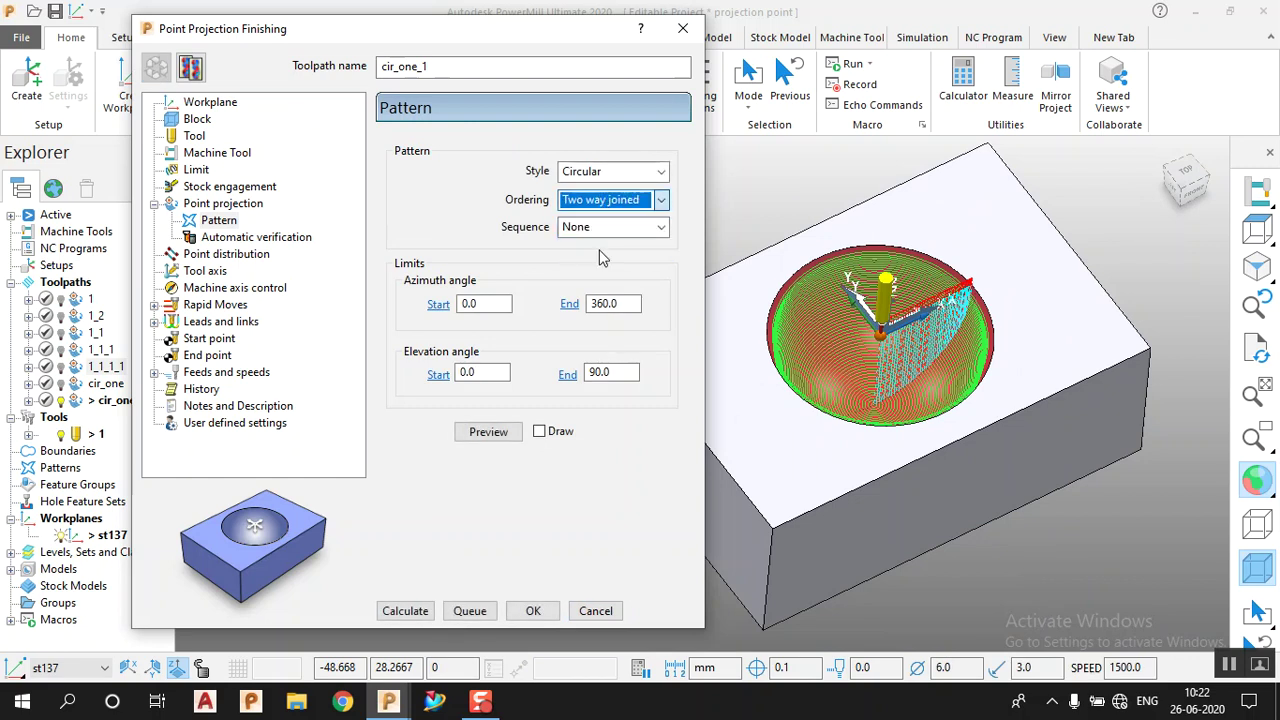
pyautogui.click(428, 611)
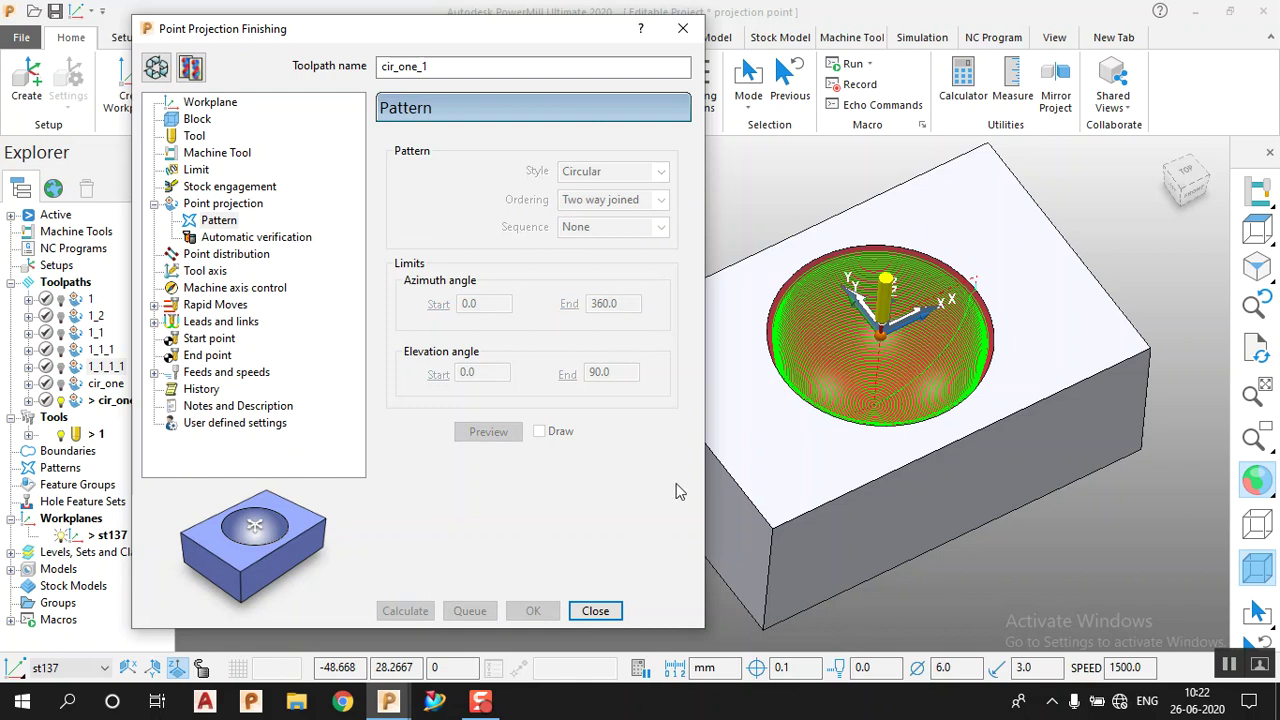
pyautogui.scroll(2, 789, 393)
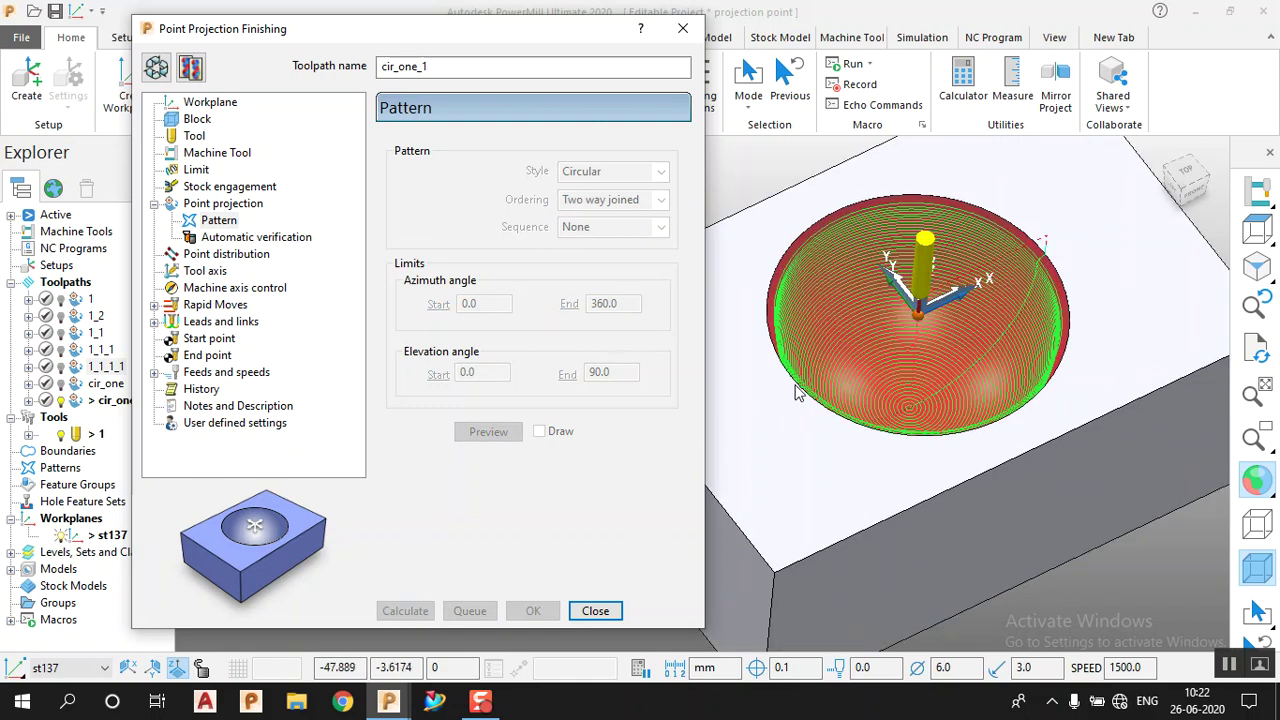
# Step: Create a new toolpath based on cir_one_1, name it radial and set its pattern style to Radial
pyautogui.click(156, 67)
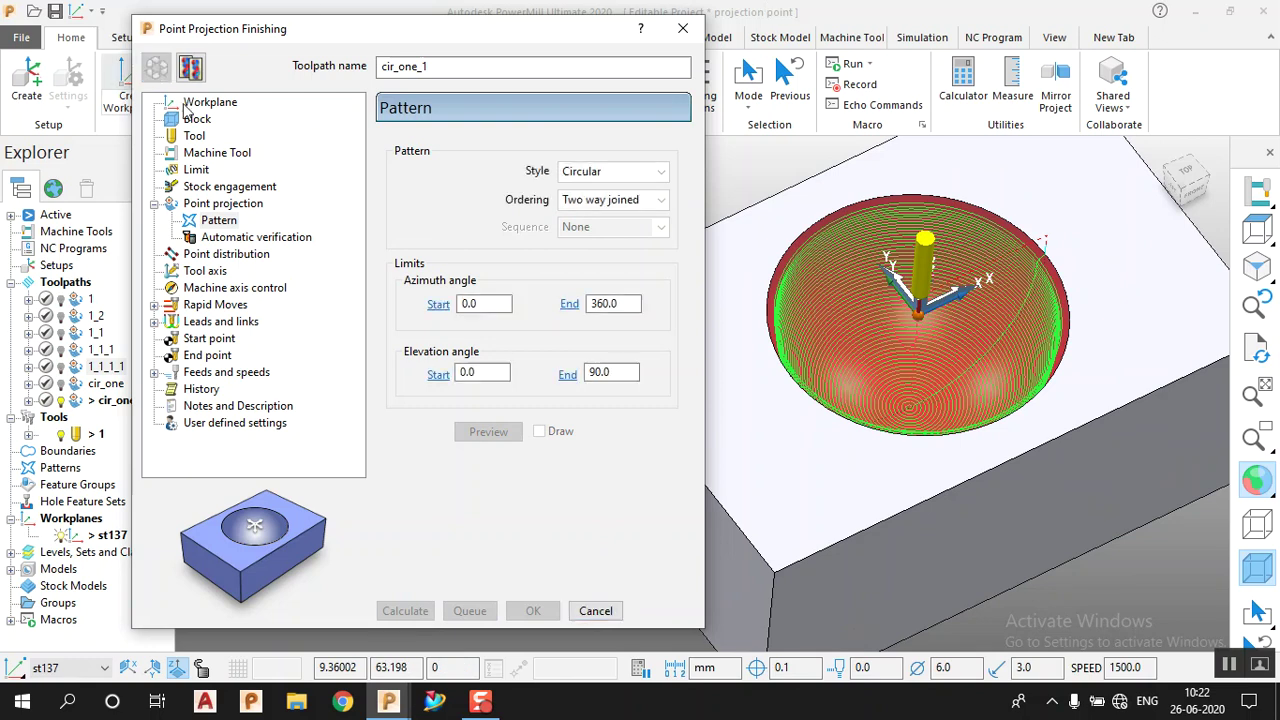
pyautogui.click(588, 175)
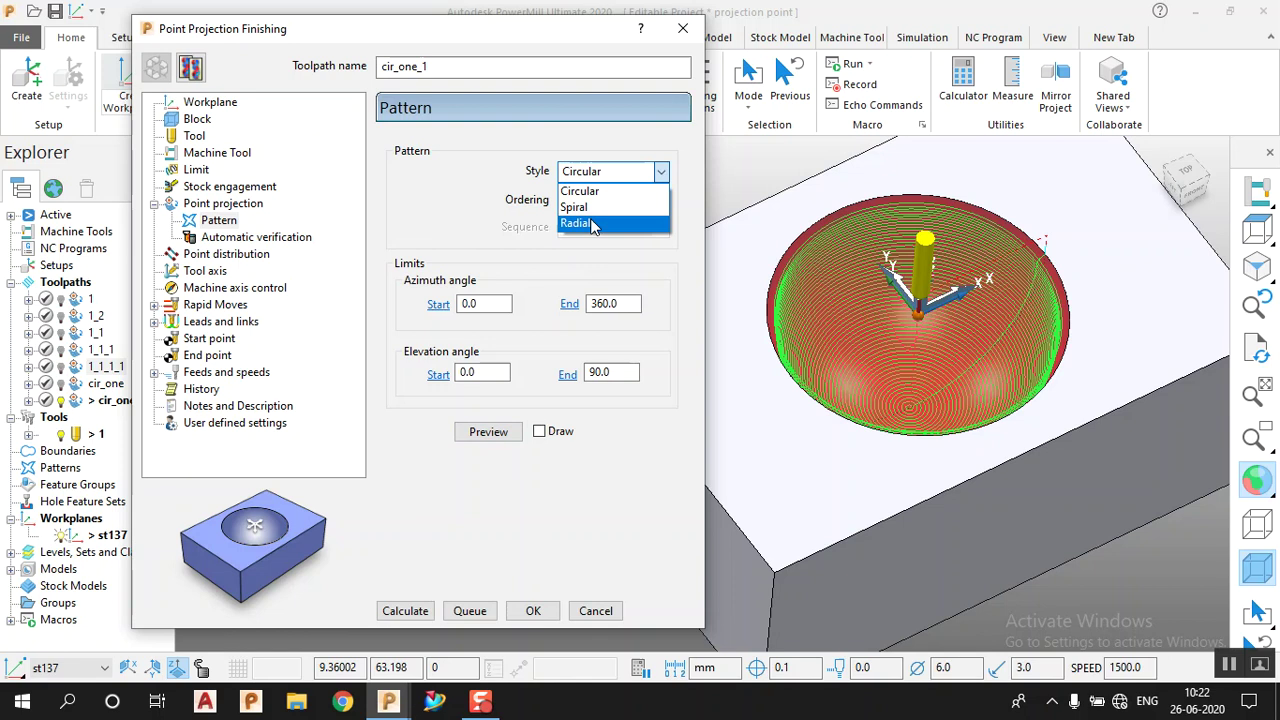
pyautogui.click(474, 234)
pyautogui.click(446, 72)
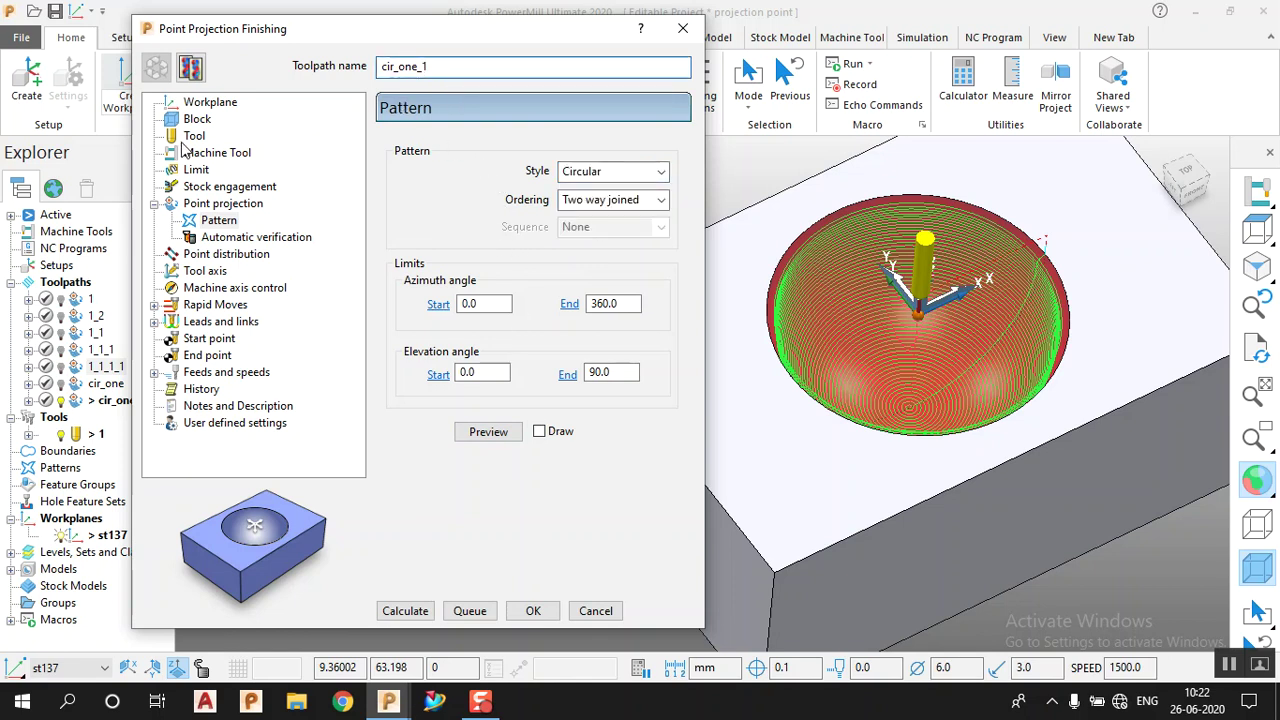
pyautogui.click(189, 72)
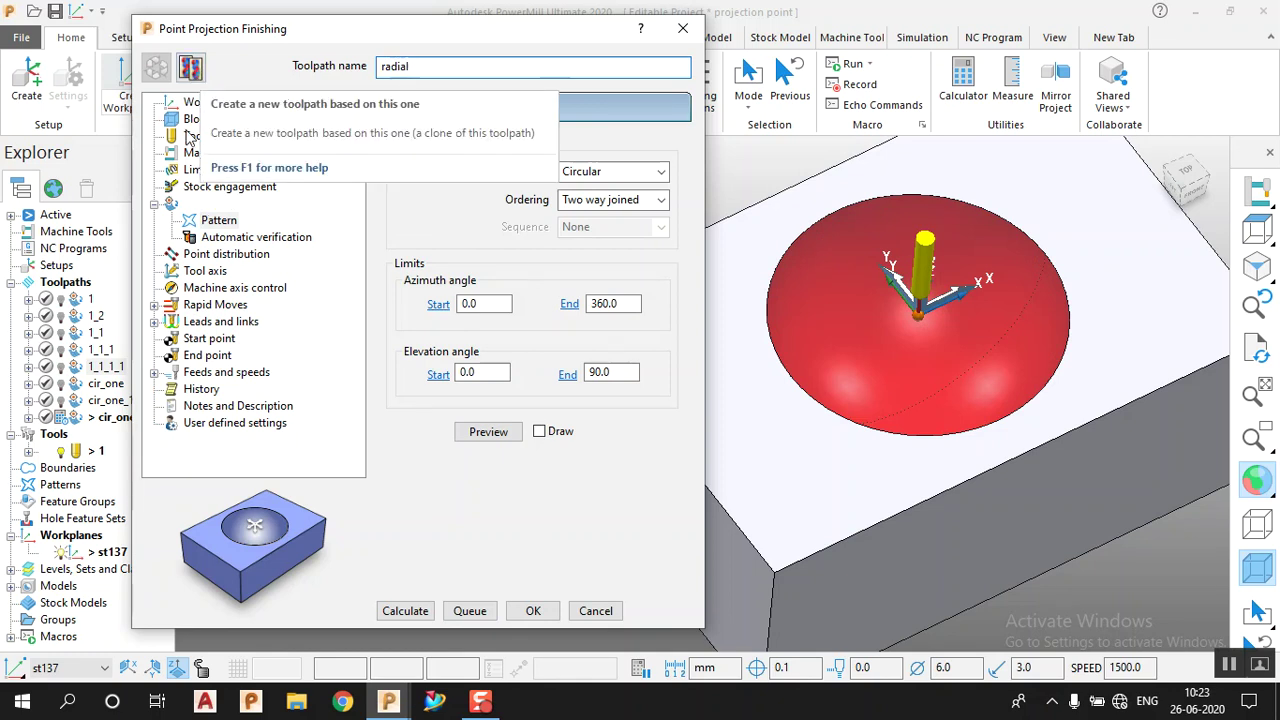
pyautogui.click(605, 172)
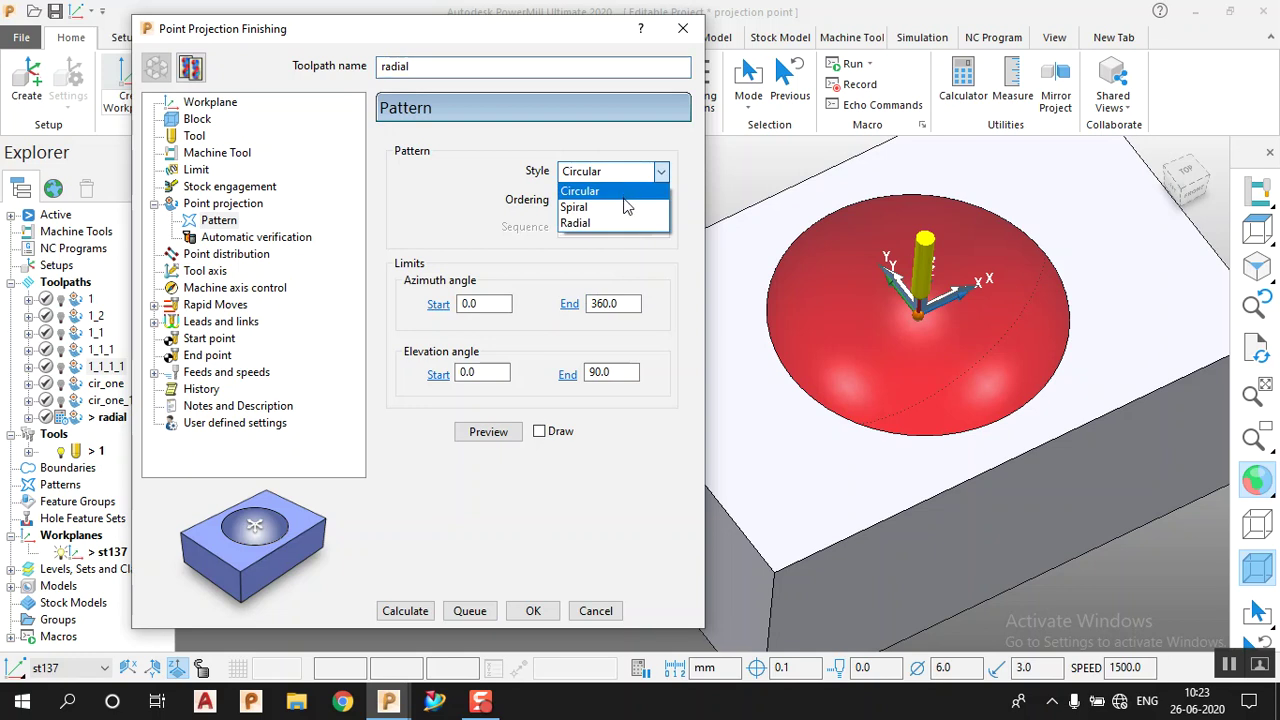
pyautogui.click(595, 223)
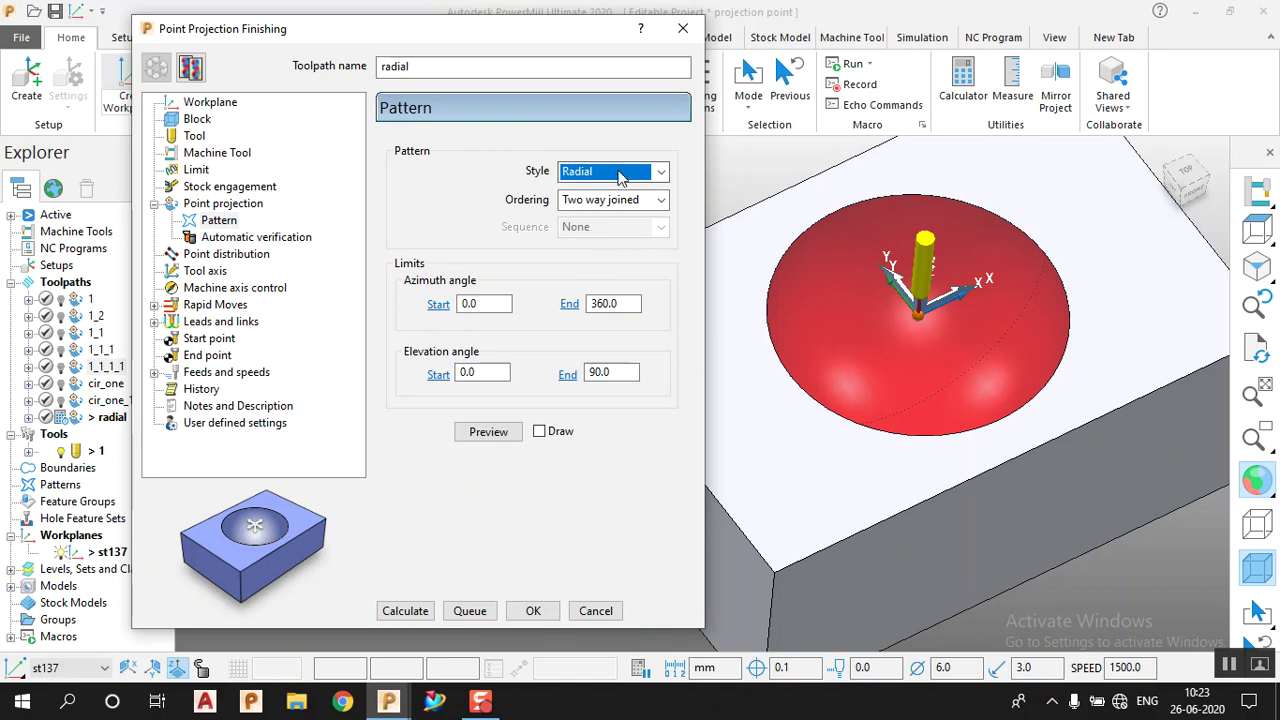
# Step: Set the azimuth end angle of the radial toolpath to 180 and preview the pattern around the block
pyautogui.click(628, 303)
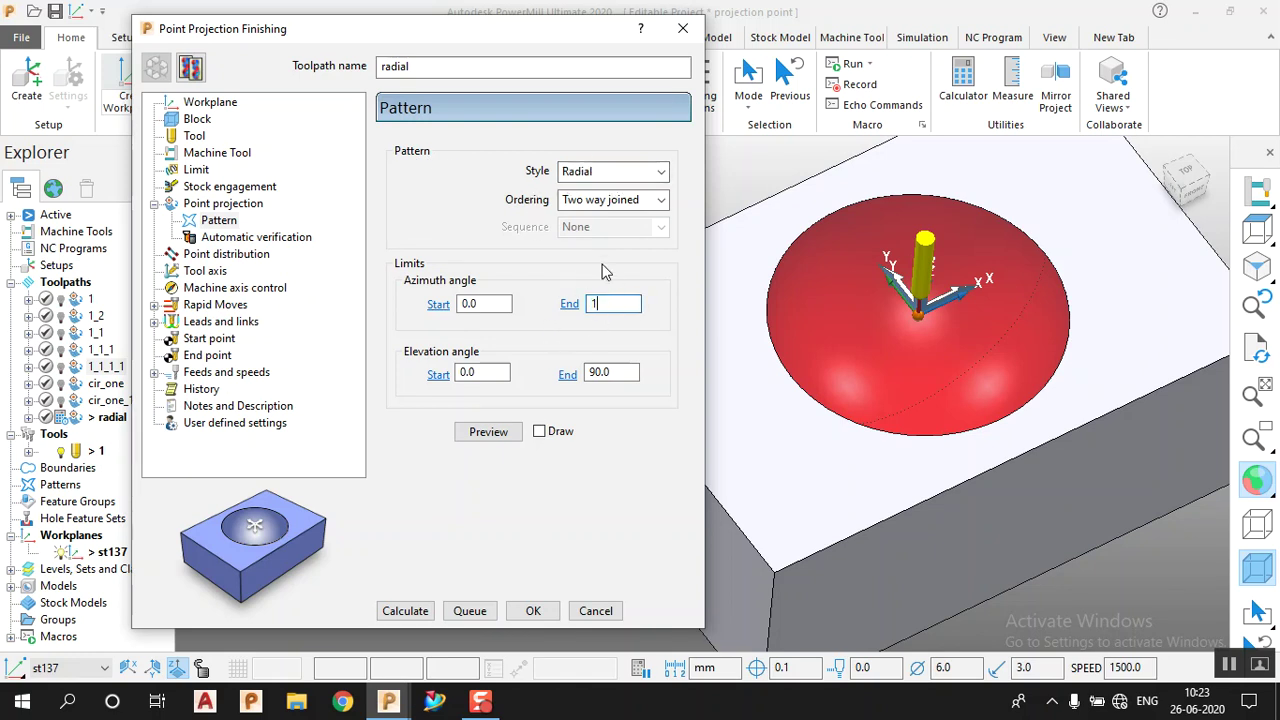
pyautogui.write('180')
pyautogui.press('Return')
pyautogui.click(488, 431)
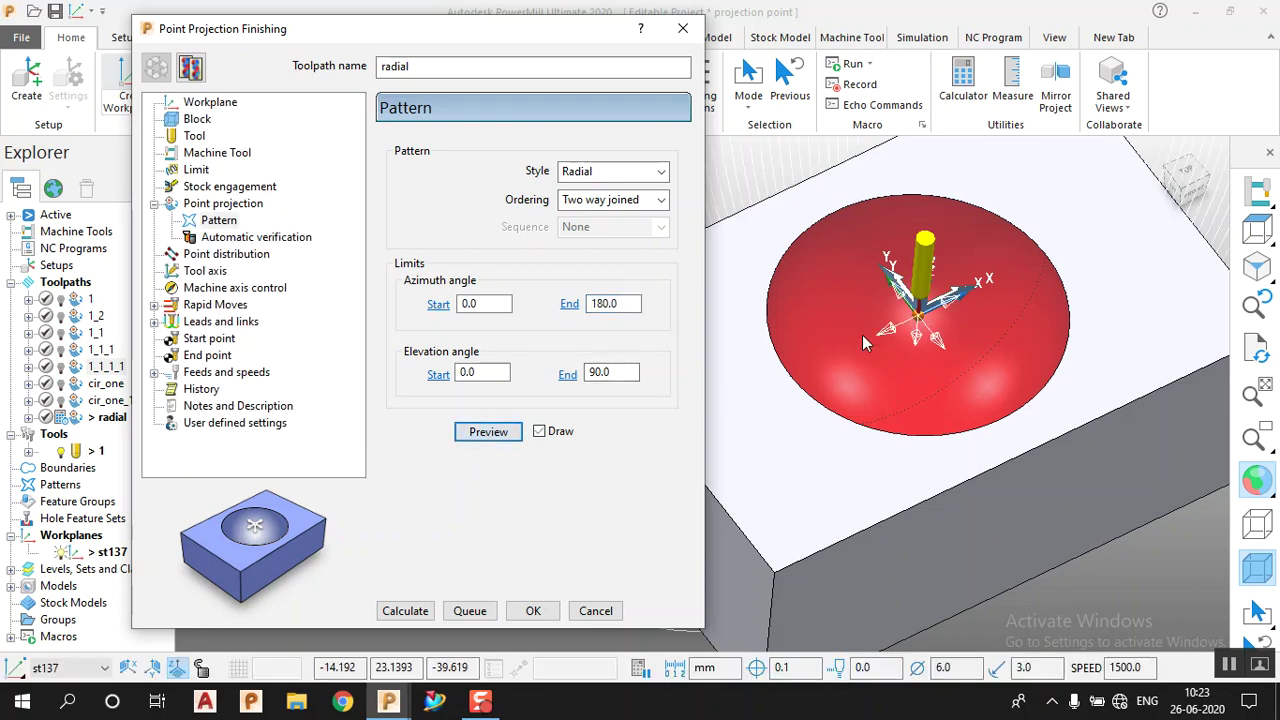
pyautogui.moveTo(831, 369); pyautogui.dragTo(955, 287, button='middle')
pyautogui.scroll(4, 955, 287)
pyautogui.scroll(-3, 969, 251)
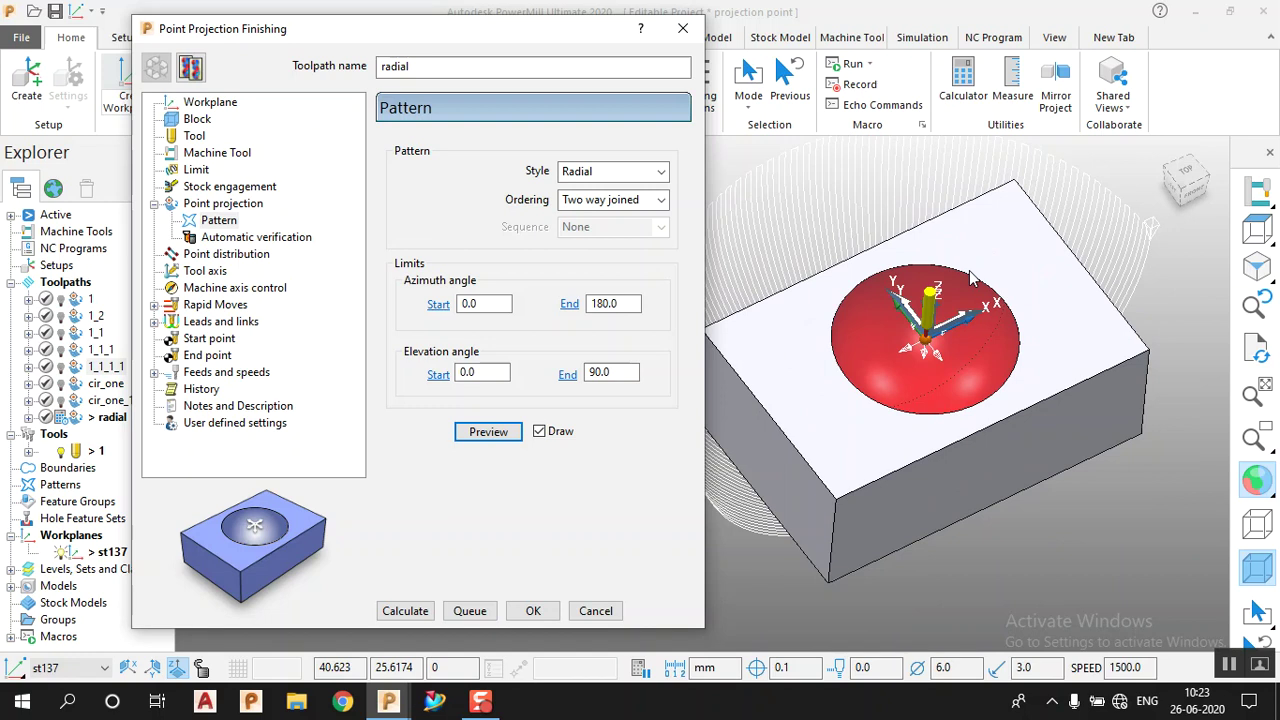
pyautogui.scroll(5, 1068, 254)
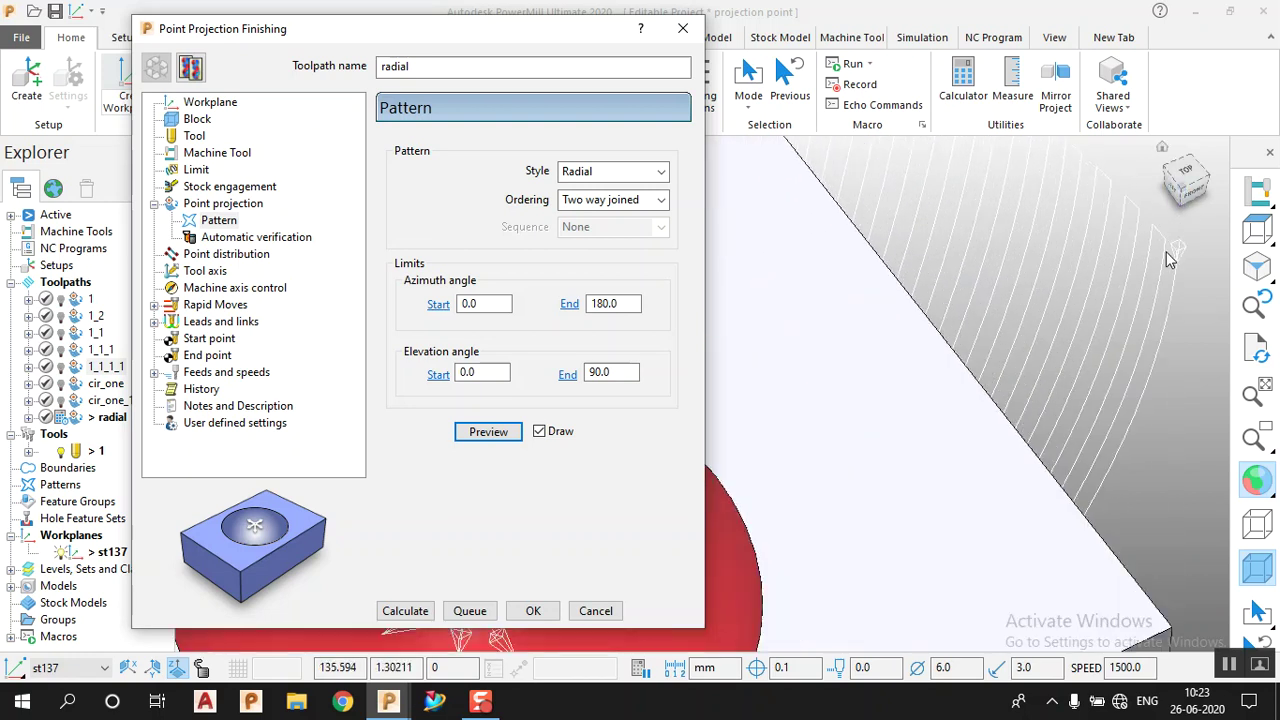
pyautogui.scroll(-5, 1117, 314)
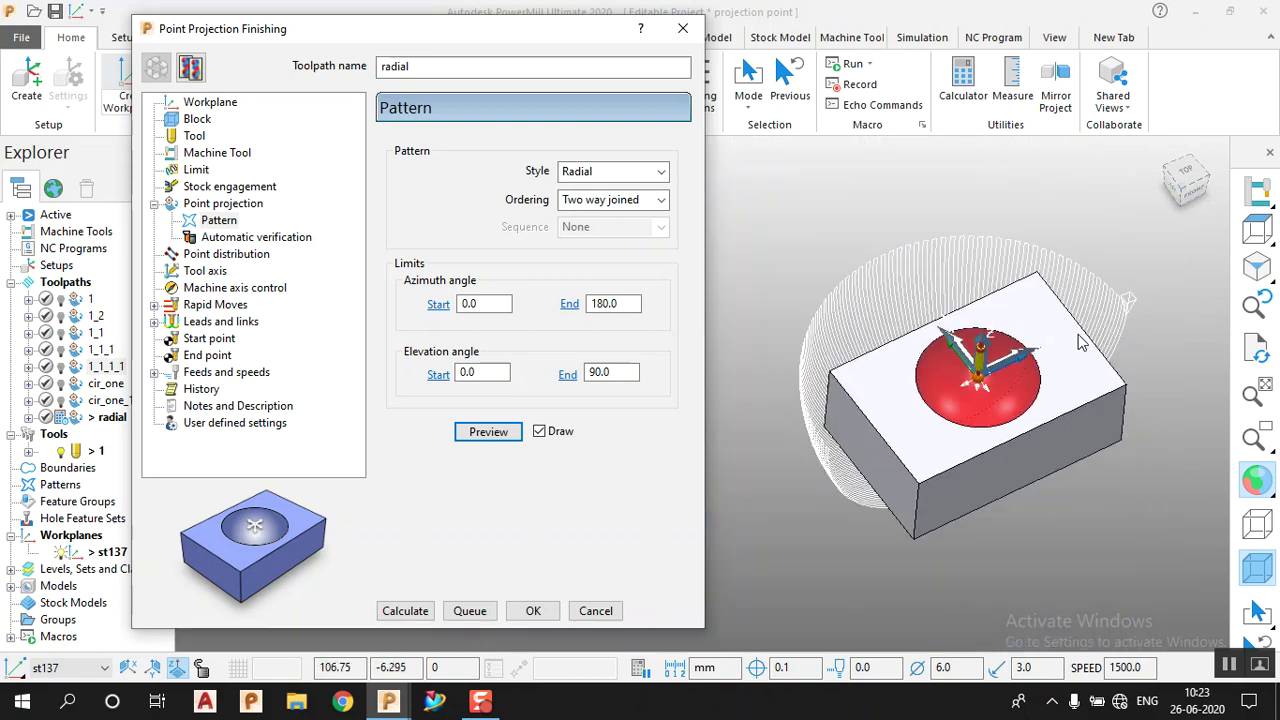
pyautogui.scroll(1, 995, 387)
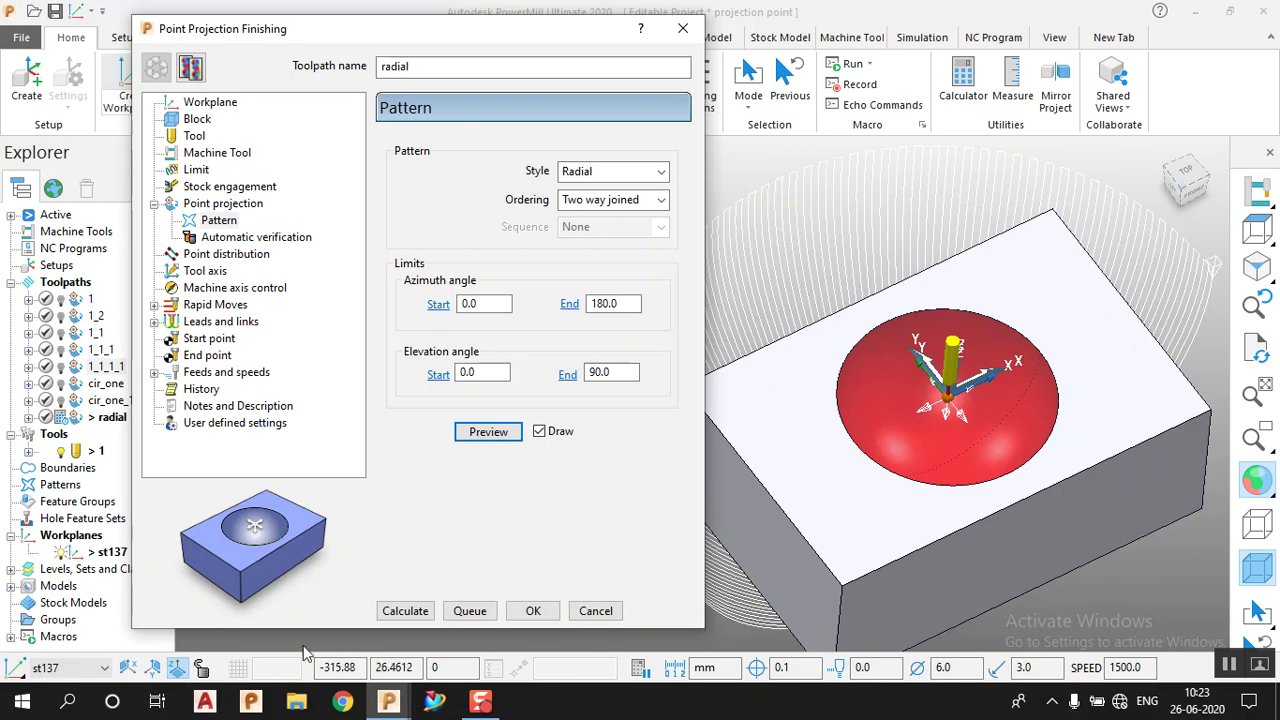
# Step: Calculate the radial toolpath and inspect its passes in the spherical cavity
pyautogui.click(402, 612)
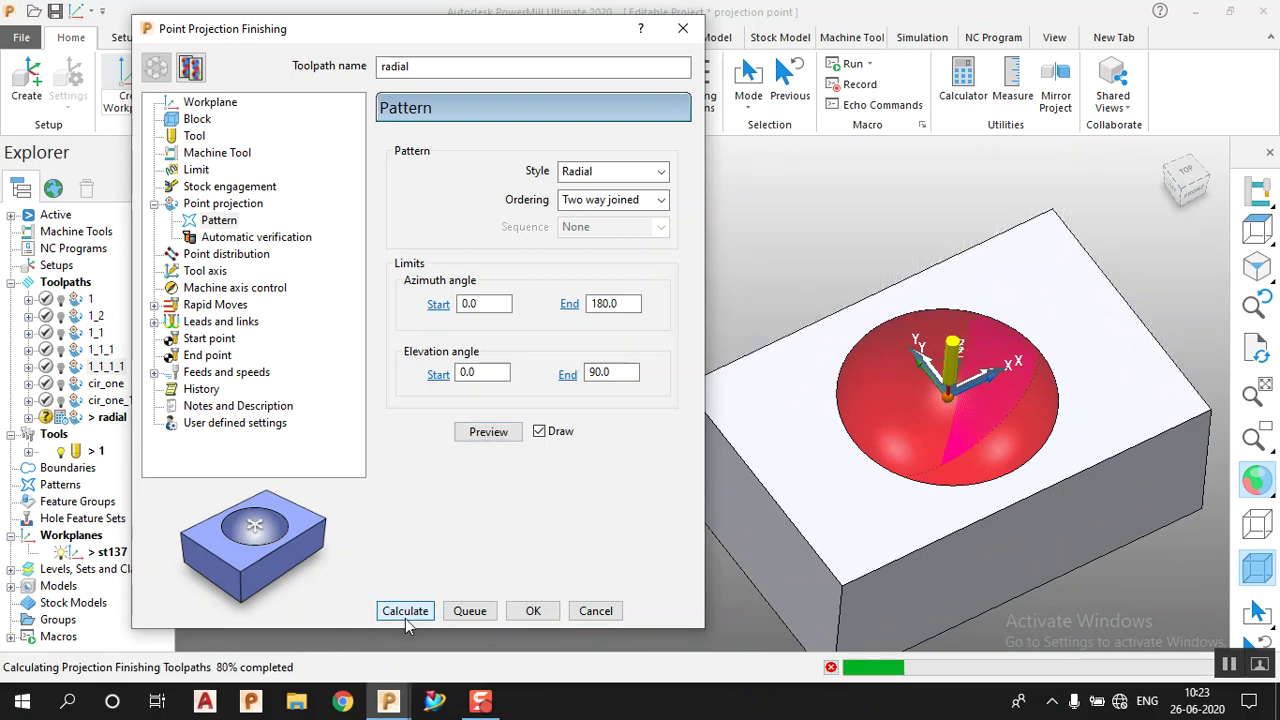
pyautogui.scroll(5, 990, 420)
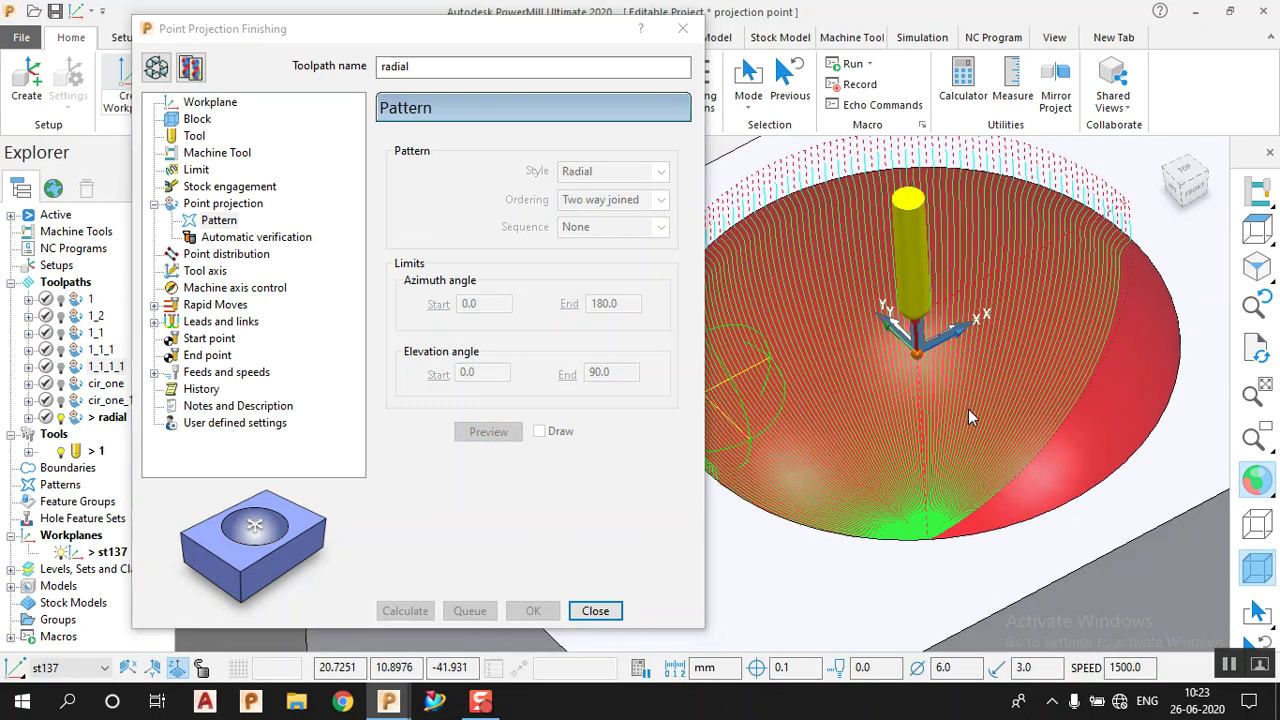
pyautogui.scroll(-3, 1001, 408)
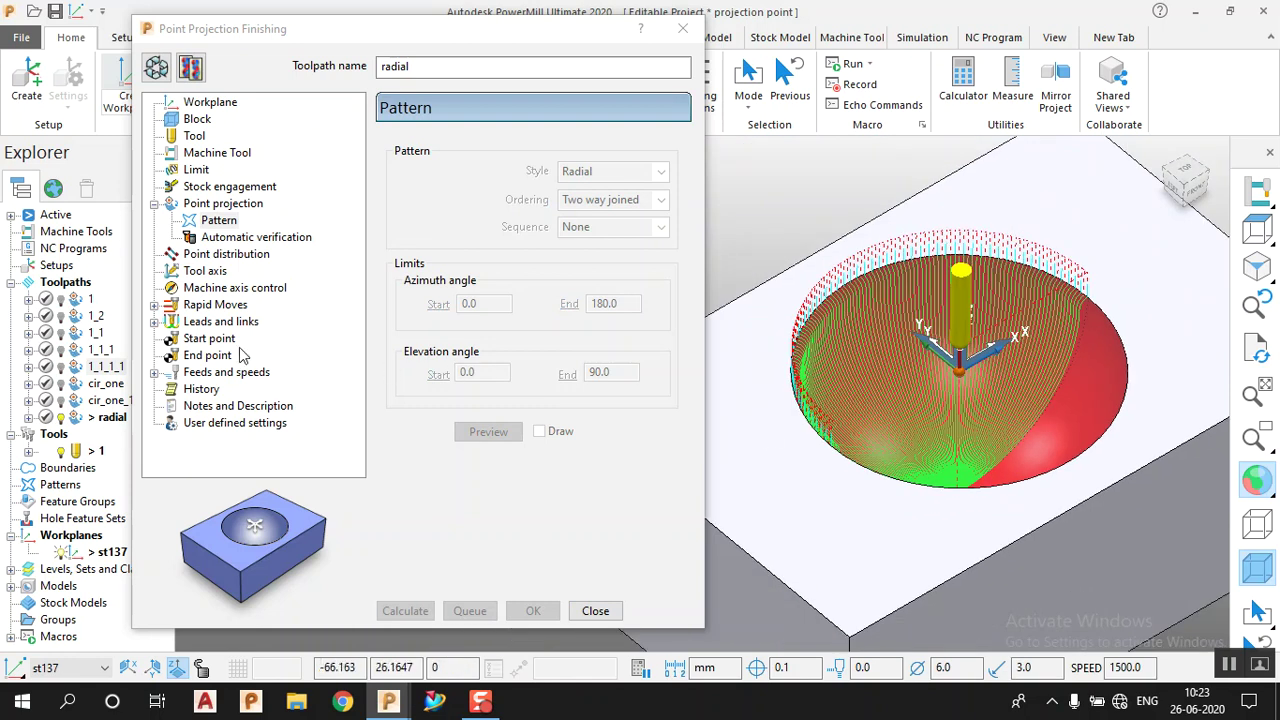
# Step: Make the radial toolpath editable, set its first choice link to On surface and examine the pass ends at the cavity rim
pyautogui.click(214, 305)
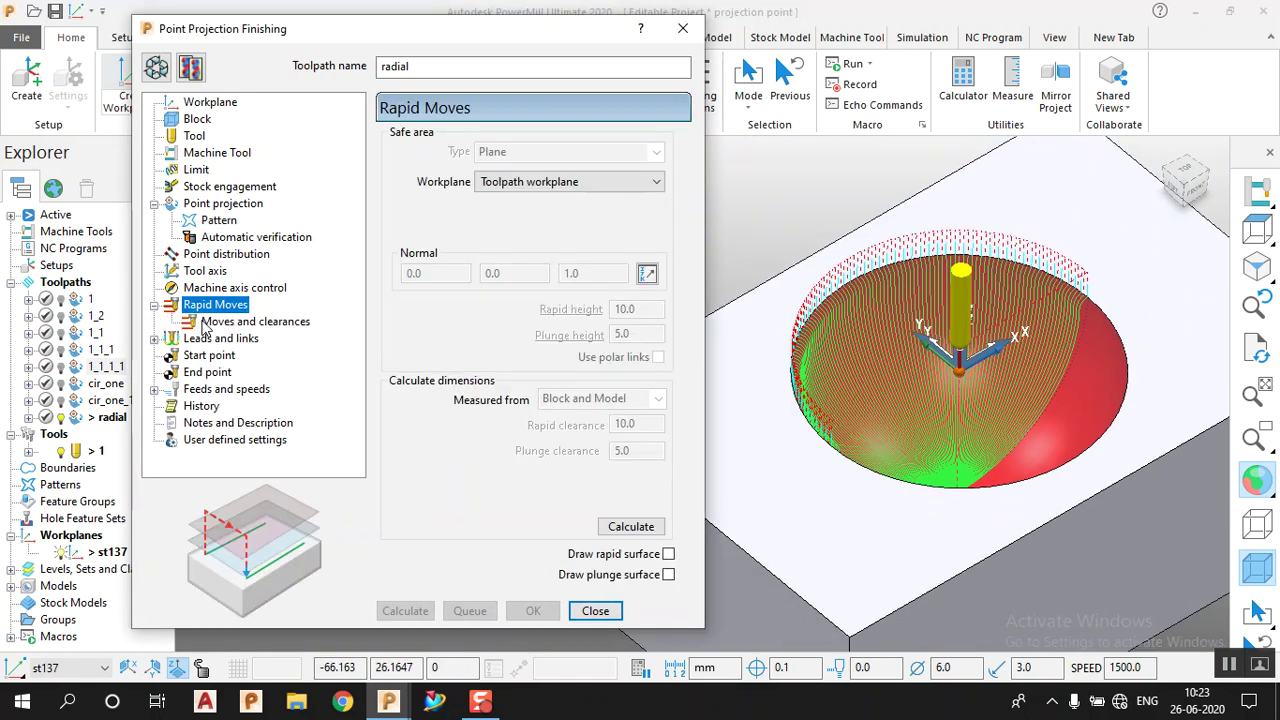
pyautogui.click(206, 340)
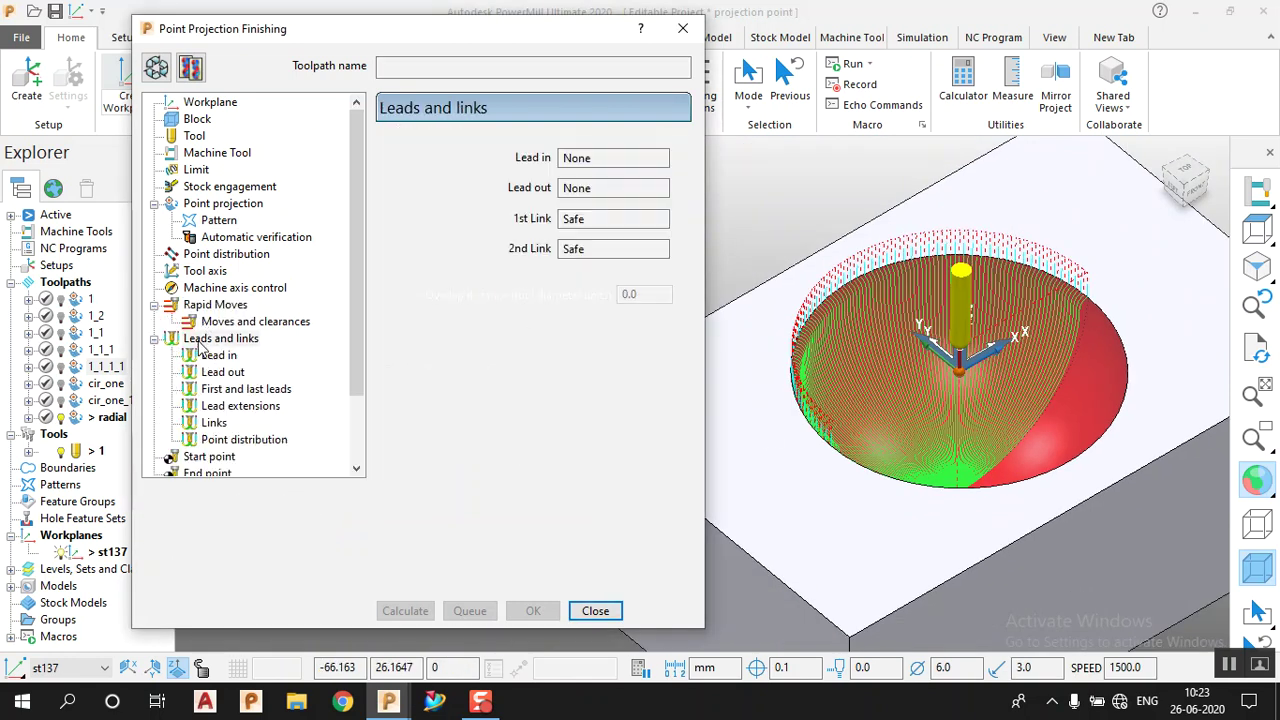
pyautogui.click(216, 423)
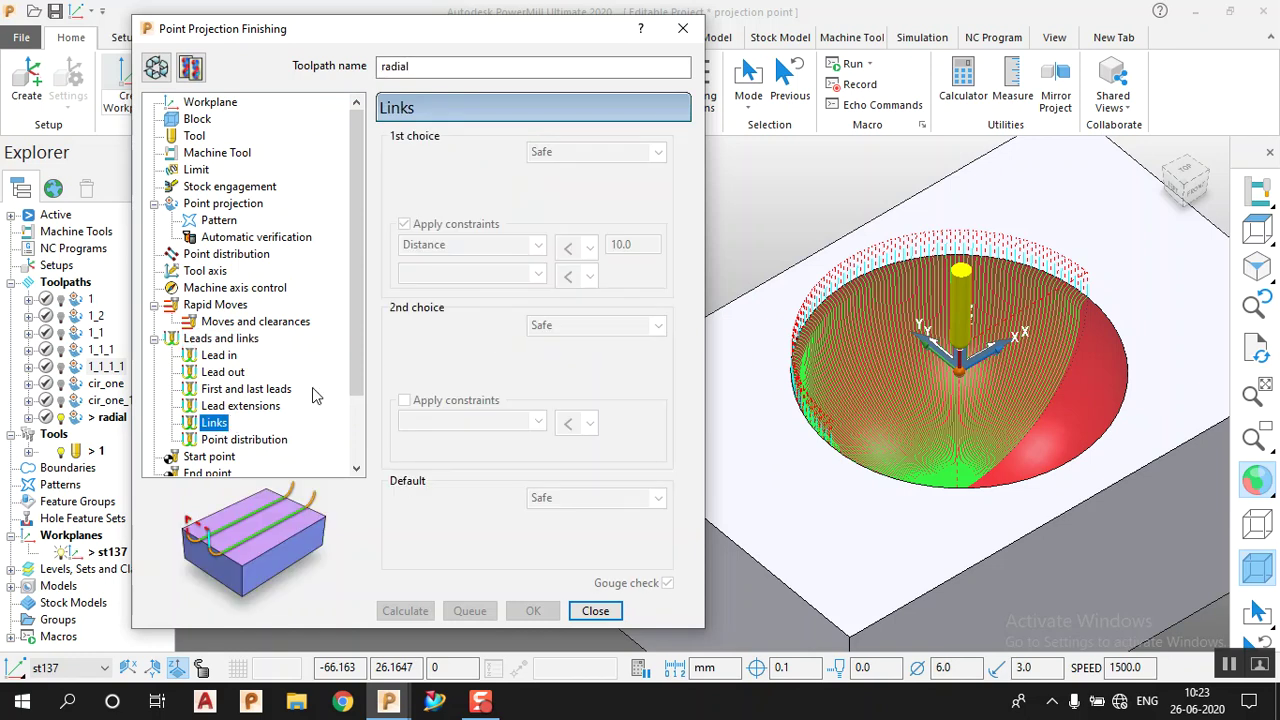
pyautogui.click(156, 70)
pyautogui.click(585, 152)
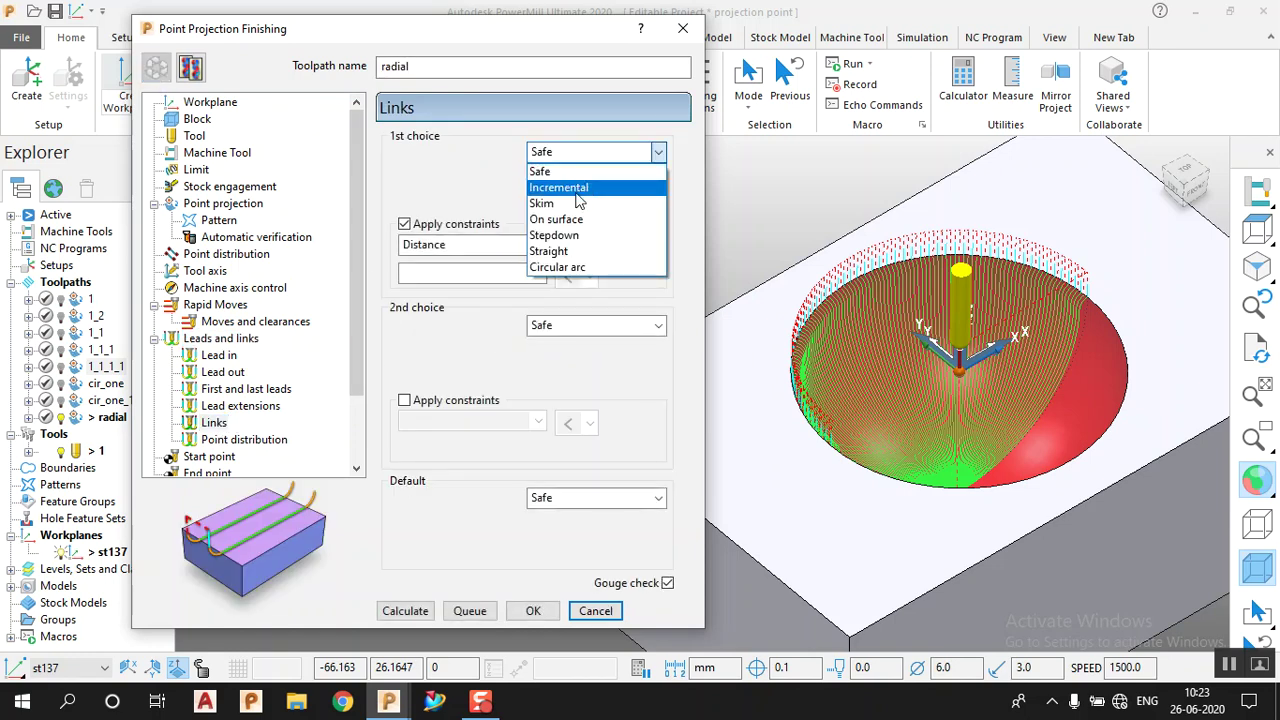
pyautogui.click(560, 219)
pyautogui.scroll(3, 1058, 293)
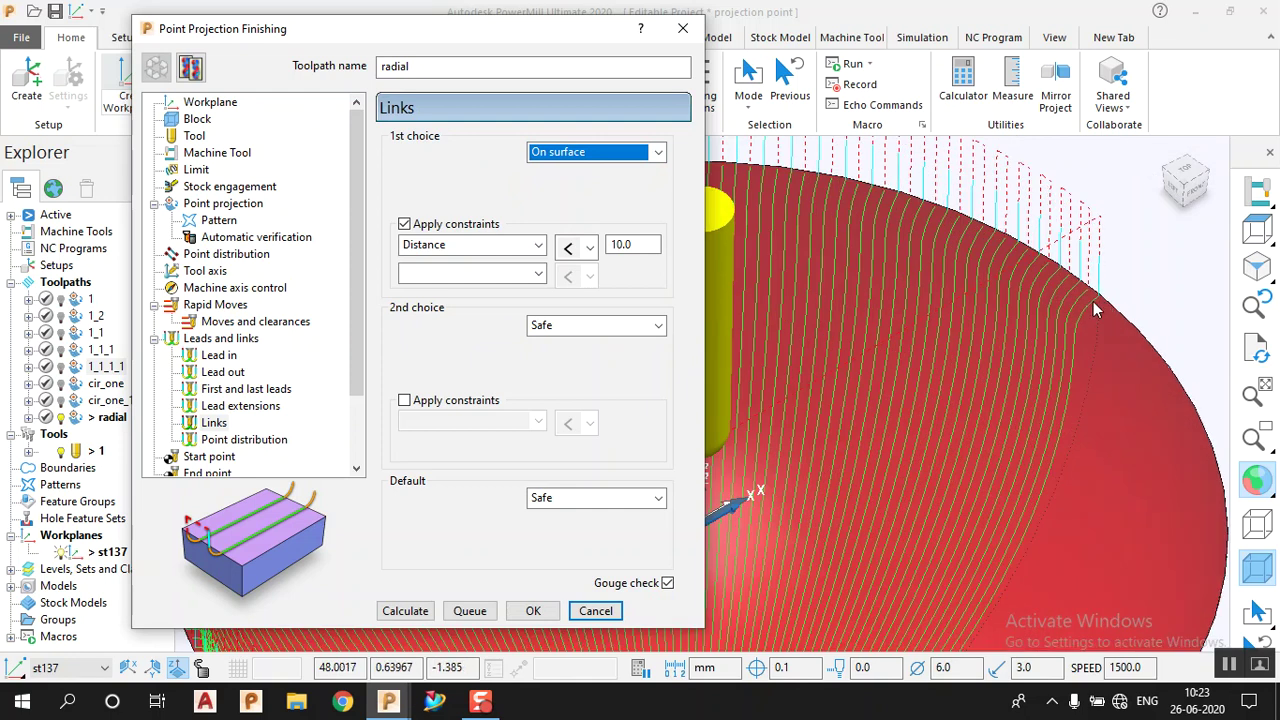
pyautogui.scroll(-2, 1040, 330)
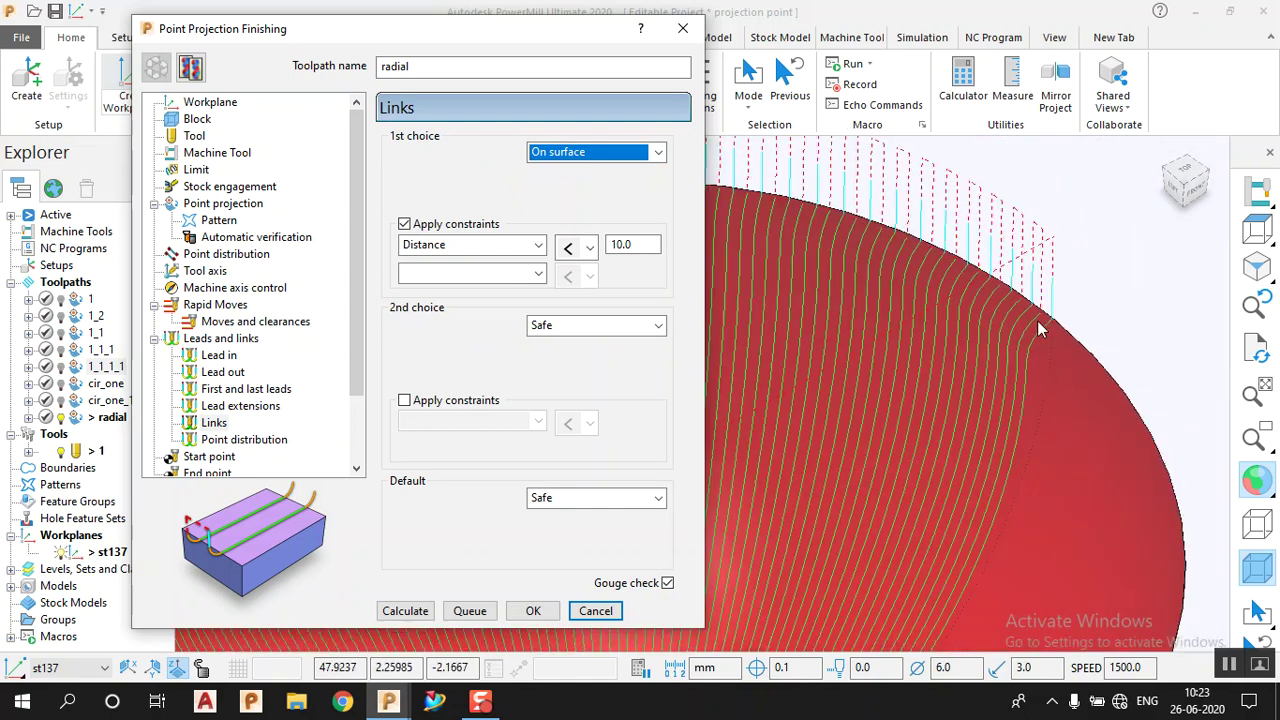
pyautogui.scroll(-3, 1040, 330)
# Step: Set the default link of the radial toolpath to Incremental, recalculate it and inspect the links between the radial passes
pyautogui.click(219, 220)
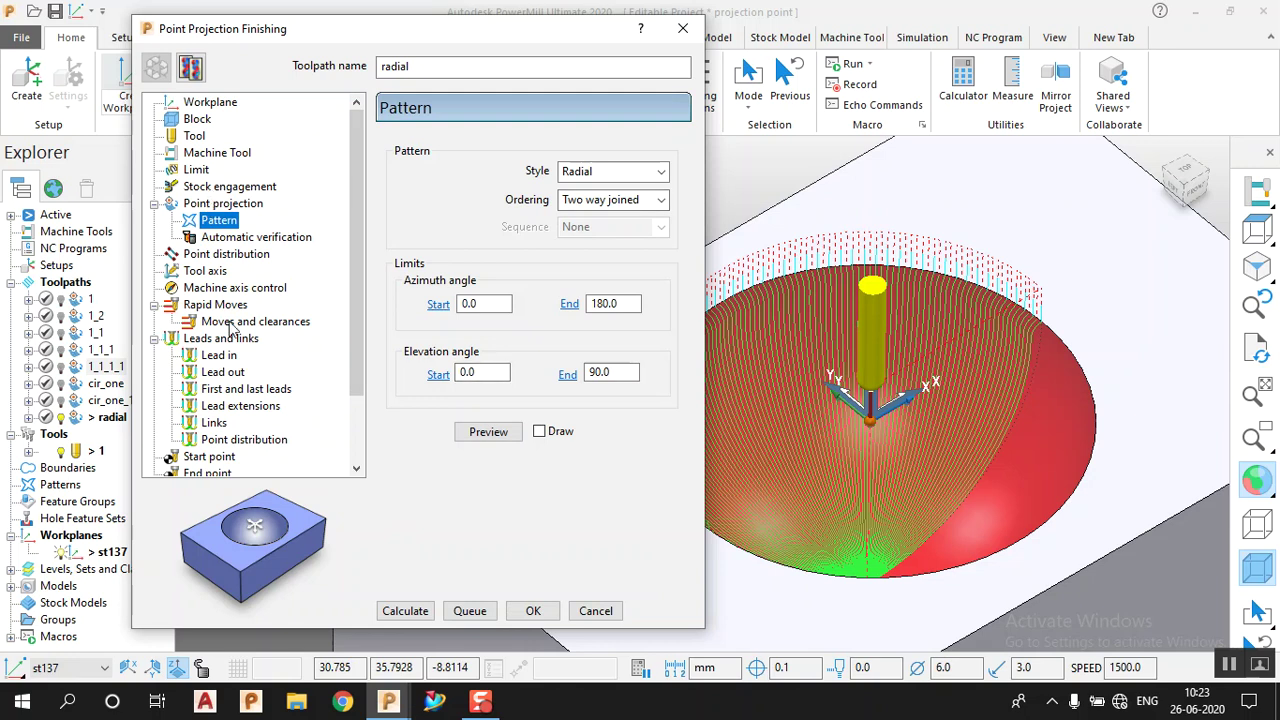
pyautogui.click(215, 423)
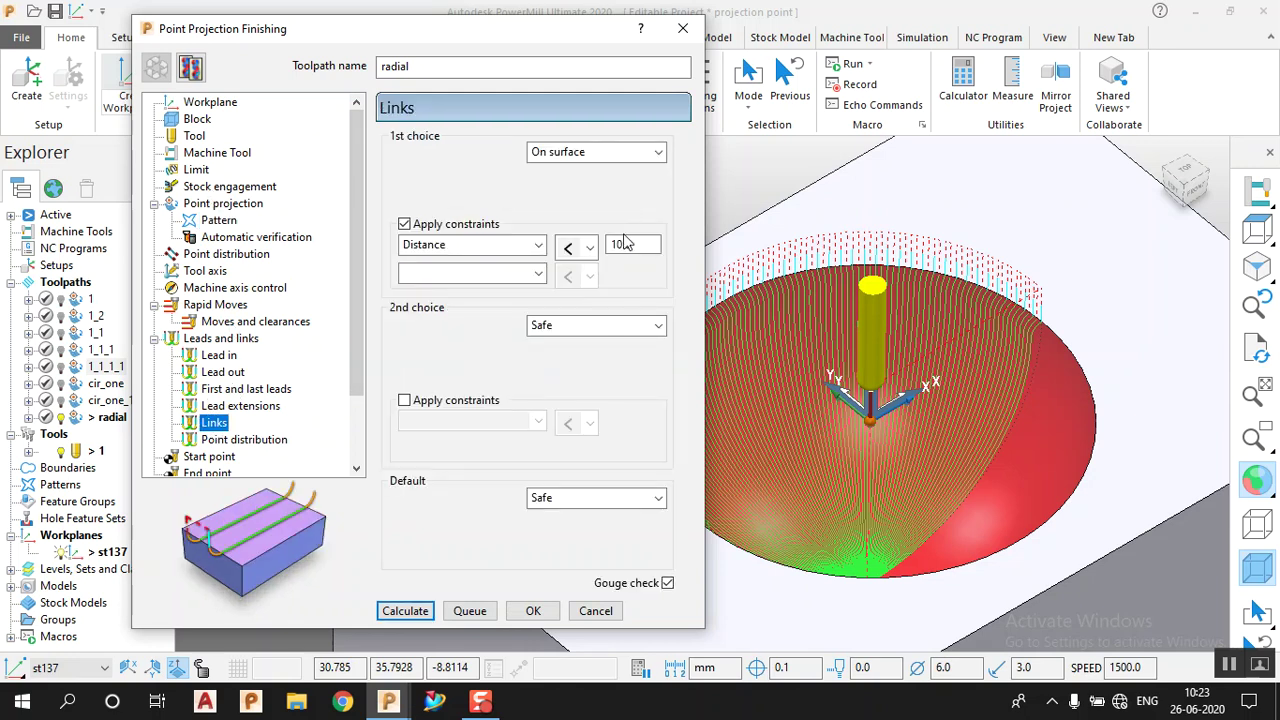
pyautogui.click(568, 504)
pyautogui.click(556, 533)
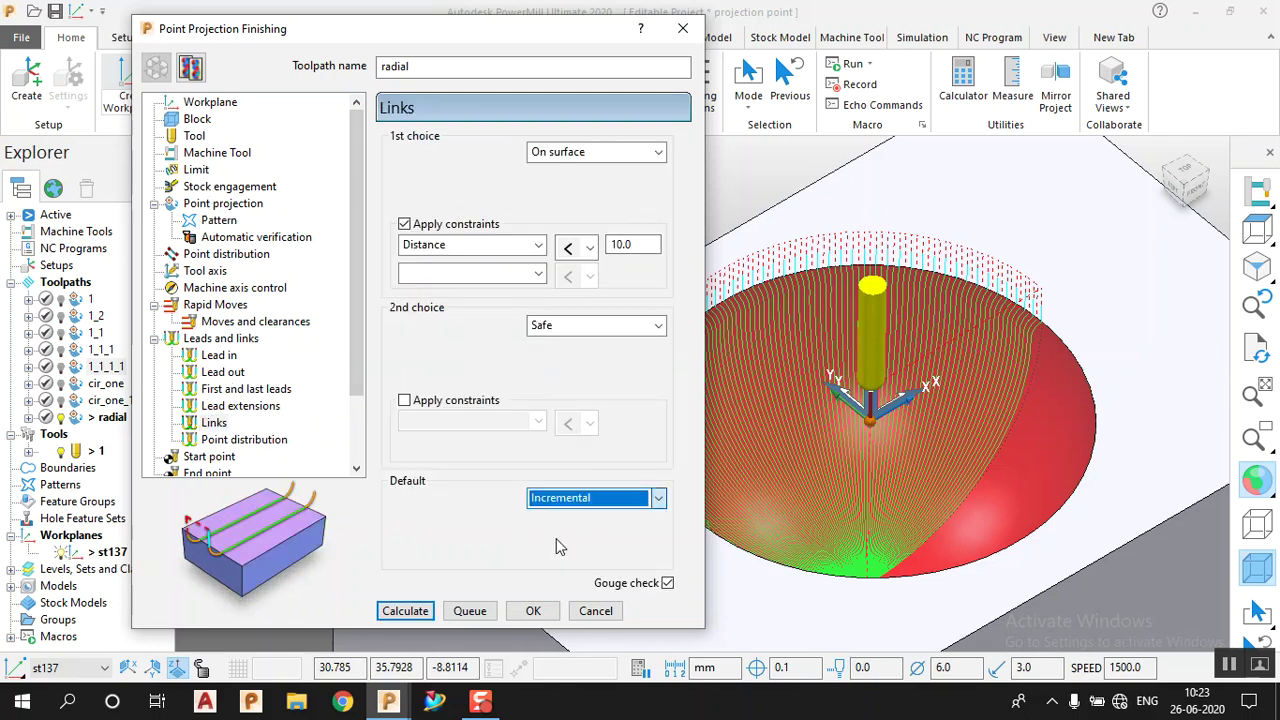
pyautogui.click(401, 613)
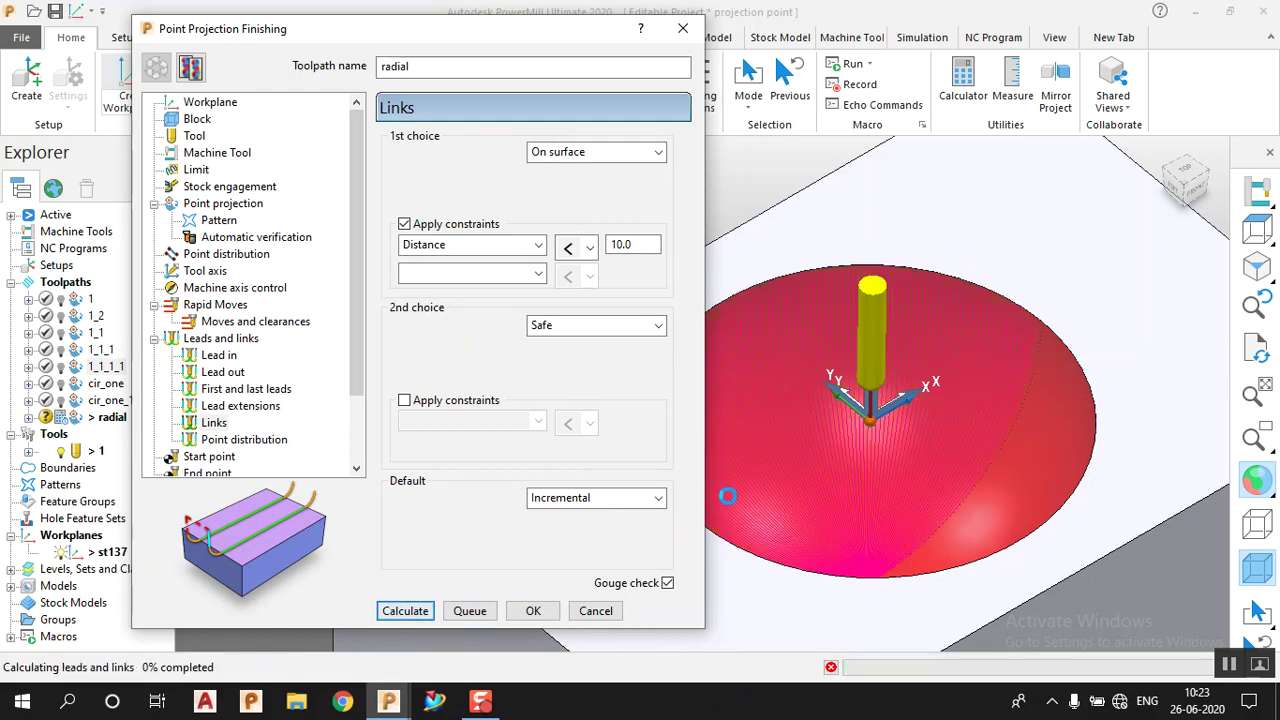
pyautogui.scroll(5, 1031, 326)
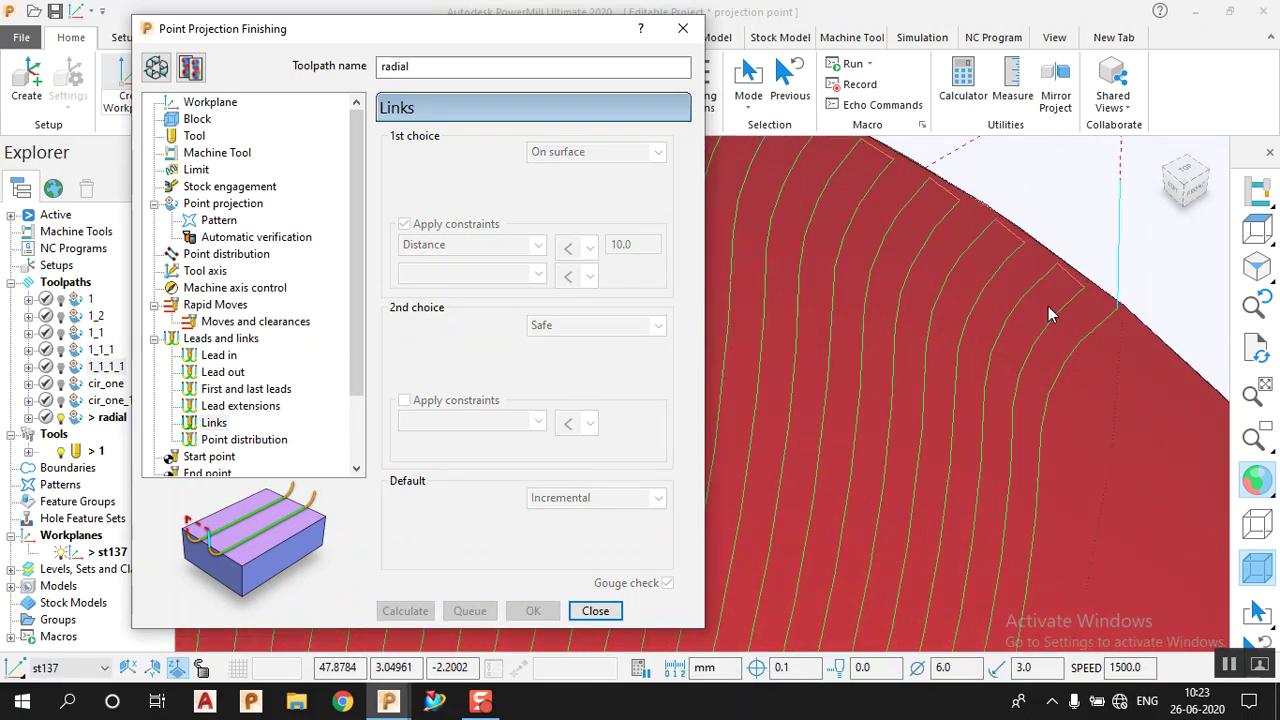
pyautogui.scroll(-8, 1084, 297)
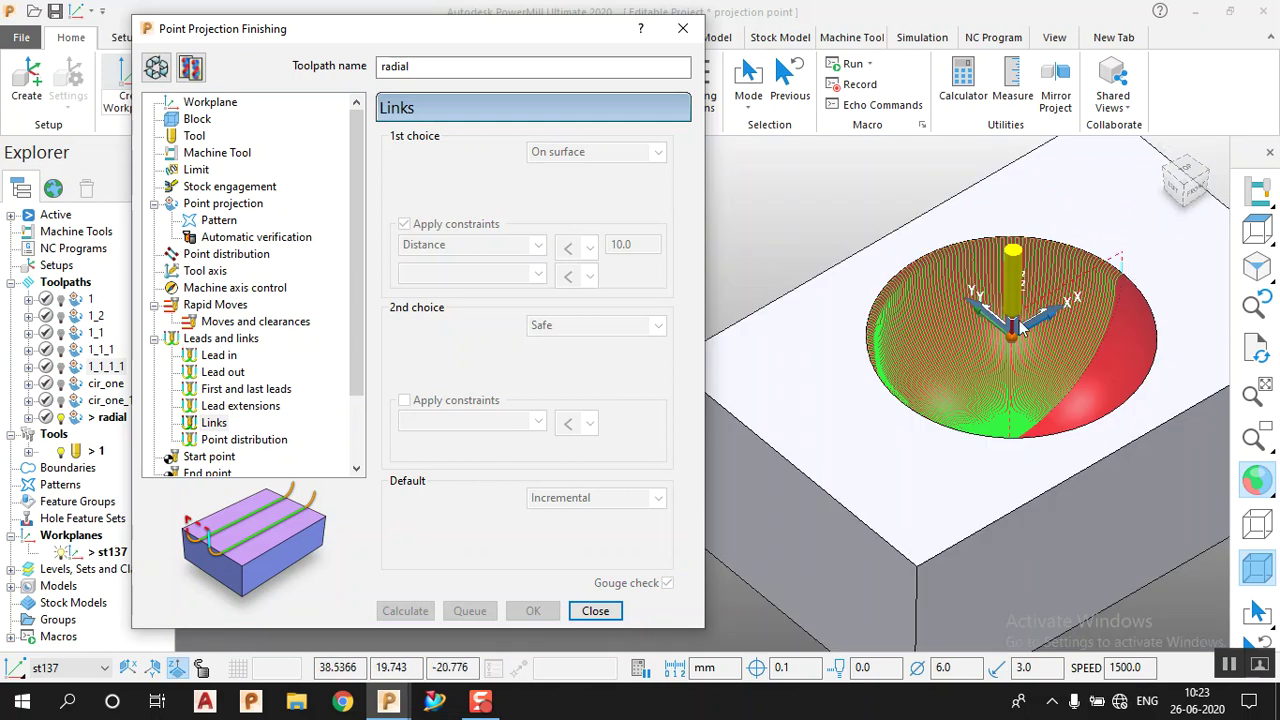
pyautogui.scroll(4, 906, 389)
pyautogui.scroll(-3, 908, 394)
pyautogui.moveTo(1026, 381); pyautogui.dragTo(938, 412, button='middle')
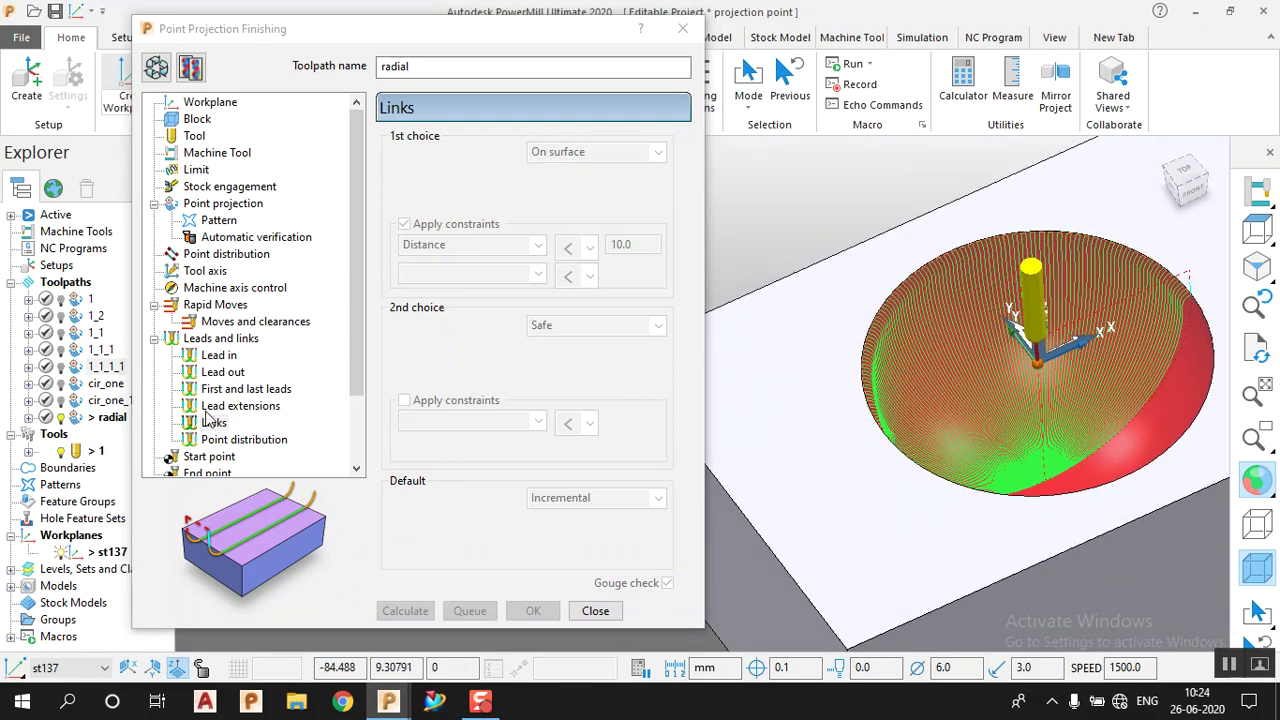
# Step: Make the radial toolpath editable, switch its pattern style to Spiral and set the angular stepover to 2
pyautogui.scroll(-2, 960, 370)
pyautogui.scroll(5, 968, 370)
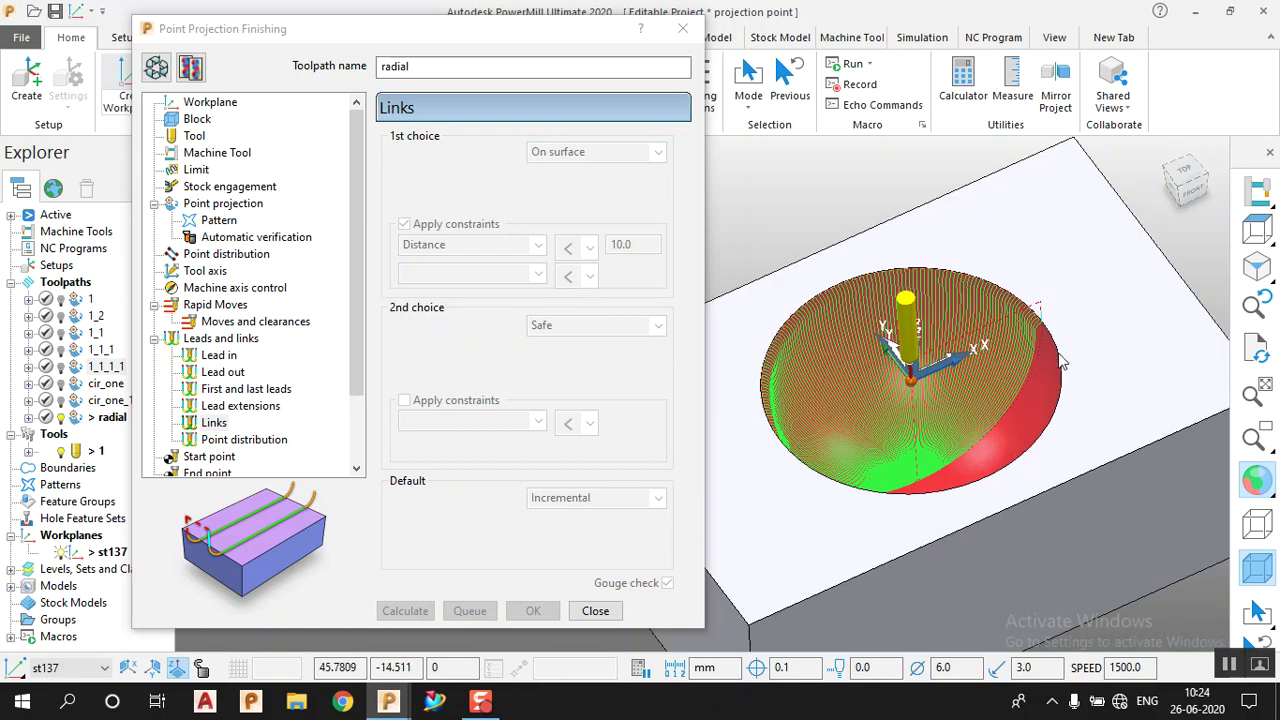
pyautogui.moveTo(963, 356); pyautogui.dragTo(1046, 400, button='middle')
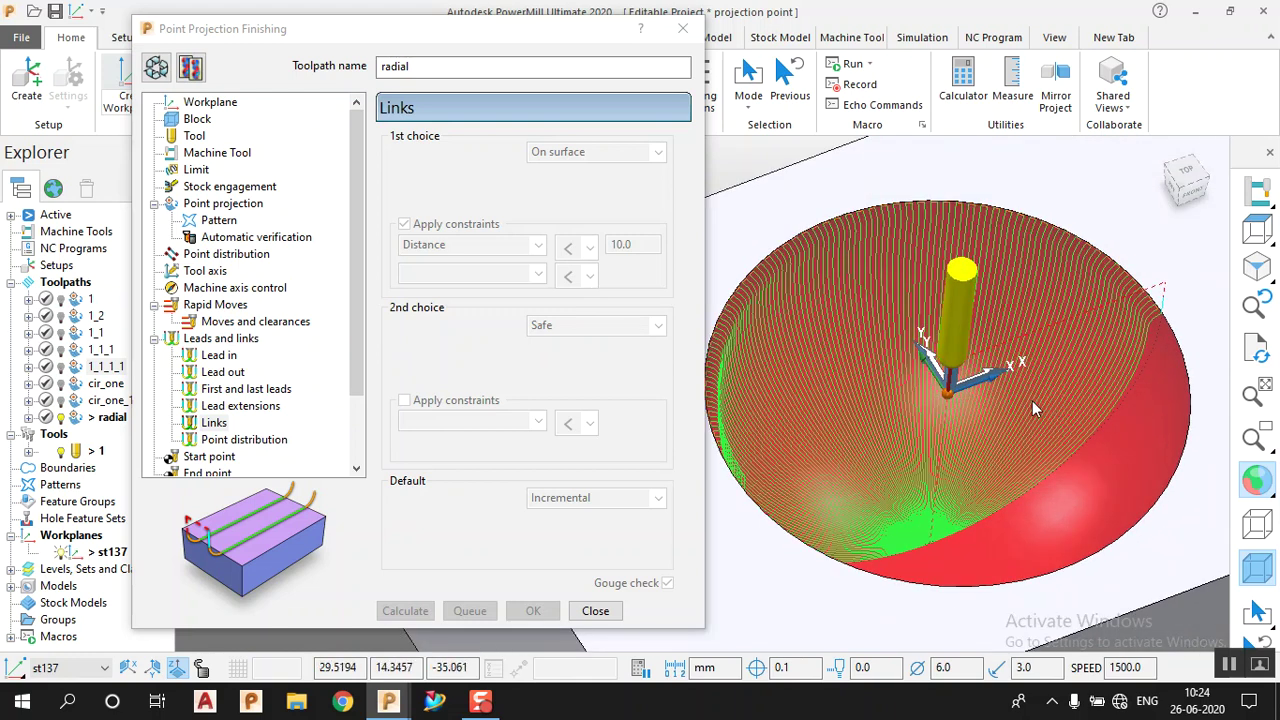
pyautogui.moveTo(1010, 385); pyautogui.dragTo(950, 348, button='middle')
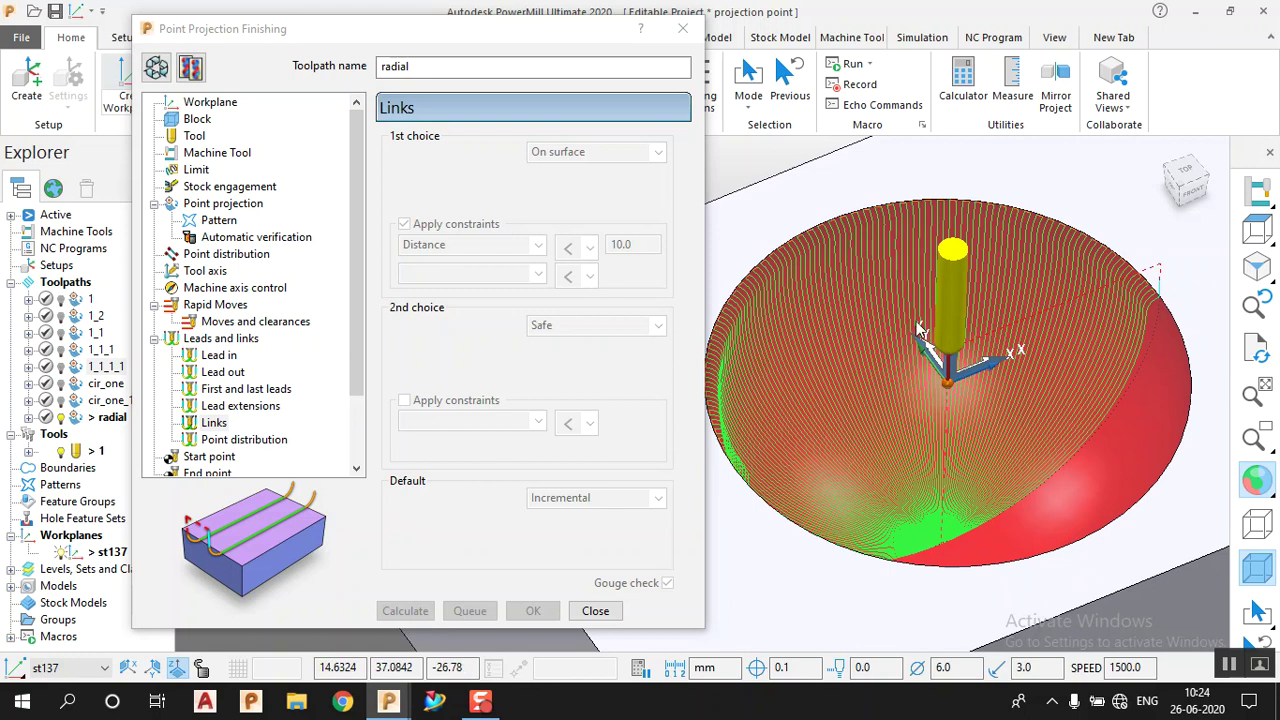
pyautogui.click(156, 67)
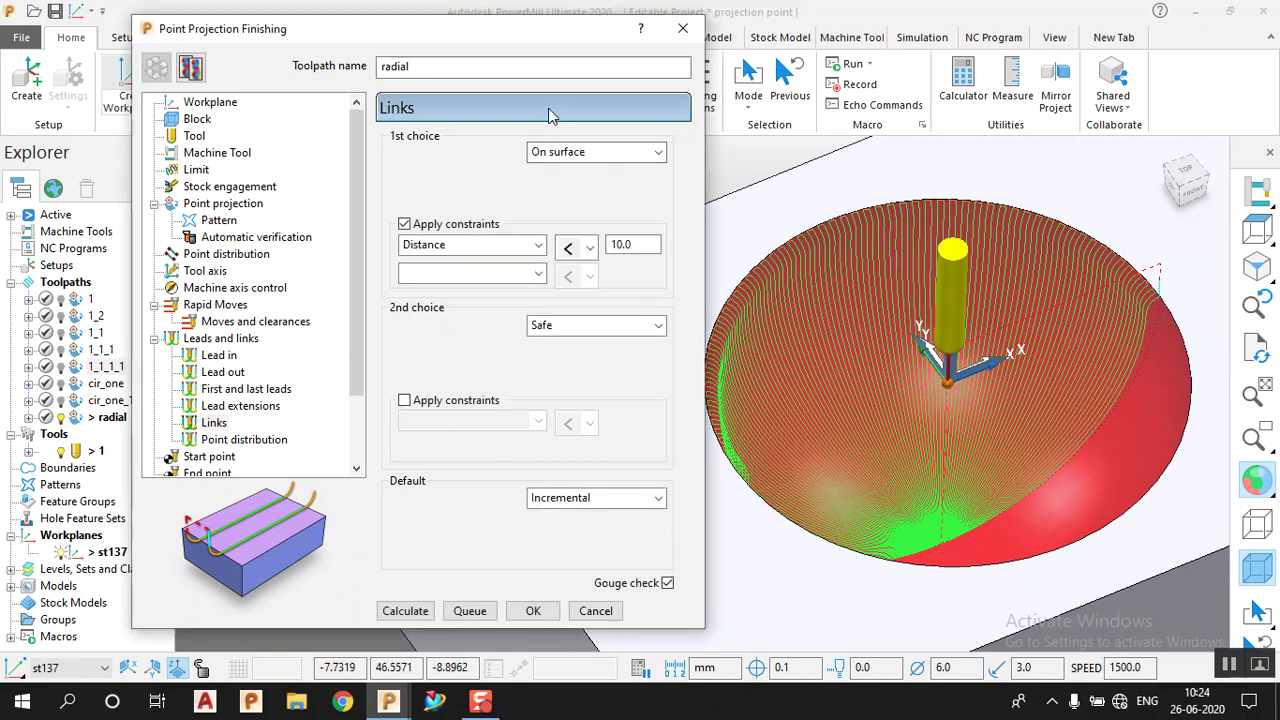
pyautogui.click(219, 221)
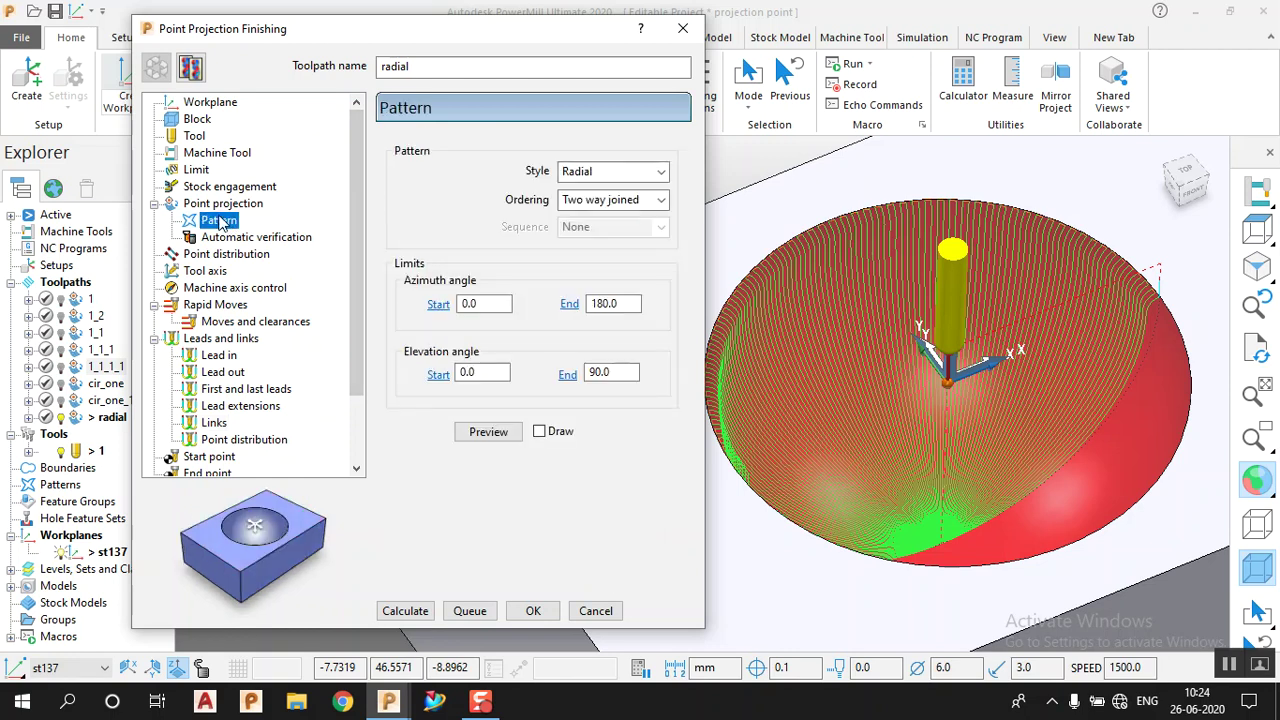
pyautogui.click(218, 205)
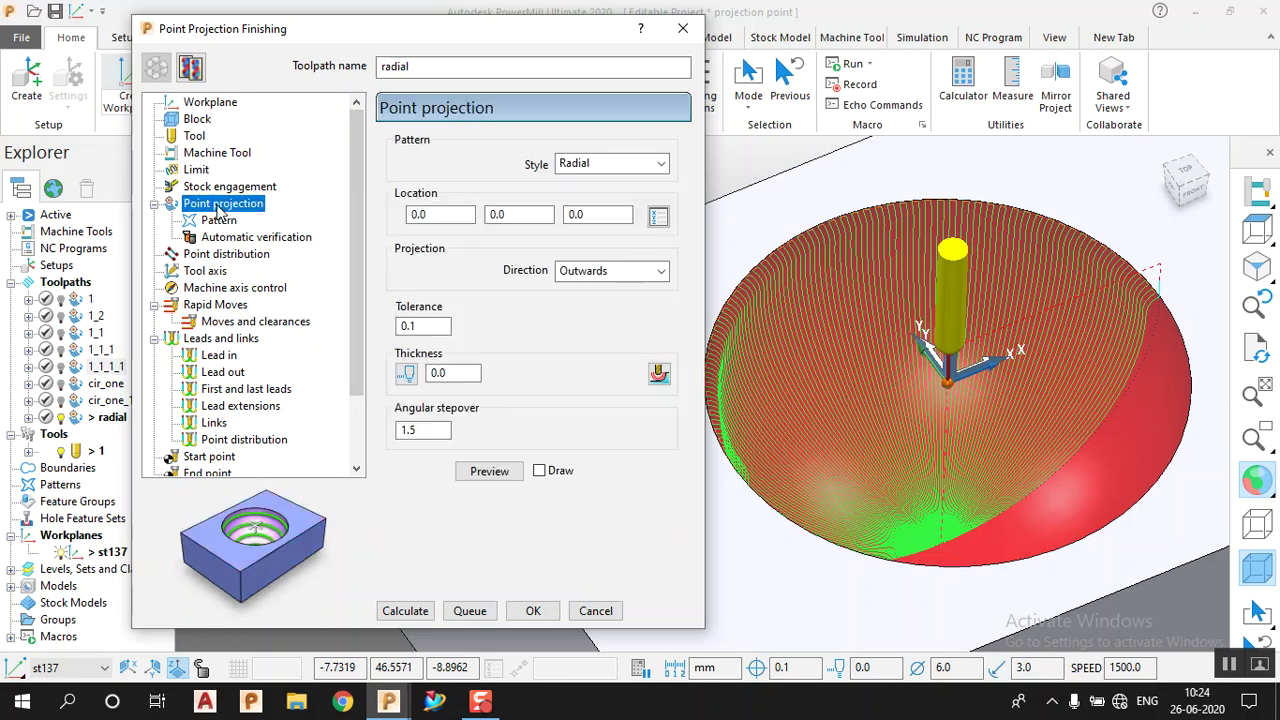
pyautogui.click(630, 164)
pyautogui.click(592, 199)
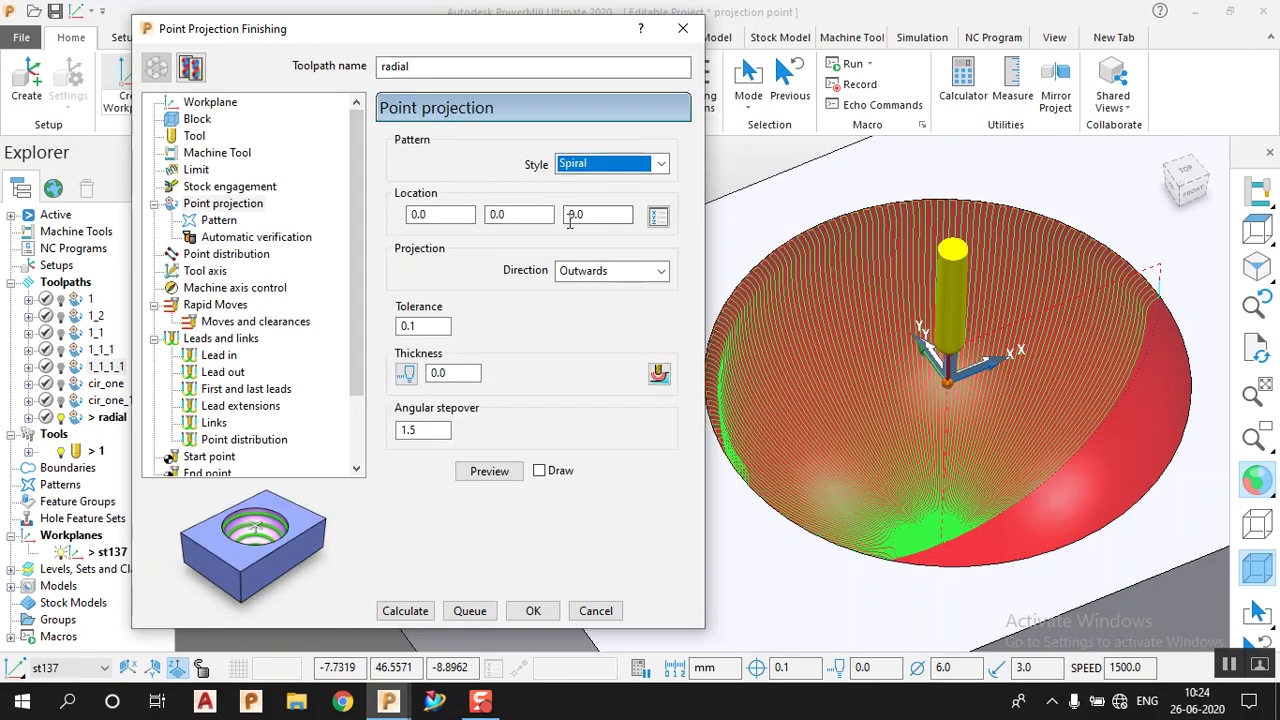
pyautogui.doubleClick(422, 430)
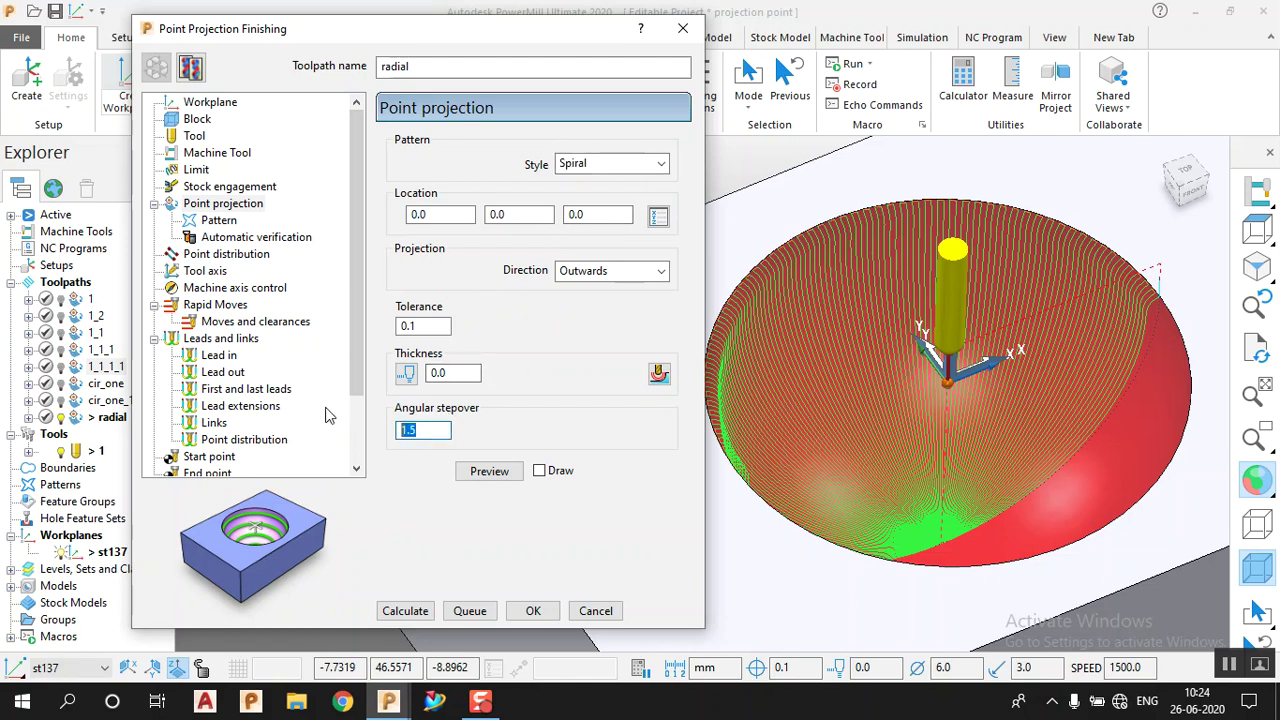
pyautogui.write('2')
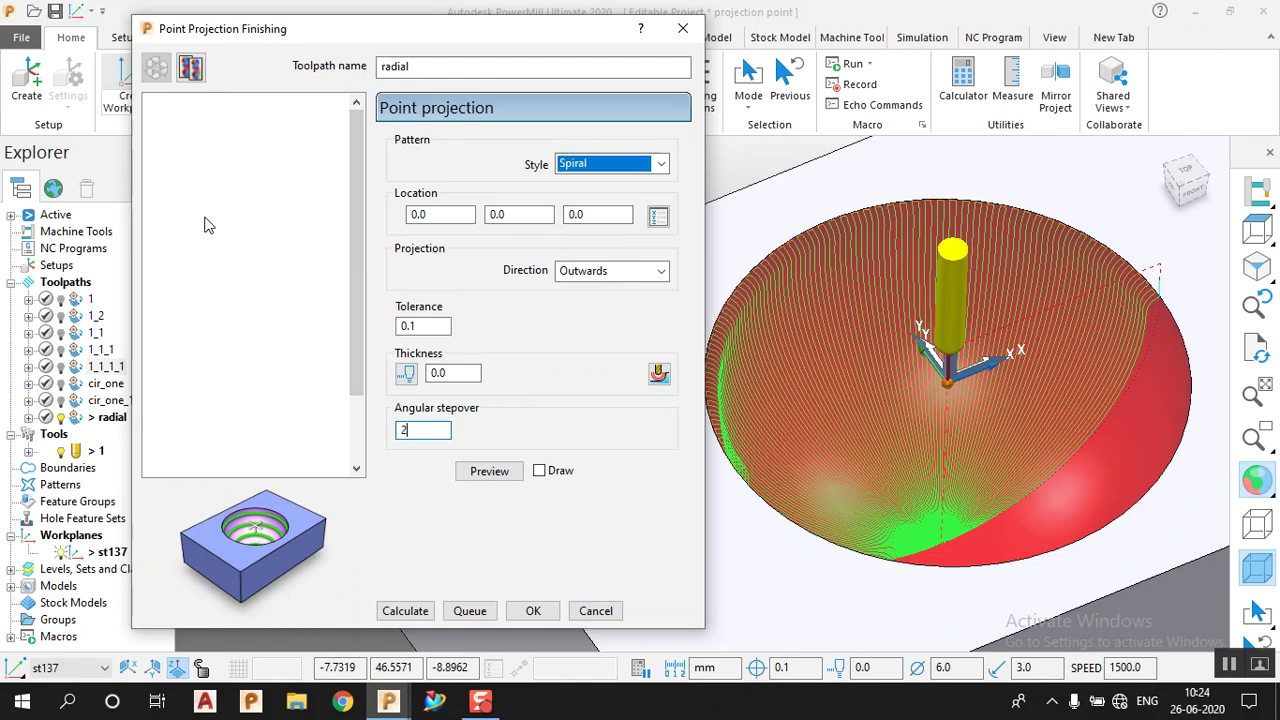
# Step: Keep the Spiral style for the pattern and preview the clockwise spiral drawn around the block
pyautogui.click(632, 176)
pyautogui.click(635, 177)
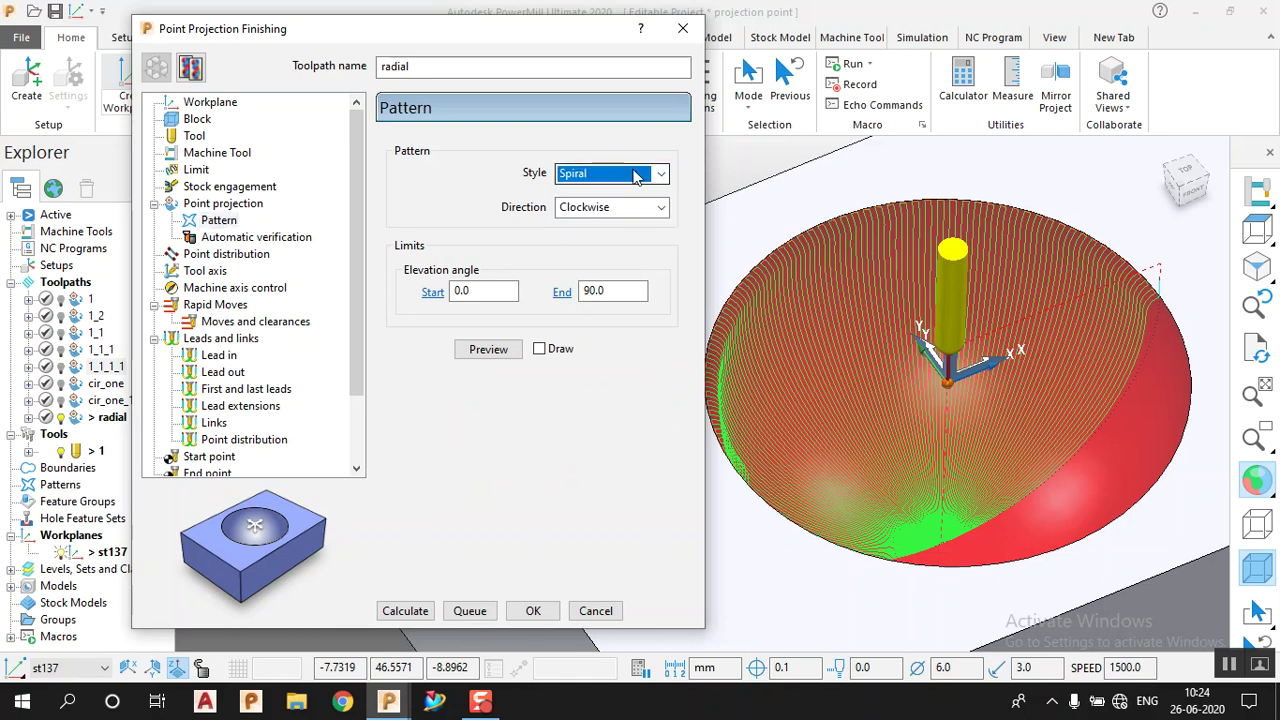
pyautogui.click(628, 290)
pyautogui.click(515, 348)
pyautogui.click(539, 348)
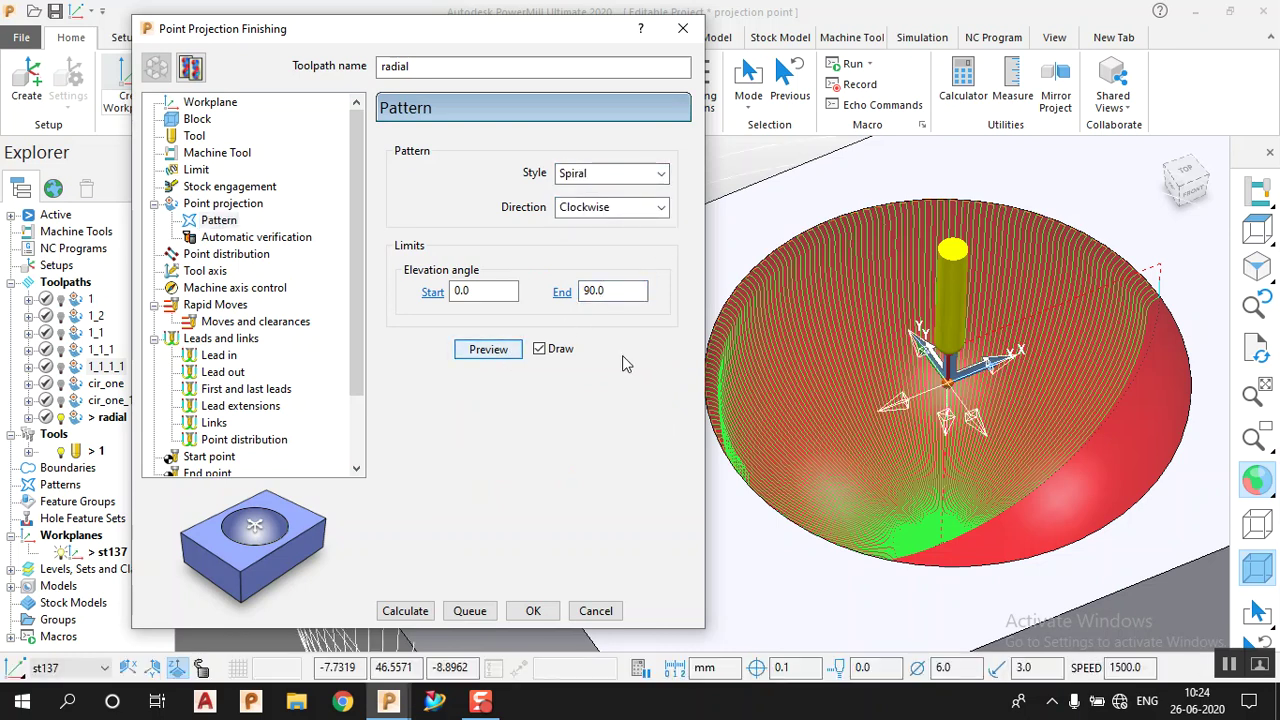
pyautogui.scroll(-4, 877, 322)
pyautogui.scroll(-2, 877, 322)
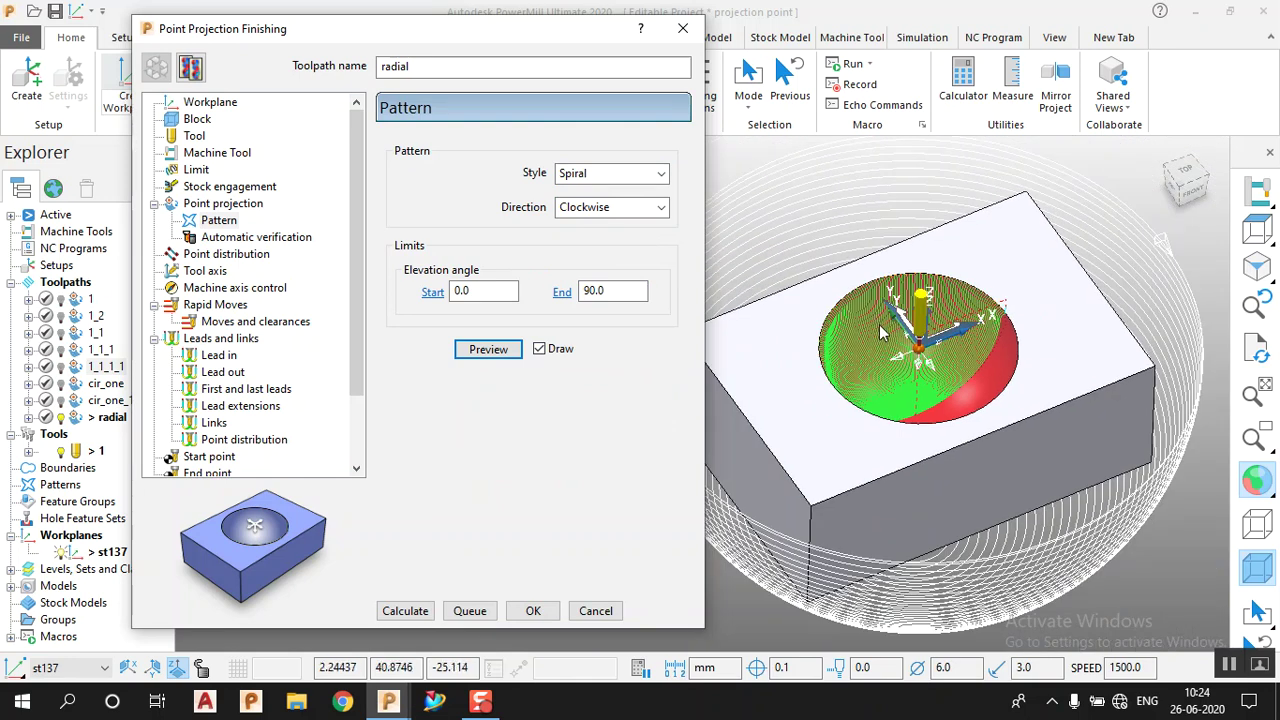
# Step: Calculate the spiral toolpath and inspect its passes in the cavity from the top view
pyautogui.click(423, 615)
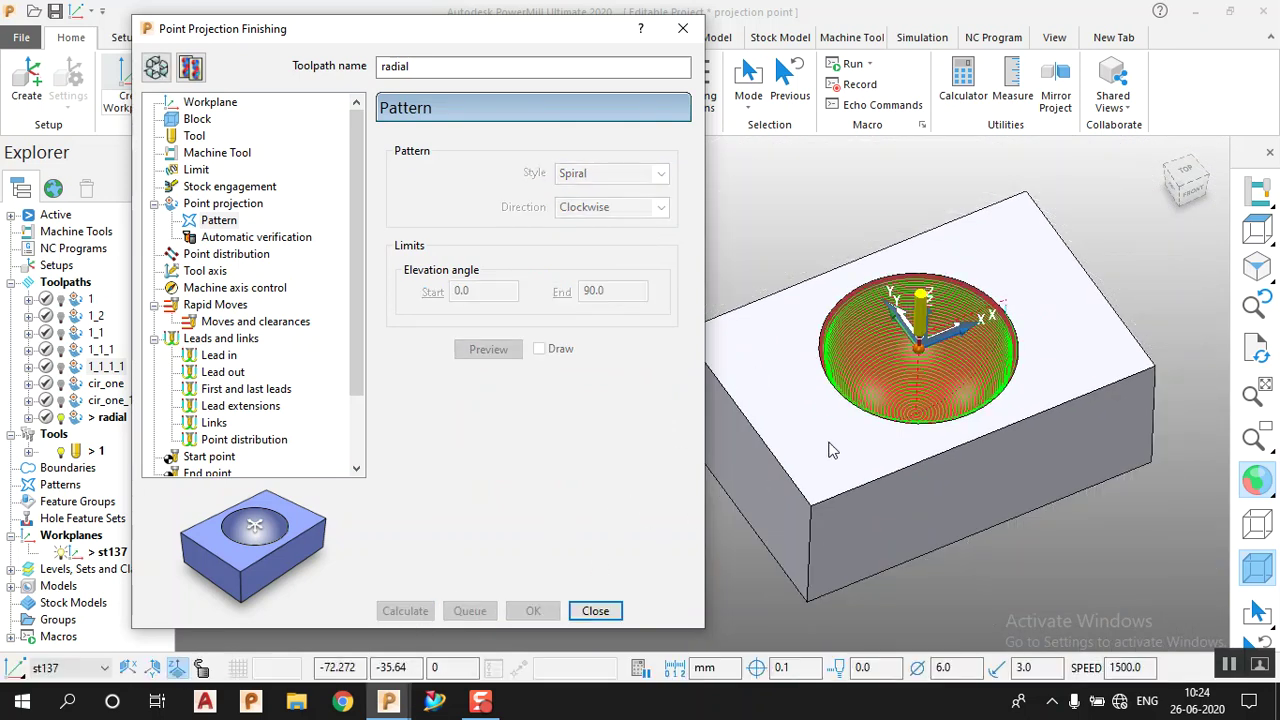
pyautogui.scroll(3, 883, 393)
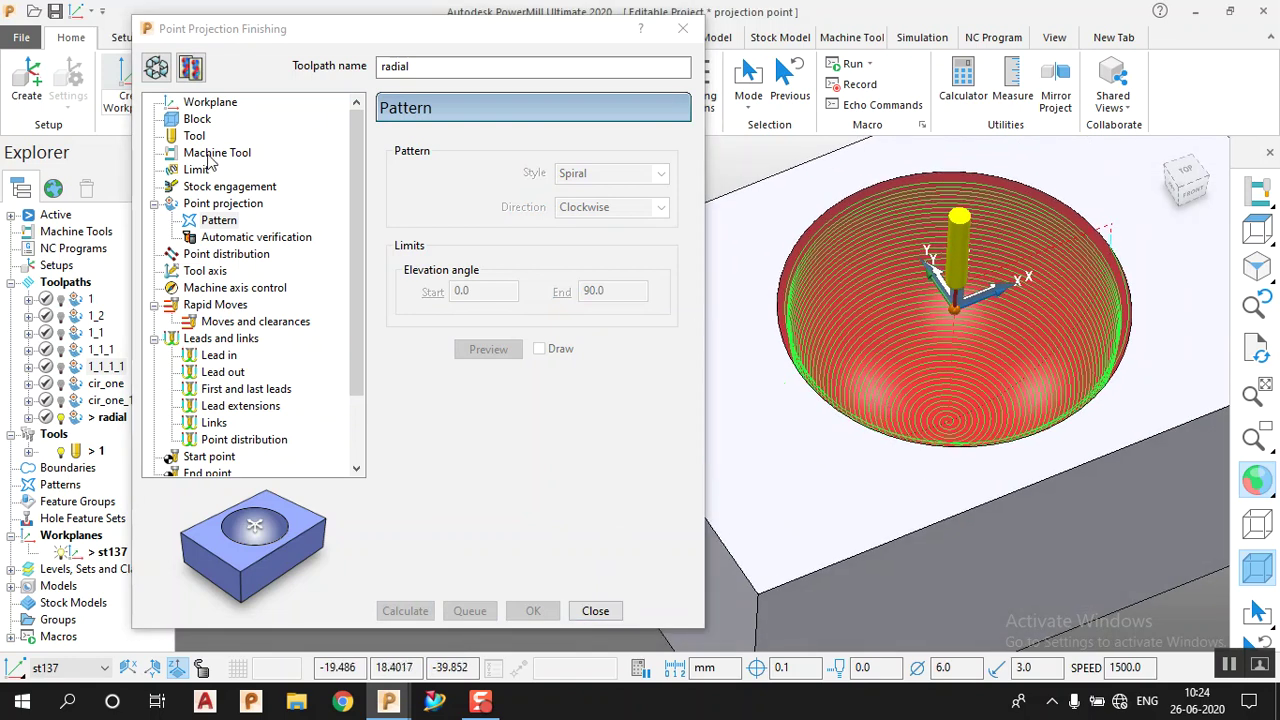
pyautogui.click(1259, 232)
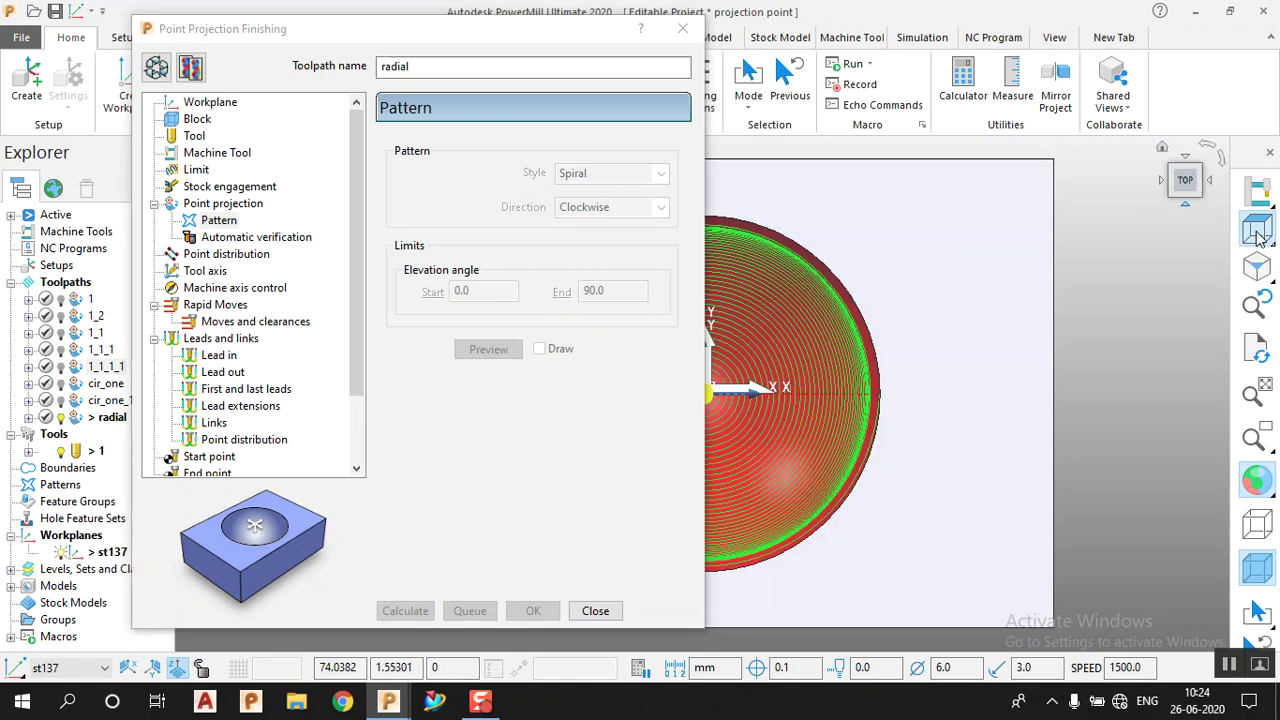
pyautogui.scroll(5, 810, 355)
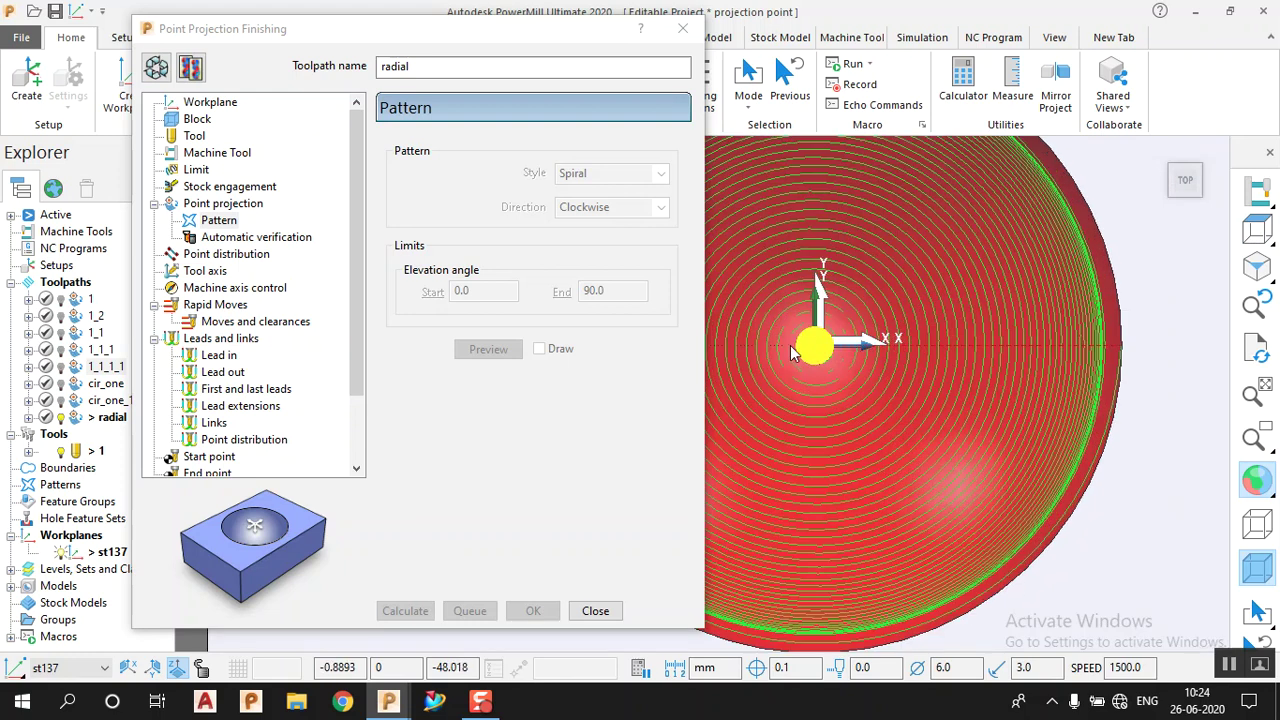
pyautogui.scroll(-4, 941, 352)
pyautogui.scroll(1, 859, 340)
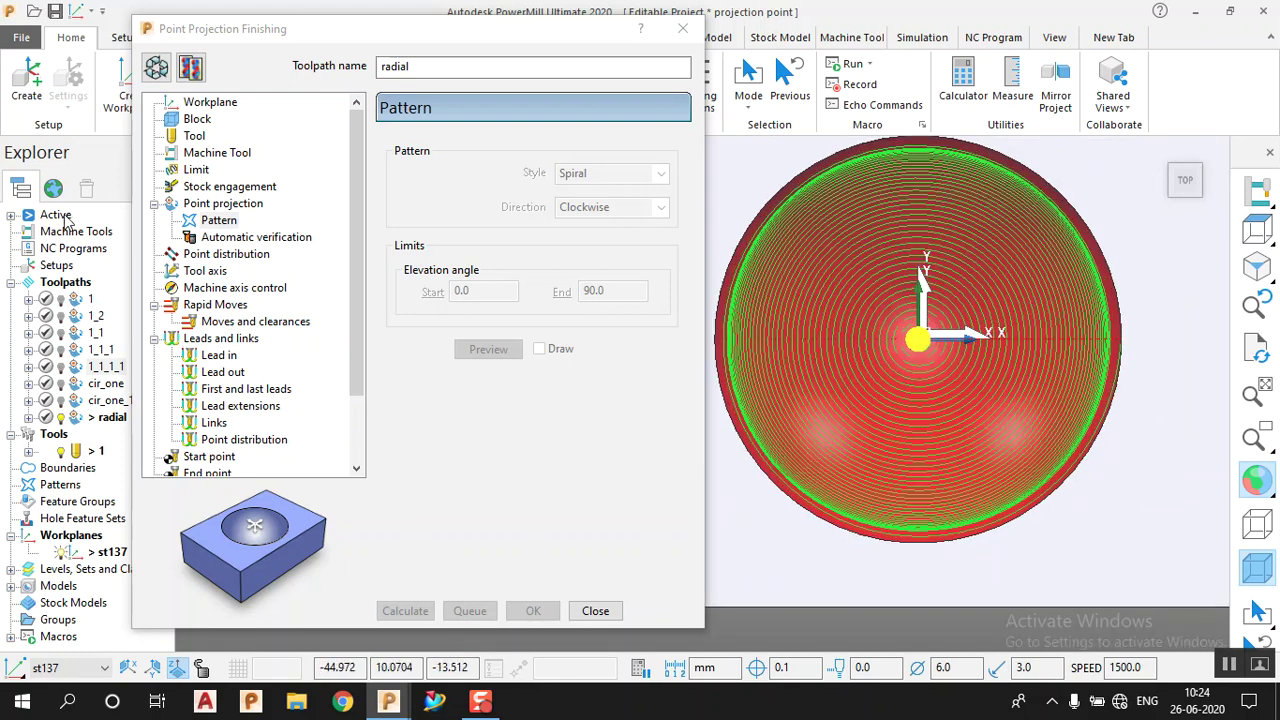
# Step: Make the spiral toolpath editable again and set its projection location to X 20 and Y 20
pyautogui.click(157, 67)
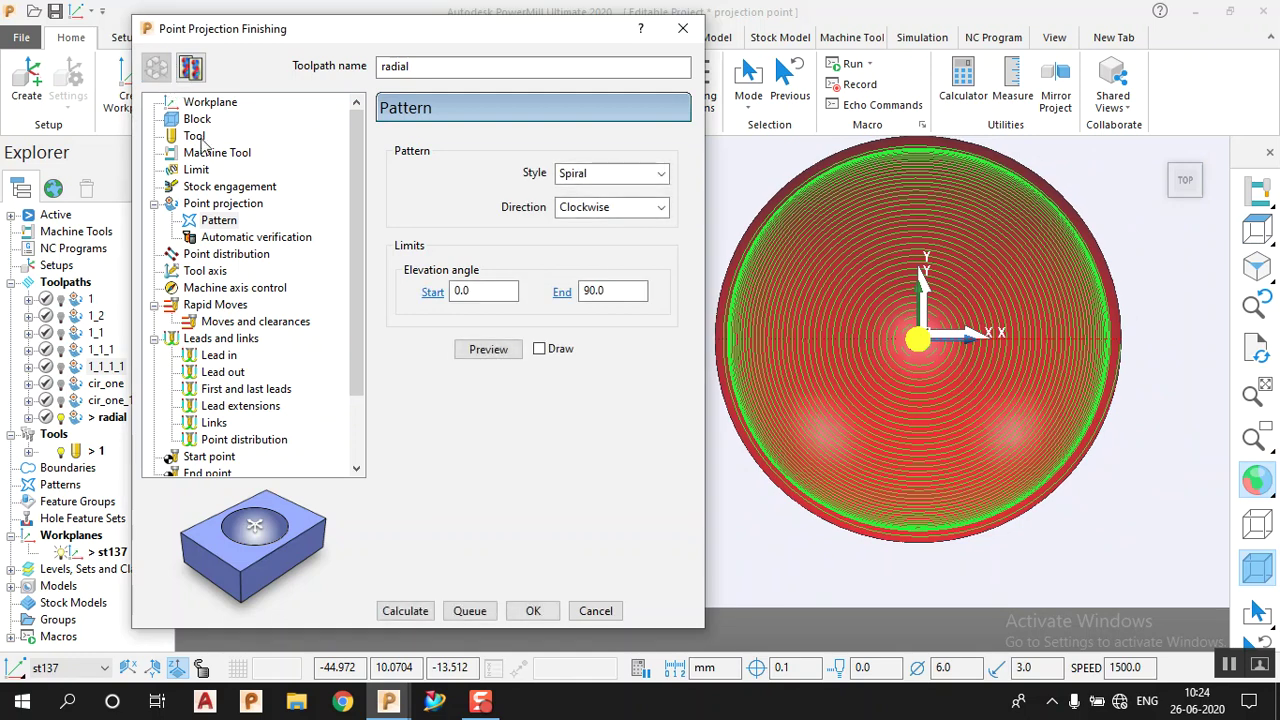
pyautogui.click(217, 222)
pyautogui.click(220, 204)
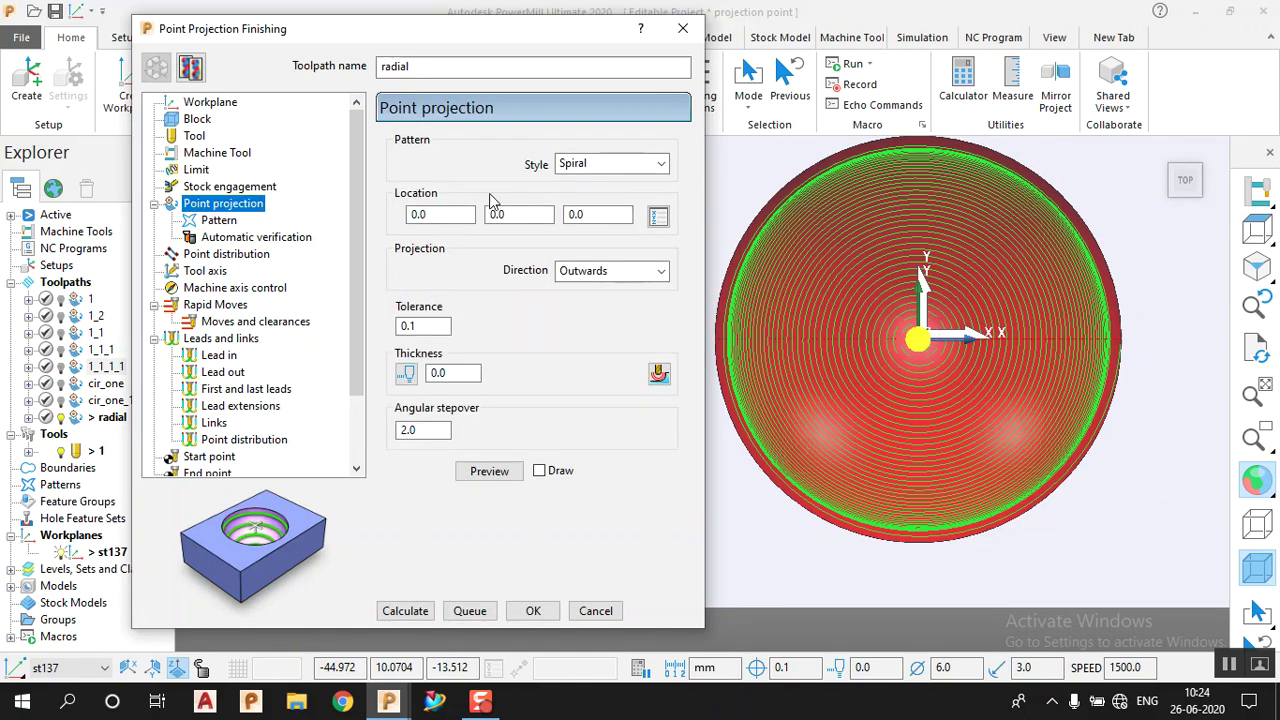
pyautogui.click(524, 214)
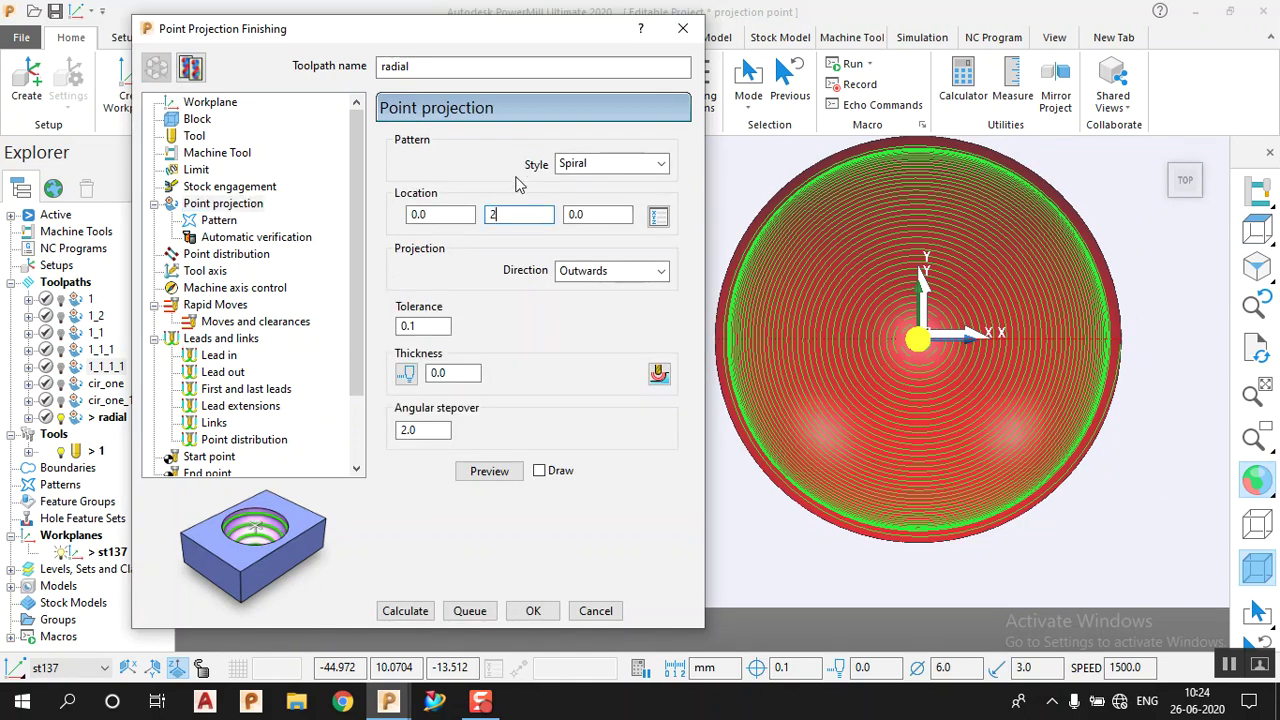
pyautogui.click(425, 214)
pyautogui.write('20')
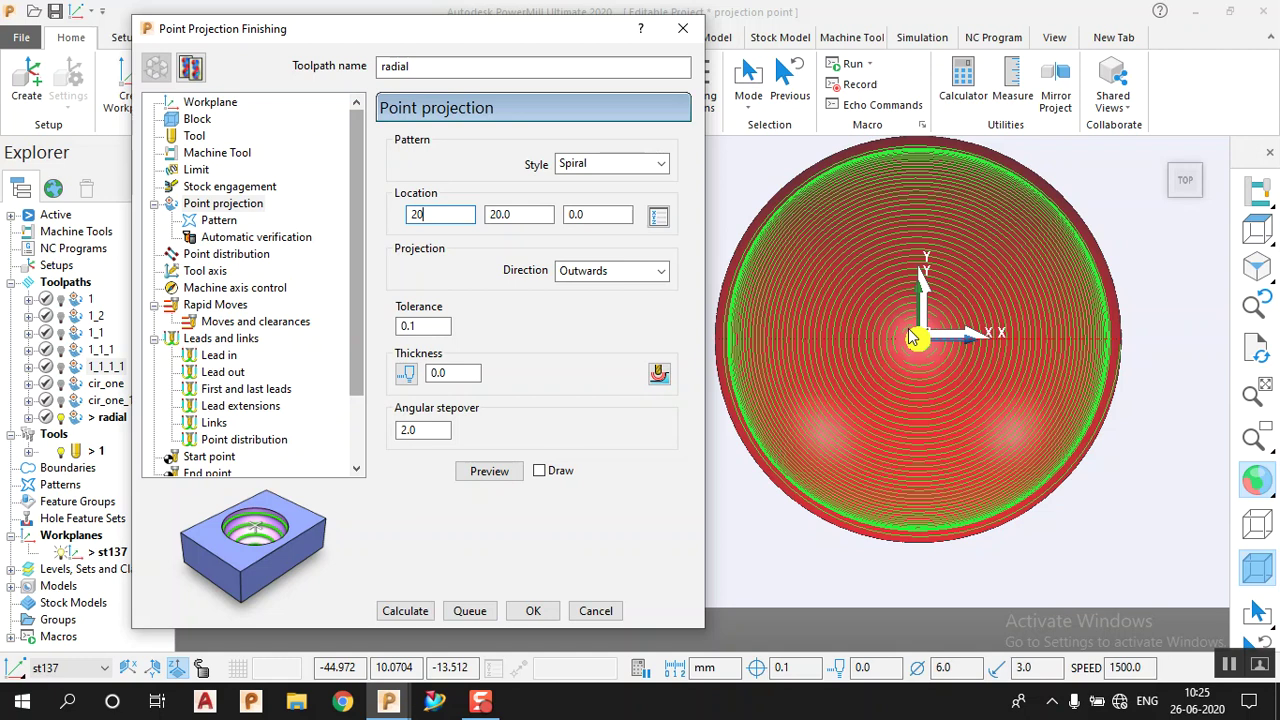
pyautogui.press('Return')
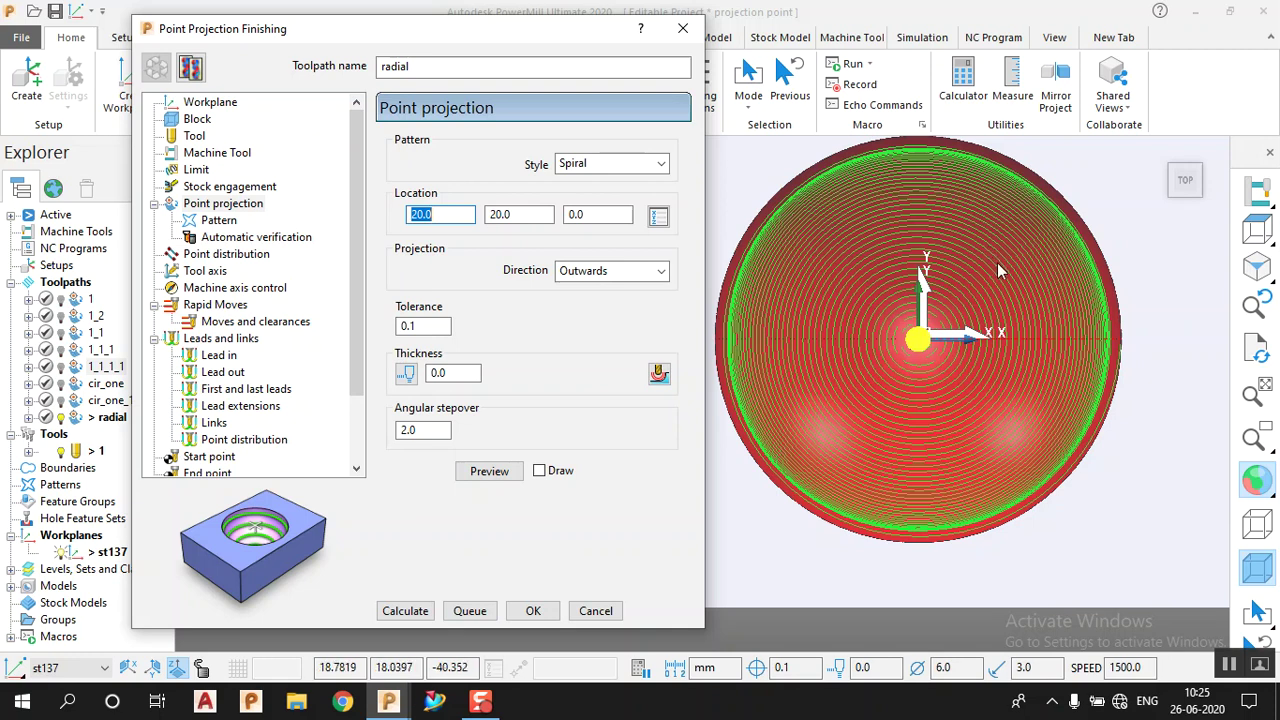
# Step: Calculate the toolpath with the offset projection point, close its settings and view the off-centre spiral in the cavity
pyautogui.click(410, 612)
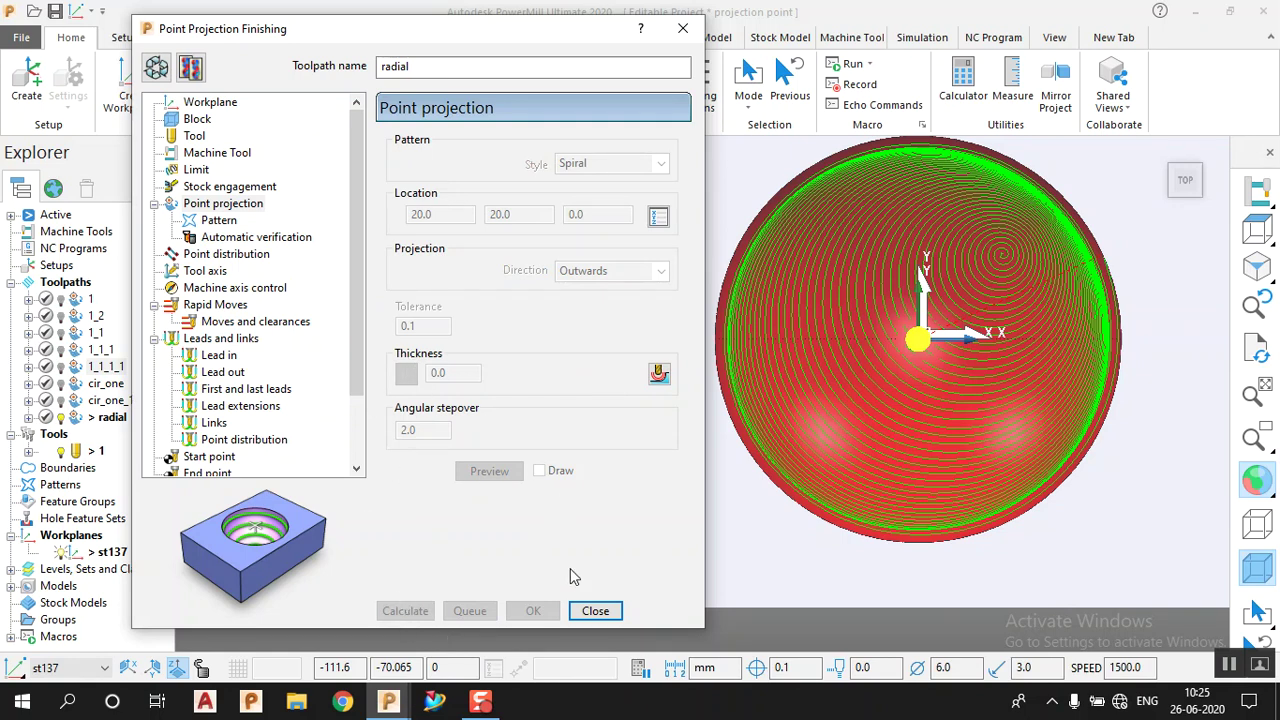
pyautogui.click(595, 610)
pyautogui.moveTo(734, 494); pyautogui.dragTo(1060, 240, button='middle')
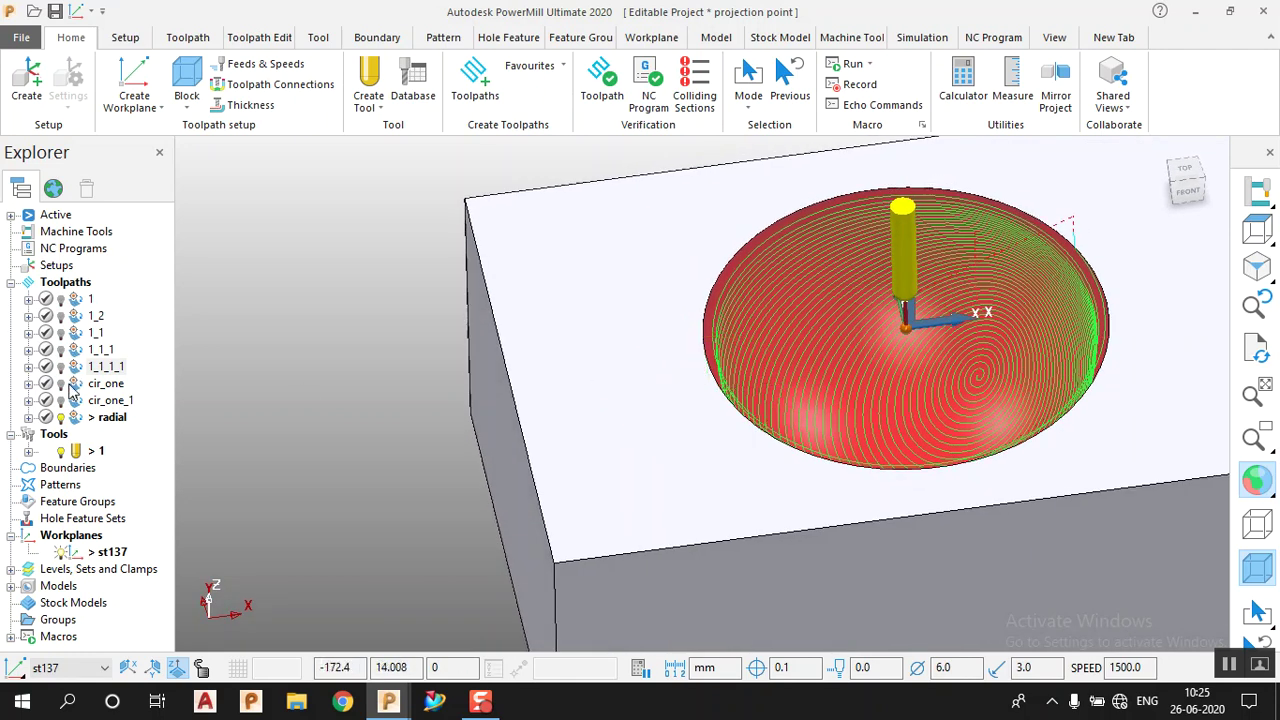
# Step: Activate toolpaths 1_1_1, 1_1 and 1_1_1_1 in turn to compare their passes in the cavity
pyautogui.rightClick(110, 418)
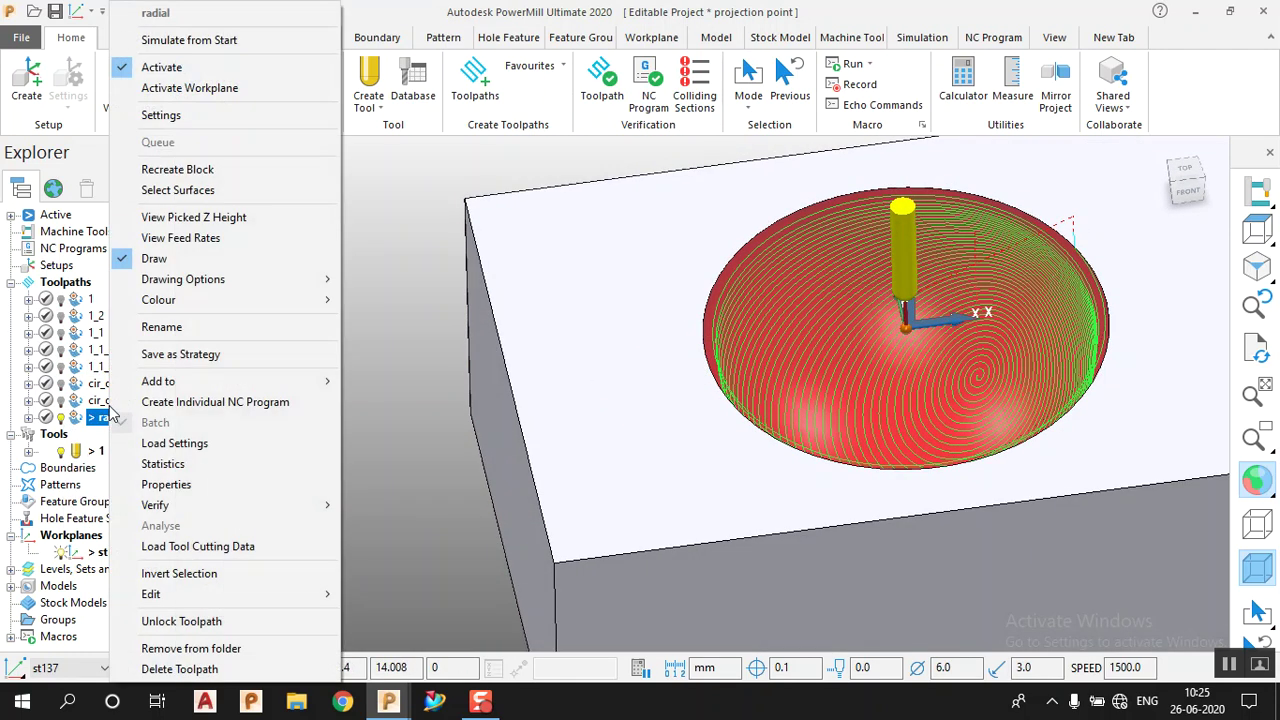
pyautogui.click(100, 350)
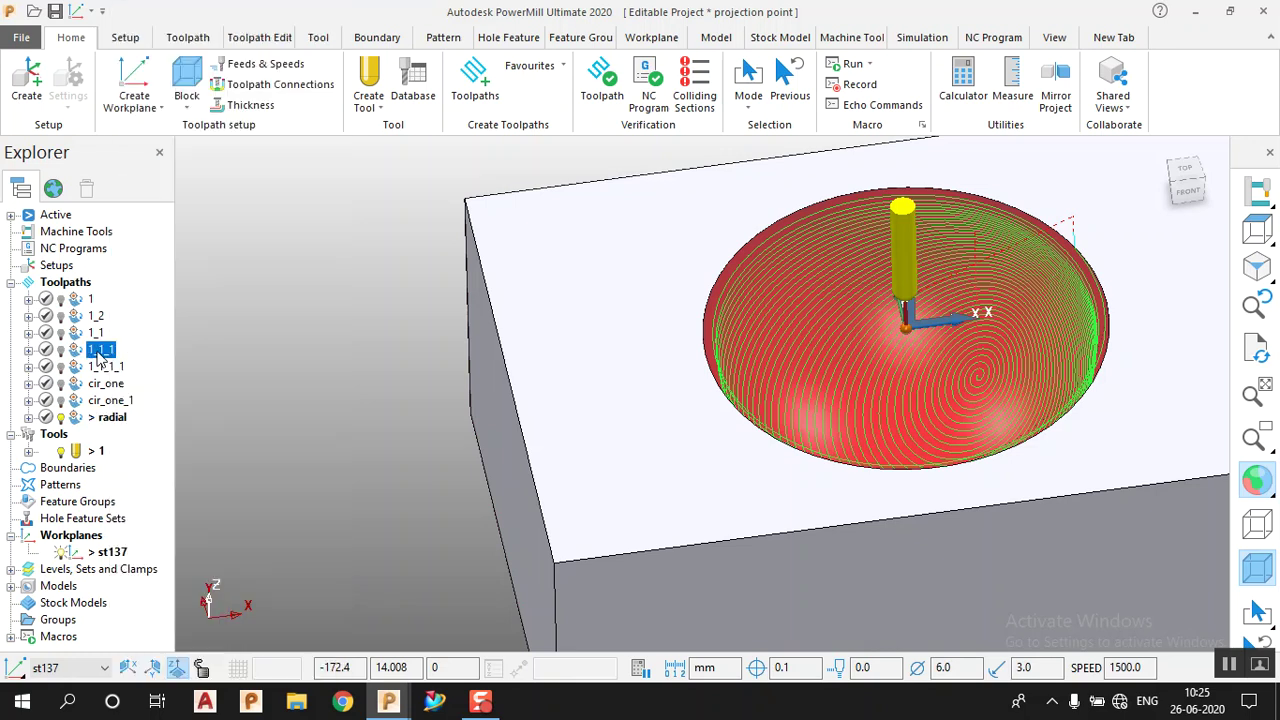
pyautogui.rightClick(100, 358)
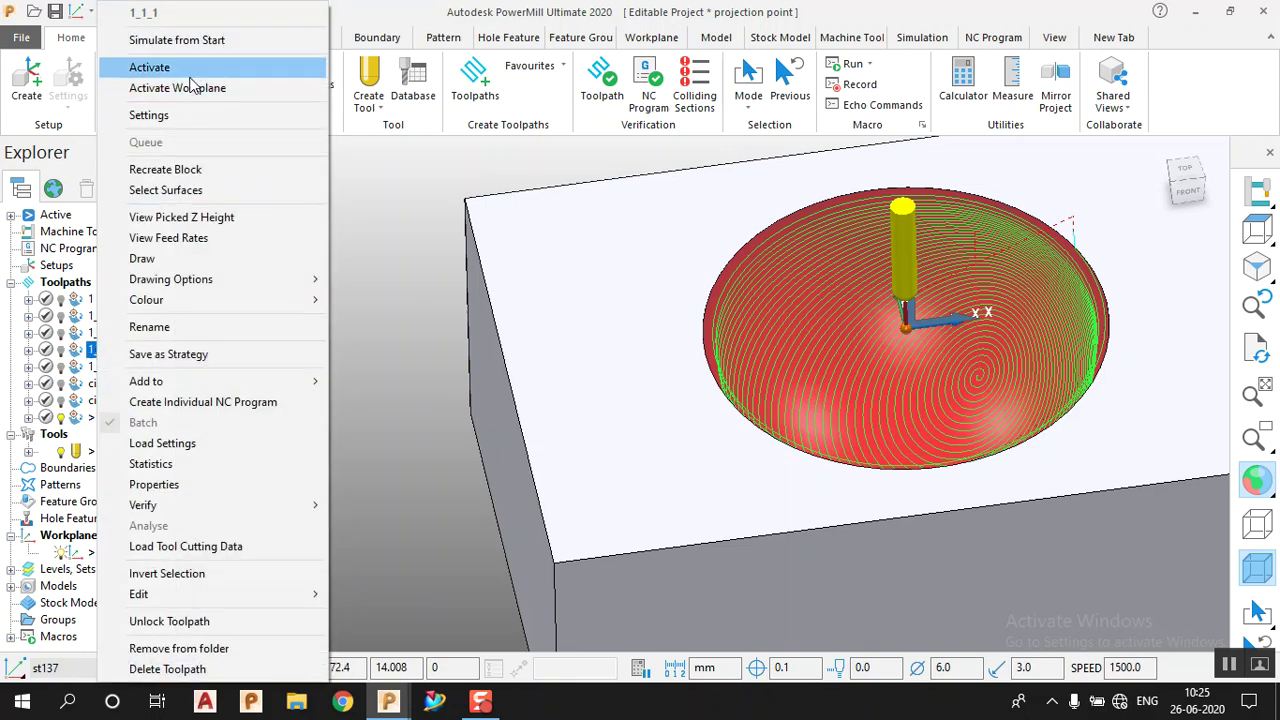
pyautogui.click(186, 66)
pyautogui.rightClick(97, 332)
pyautogui.click(150, 64)
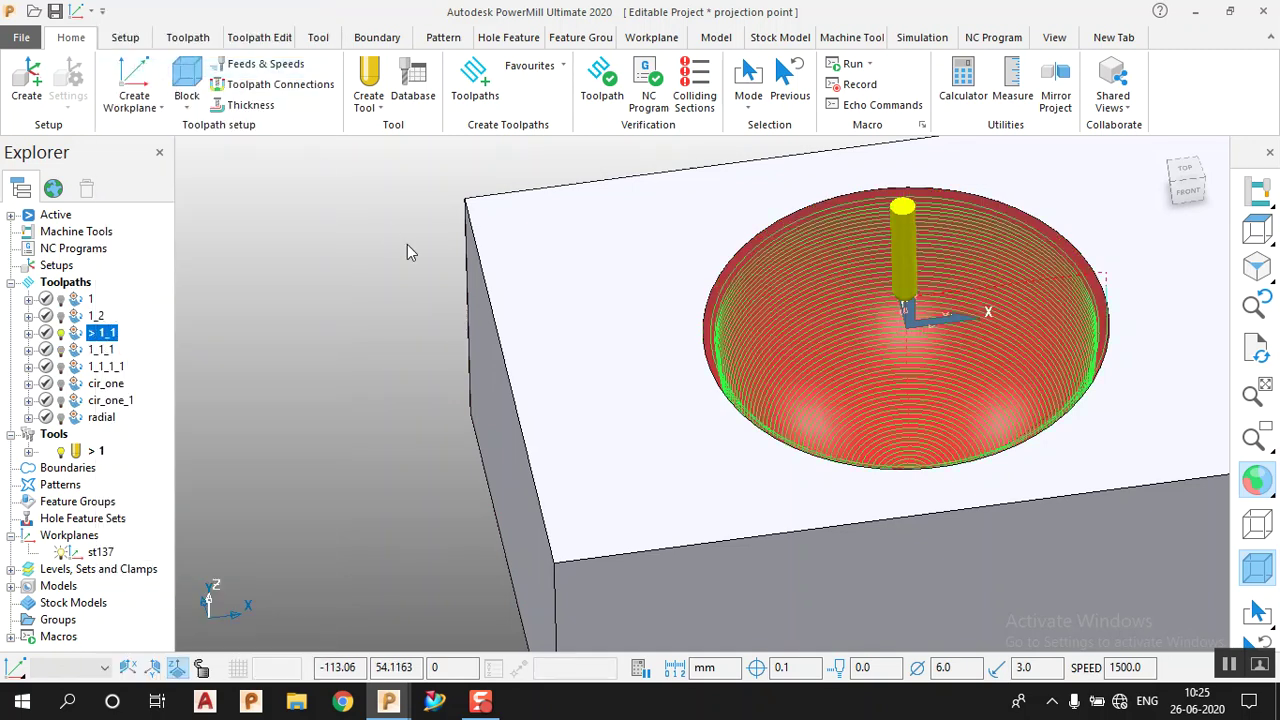
pyautogui.rightClick(100, 372)
pyautogui.click(151, 69)
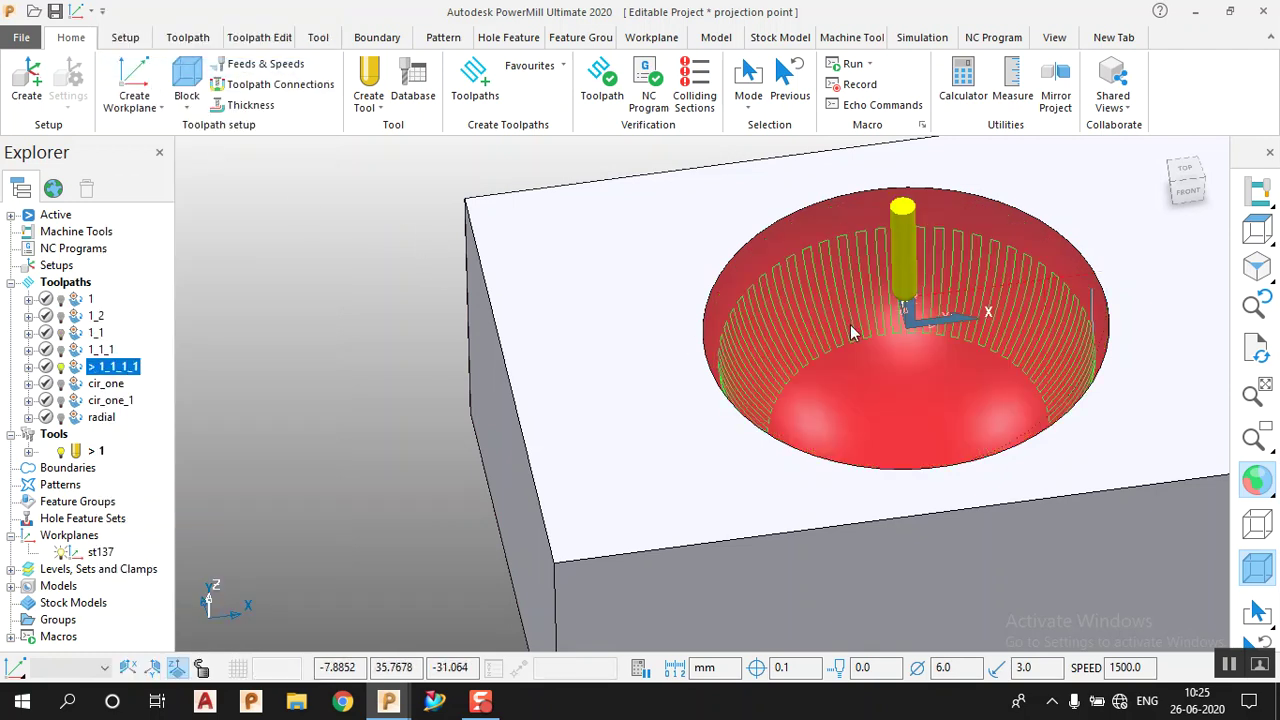
# Step: Make toolpath 1_1_1_1 editable and review its radial point projection settings and pattern limits
pyautogui.rightClick(113, 368)
pyautogui.click(154, 111)
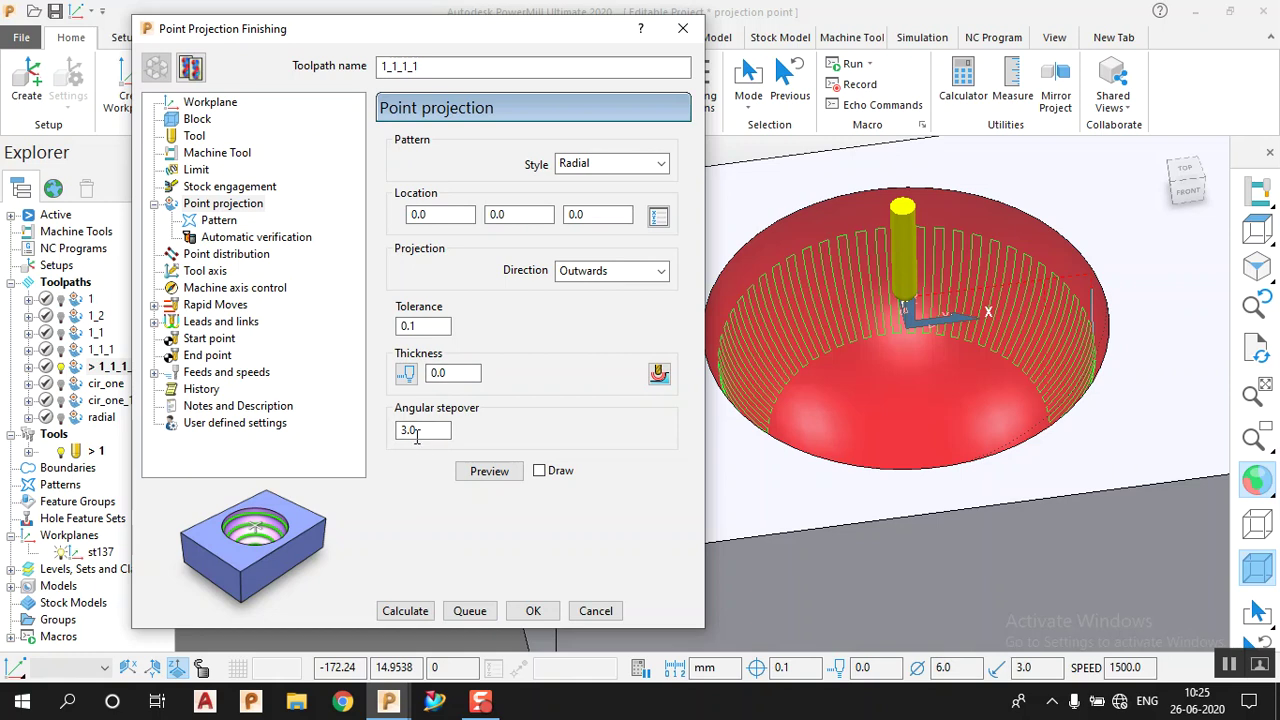
pyautogui.click(250, 222)
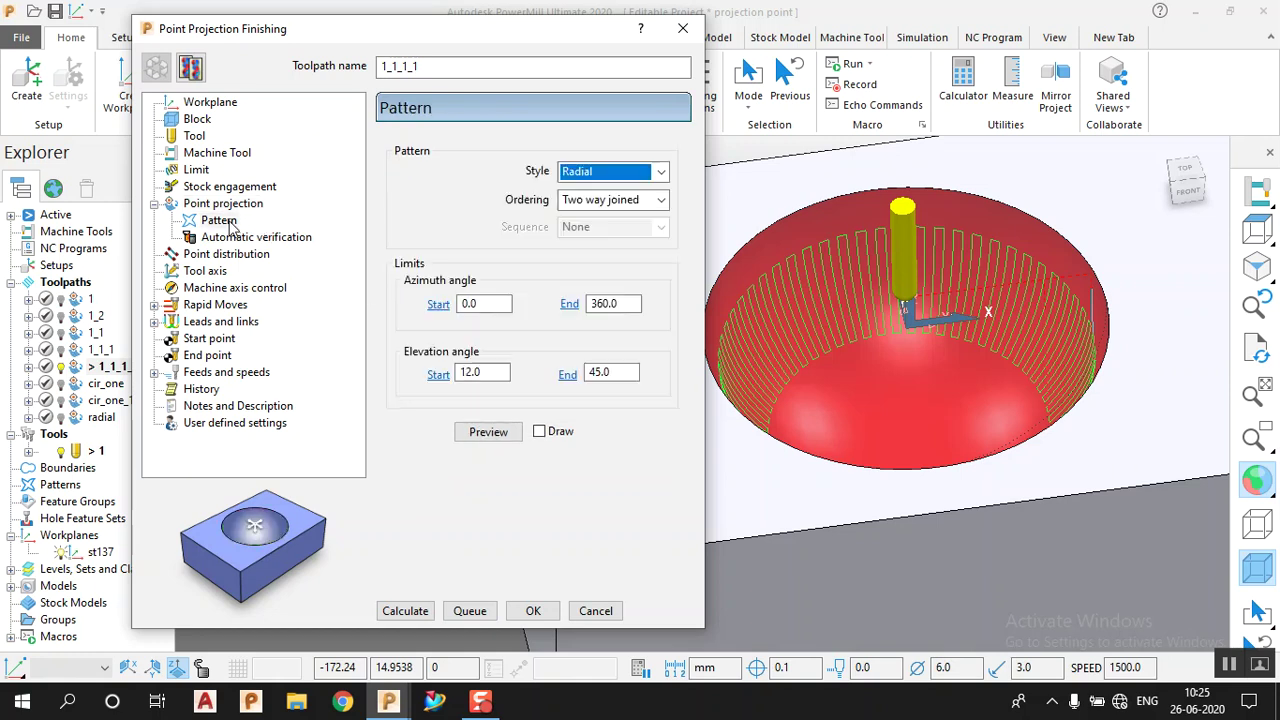
pyautogui.click(229, 204)
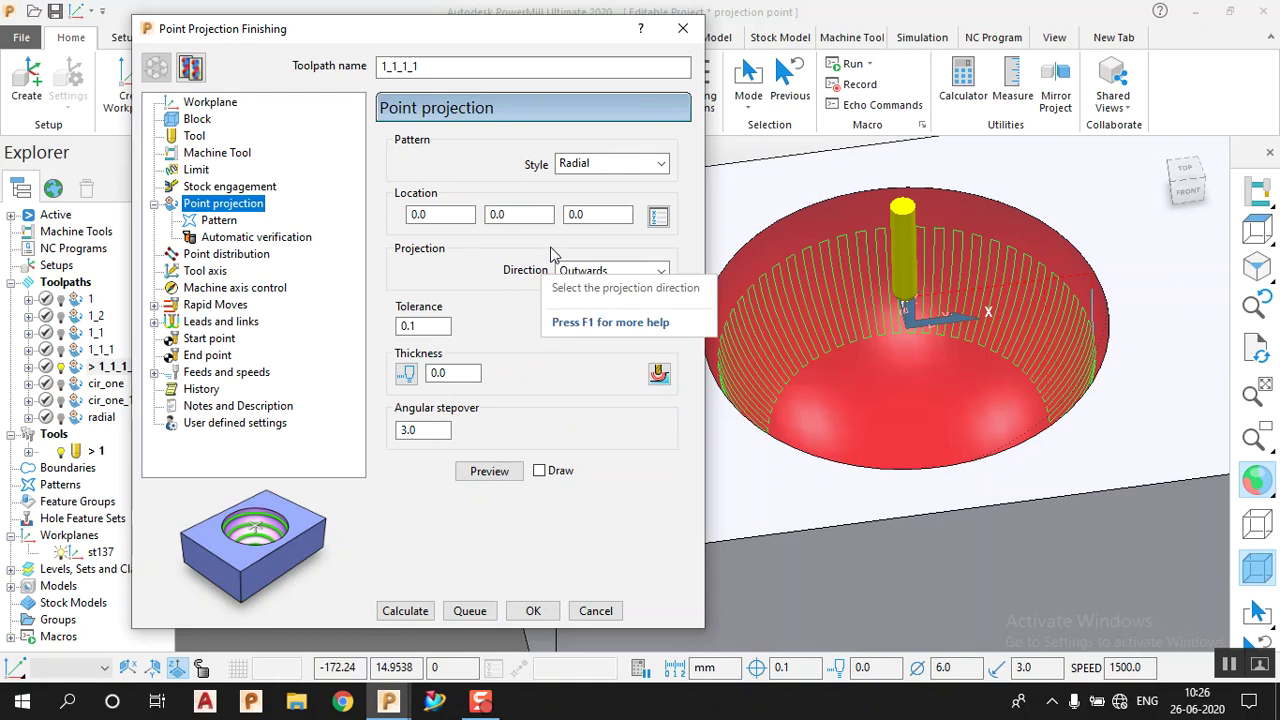
pyautogui.click(219, 221)
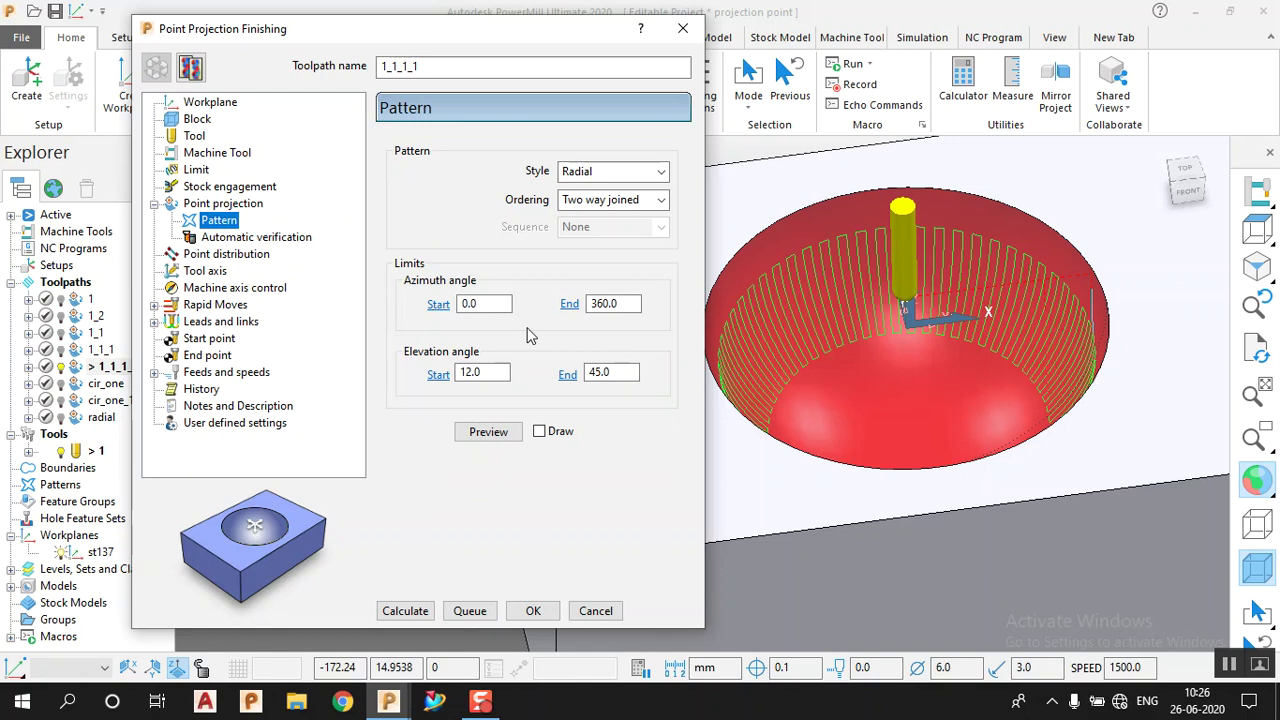
pyautogui.click(615, 304)
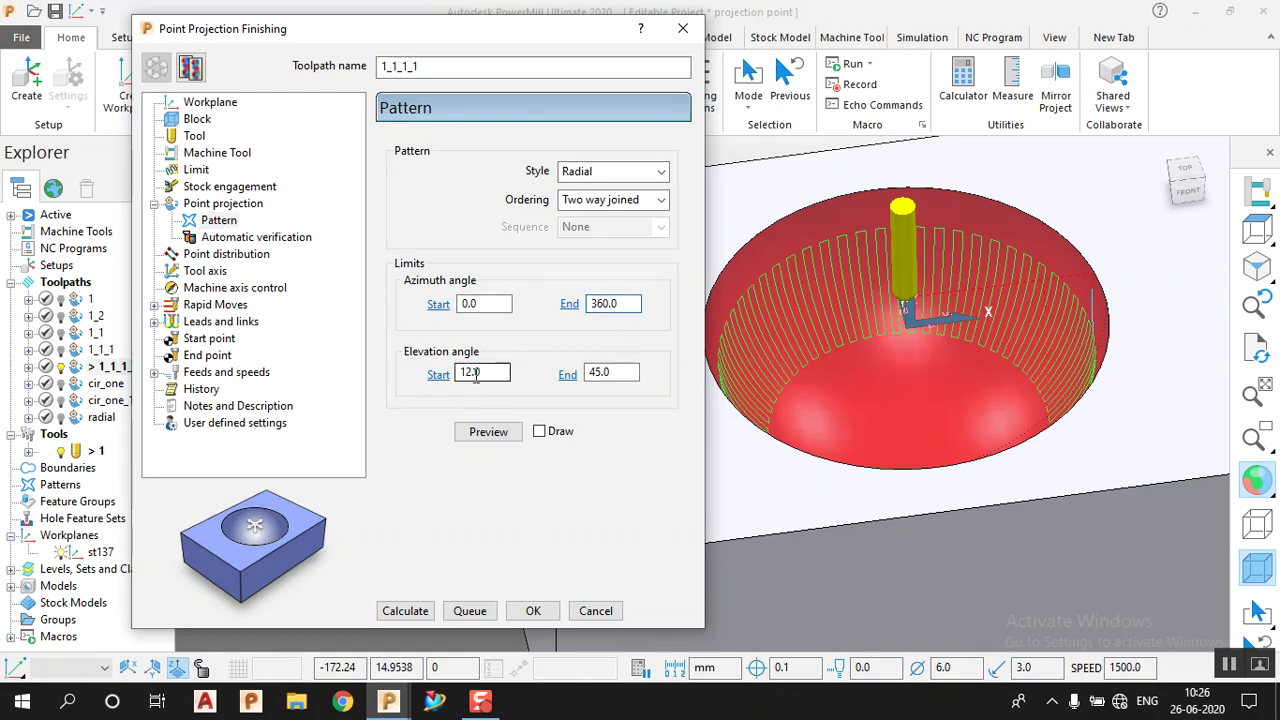
# Step: Set the radial pattern's start elevation angle to 0, preview it around the block and calculate the toolpath
pyautogui.doubleClick(483, 375)
pyautogui.click(621, 375)
pyautogui.doubleClick(489, 372)
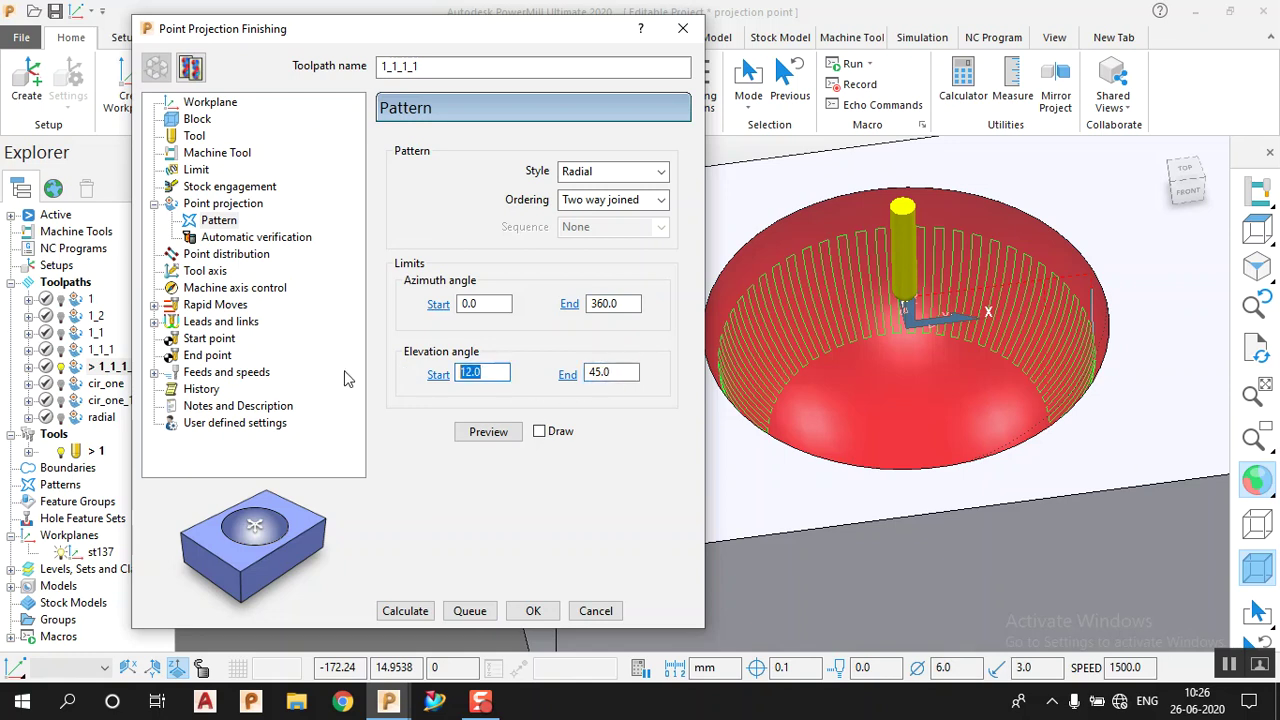
pyautogui.write('0')
pyautogui.click(488, 431)
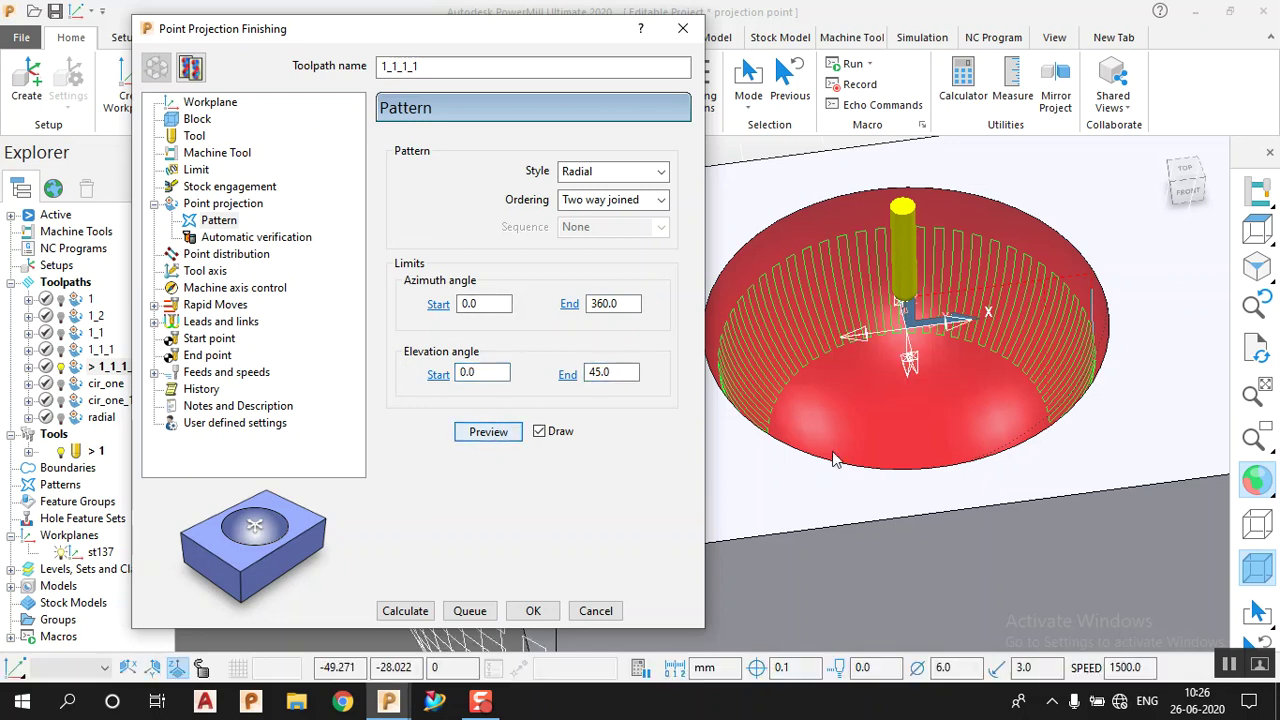
pyautogui.scroll(-1, 915, 367)
pyautogui.scroll(1, 931, 452)
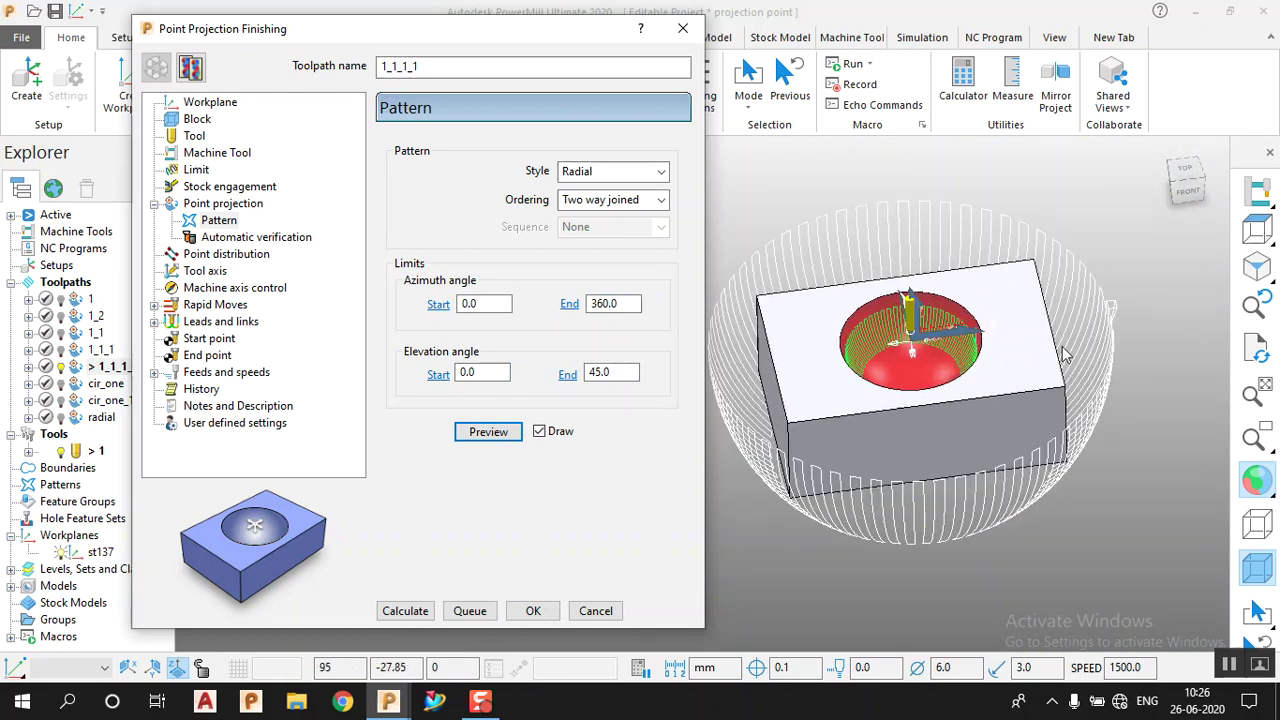
pyautogui.click(408, 610)
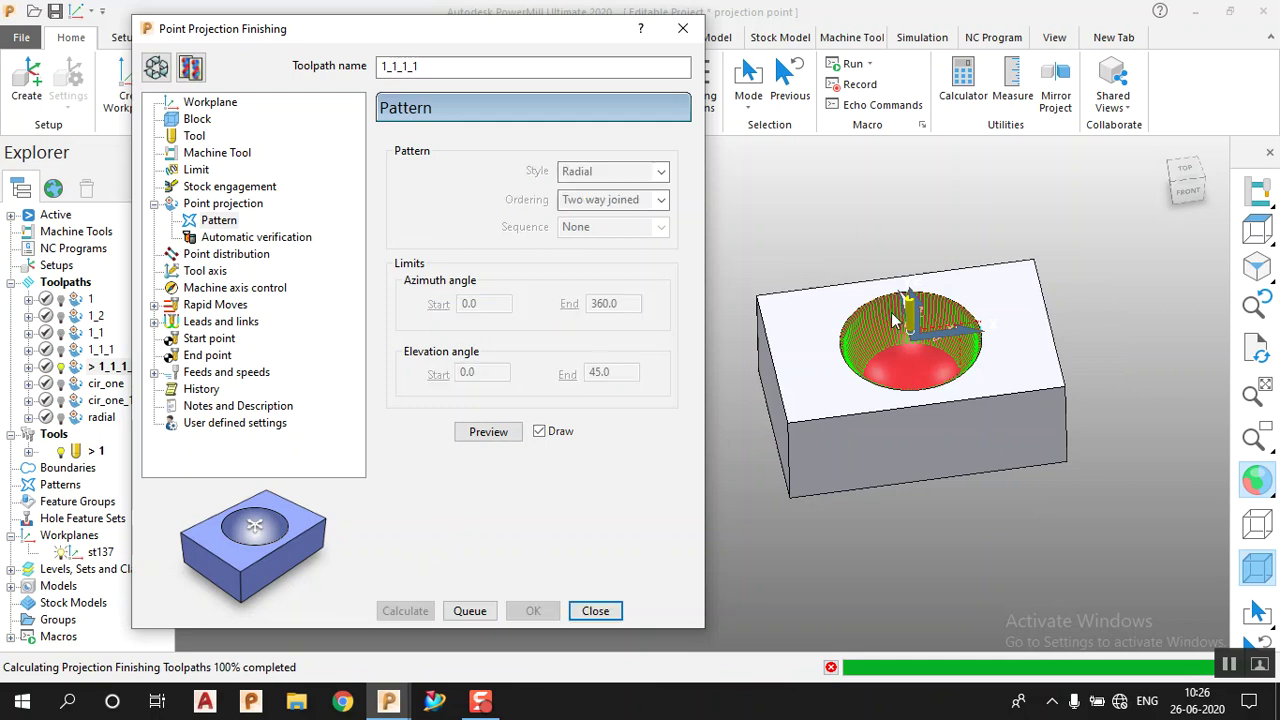
# Step: Make the radial toolpath editable again, set its start elevation angle to 12 and preview the pattern
pyautogui.scroll(-3, 889, 309)
pyautogui.click(157, 67)
pyautogui.doubleClick(488, 372)
pyautogui.write('12')
pyautogui.click(465, 433)
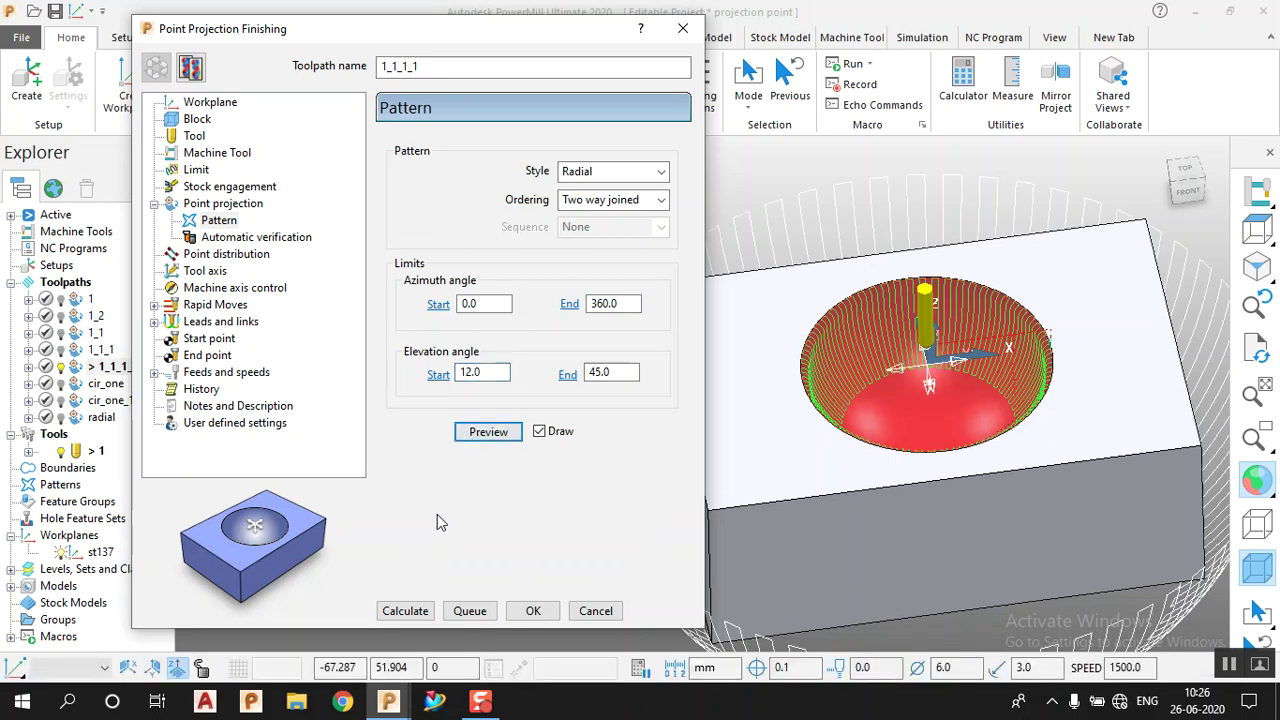
# Step: Inspect the previewed radial pattern from the front and at an angle, and calculate the toolpath
pyautogui.moveTo(930, 430); pyautogui.dragTo(980, 247, button='middle')
pyautogui.moveTo(1262, 230)
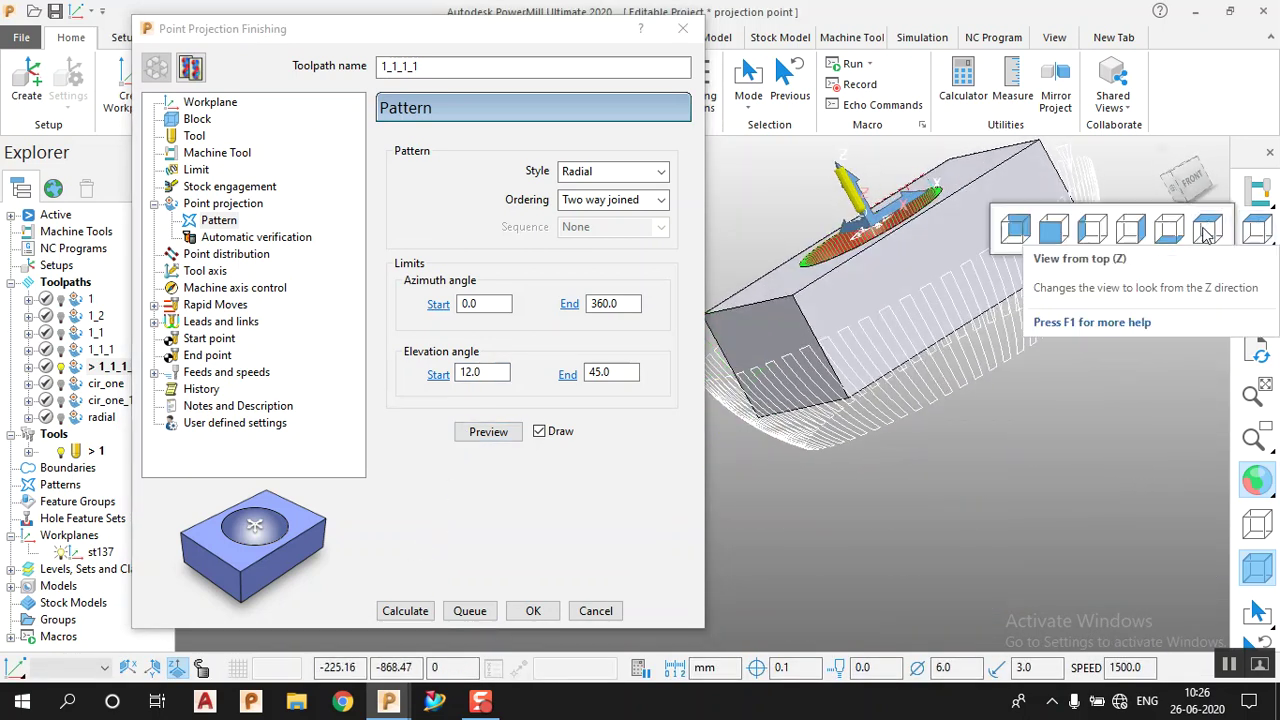
pyautogui.click(1054, 230)
pyautogui.scroll(-2, 1127, 315)
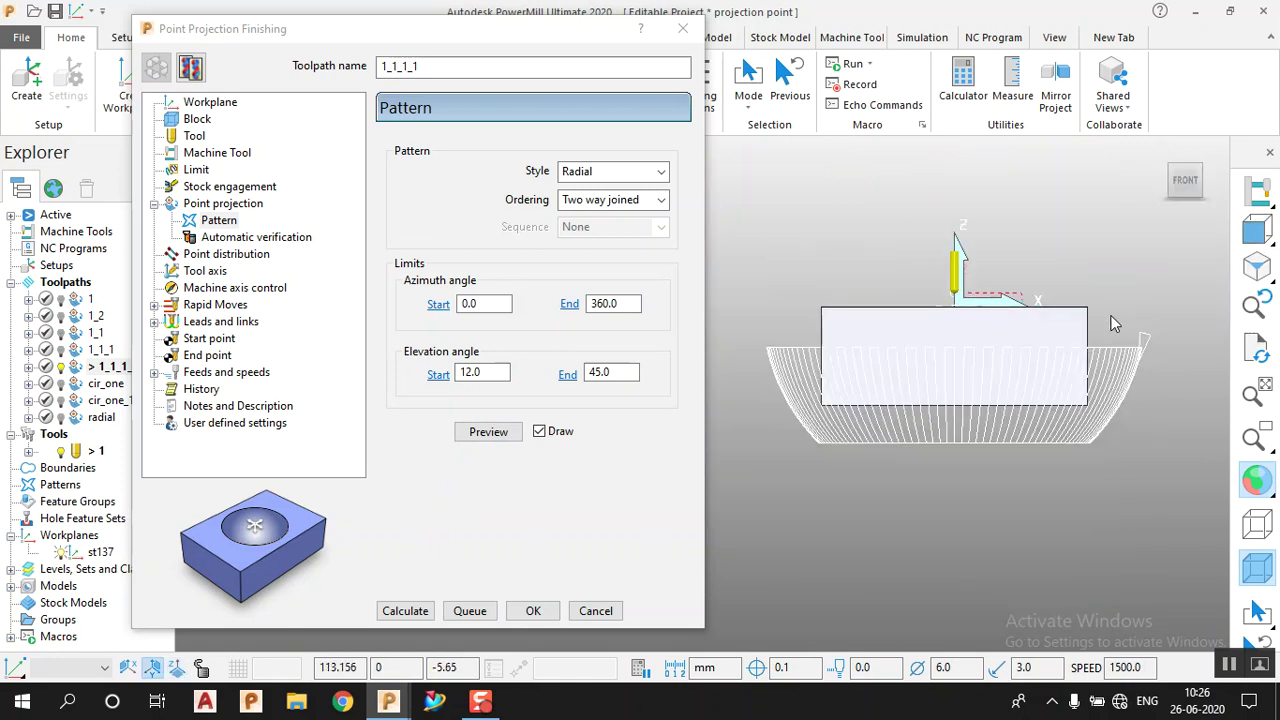
pyautogui.moveTo(980, 308); pyautogui.dragTo(776, 344, button='middle')
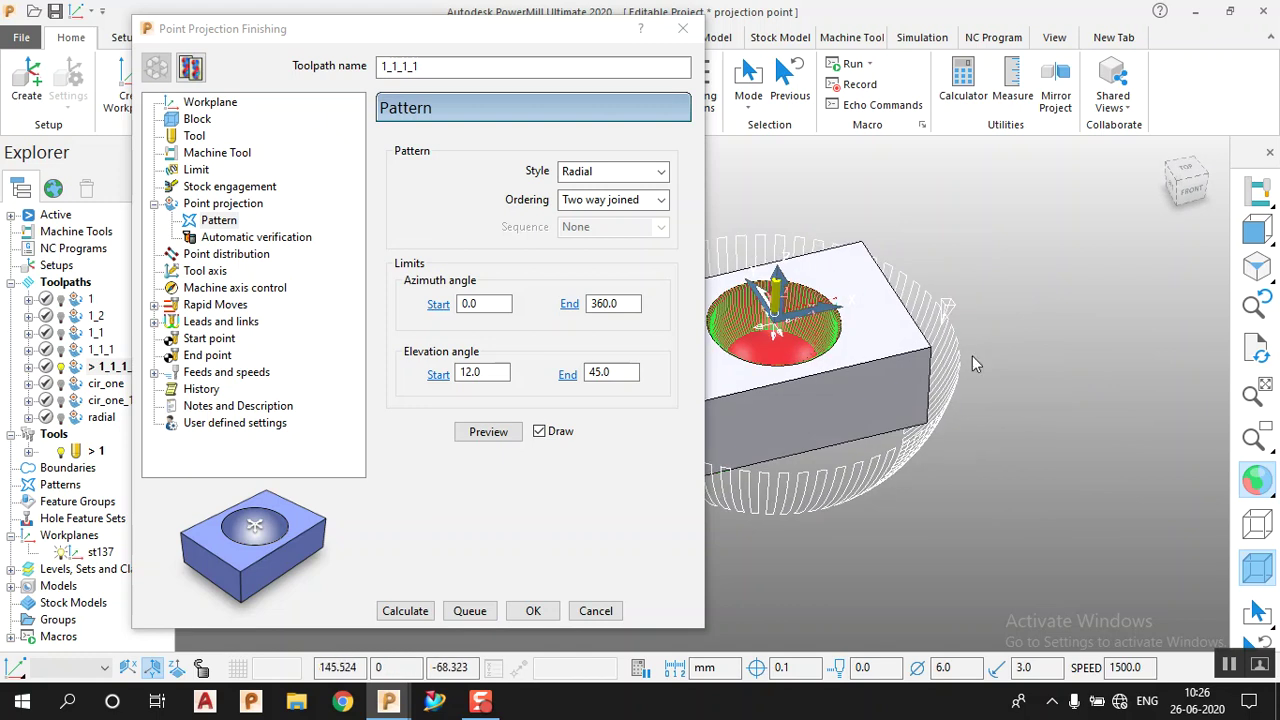
pyautogui.scroll(-3, 946, 357)
pyautogui.scroll(4, 760, 364)
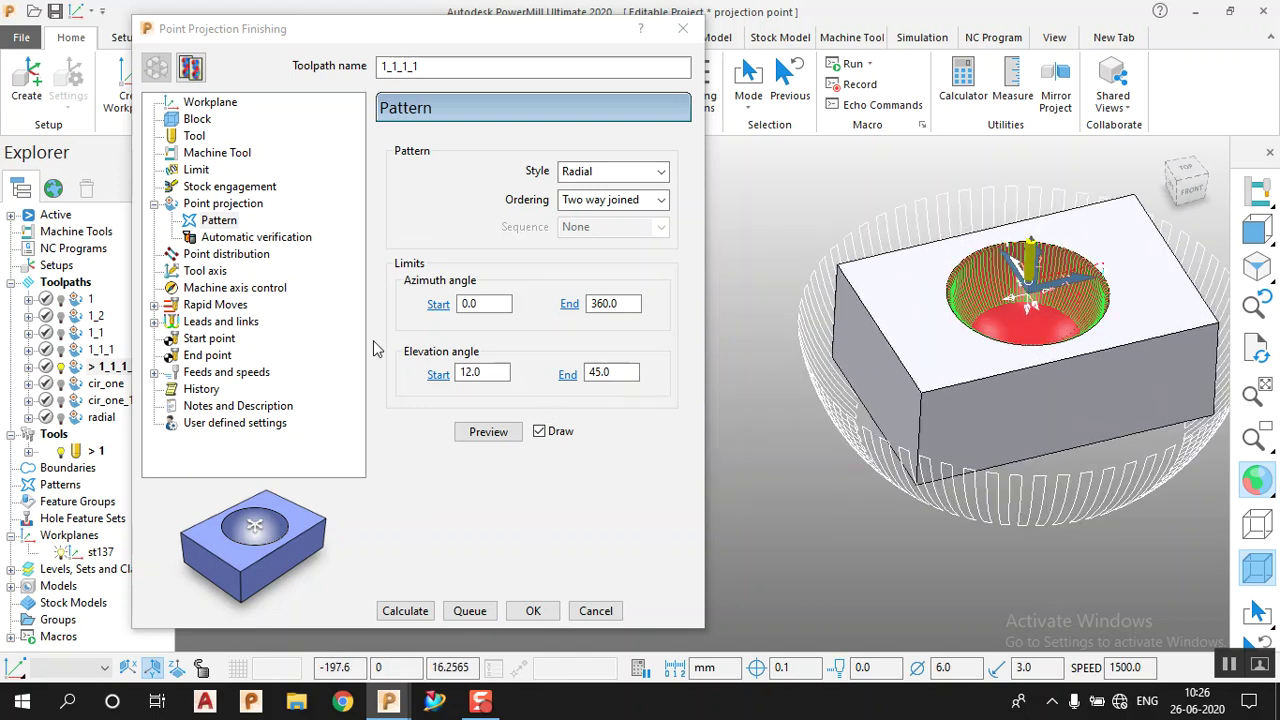
pyautogui.click(402, 613)
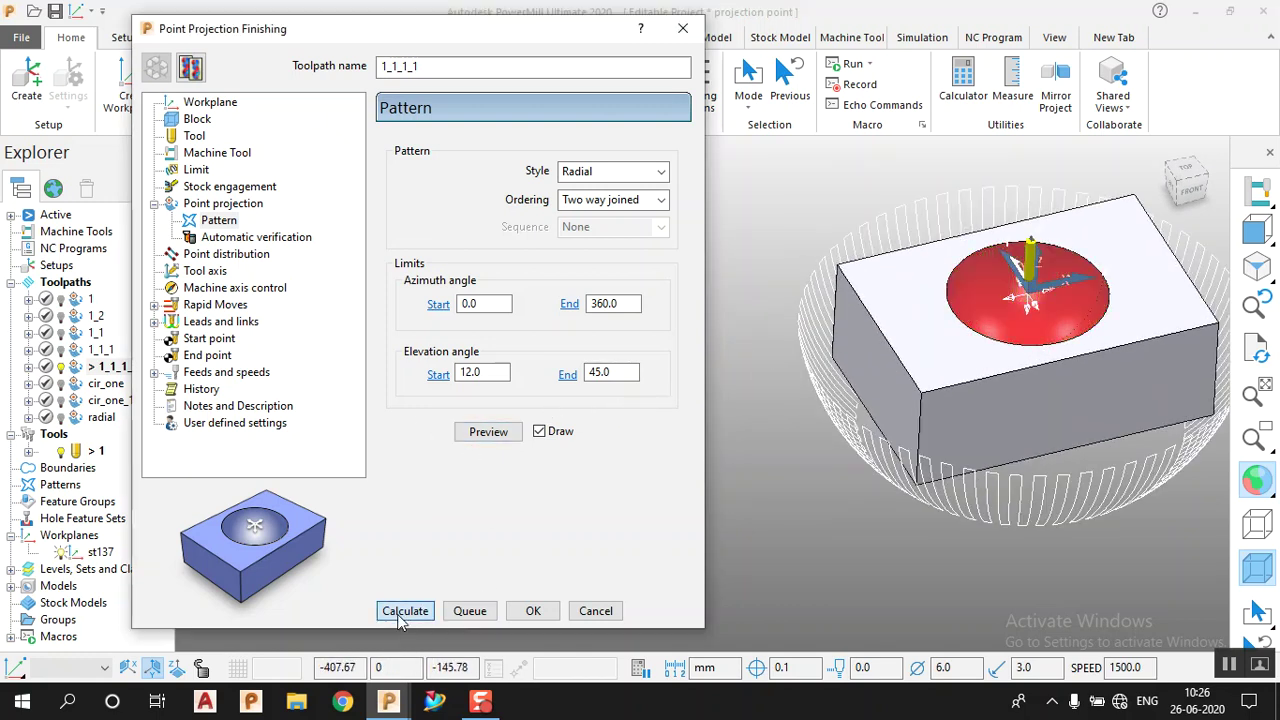
pyautogui.scroll(3, 1040, 300)
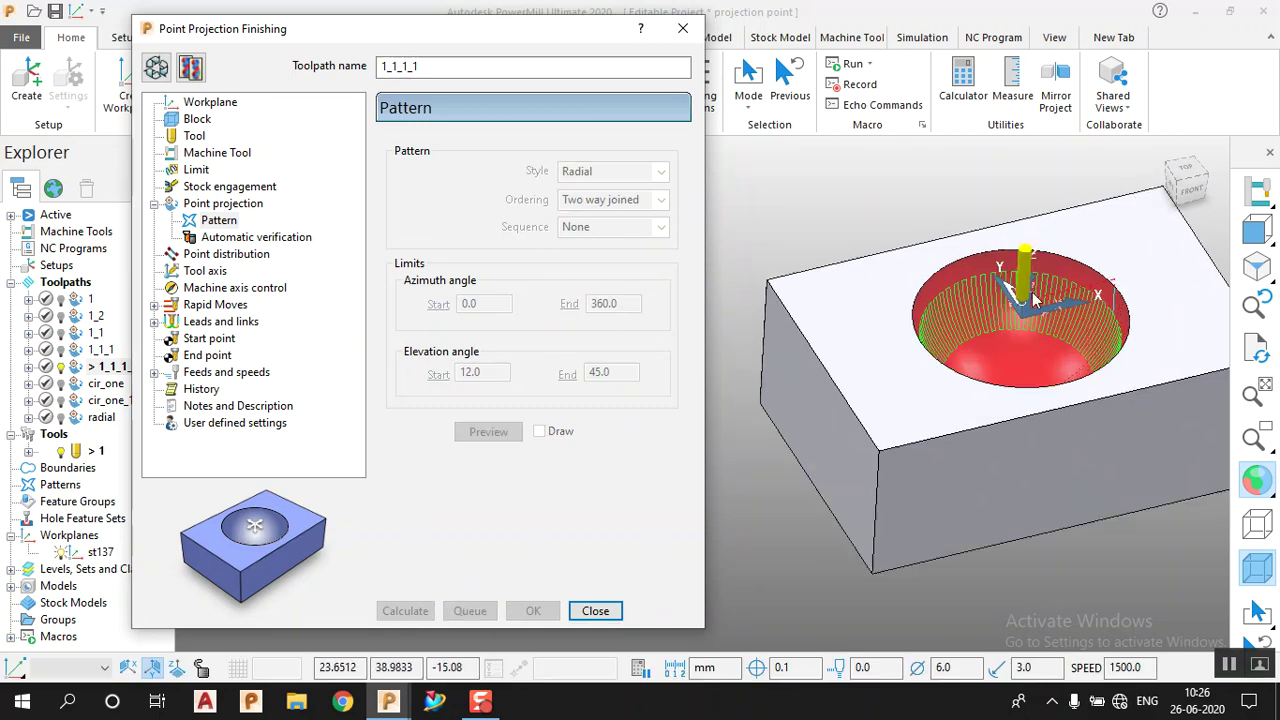
# Step: Reopen the radial toolpath for editing, set its end elevation angle to 60 and recalculate it
pyautogui.click(156, 67)
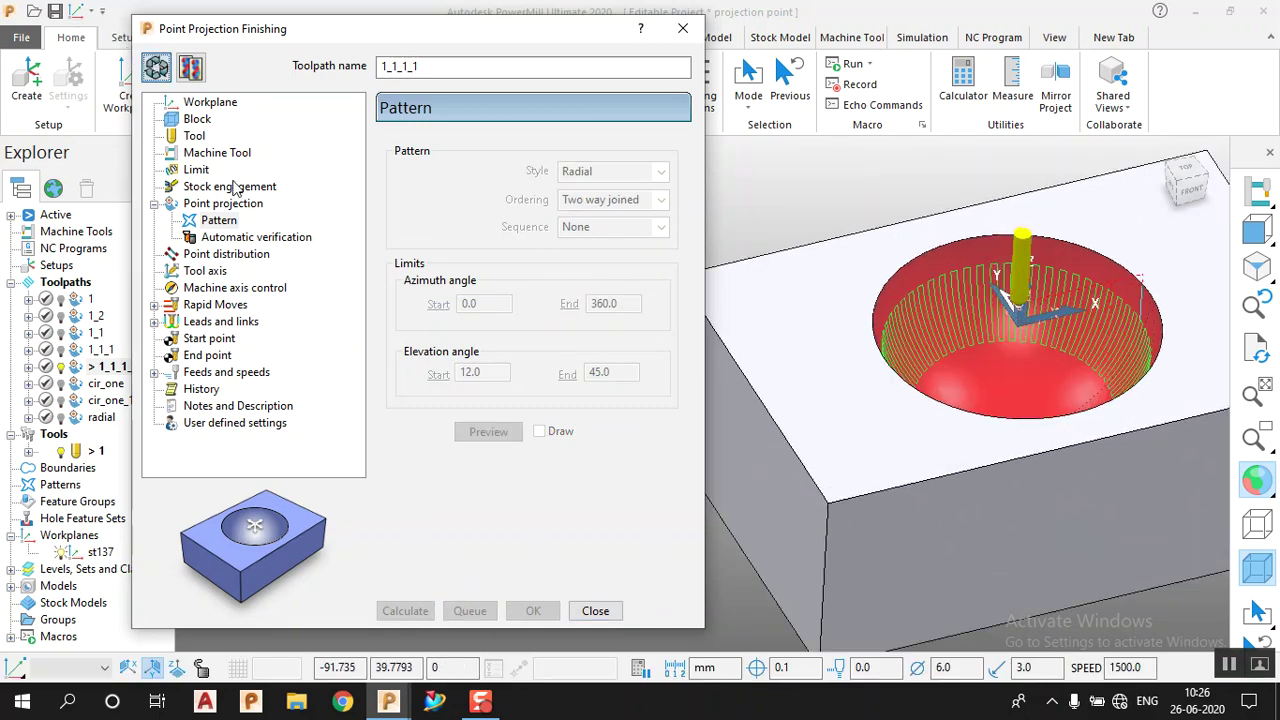
pyautogui.click(493, 372)
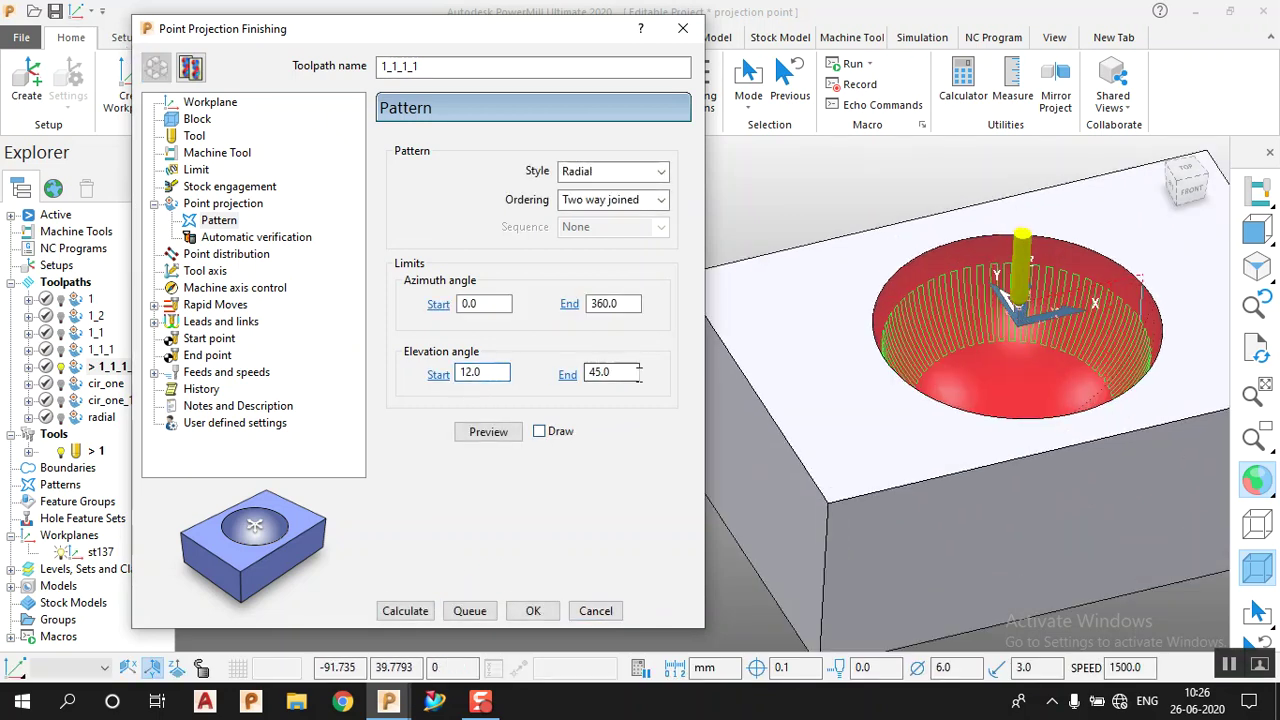
pyautogui.write('60')
pyautogui.click(390, 612)
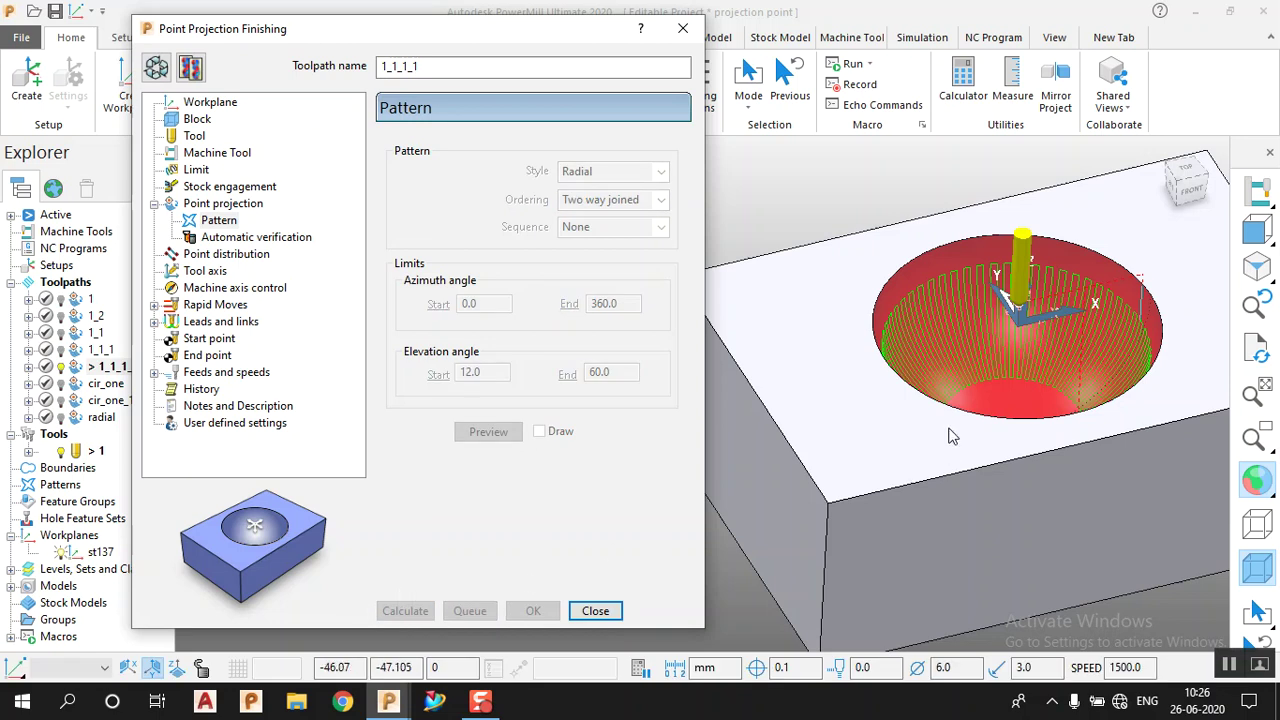
# Step: Examine the radial passes' elevation range from the front with the model's shading switched off
pyautogui.click(1260, 231)
pyautogui.click(1260, 231)
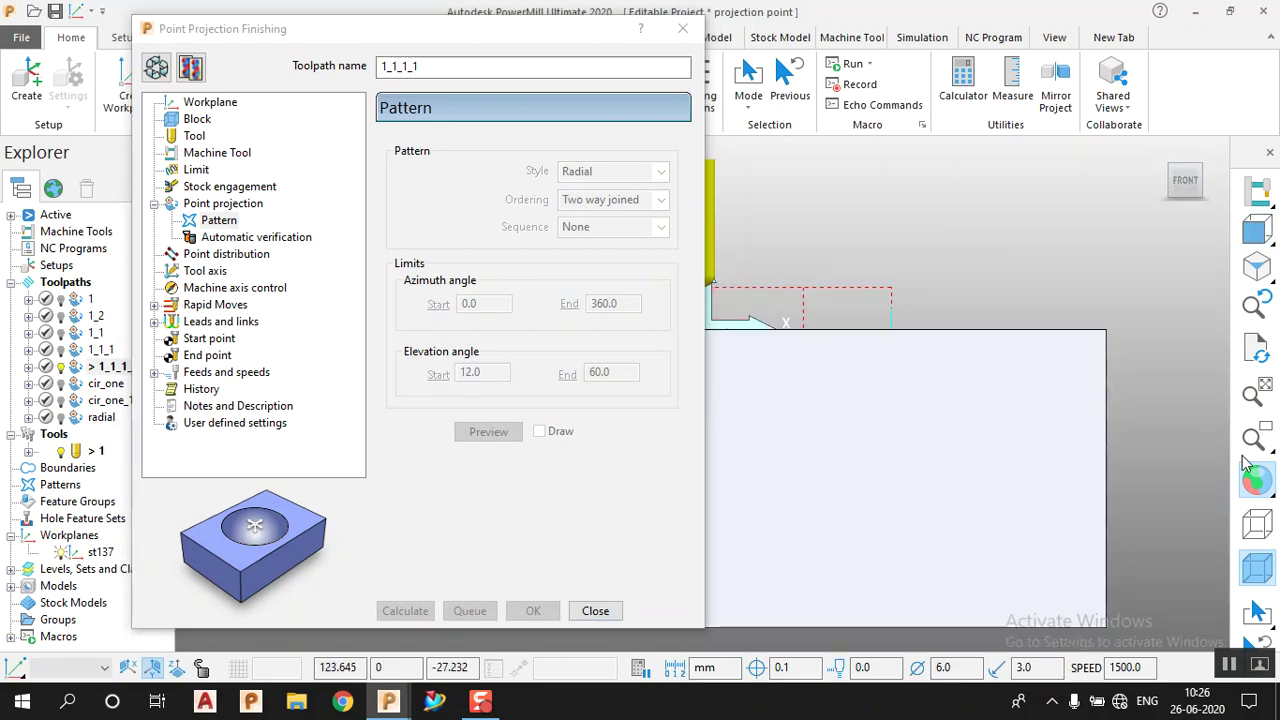
pyautogui.scroll(3, 884, 411)
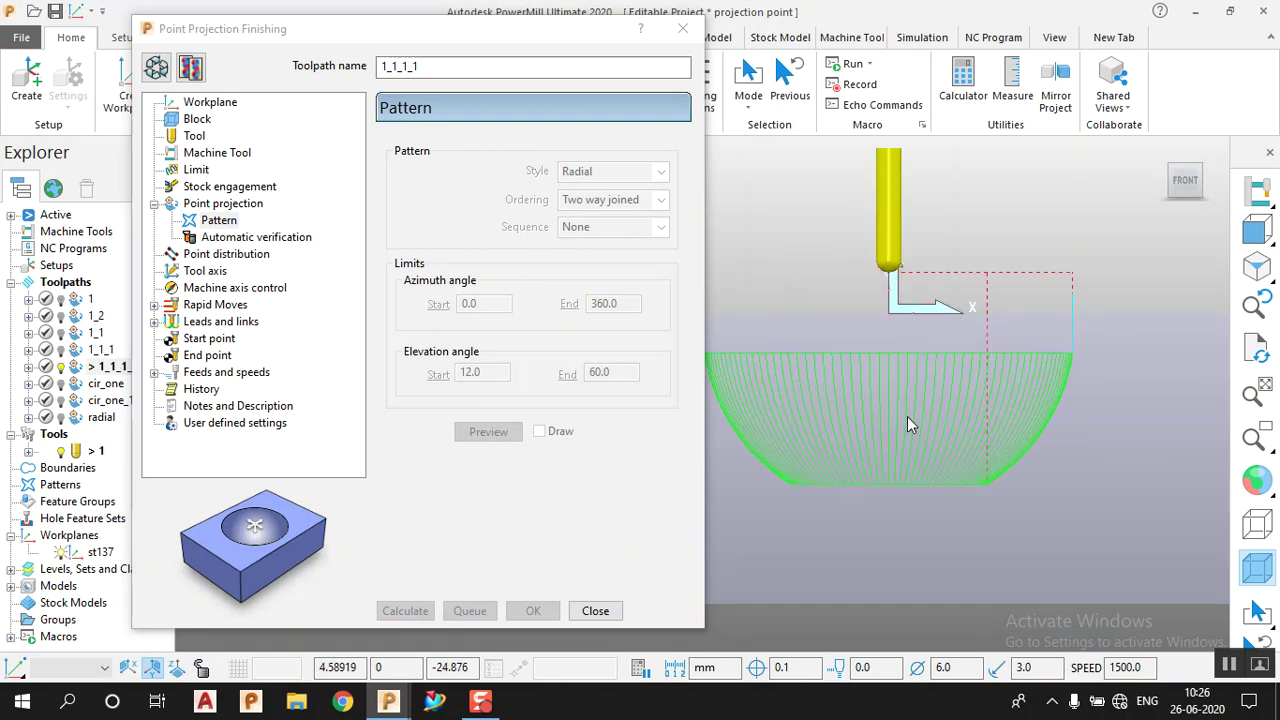
pyautogui.scroll(-1, 940, 427)
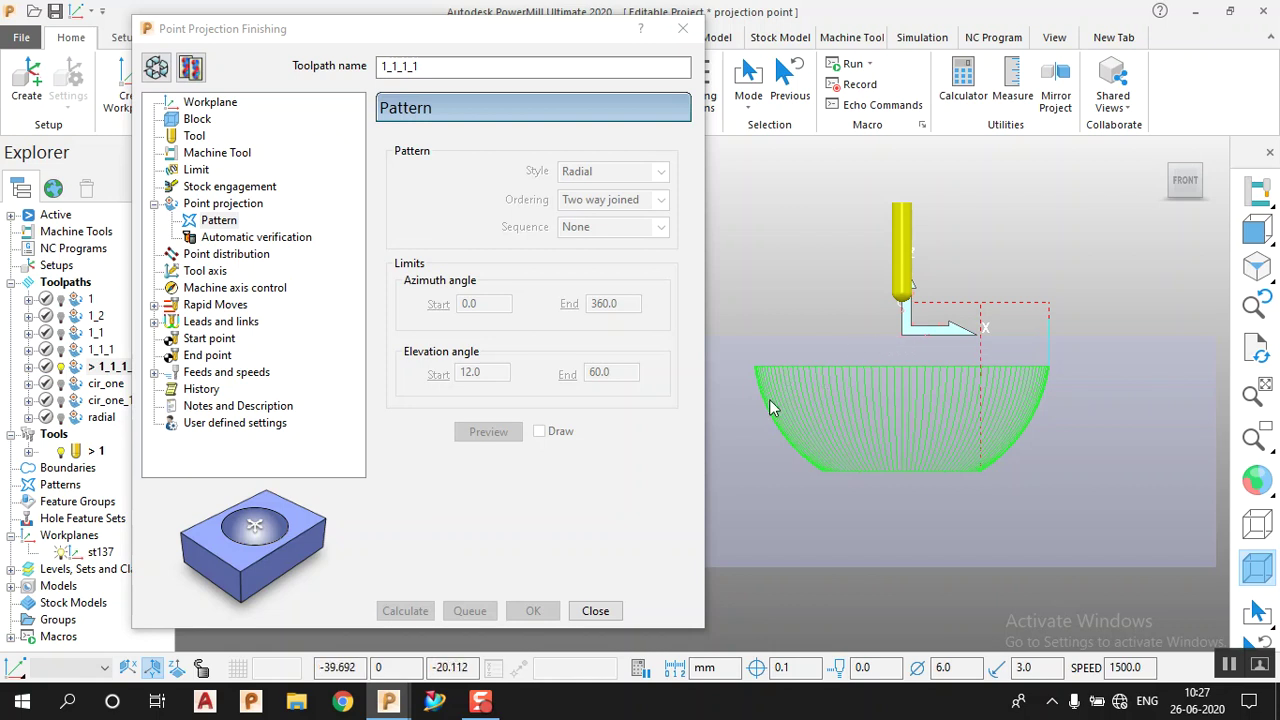
pyautogui.moveTo(822, 378); pyautogui.dragTo(706, 380, button='middle')
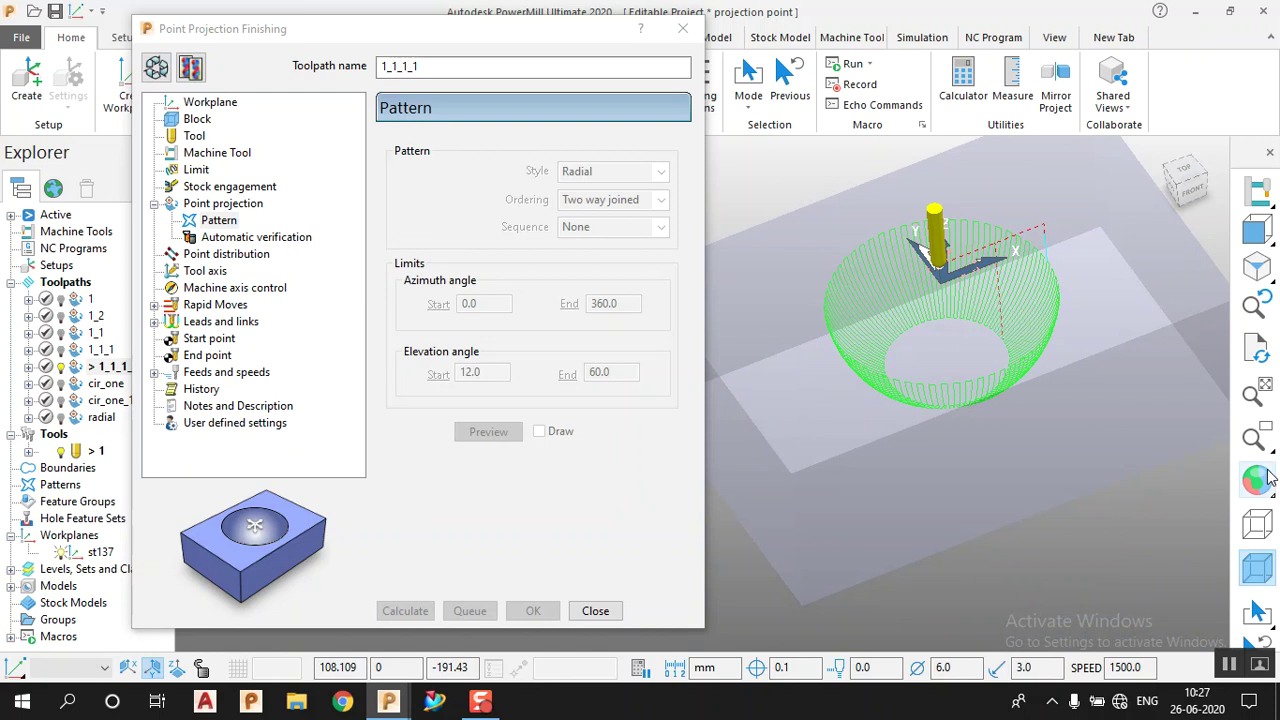
# Step: Turn model shading back on, inspect the radial passes in the cavity and close the toolpath settings
pyautogui.click(1257, 481)
pyautogui.scroll(-1, 876, 413)
pyautogui.moveTo(876, 413); pyautogui.dragTo(916, 393, button='middle')
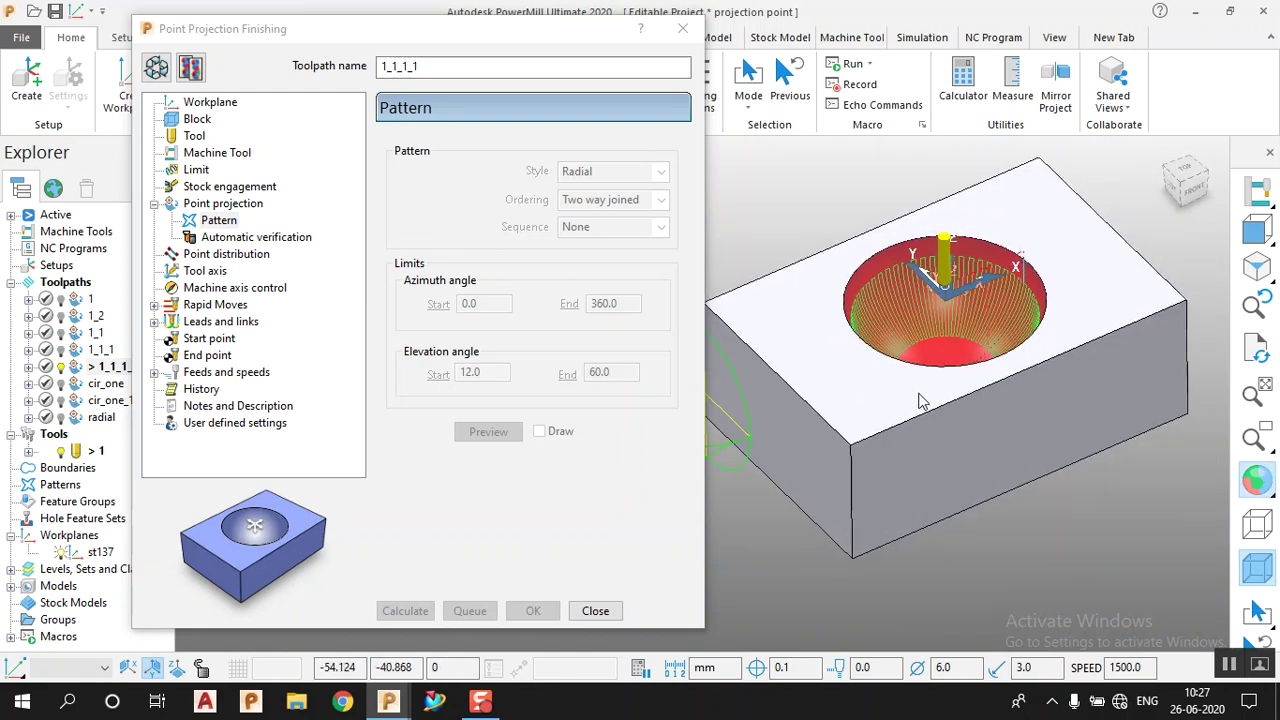
pyautogui.scroll(-2, 977, 362)
pyautogui.scroll(2, 978, 370)
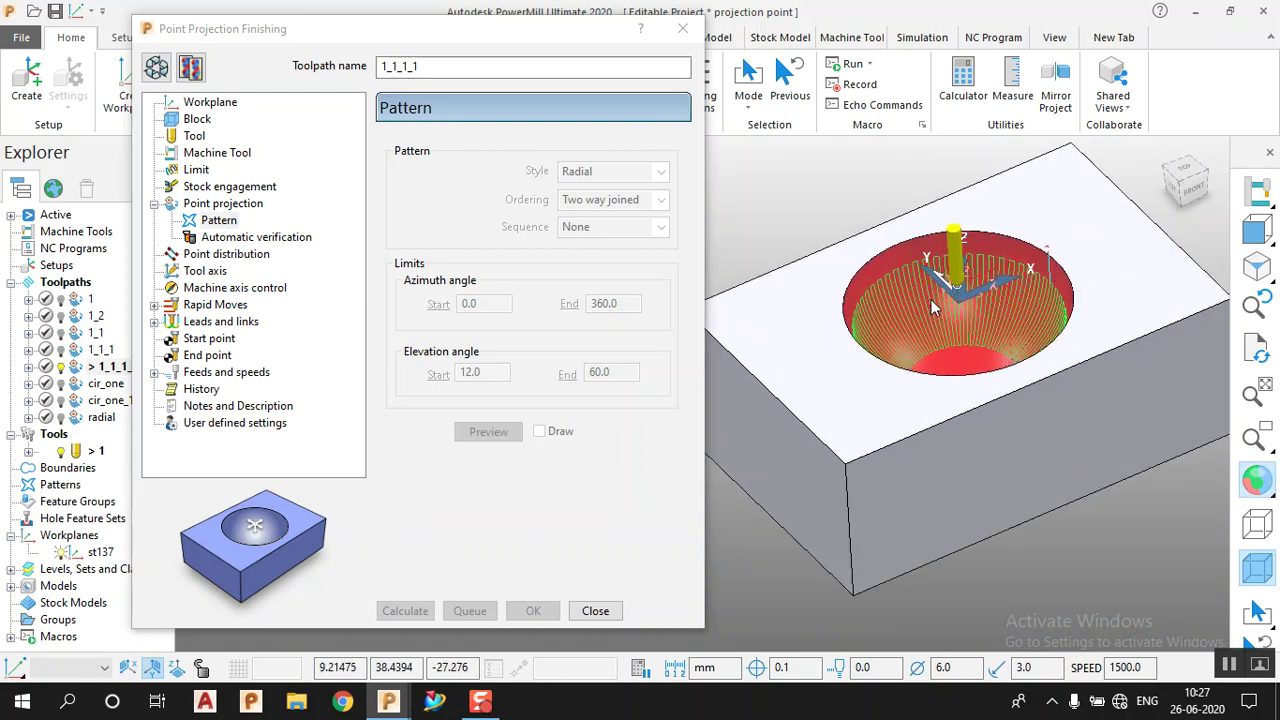
pyautogui.click(600, 611)
pyautogui.scroll(-2, 993, 421)
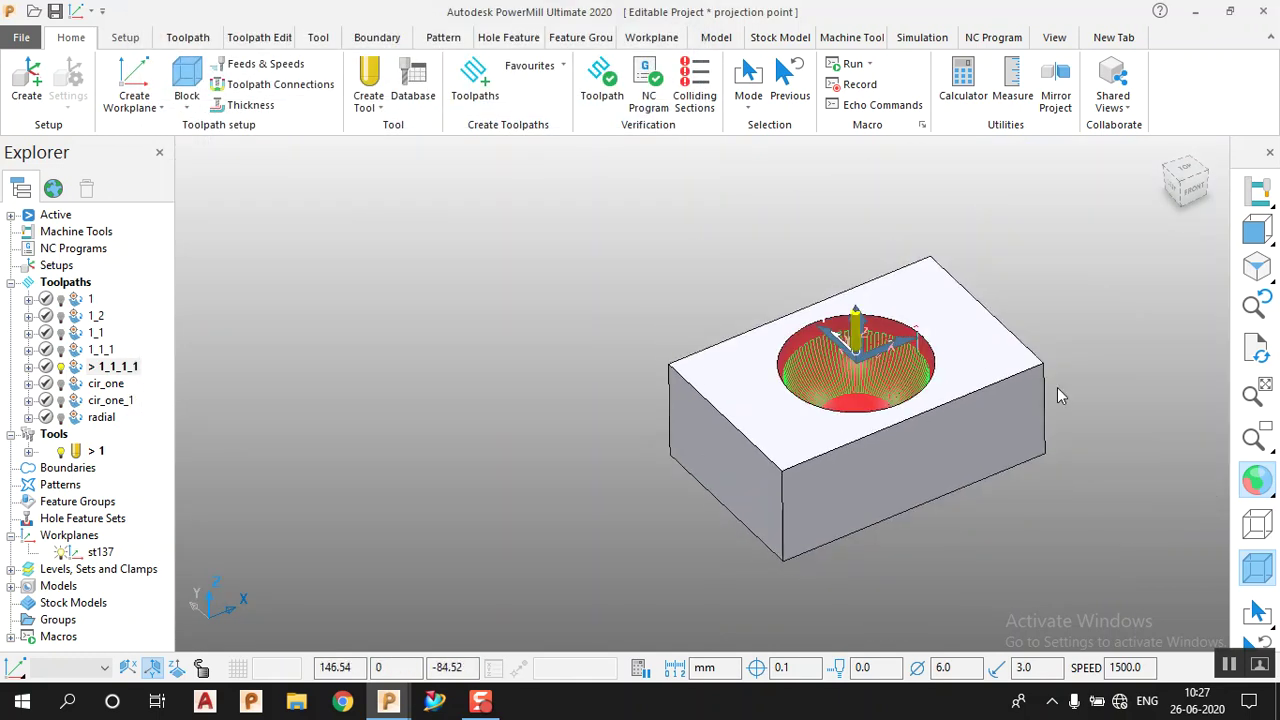
pyautogui.scroll(2, 895, 483)
pyautogui.scroll(-2, 894, 500)
pyautogui.scroll(1, 845, 495)
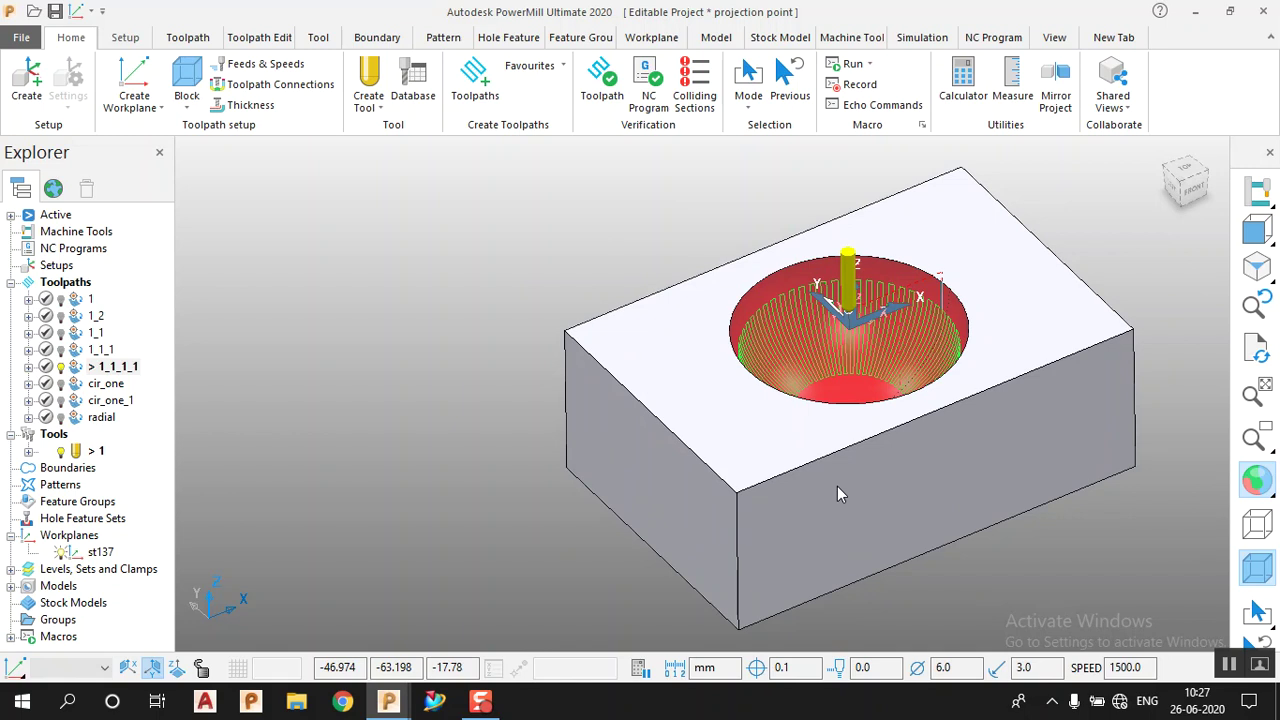
# Step: Activate toolpath 1, view its passes in the cavity at an angle, and activate toolpath 1_2 to compare
pyautogui.rightClick(86, 300)
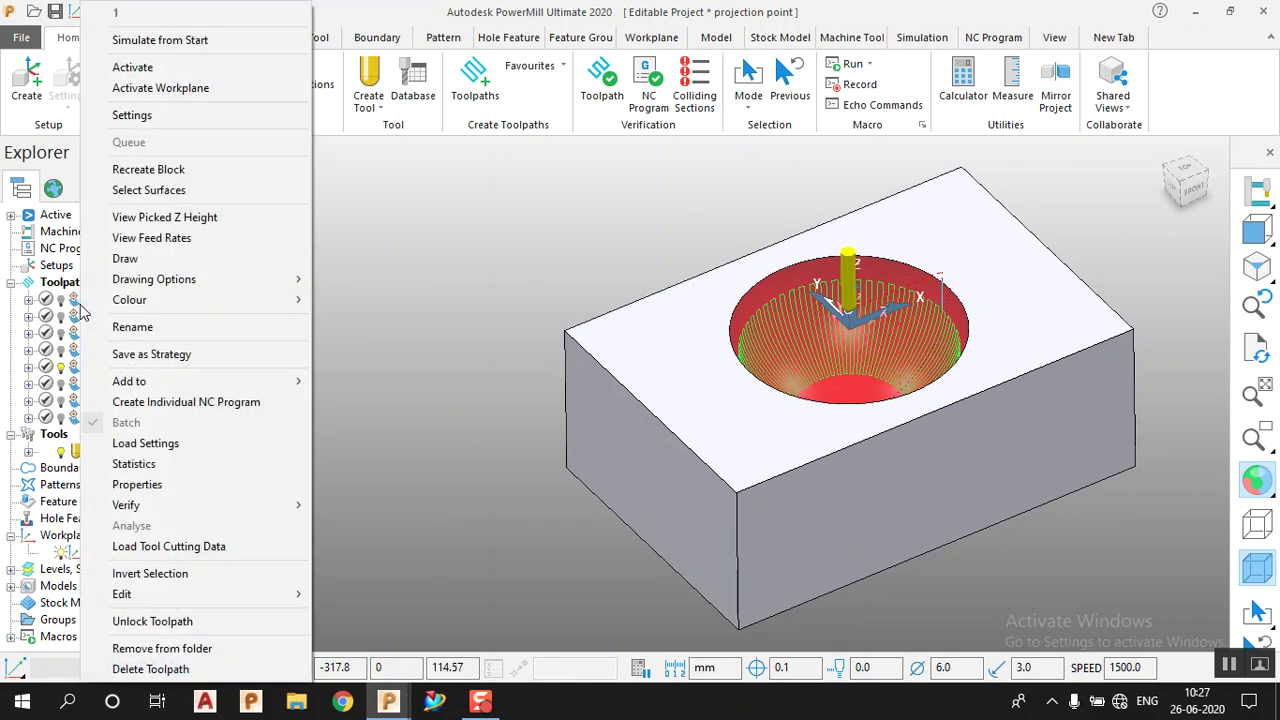
pyautogui.click(132, 68)
pyautogui.click(137, 97)
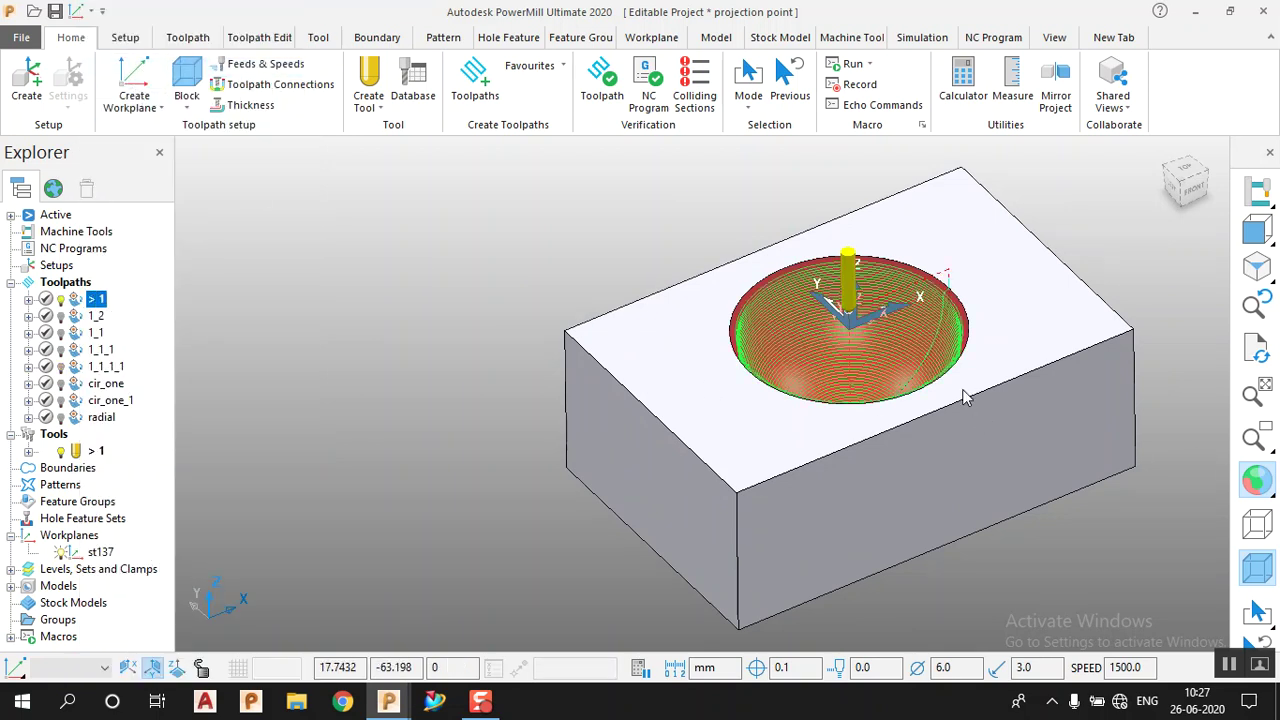
pyautogui.moveTo(858, 428); pyautogui.dragTo(812, 342, button='middle')
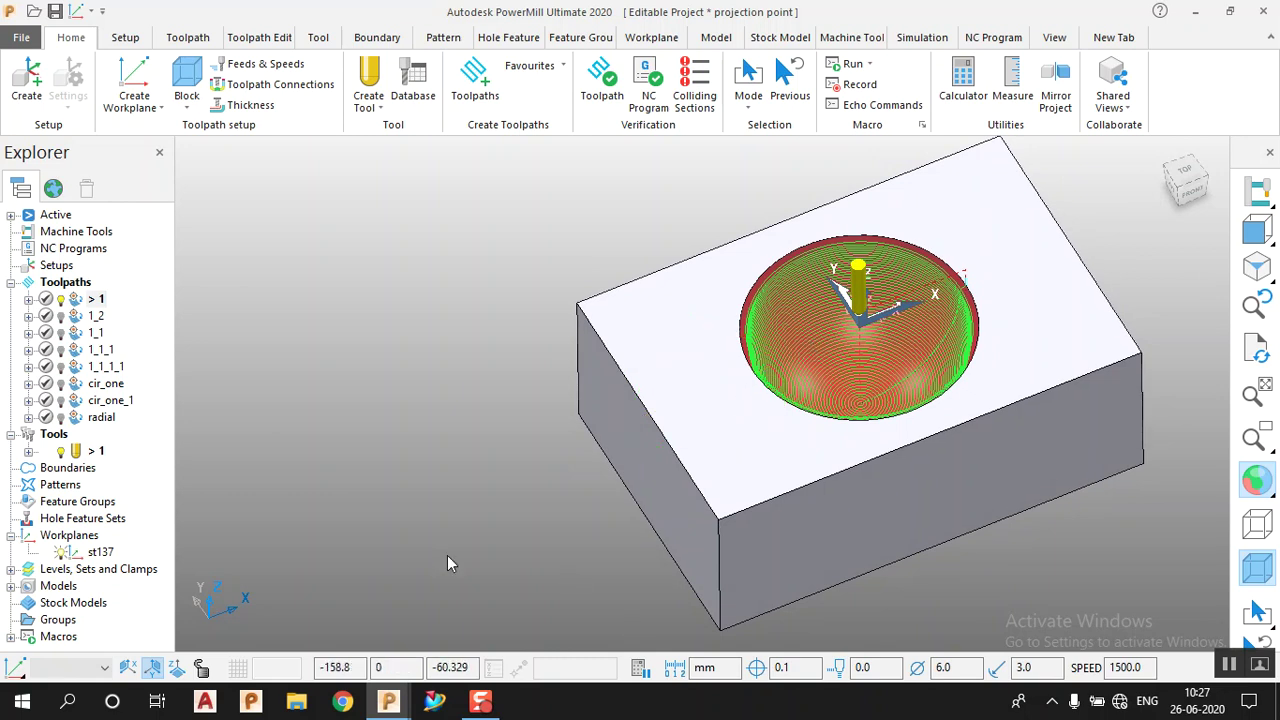
pyautogui.rightClick(97, 318)
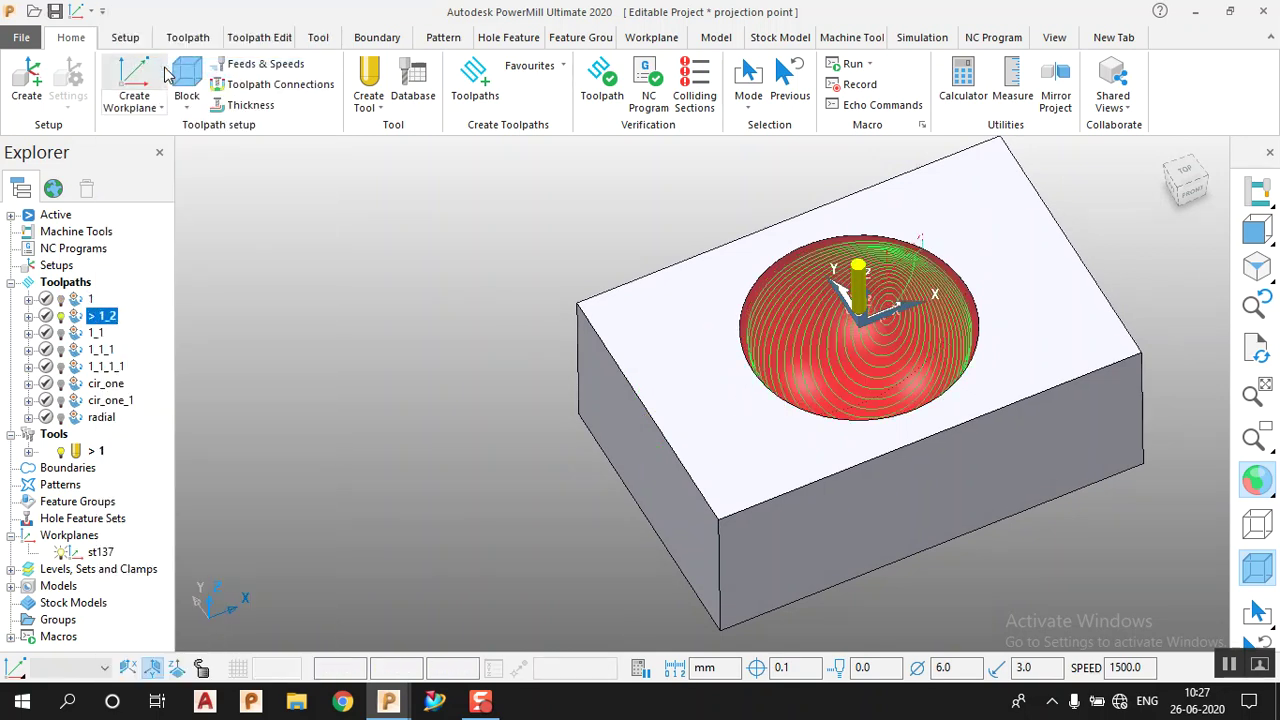
# Step: Review the cavity passes of toolpaths 1_1, 1_1_1 and 1_1_1_1 by activating each one in turn
pyautogui.rightClick(95, 334)
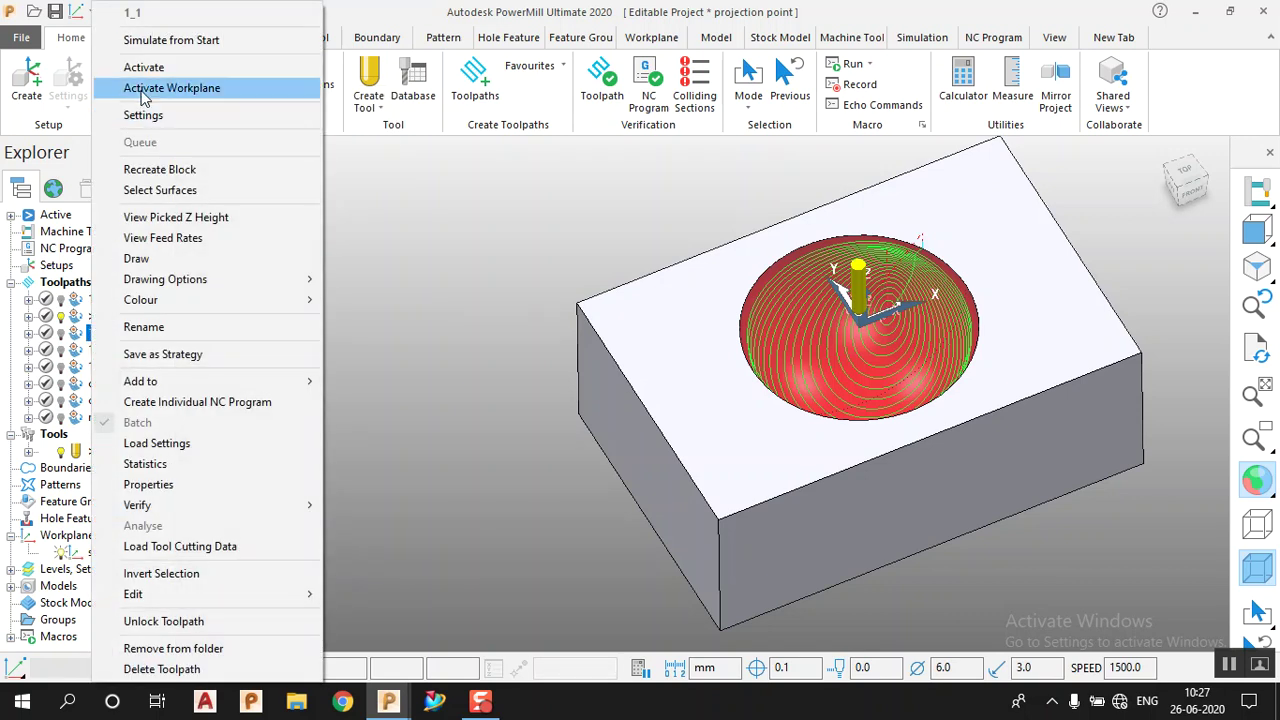
pyautogui.click(172, 77)
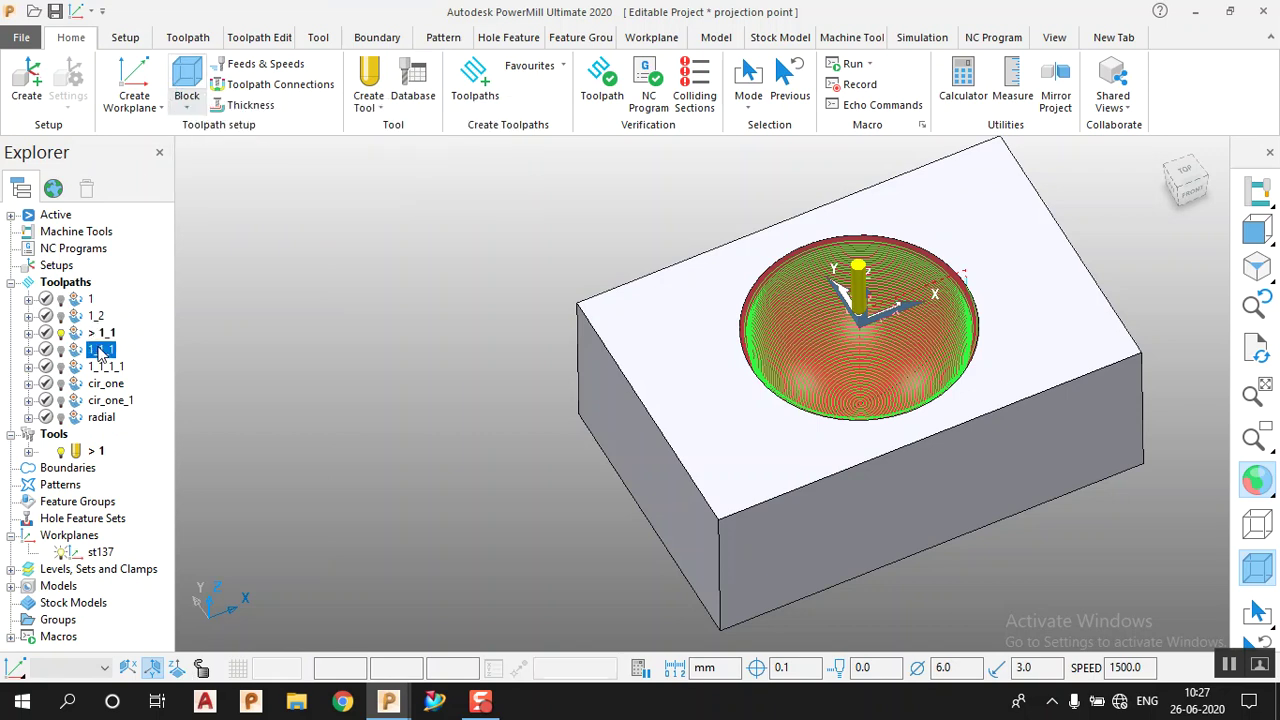
pyautogui.rightClick(100, 349)
pyautogui.click(150, 67)
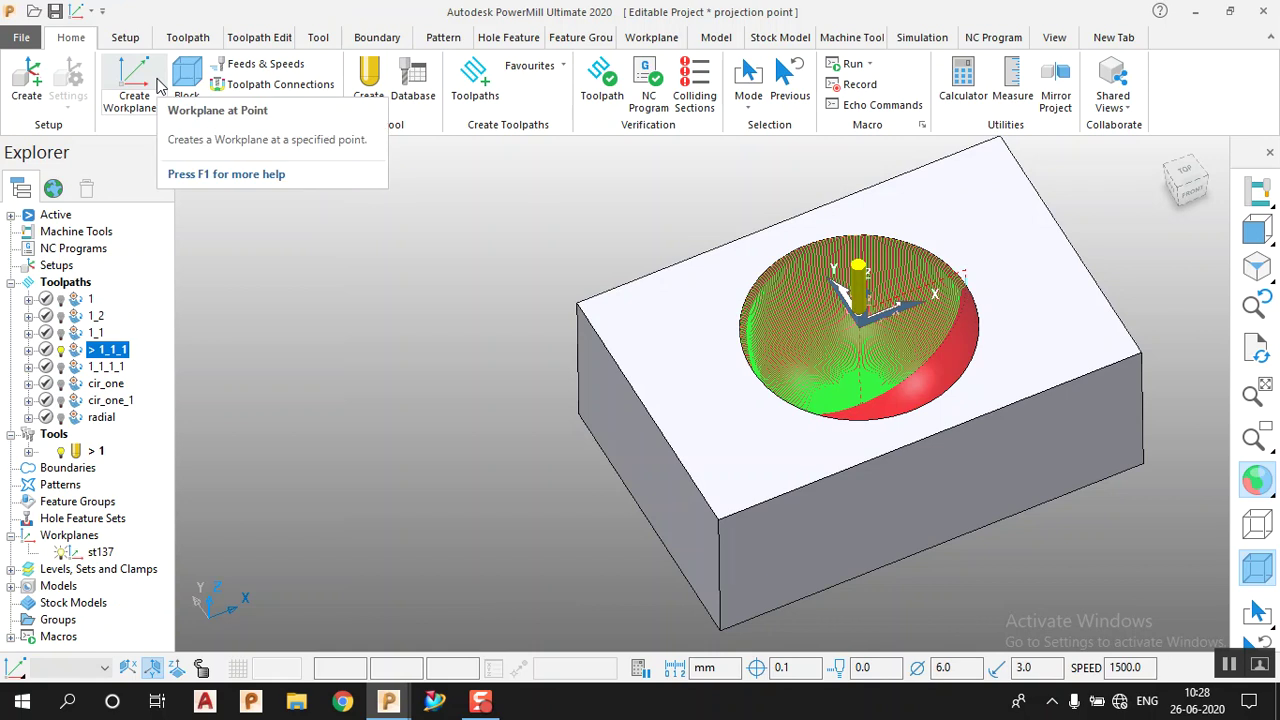
pyautogui.rightClick(100, 366)
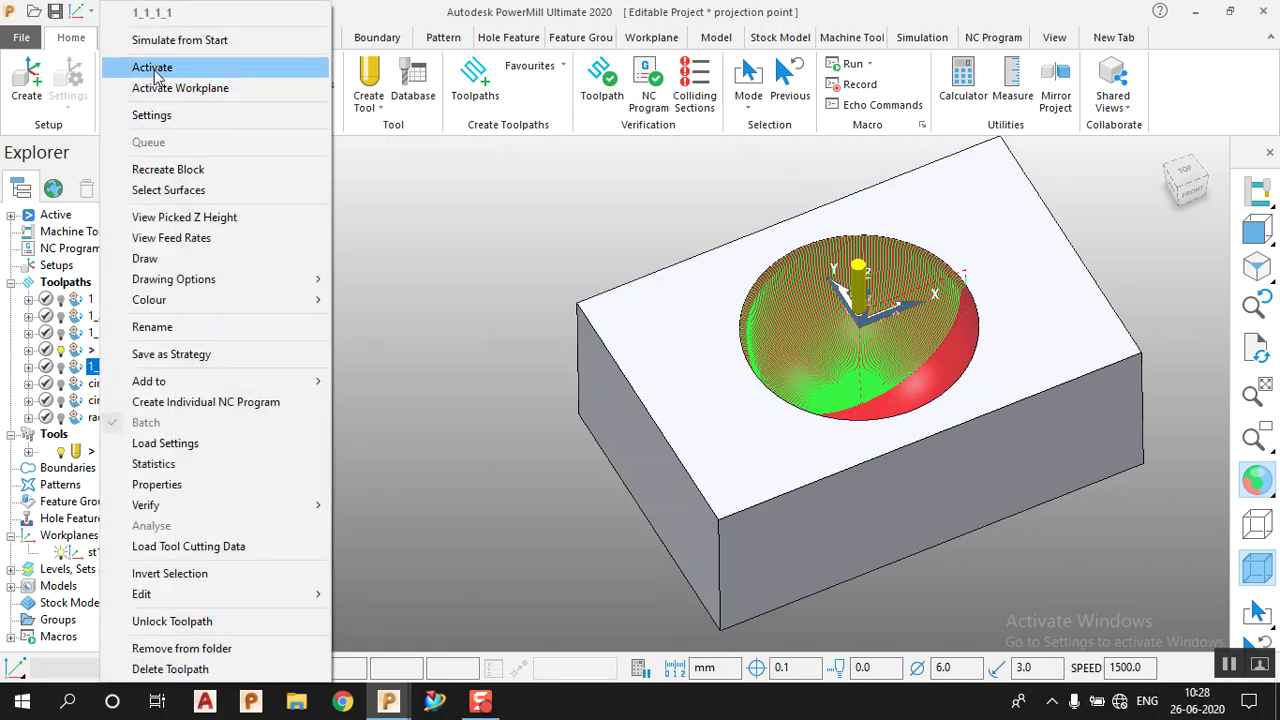
pyautogui.click(152, 68)
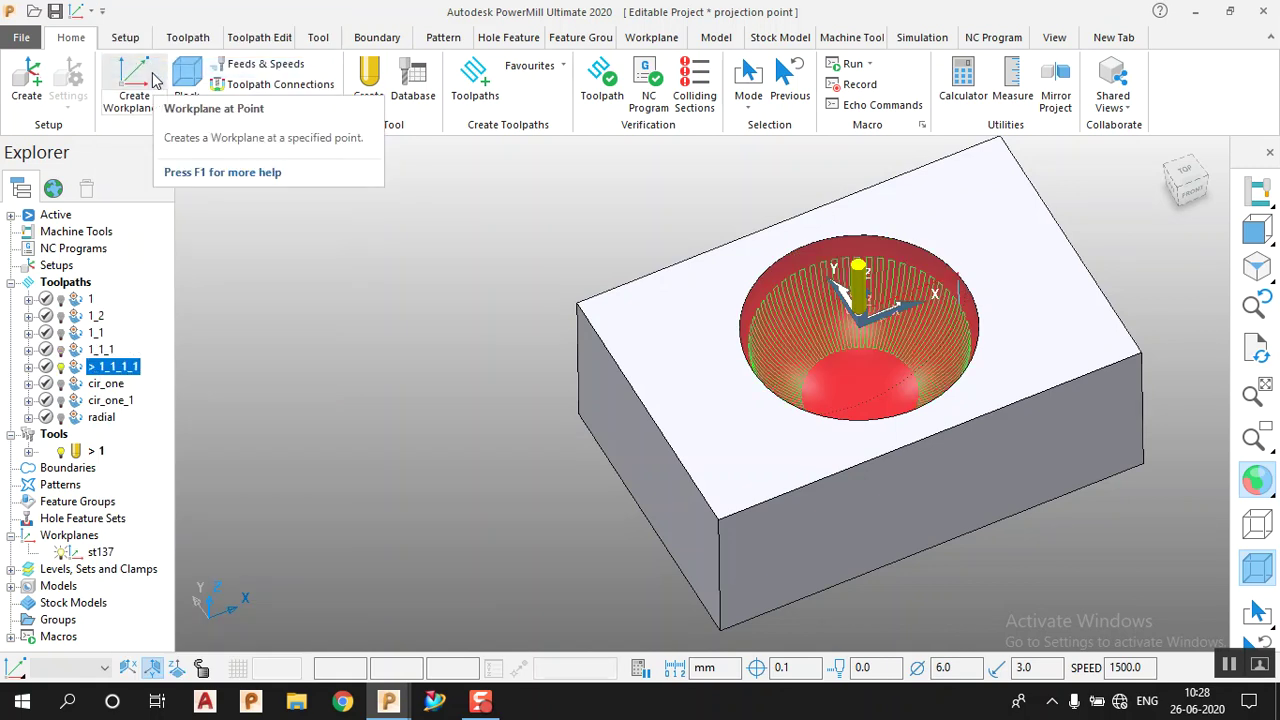
# Step: Delete the toolpaths cir_one, cir_one_1 and radial from the project
pyautogui.click(100, 418)
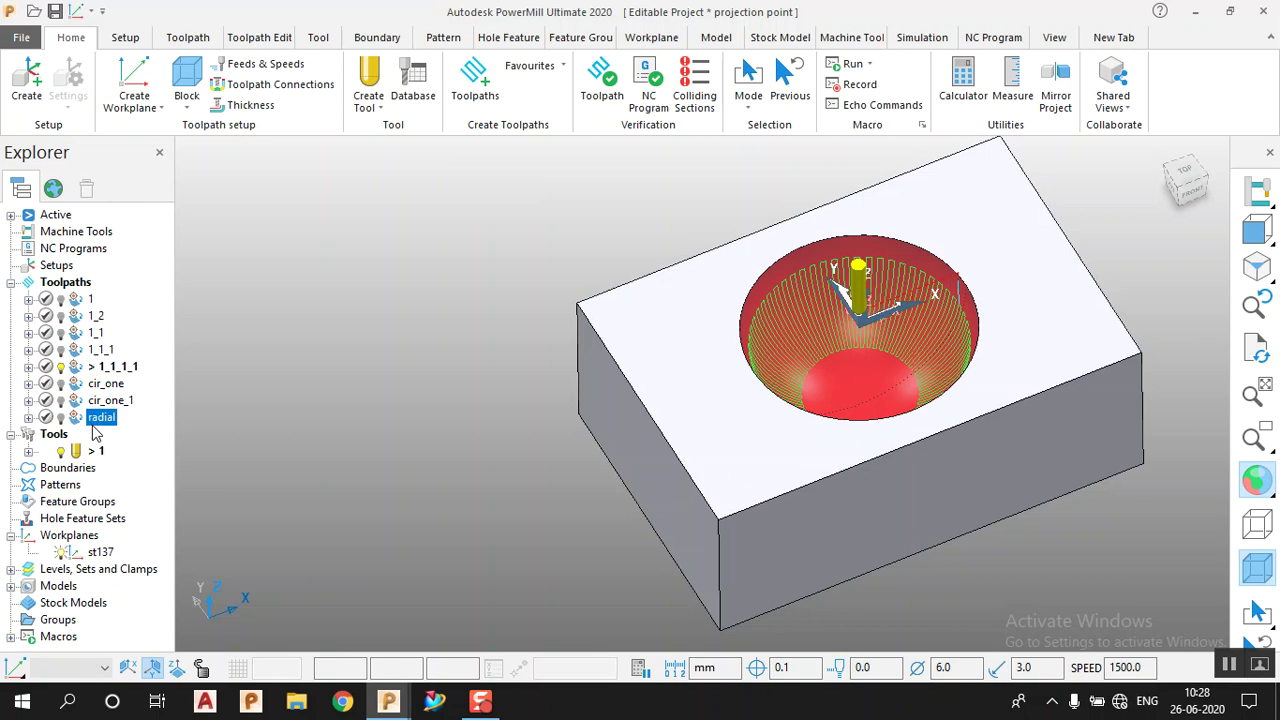
pyautogui.keyDown('ctrl'); pyautogui.click(100, 401); pyautogui.keyUp('ctrl')
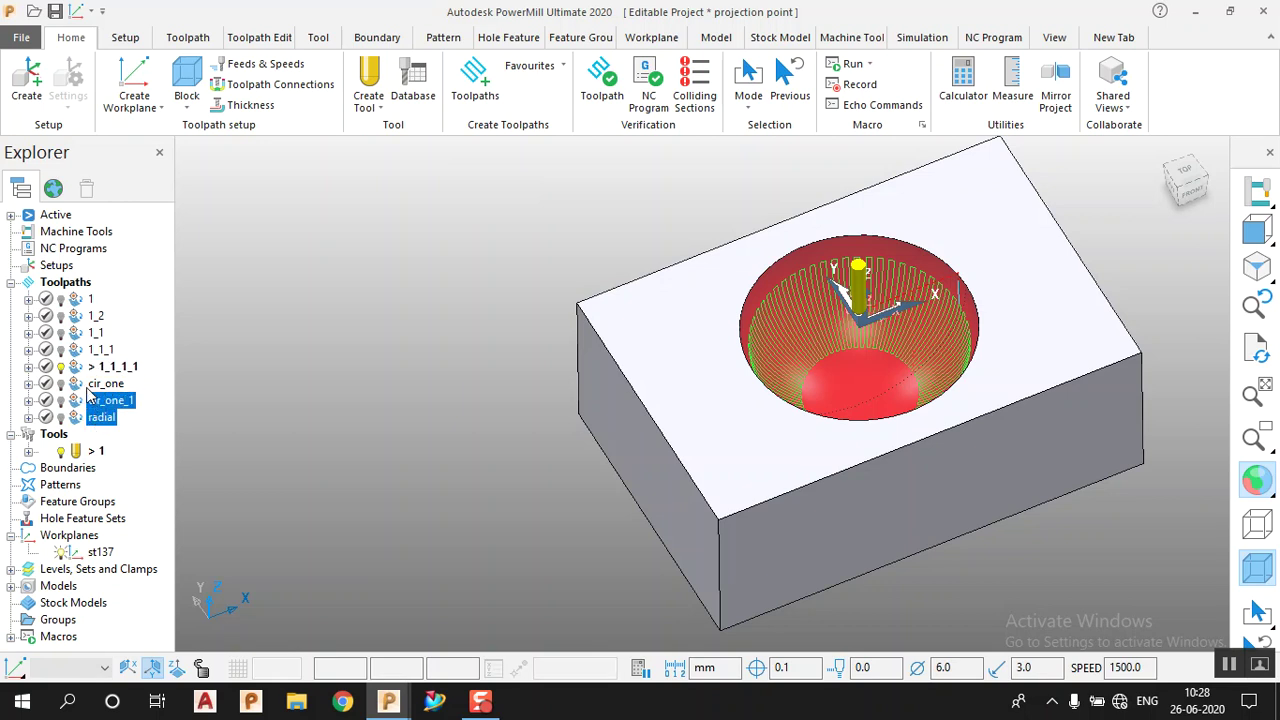
pyautogui.keyDown('ctrl'); pyautogui.click(96, 384); pyautogui.keyUp('ctrl')
pyautogui.rightClick(93, 398)
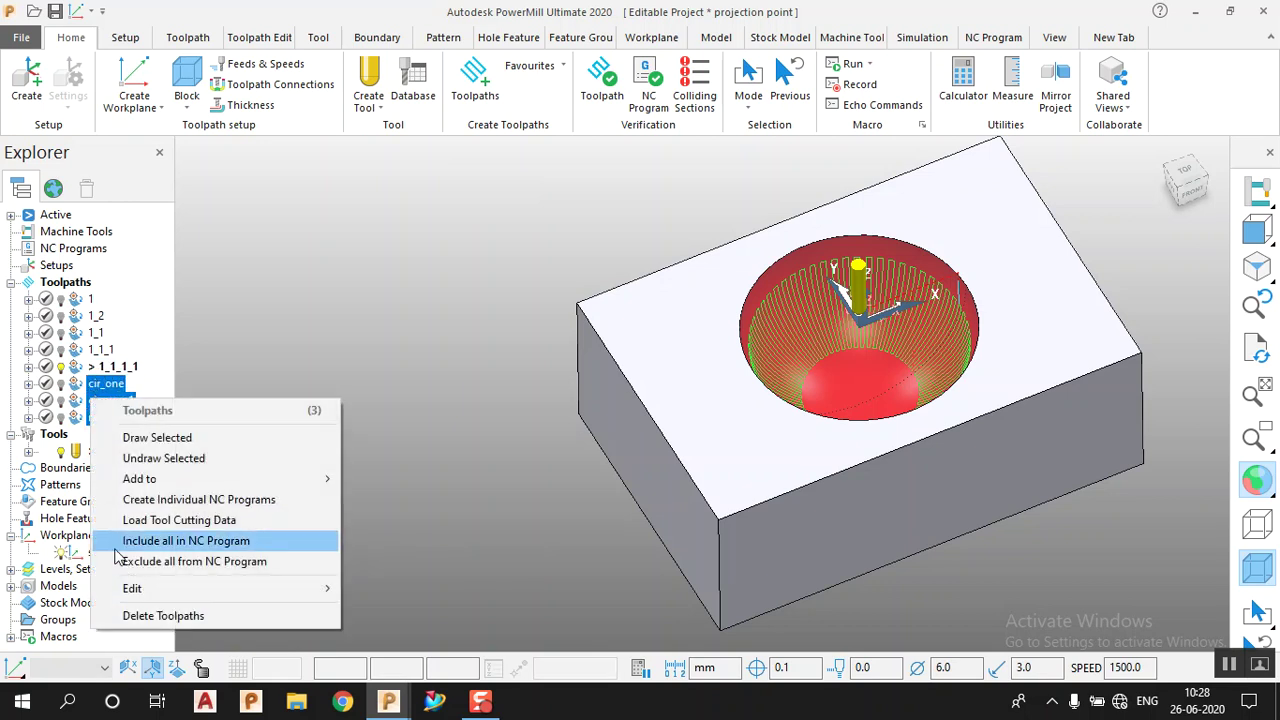
pyautogui.click(155, 615)
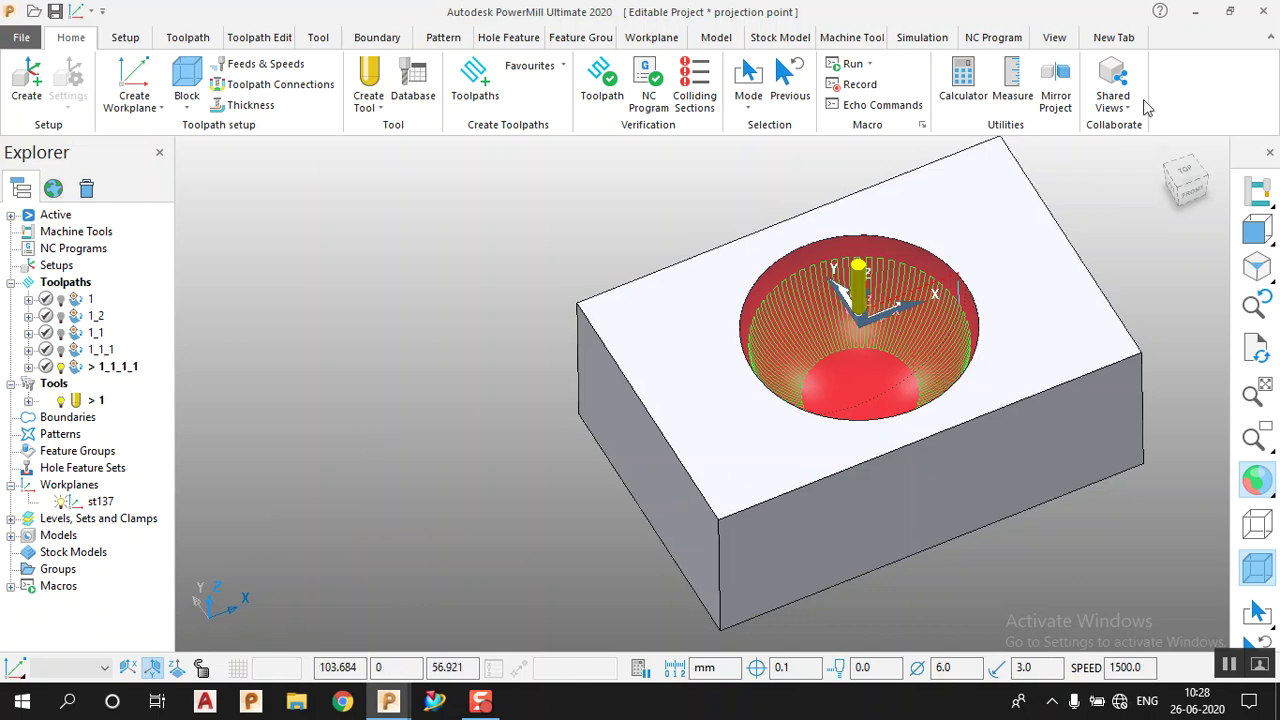
# Step: Switch to the PowerMill window with the projection curve finishing project and display toolpaths 1_1_1, 1_1 and 1 on the channel
pyautogui.click(388, 702)
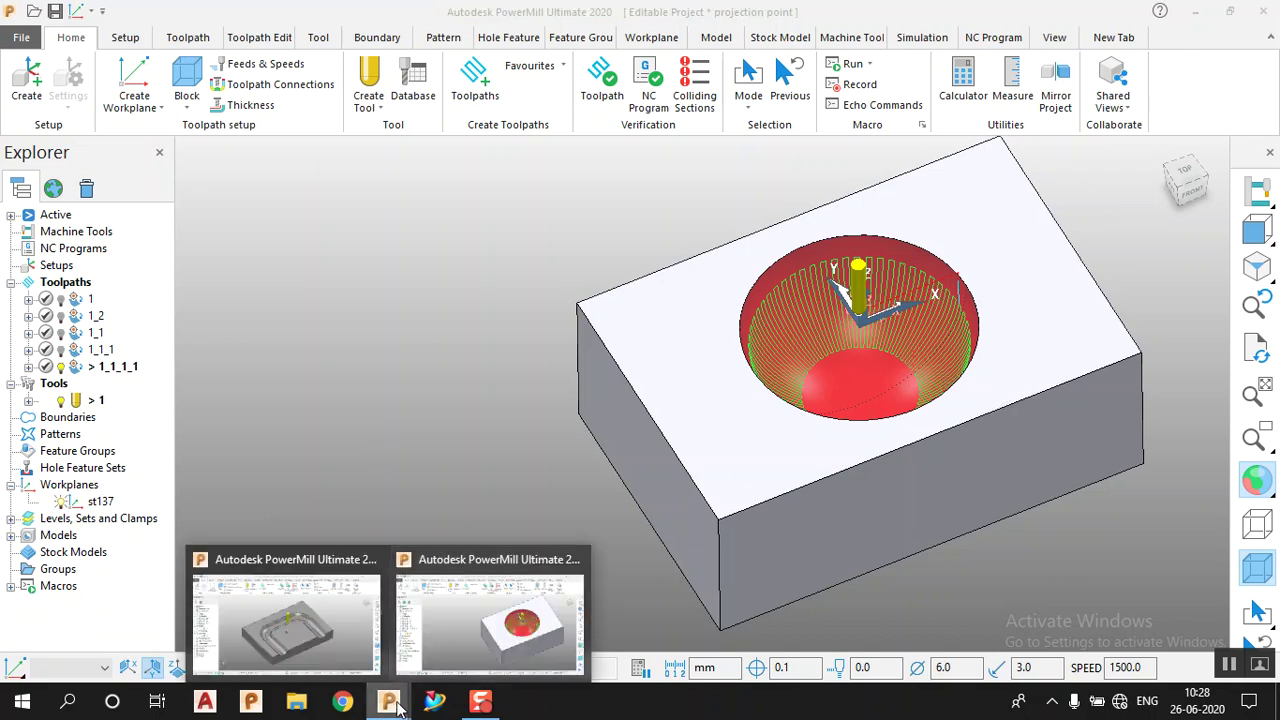
pyautogui.click(339, 639)
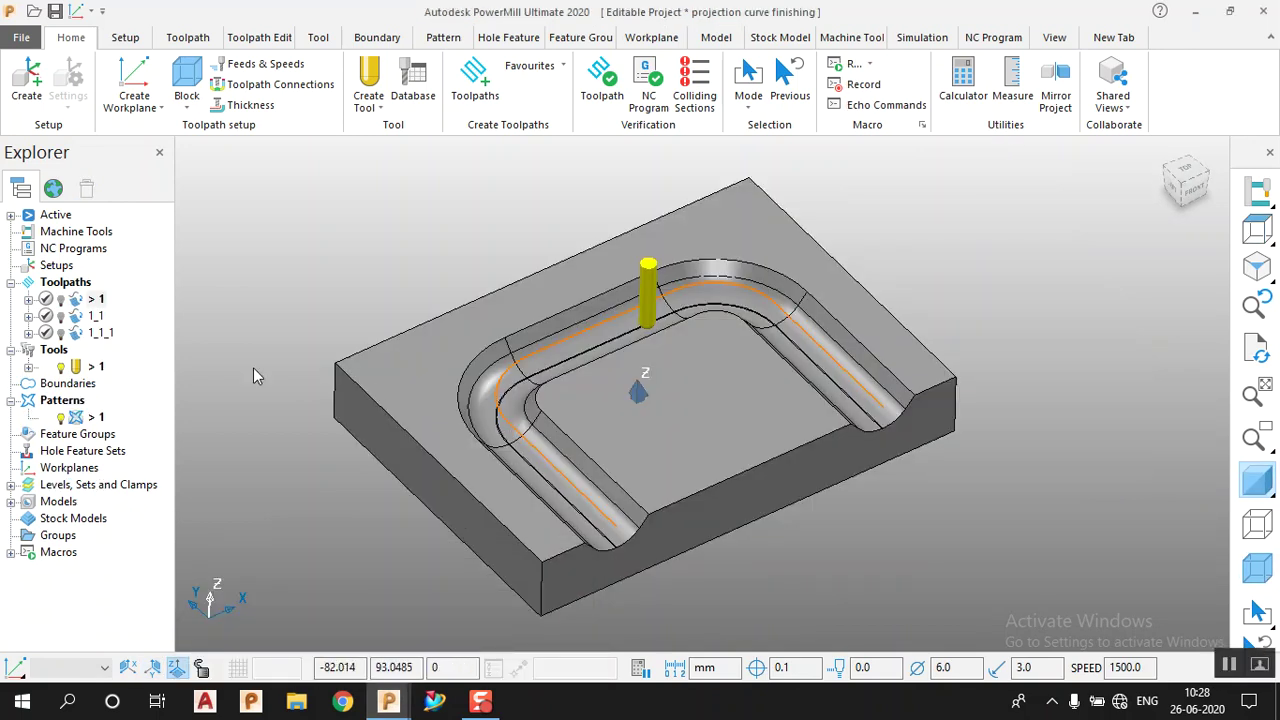
pyautogui.click(61, 333)
pyautogui.click(61, 315)
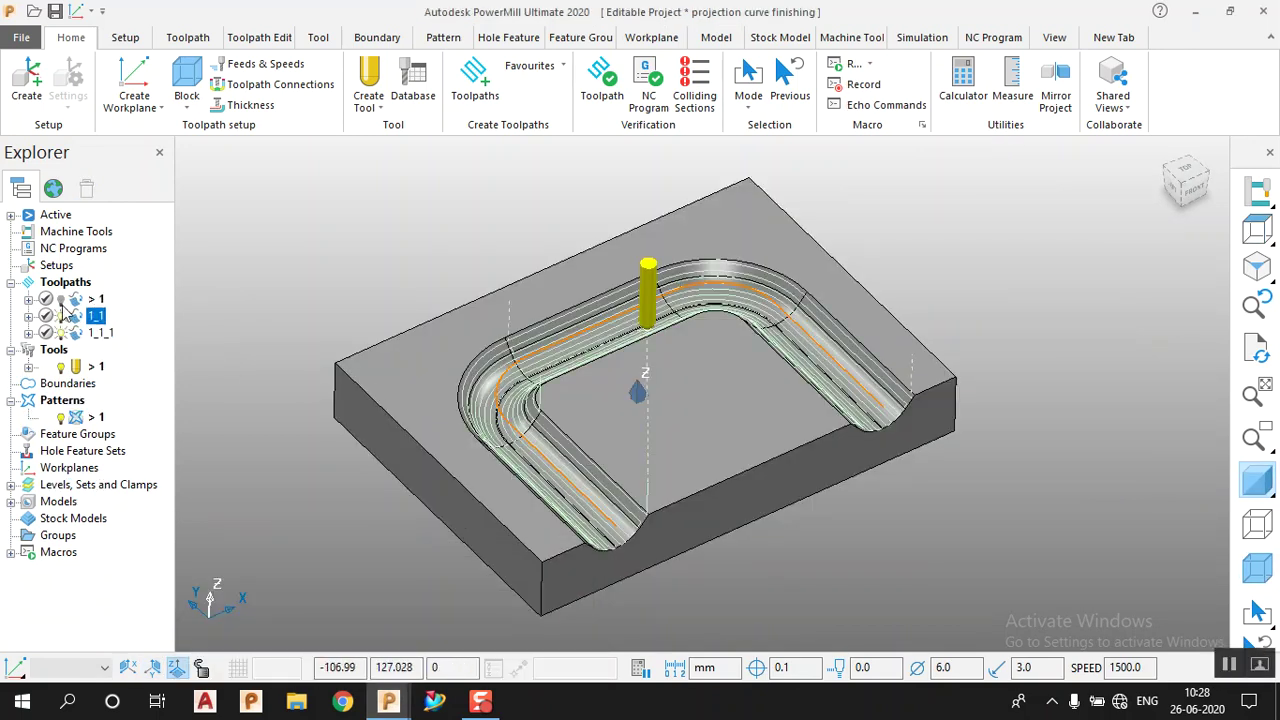
pyautogui.click(61, 299)
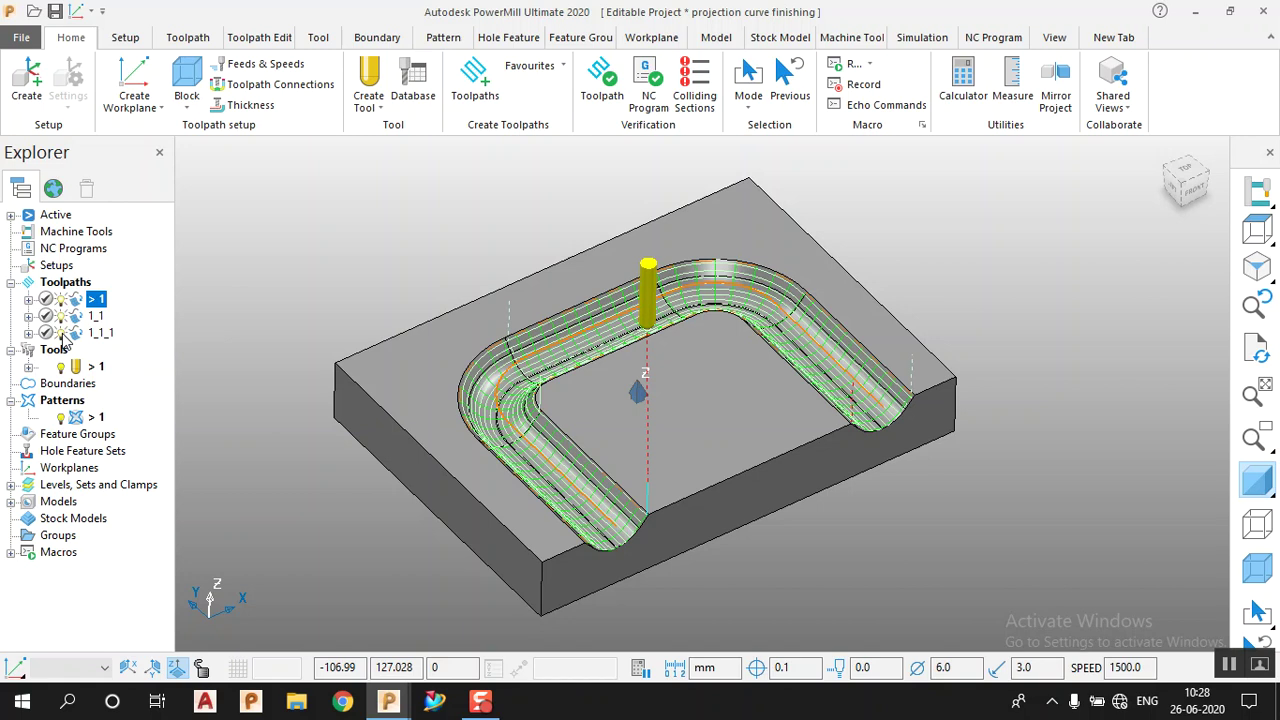
pyautogui.rightClick(92, 300)
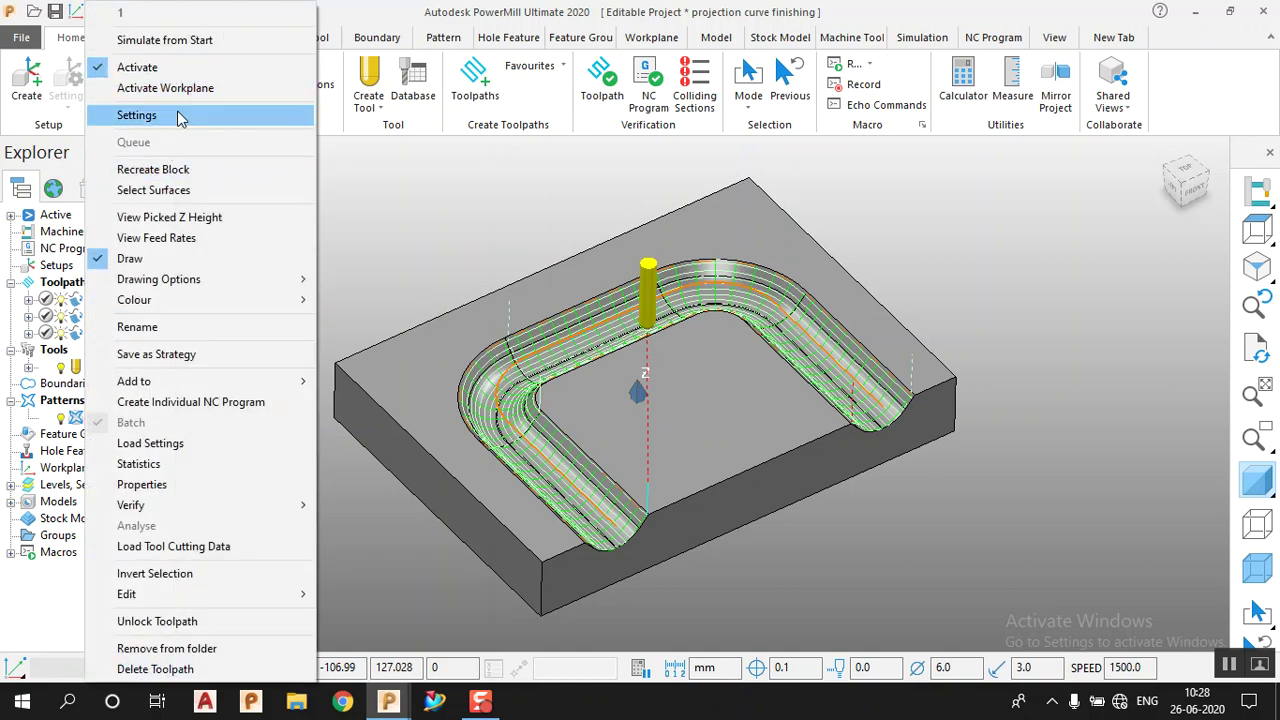
pyautogui.click(379, 232)
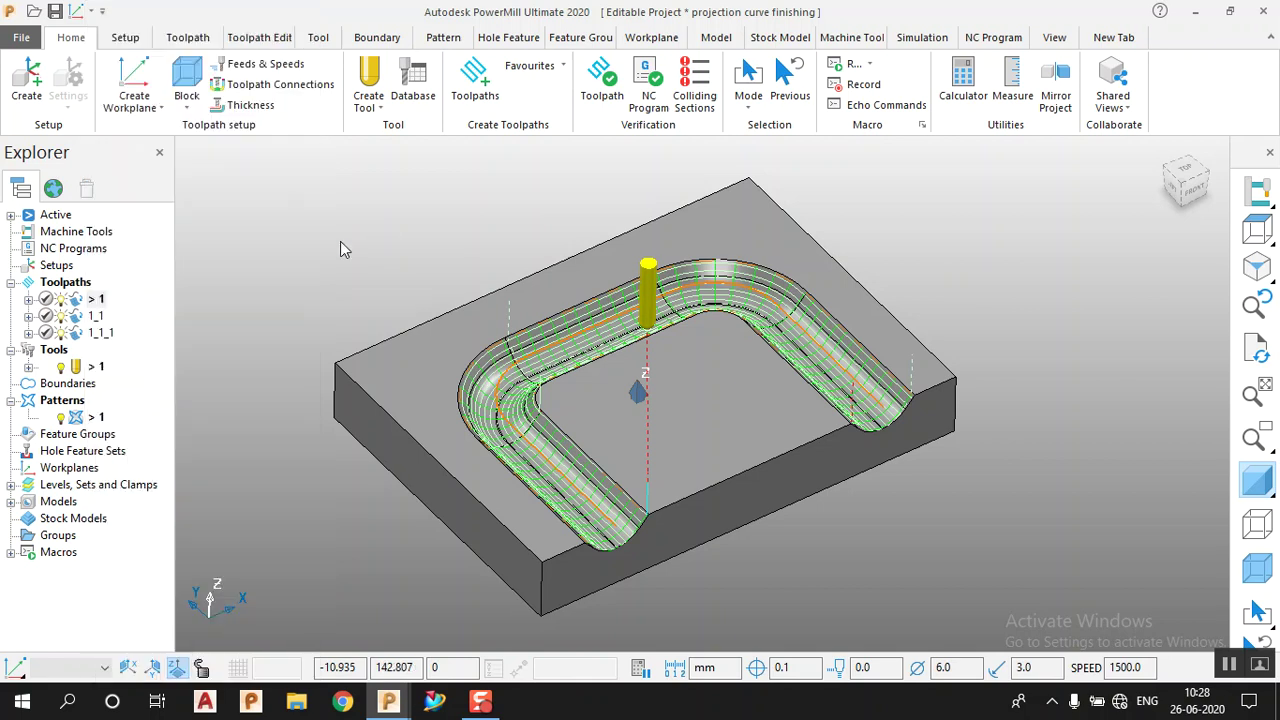
# Step: Hide toolpaths 1_1_1 and 1_1 so that only toolpath 1 is drawn on the channel
pyautogui.click(70, 332)
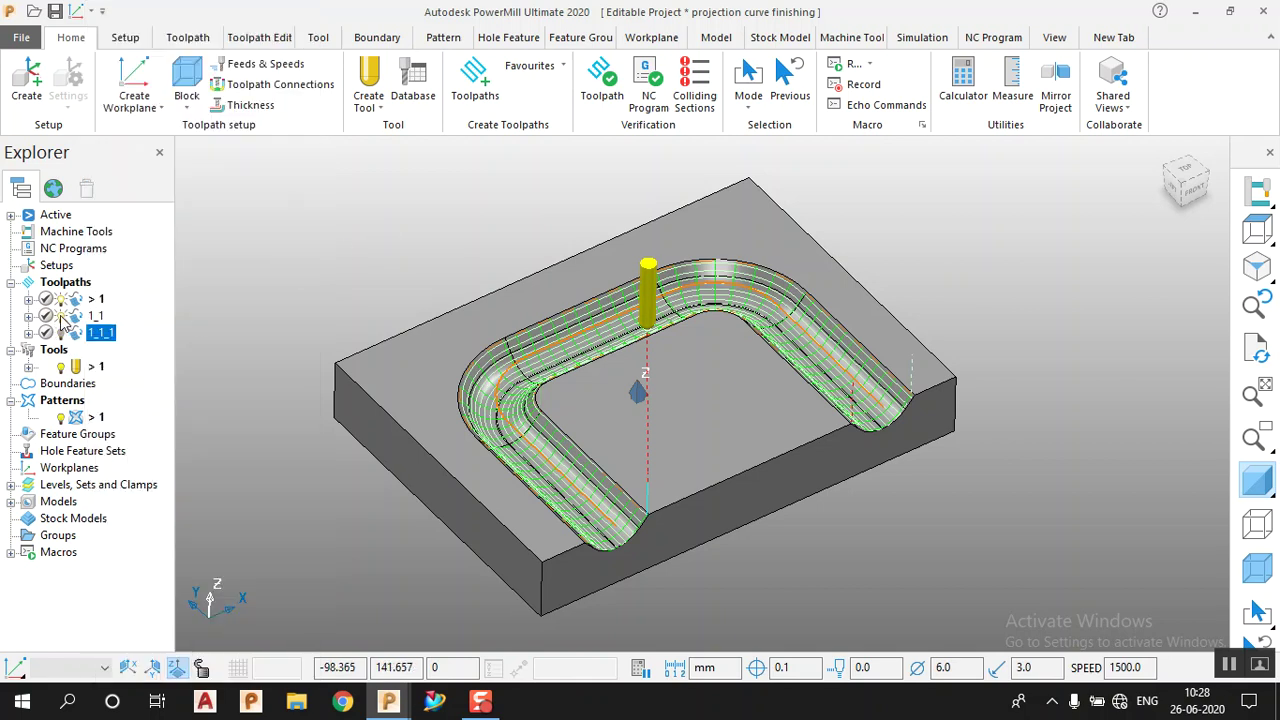
pyautogui.click(62, 317)
pyautogui.click(380, 268)
pyautogui.moveTo(689, 314); pyautogui.dragTo(693, 312, button='middle')
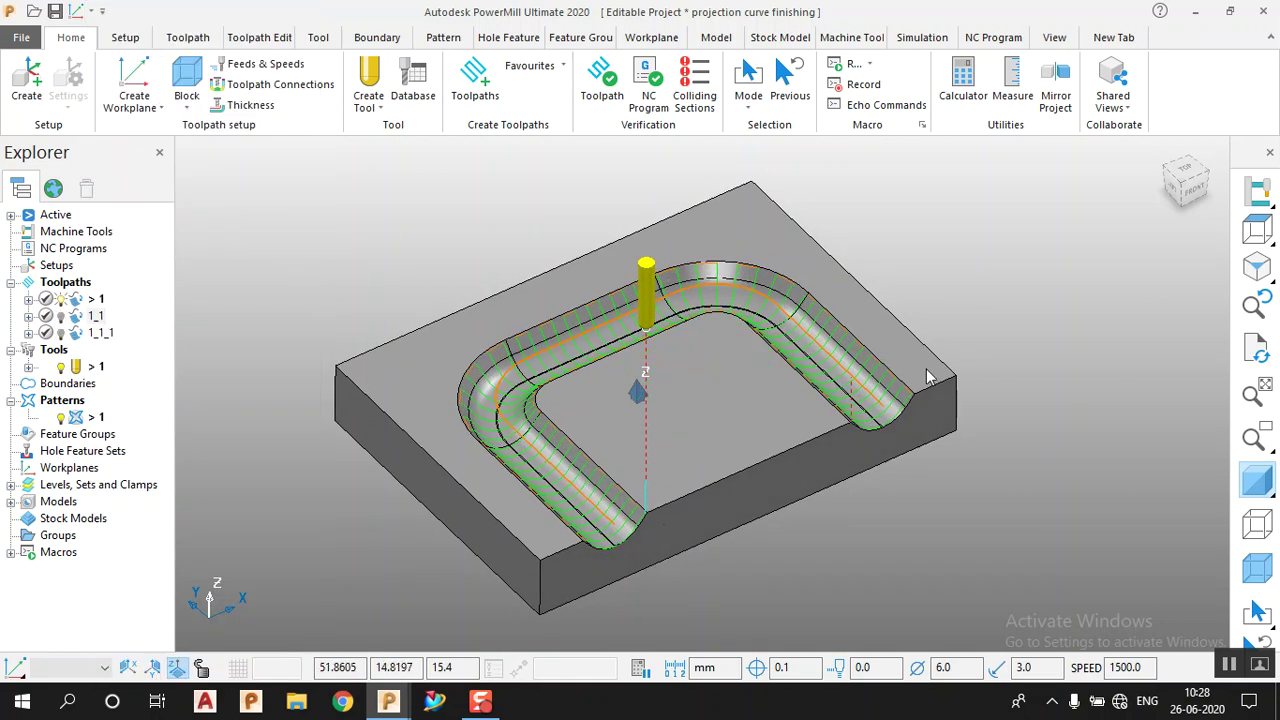
# Step: Change the channel model's shading from plain to the multicolour mode
pyautogui.click(1258, 484)
pyautogui.click(1258, 484)
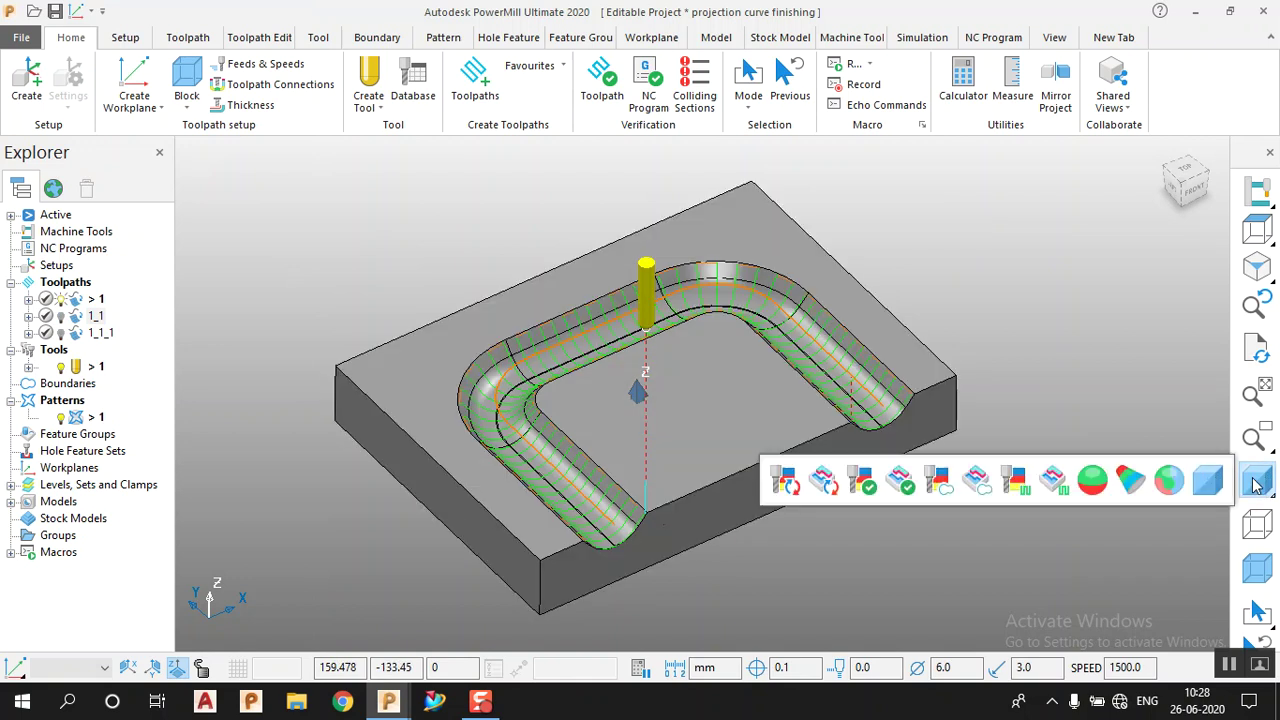
pyautogui.click(1168, 481)
pyautogui.moveTo(910, 526); pyautogui.dragTo(903, 526, button='middle')
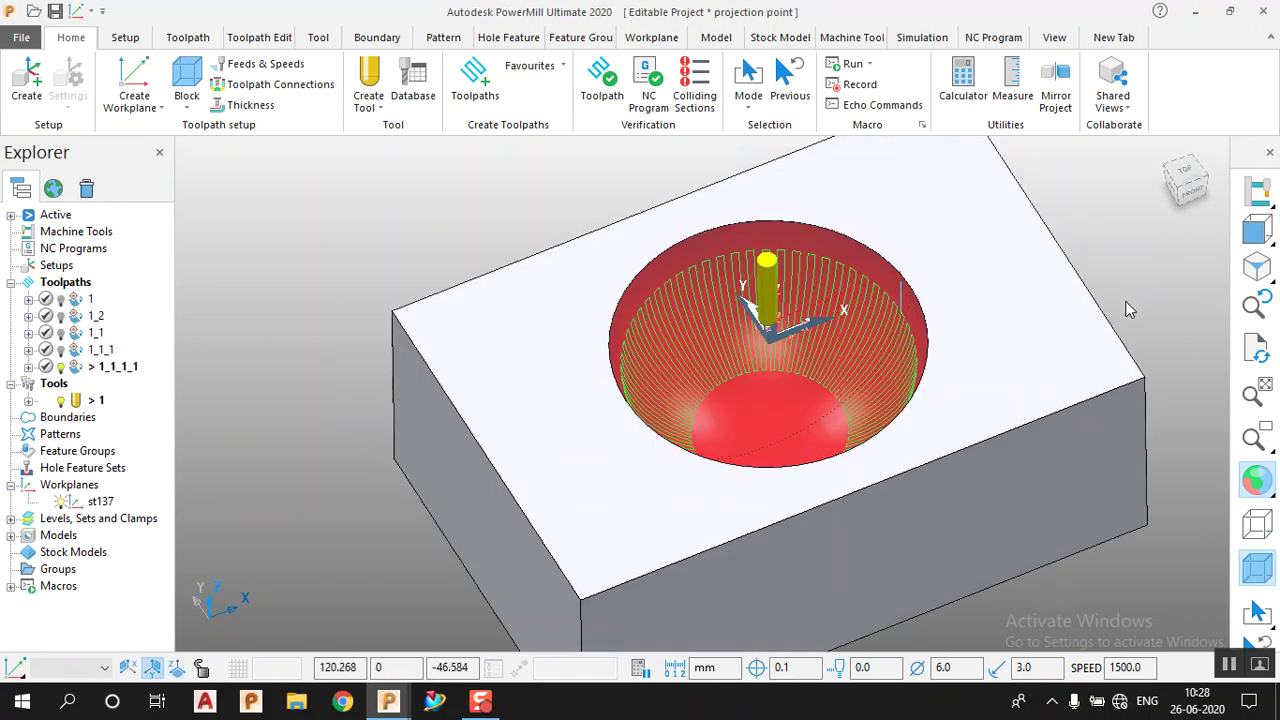
pyautogui.moveTo(983, 351); pyautogui.dragTo(991, 339, button='middle')
pyautogui.scroll(-1, 820, 358)
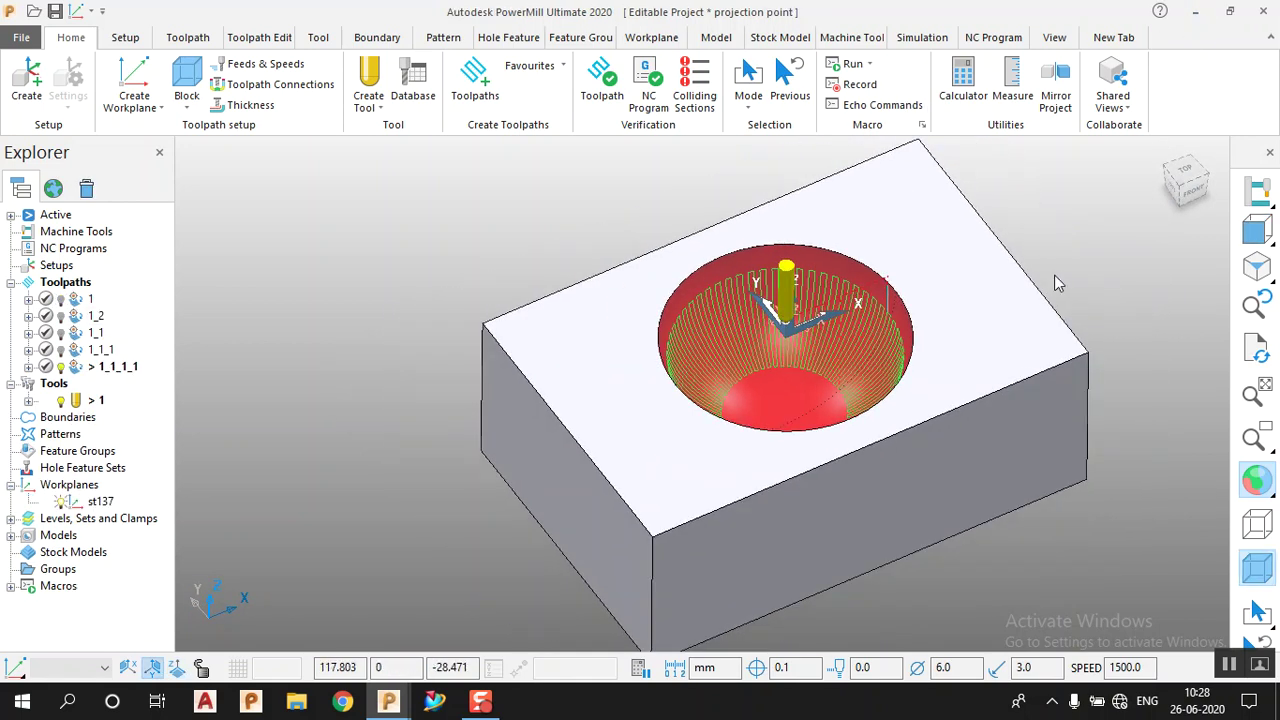
pyautogui.scroll(1, 1060, 265)
pyautogui.scroll(1, 762, 325)
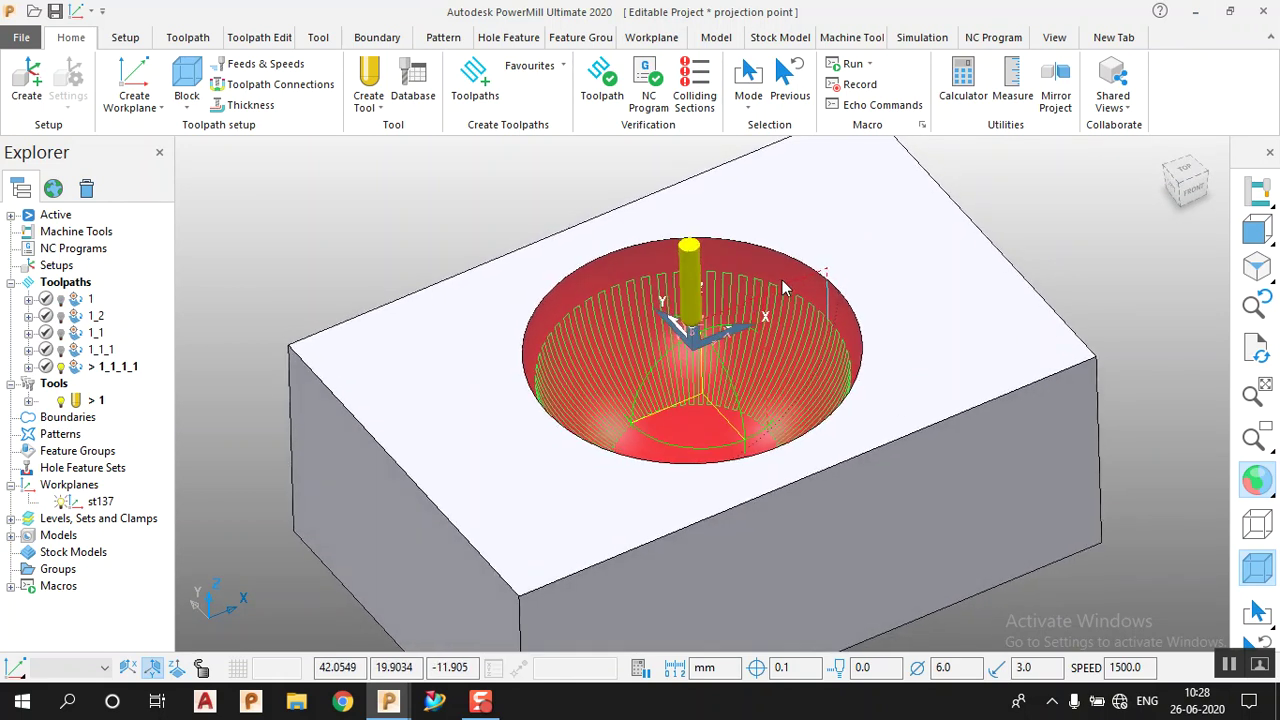
pyautogui.scroll(-2, 782, 280)
pyautogui.scroll(1, 838, 258)
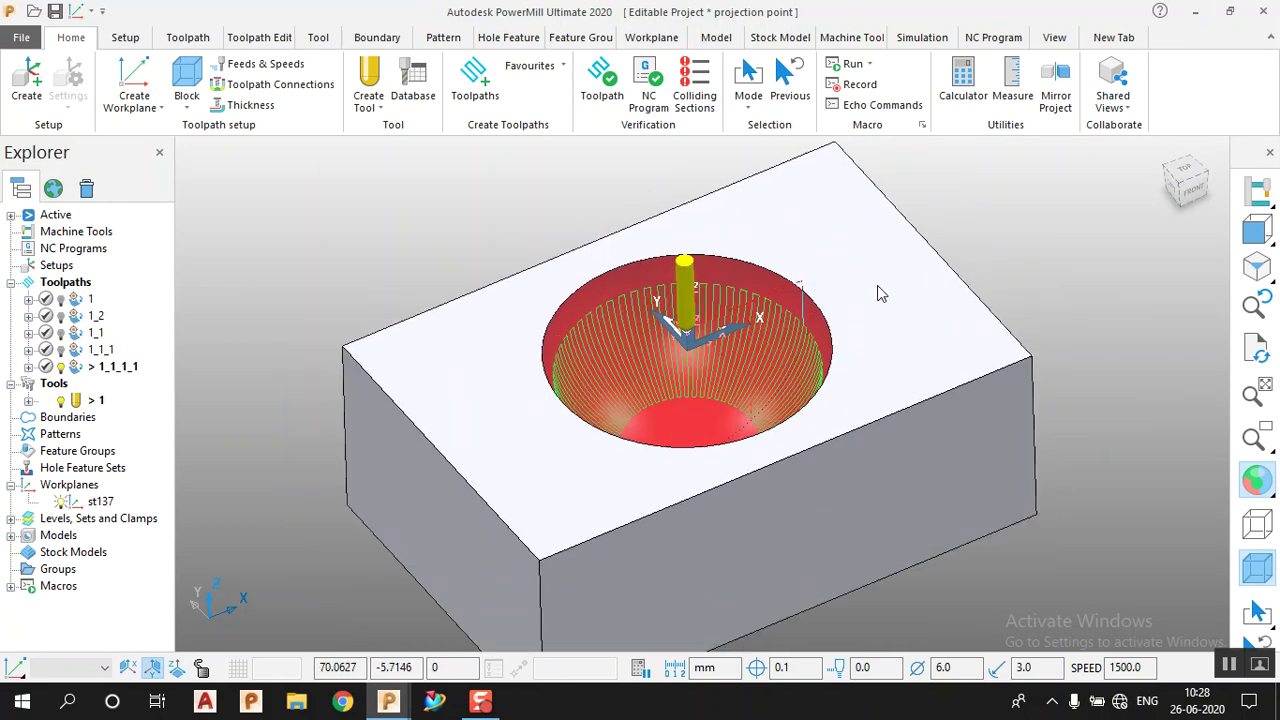